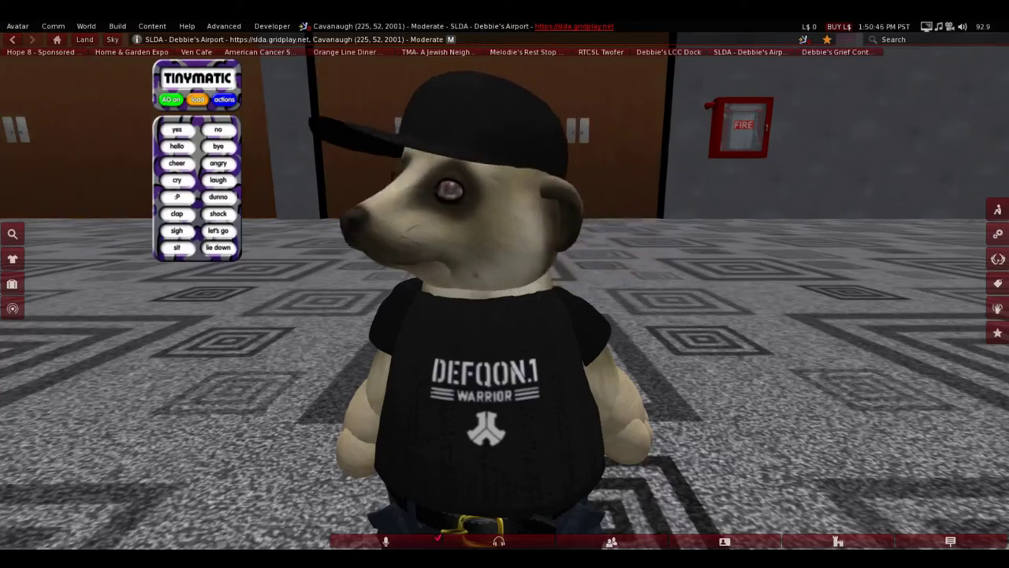
- Play the hello gesture from the Tinymatic HUD and hide its list of actions
click(178, 148)
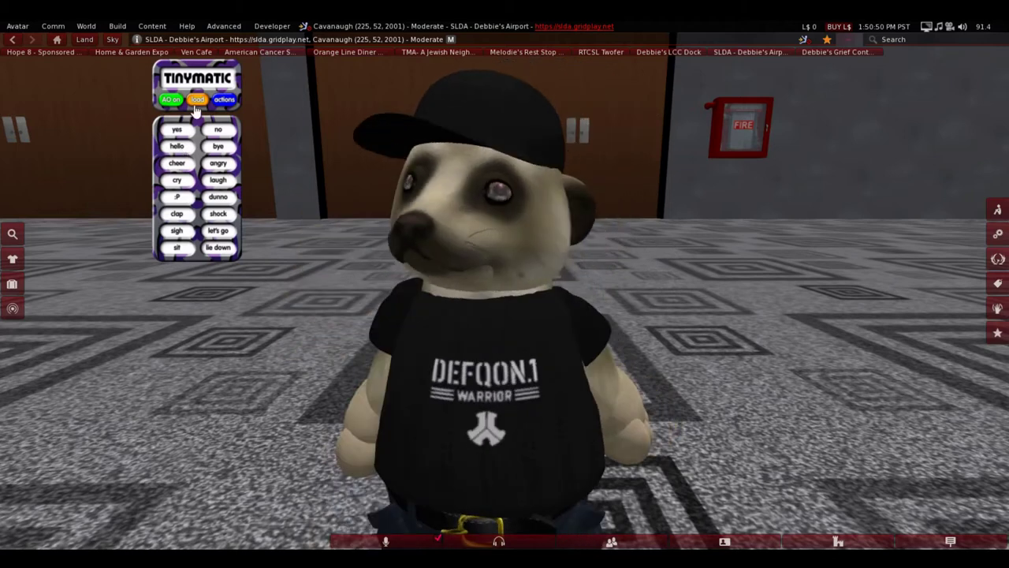
click(221, 101)
click(222, 101)
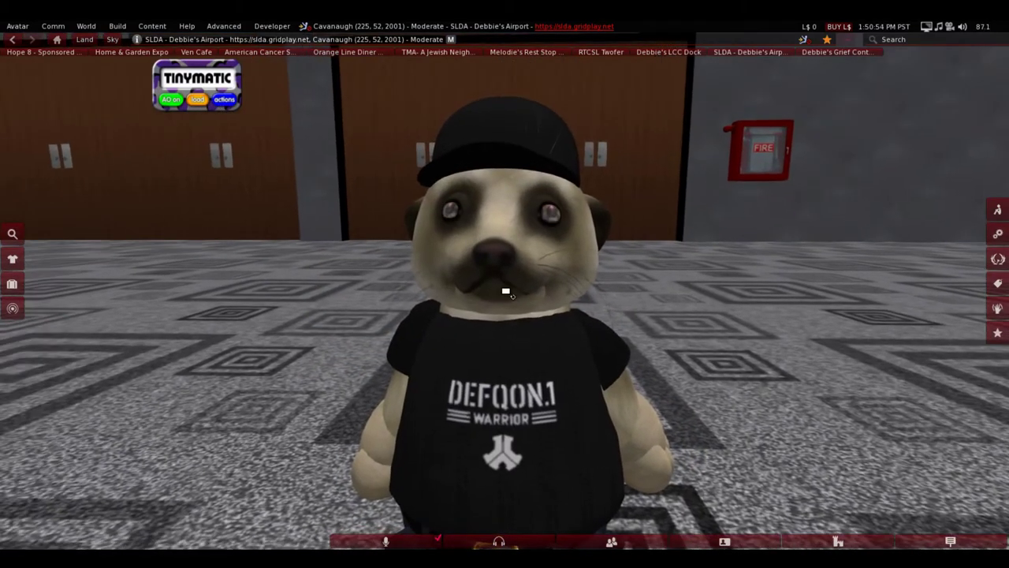
key(Escape)
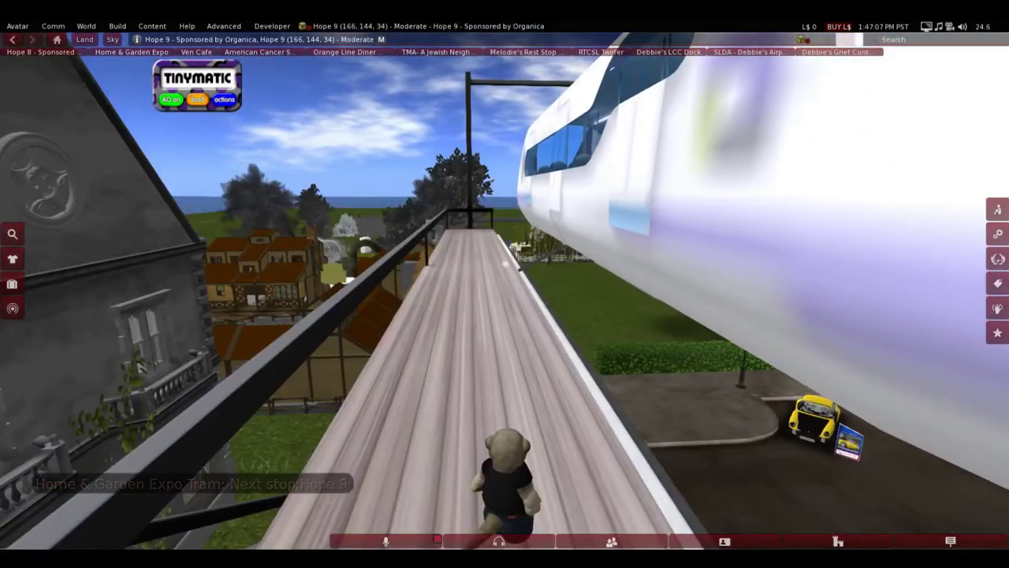
- Walk along the Hope 9 platform and refresh the textures of the tram stopped beside it
key(Right)
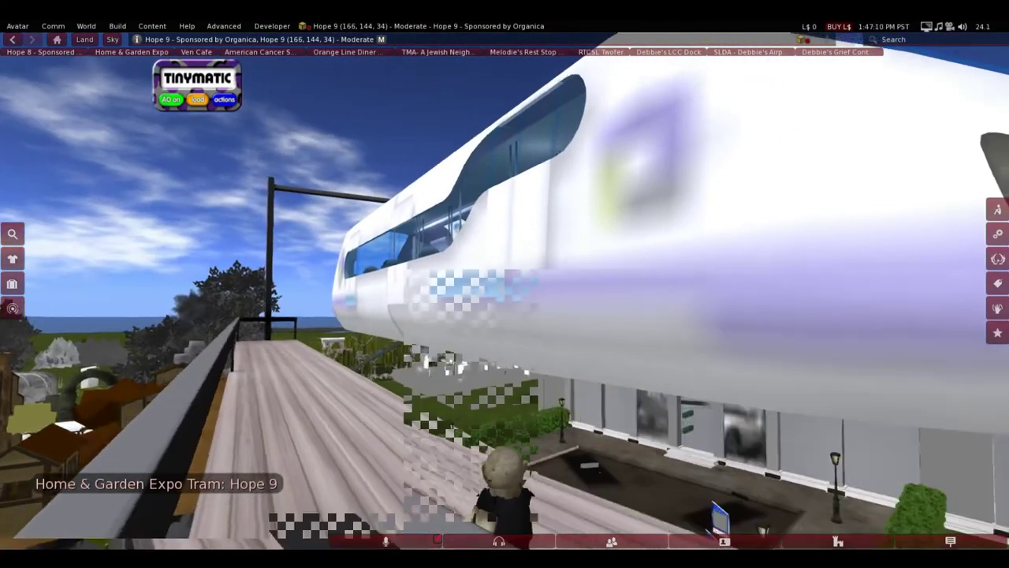
key(Right)
key(Up)
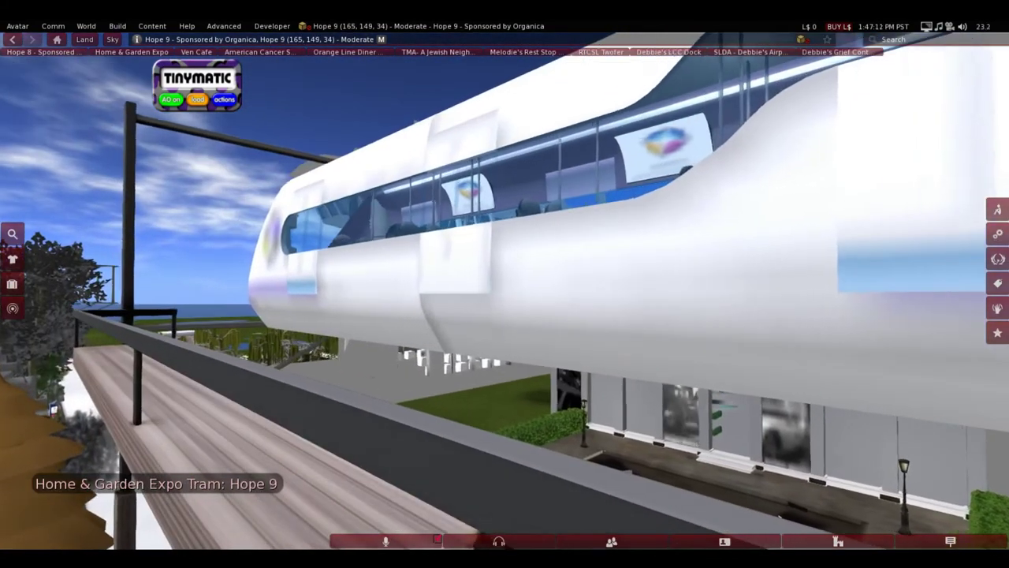
key(Right)
right_click(598, 281)
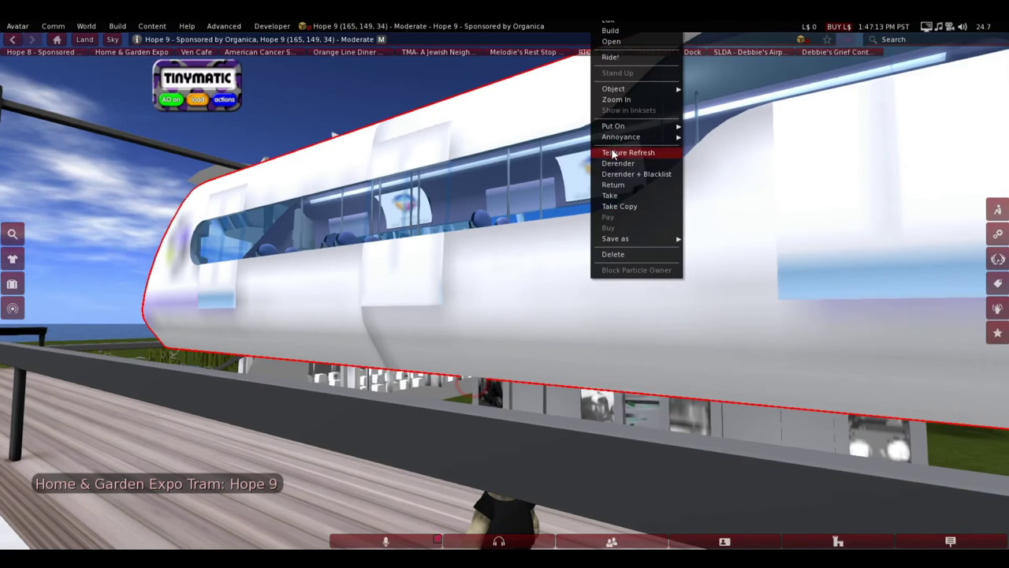
click(613, 154)
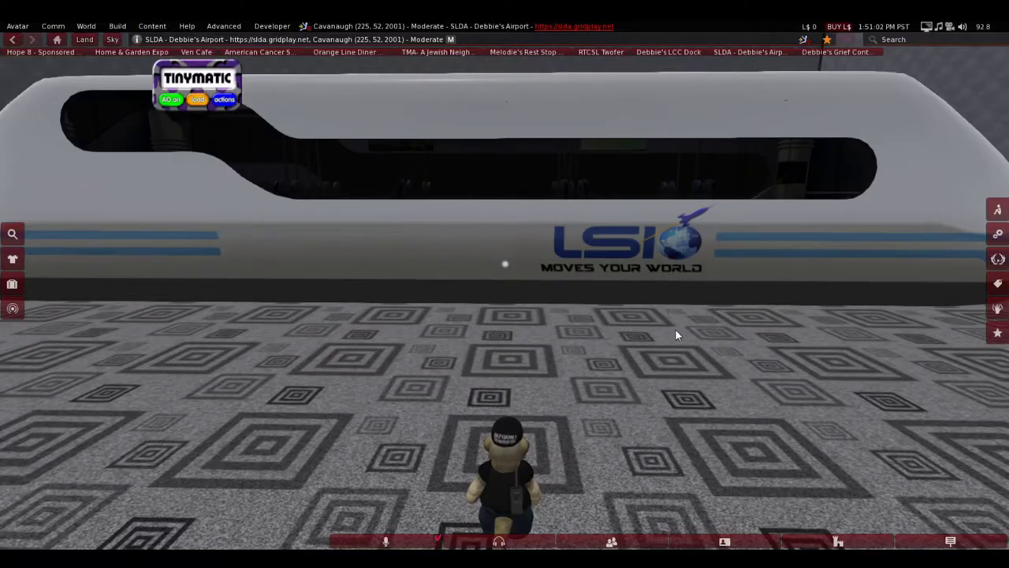
- Walk beside the white LSI train to examine its windows, logo and blue stripes
key(Right)
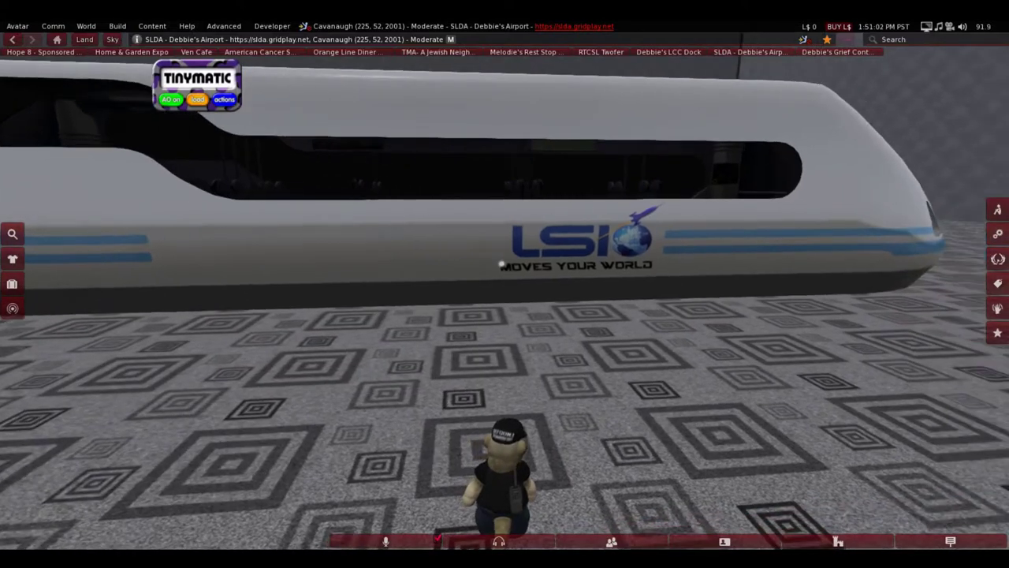
key(Left)
key(Right)
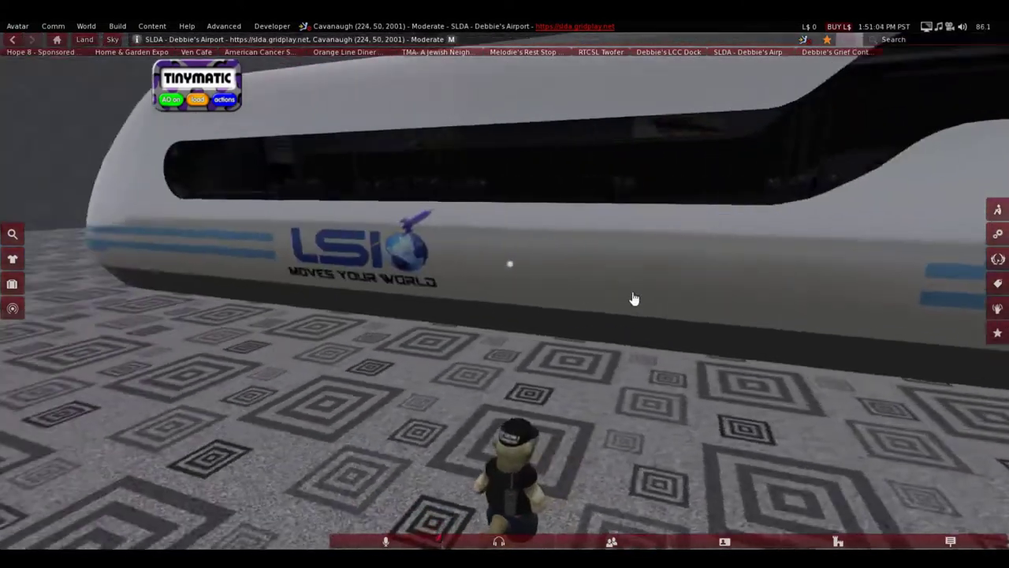
key(Left)
key(Up)
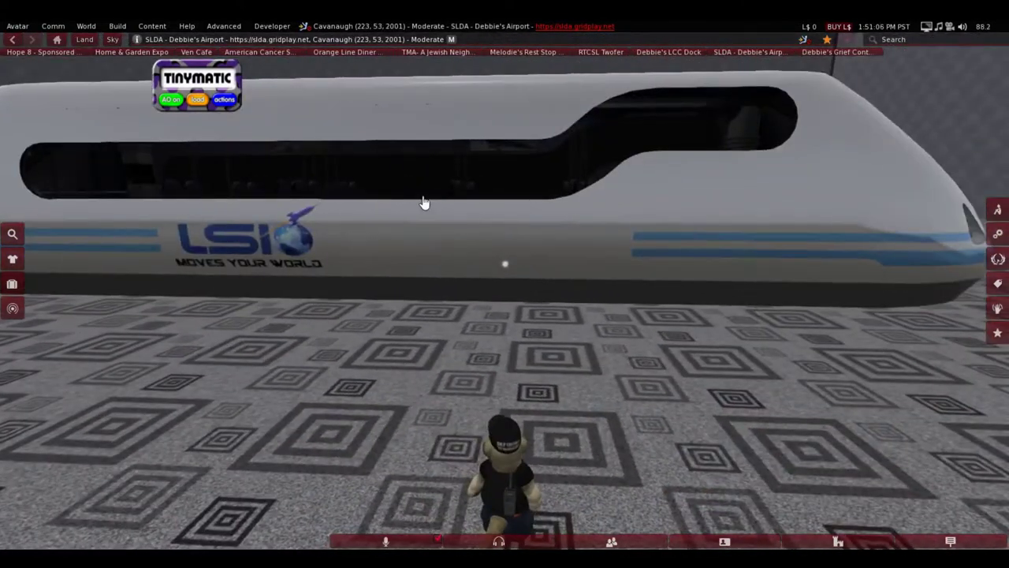
key(Up)
key(Left)
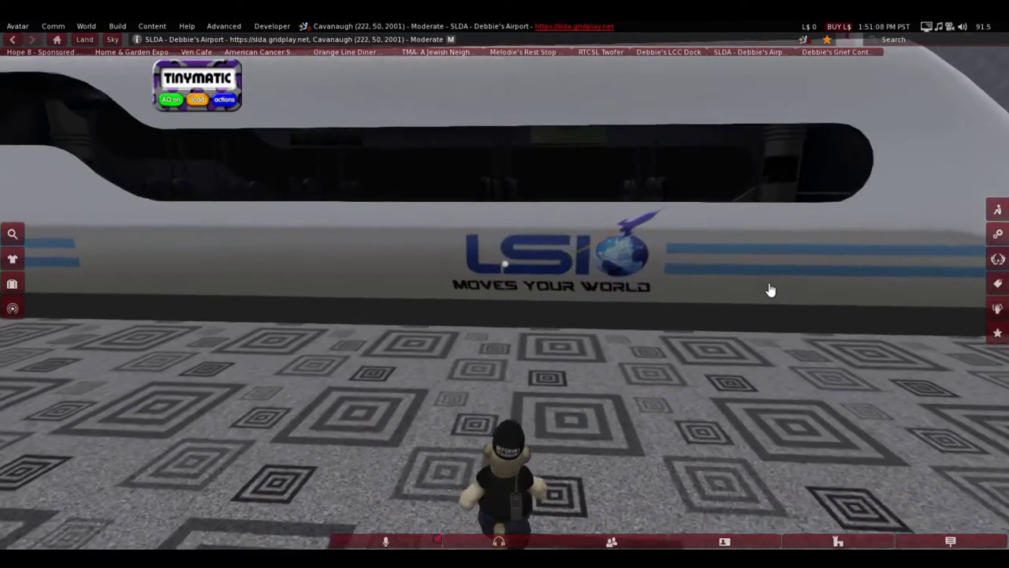
key(Up)
key(Right)
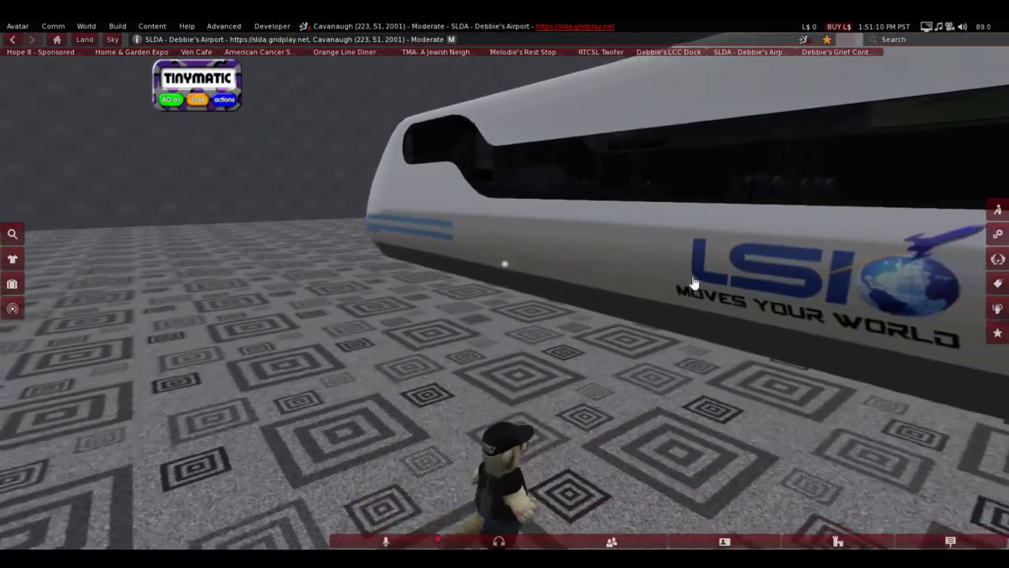
key(Down)
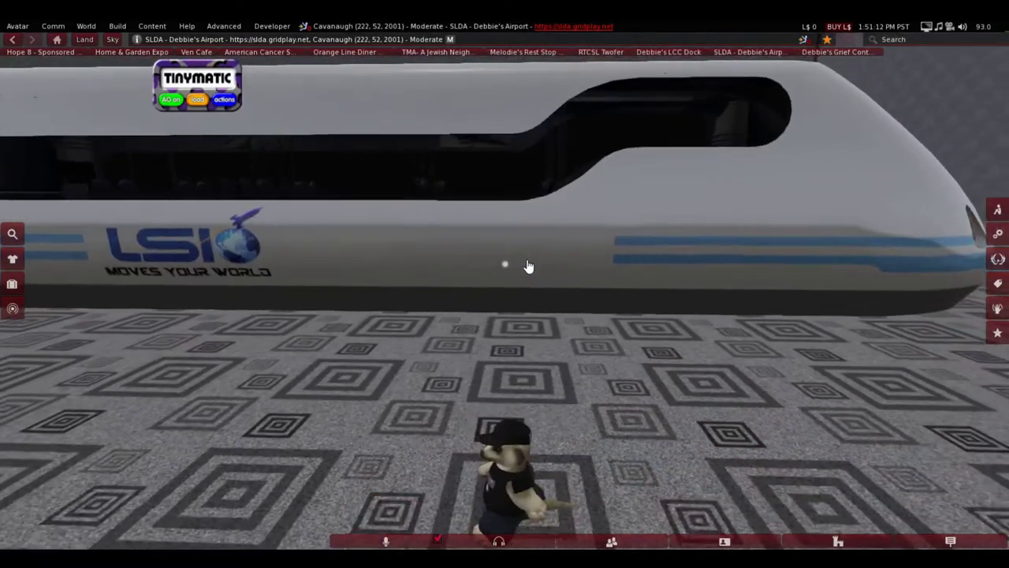
key(Left)
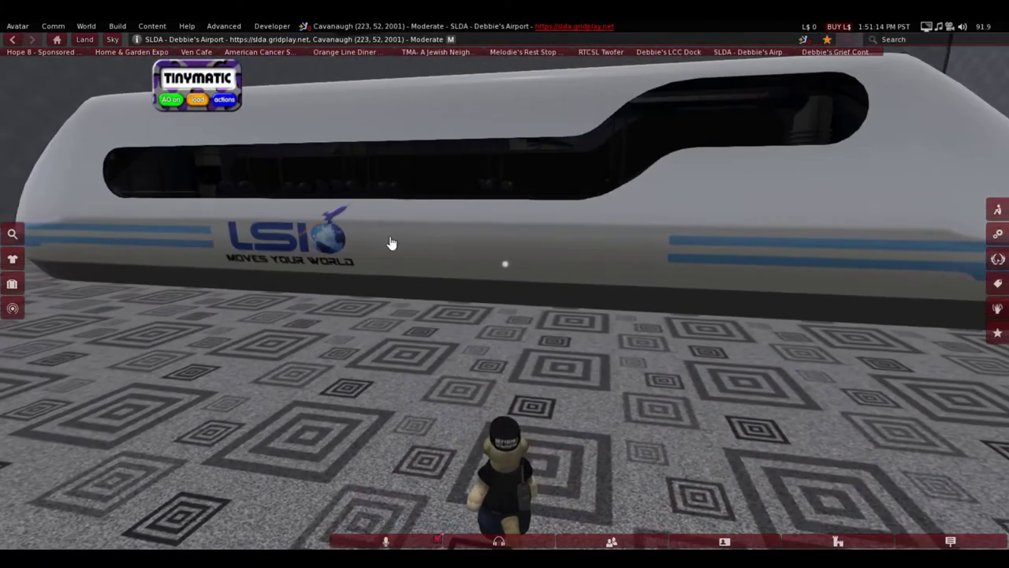
- Touch the LSI train to activate its script response and open the train for editing
click(392, 243)
click(872, 162)
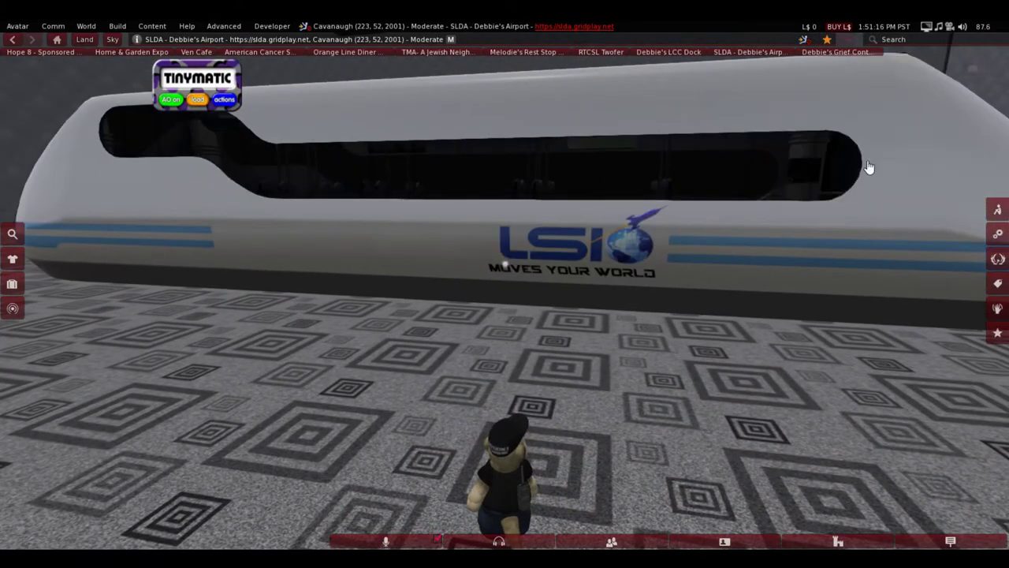
right_click(525, 268)
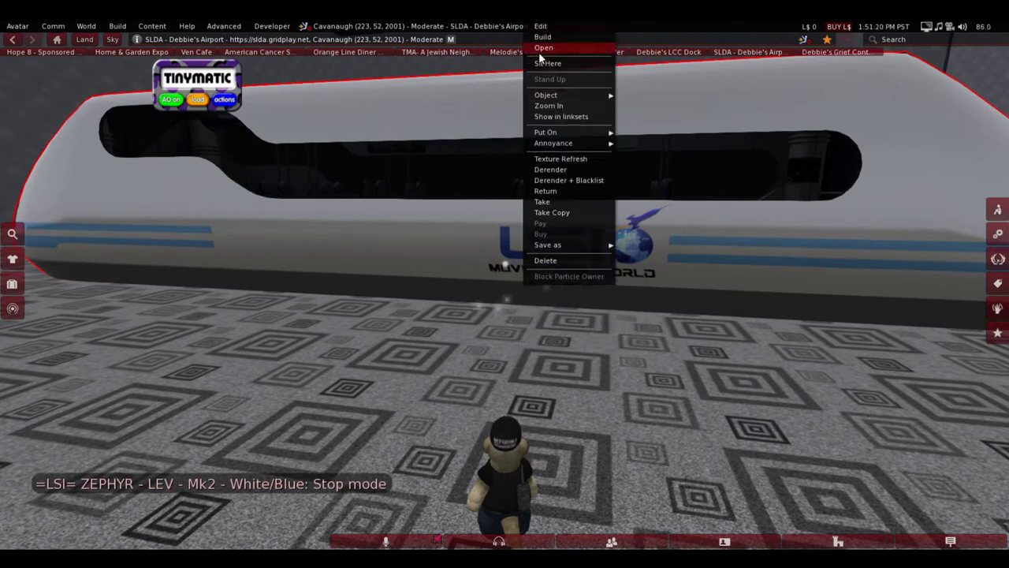
click(541, 26)
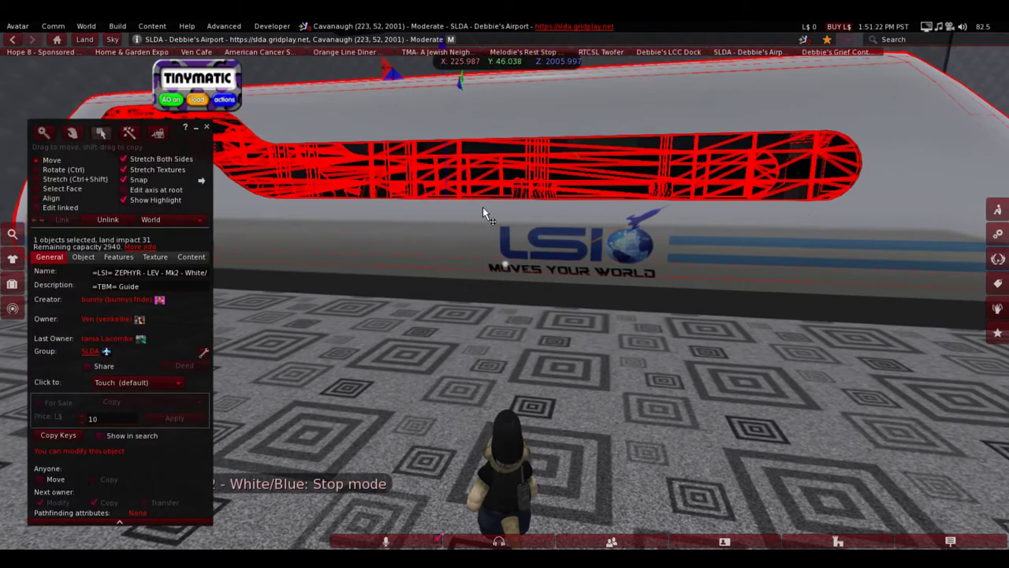
- Walk around the selected LSI train to examine its nose and opposite side
key(Right)
key(Up)
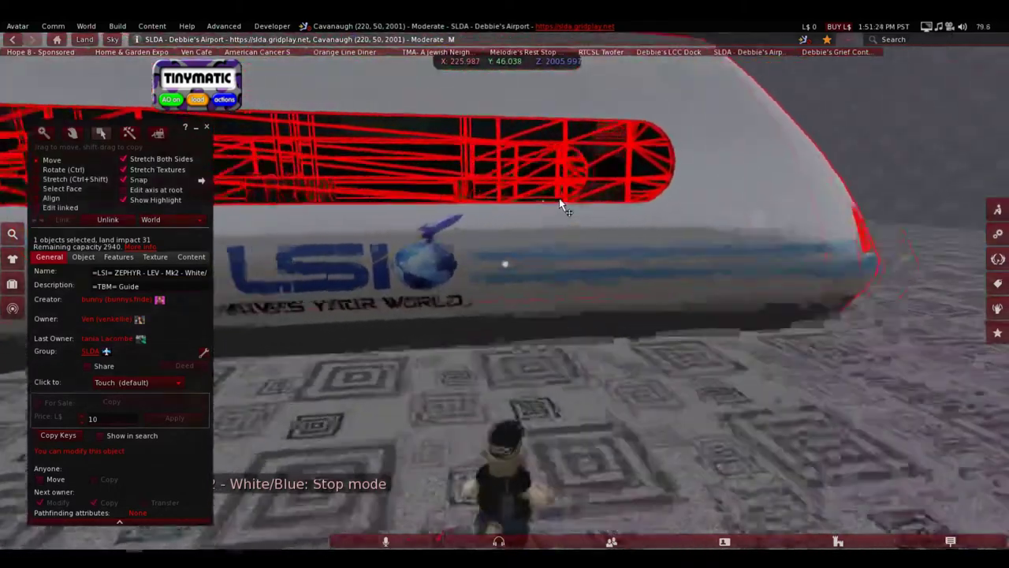
key(Left)
key(Down)
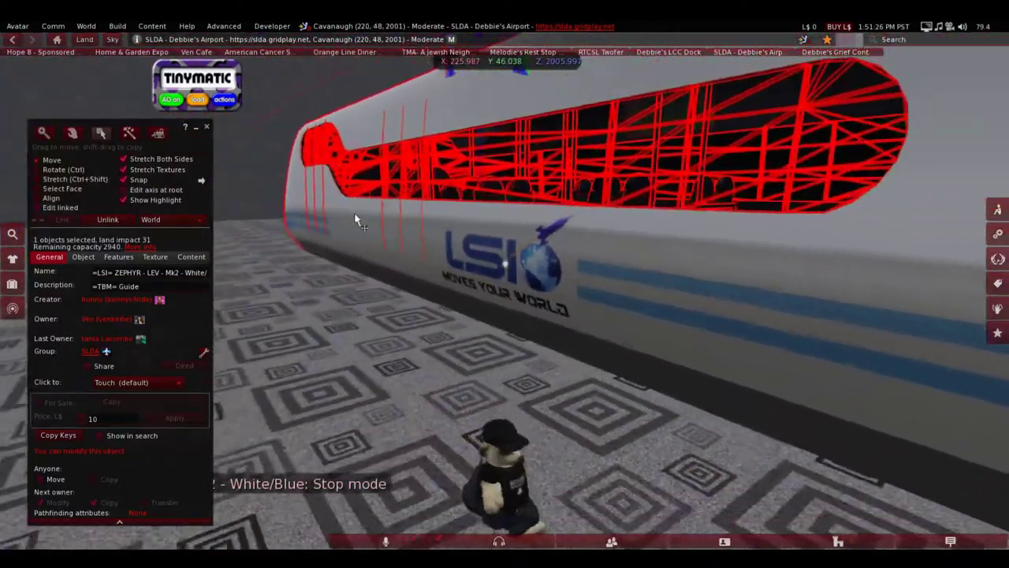
key(Down)
key(Right)
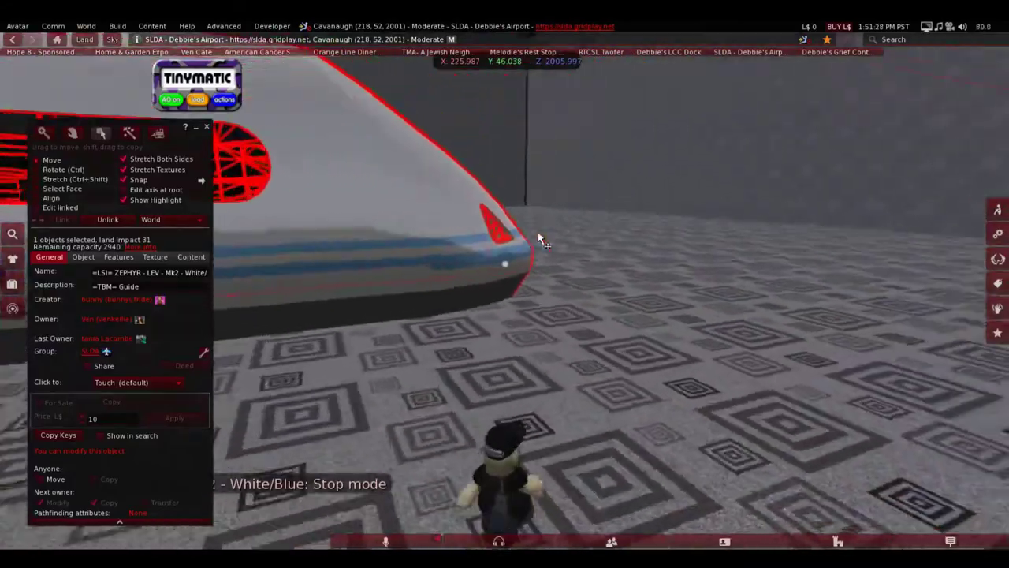
key(Up)
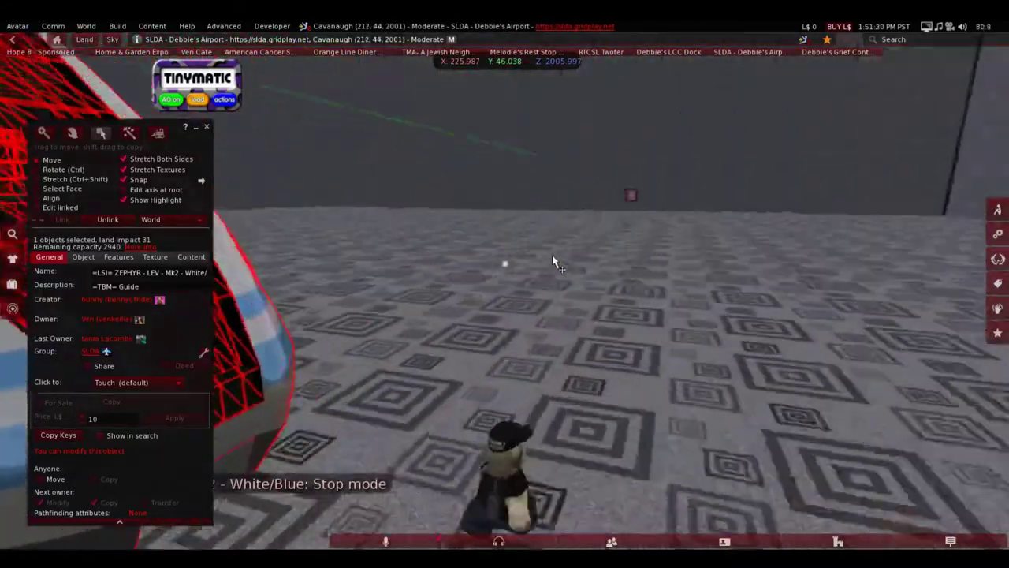
key(Up)
key(Left)
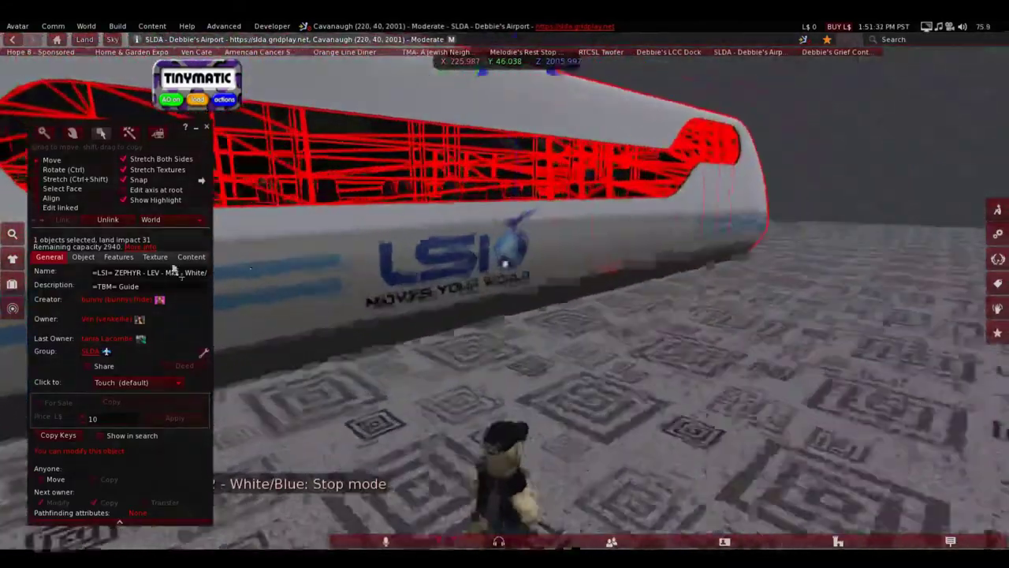
key(Up)
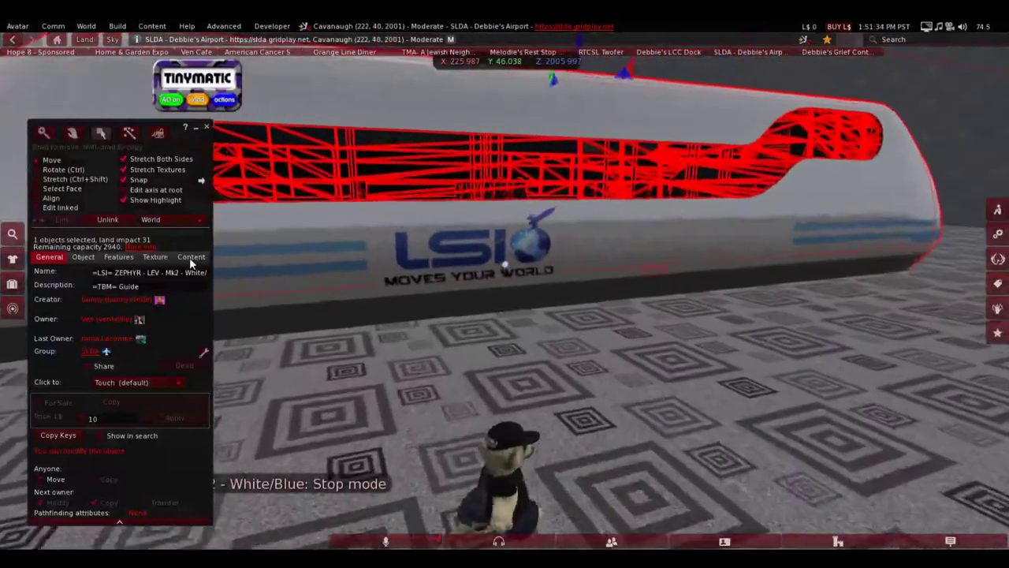
- Delete the =TBM= teleporter script and =TBM= train menu script from the train's contents
click(190, 257)
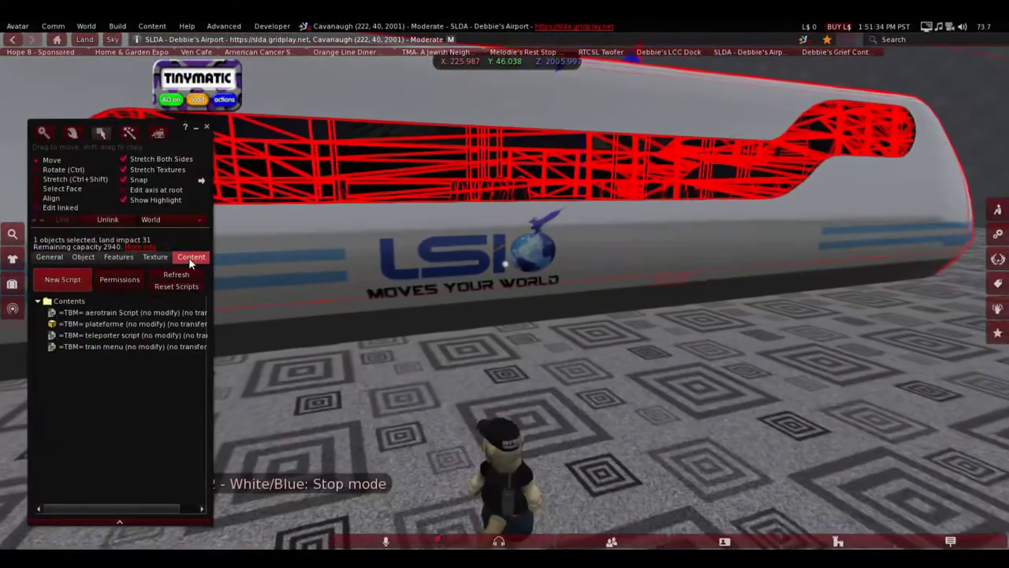
click(127, 347)
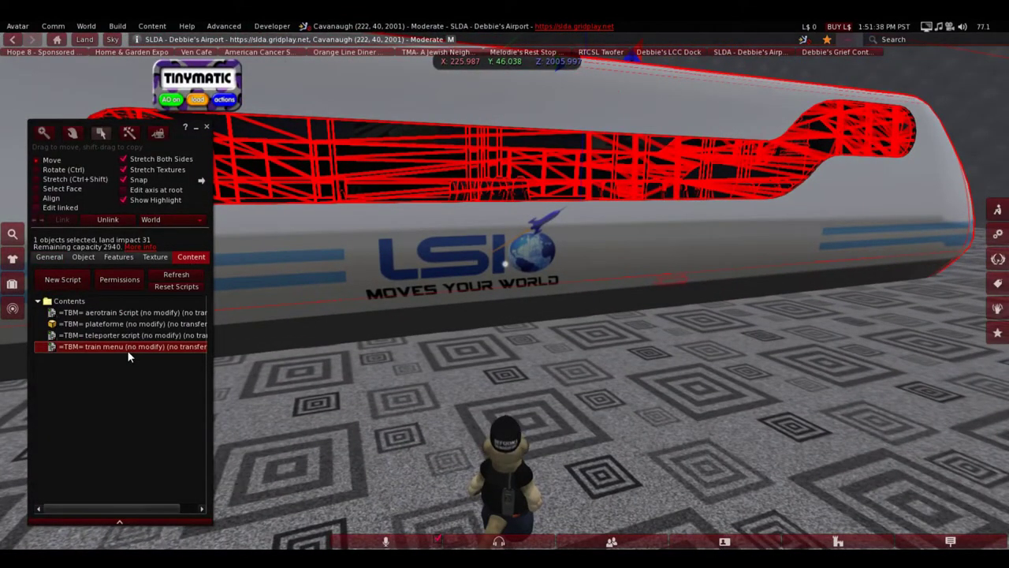
ctrl+click(119, 333)
right_click(119, 334)
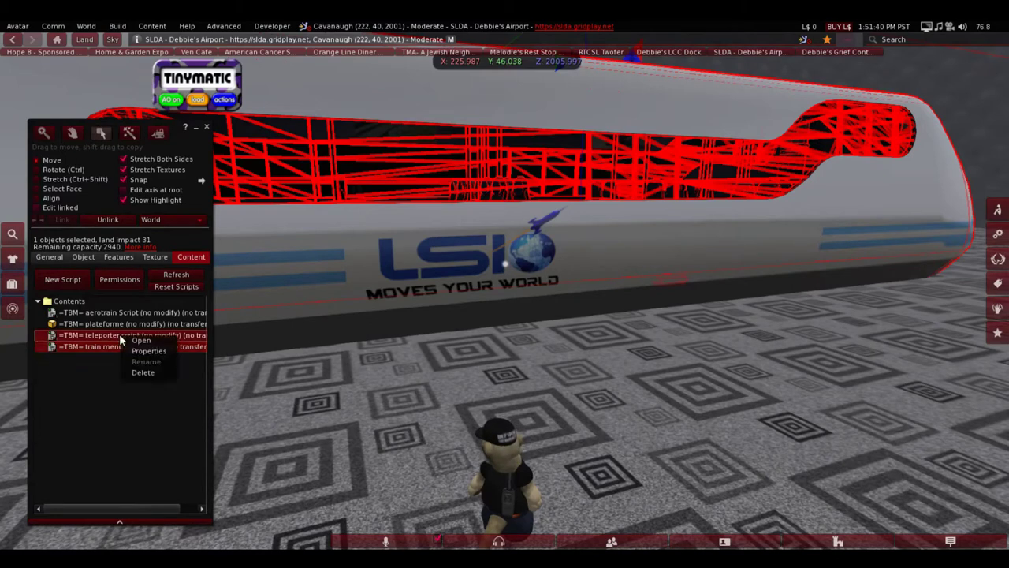
click(138, 376)
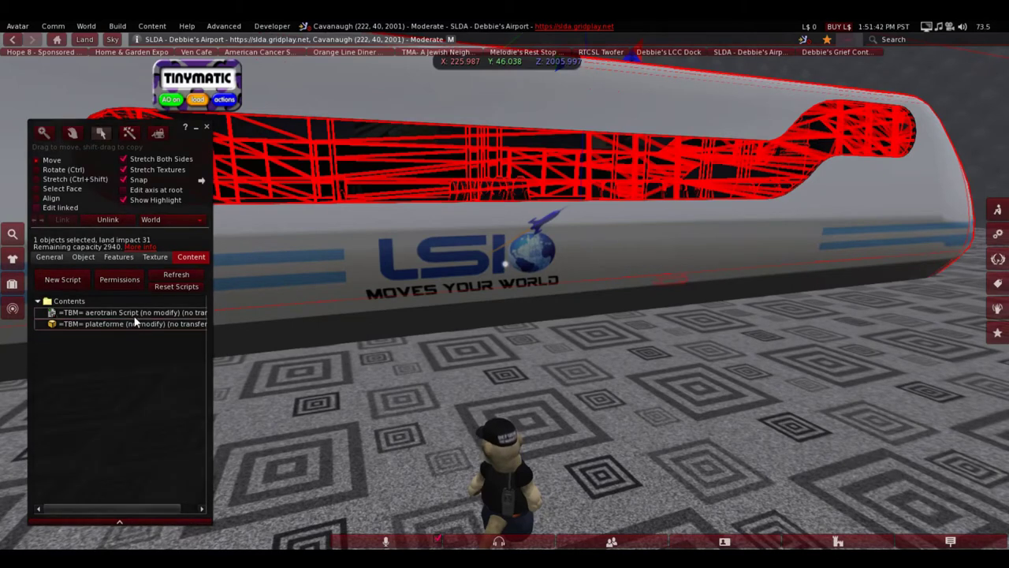
- Delete the =TBM= aerotrain Script from the train's contents
click(136, 314)
right_click(136, 316)
click(157, 354)
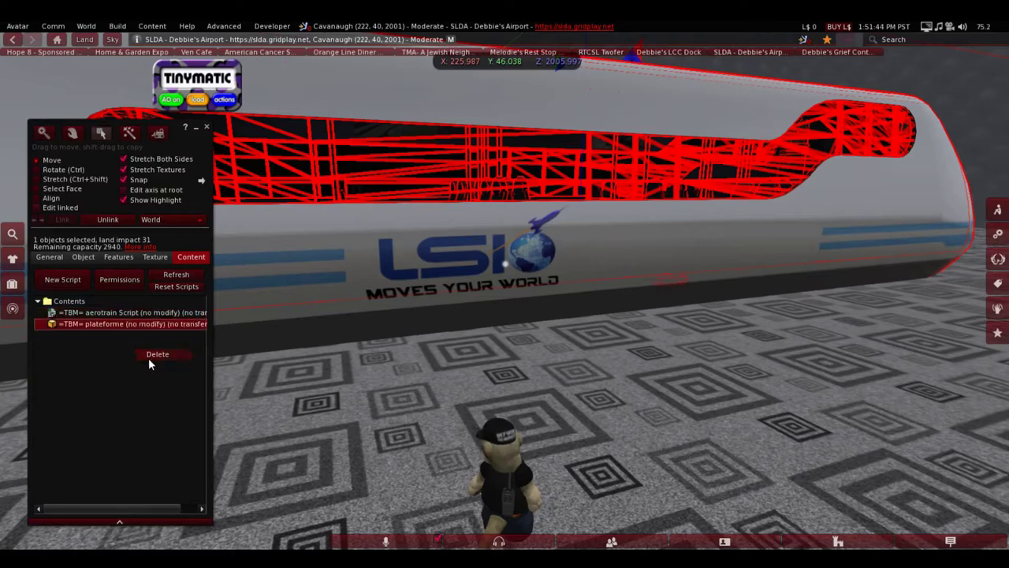
key(Escape)
- Enable editing of linked parts, rename the double seat beside the purple airplane poster as "Seat", and copy that name
alt+drag(495, 274, 423, 272)
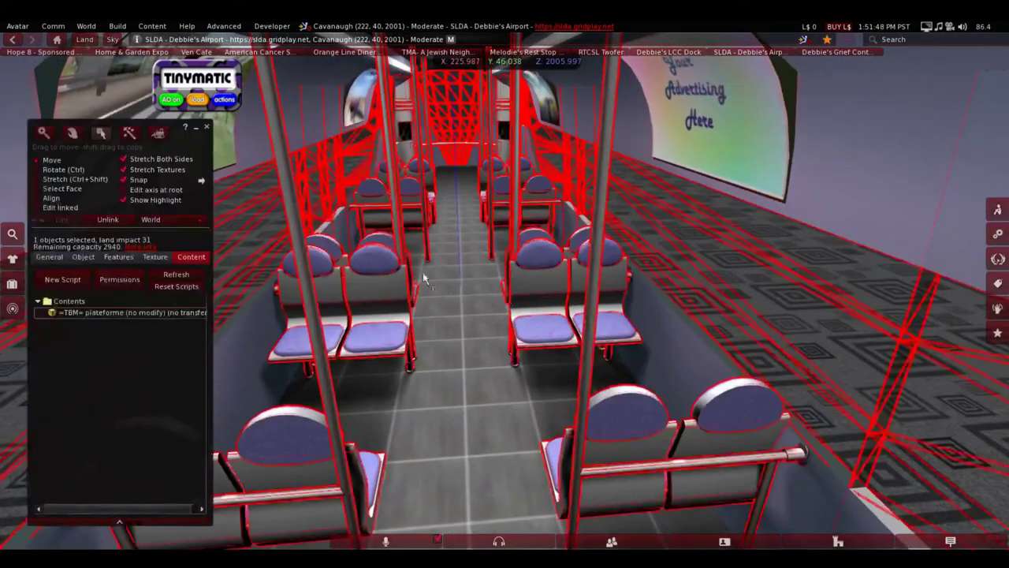
click(57, 211)
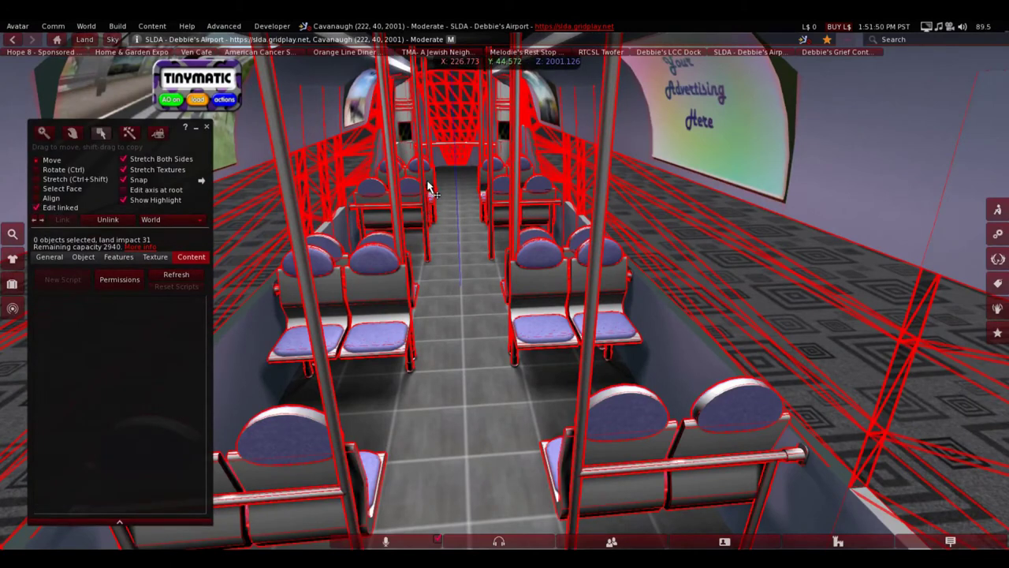
click(429, 187)
mouse_move(444, 198)
alt+mouse_down()
mouse_move(444, 134)
mouse_move(444, 205)
alt+mouse_up()
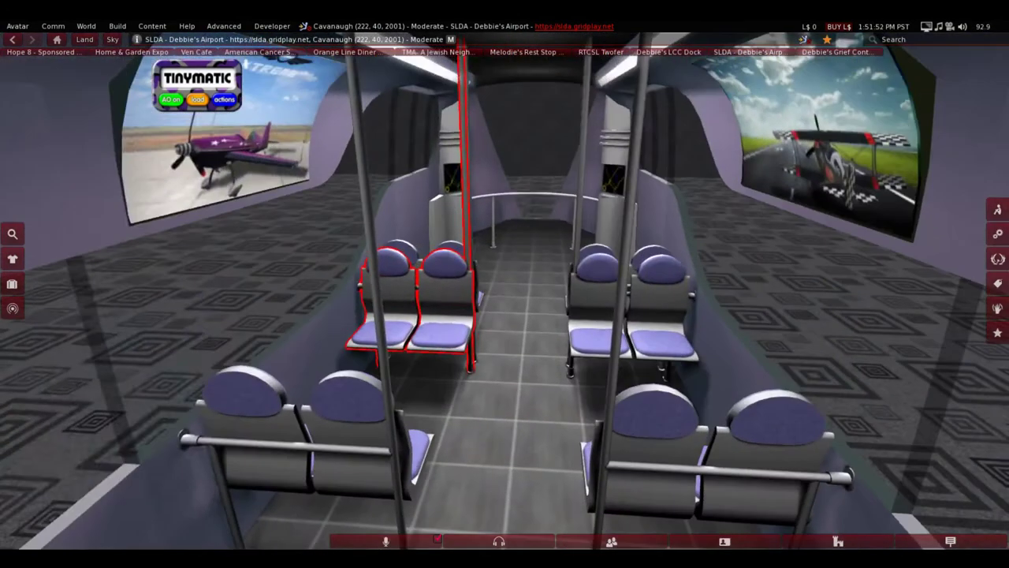
key(ctrl+3)
click(48, 257)
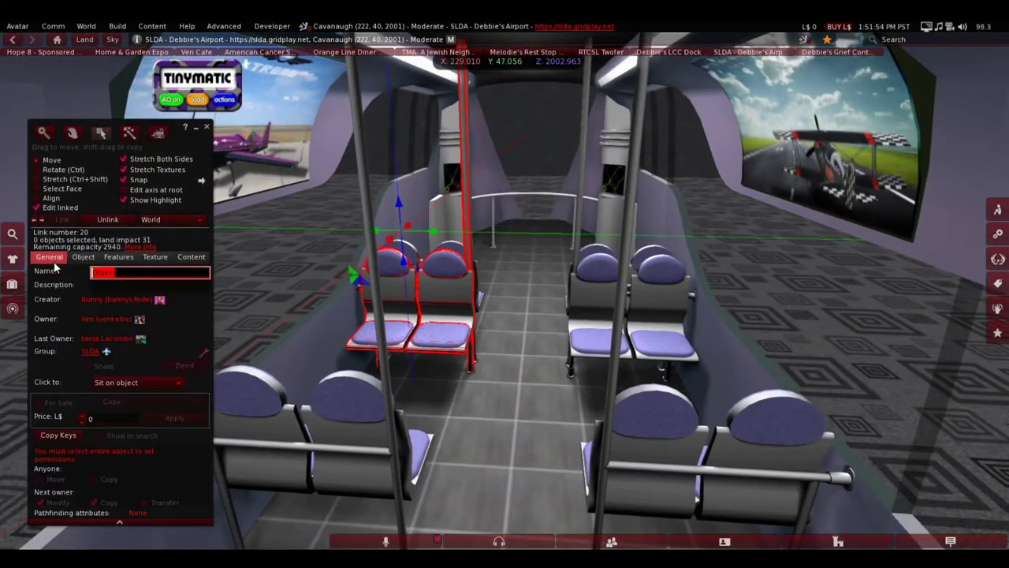
text(Seat)
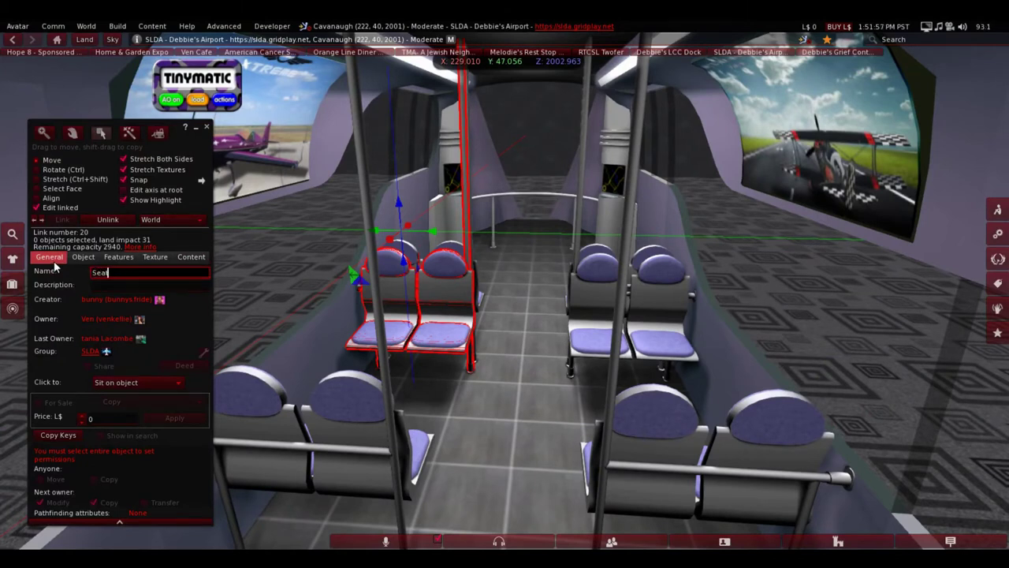
key(ctrl+c)
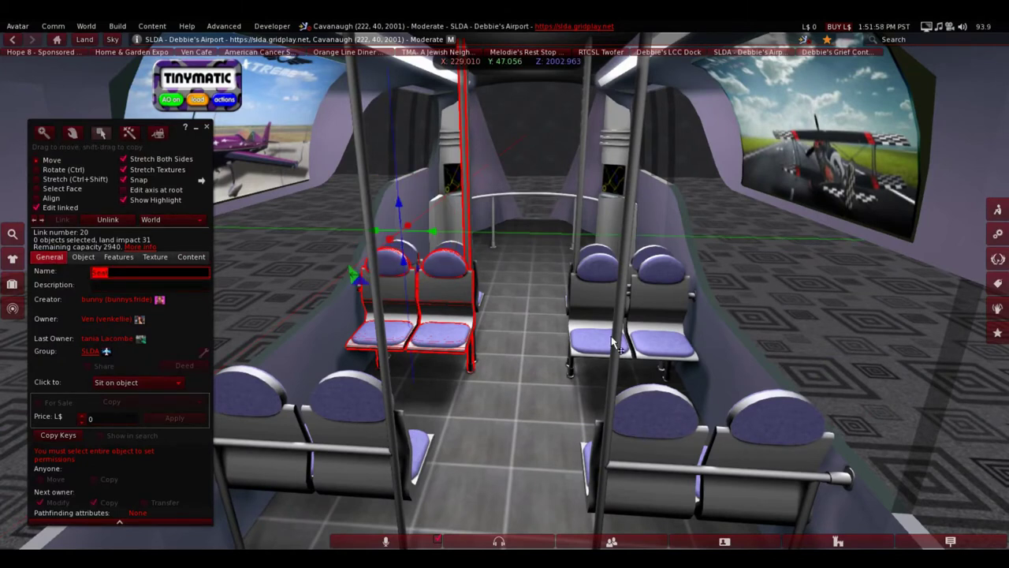
- Rename the double seat across the aisle, beside the checkered biplane poster, as "Seat" using the copied name
click(611, 339)
click(181, 275)
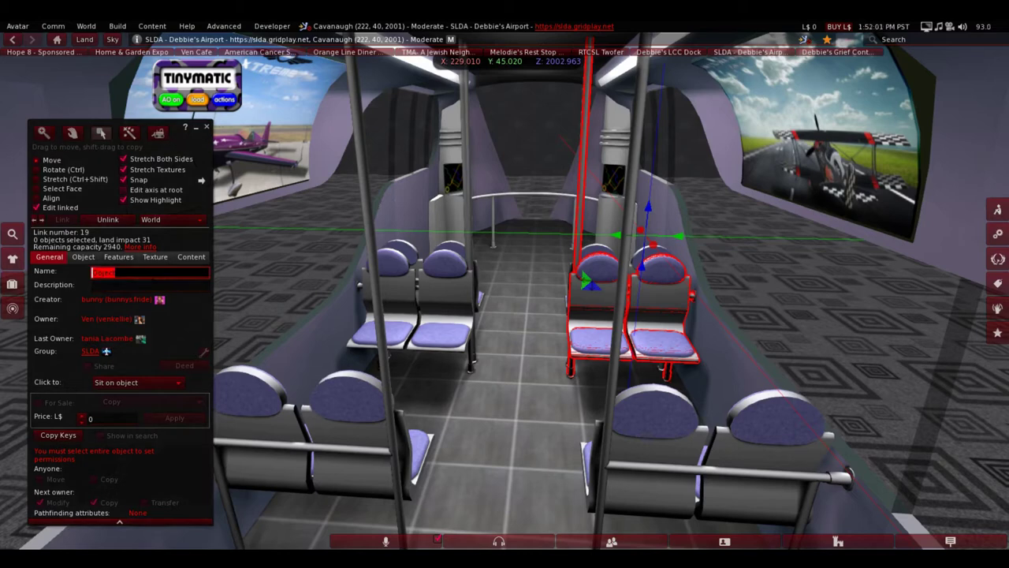
key(ctrl+v)
key(Escape)
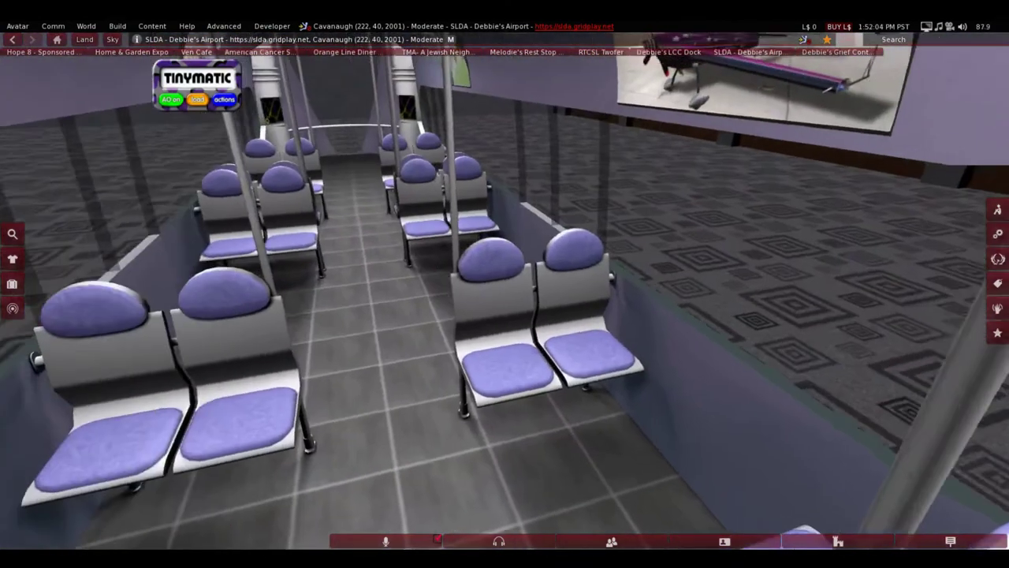
- Rename both double seats in the next row, one on each side of the aisle, as "Seat"
ctrl+alt+drag(426, 227, 516, 271)
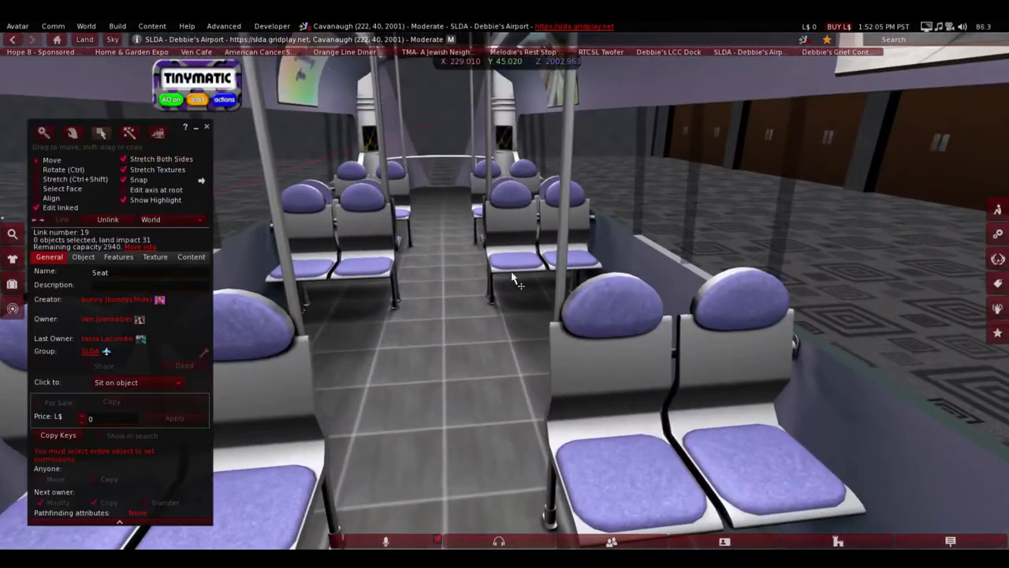
click(517, 269)
double_click(118, 272)
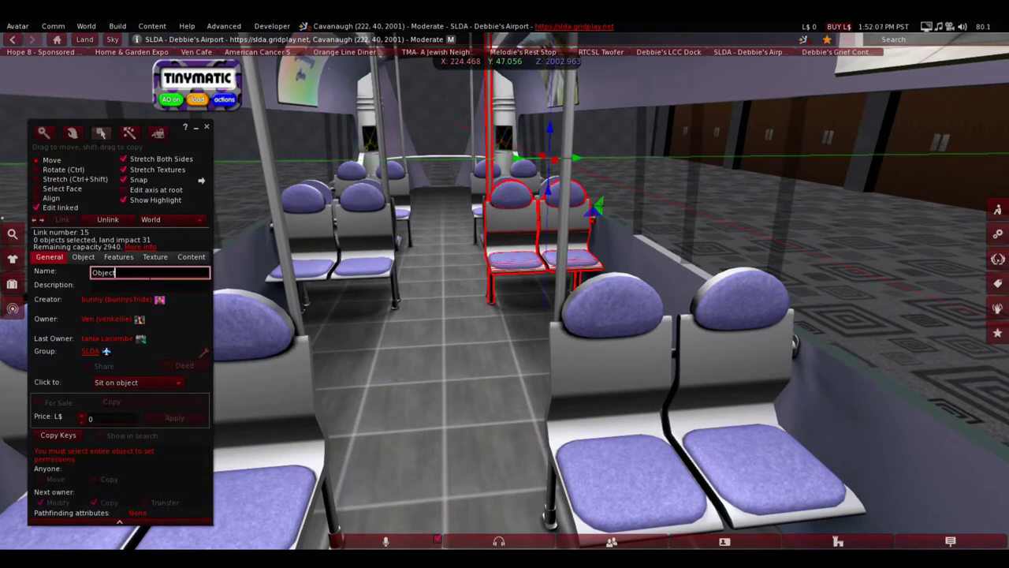
key(ctrl+v)
click(368, 260)
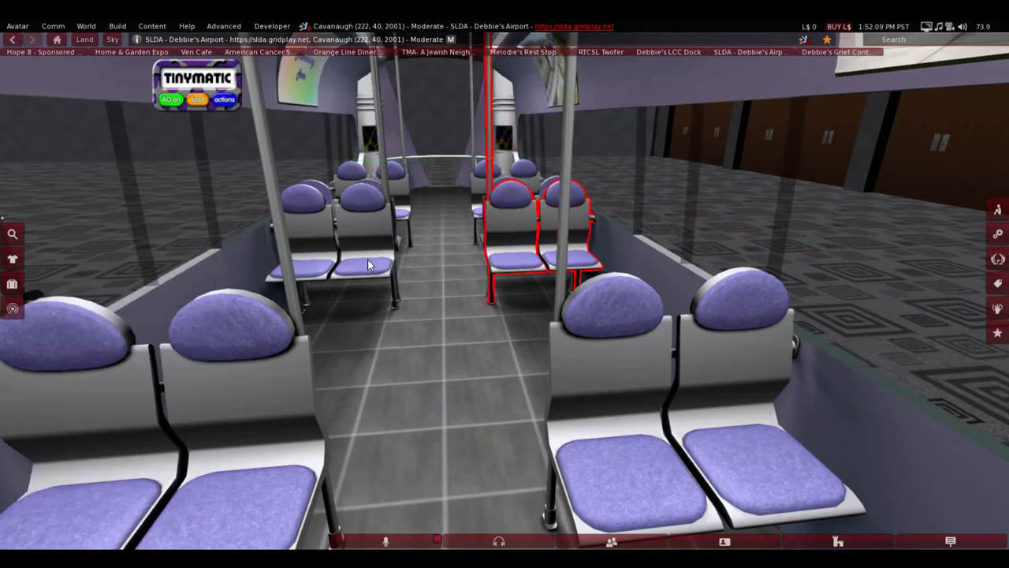
click(140, 272)
text(Seat)
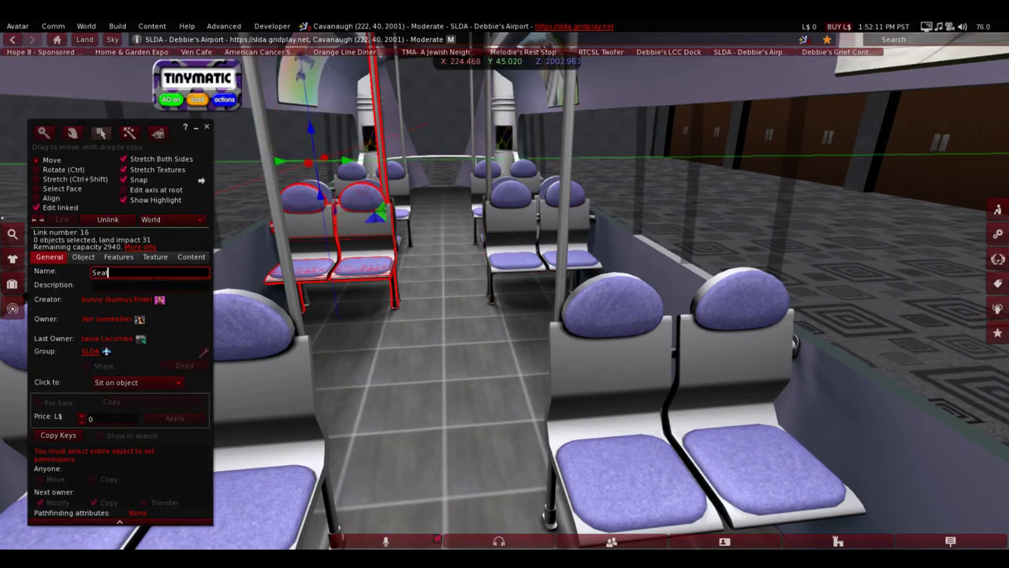
- Rename the linked double seat "aerotrain sieges V2" as "Seat" and check the items in its contents
click(605, 321)
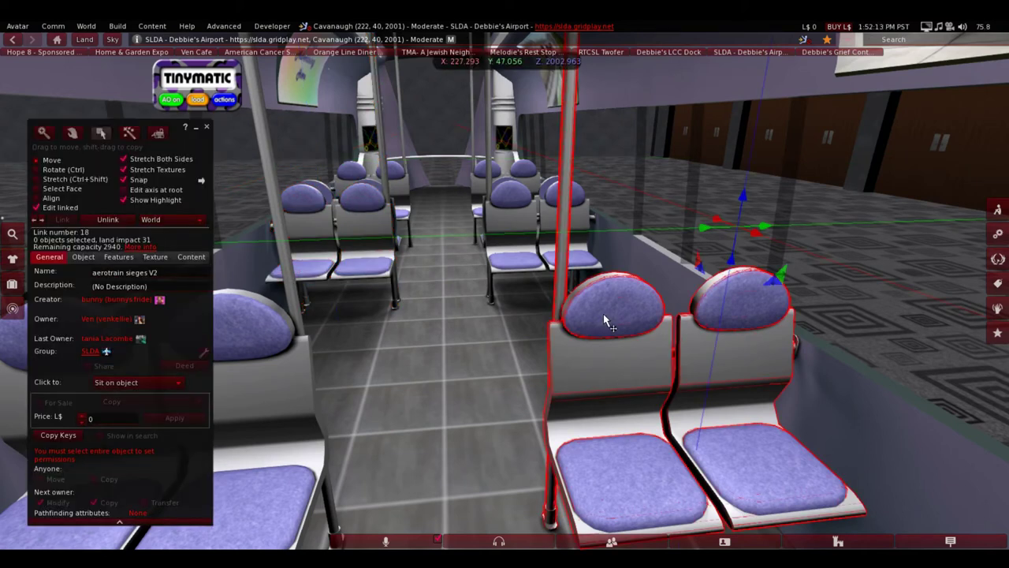
click(160, 273)
key(ctrl+a)
text(Seat)
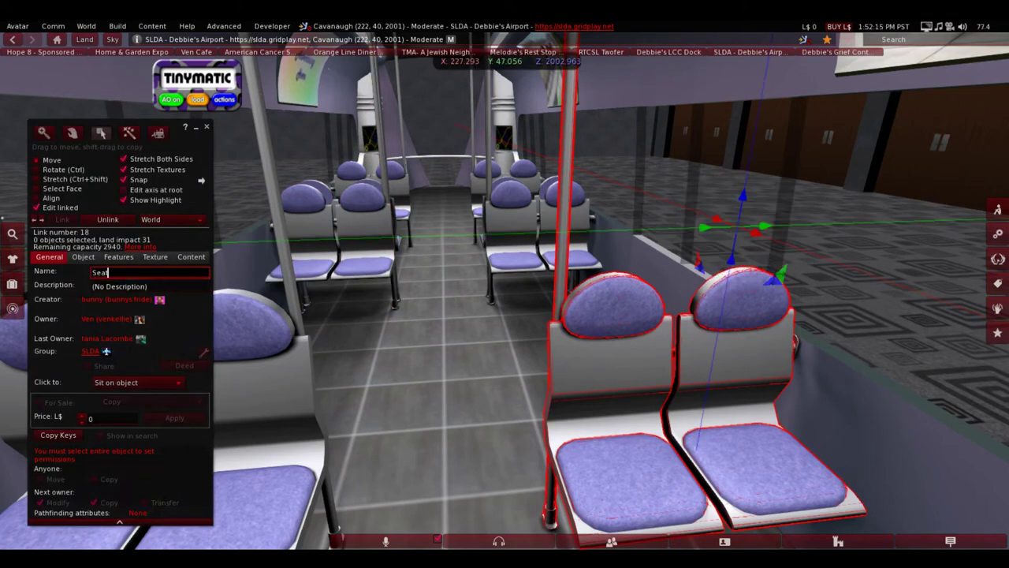
click(190, 257)
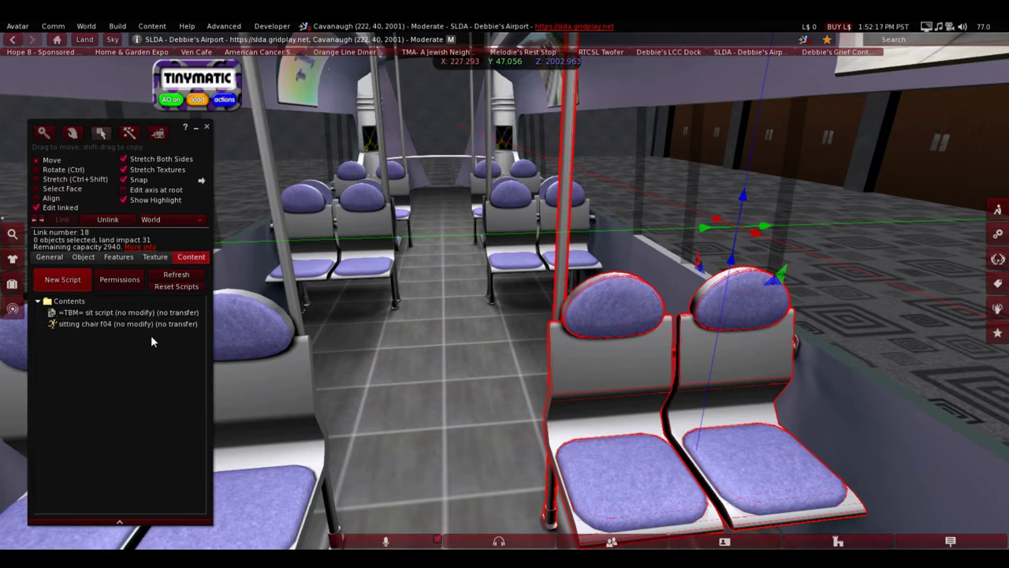
click(59, 258)
- Rename the double seat across the aisle in the same row as "Seat" and turn off editing of linked parts
click(279, 377)
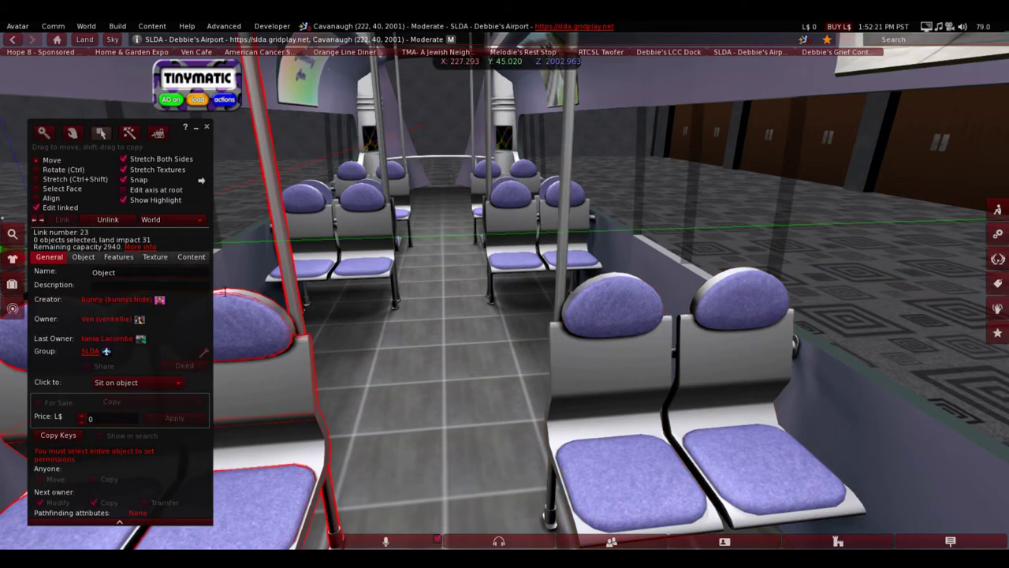
double_click(104, 272)
text(Seat)
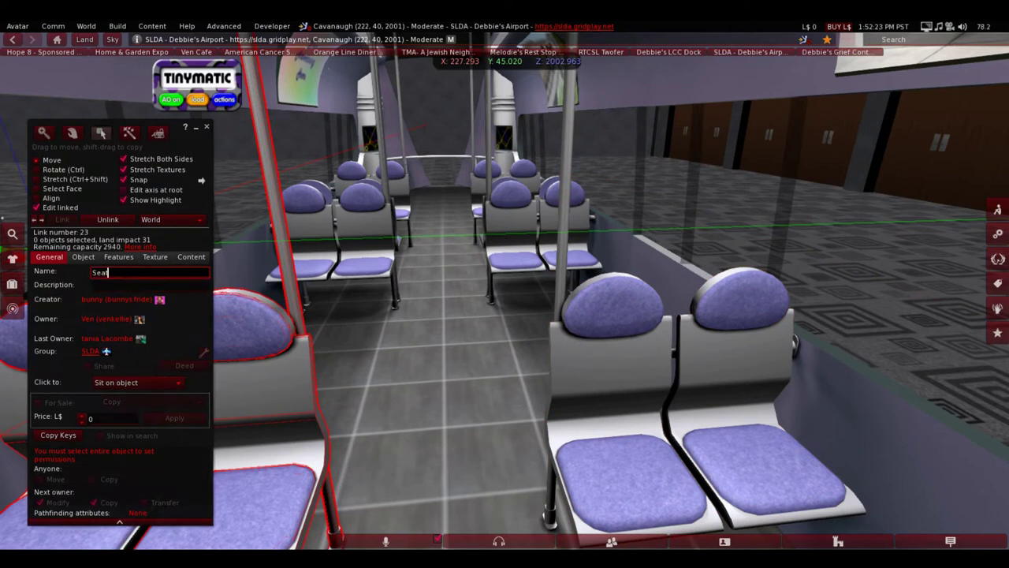
click(49, 208)
key(Escape)
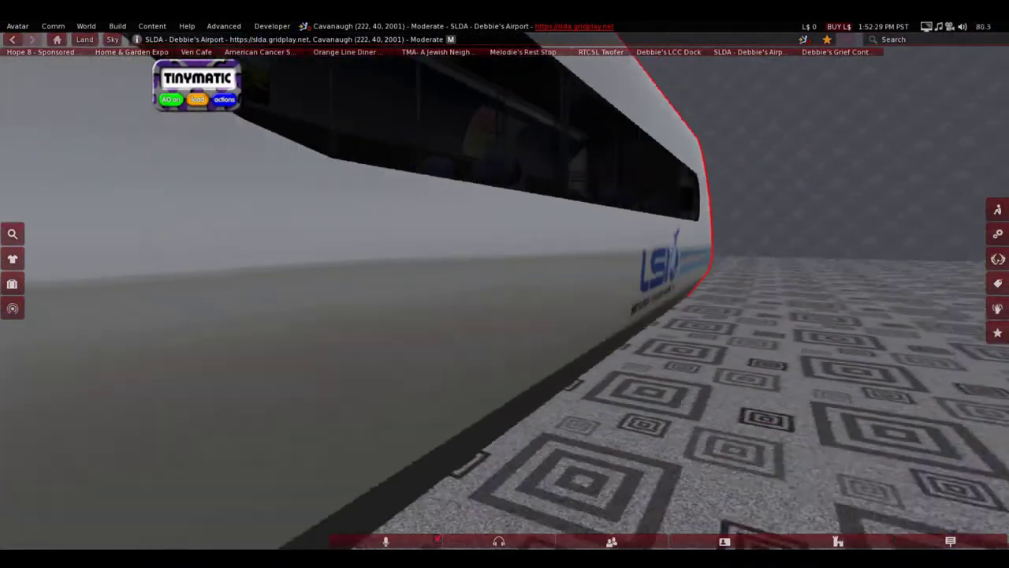
- Highlight transparent objects around the lower edge of the train's outer side
alt+drag(631, 284, 505, 284)
alt+drag(540, 378, 505, 284)
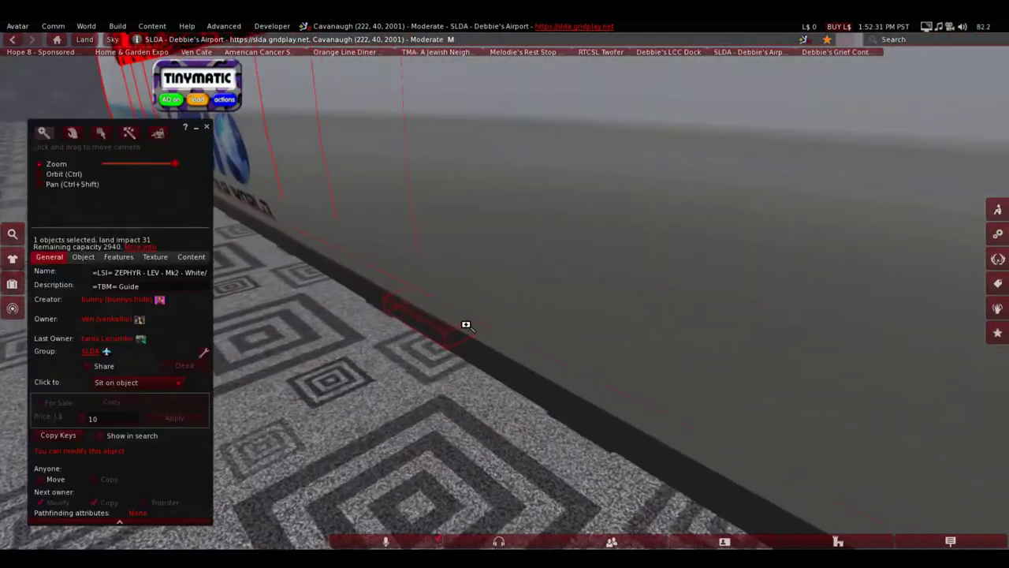
alt+drag(466, 324, 505, 291)
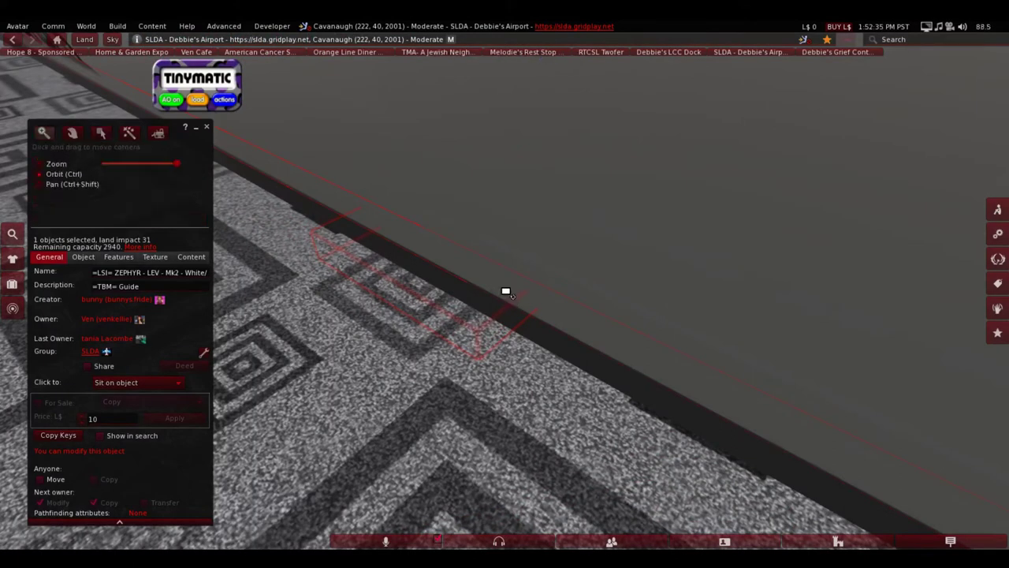
key(ctrl+alt+t)
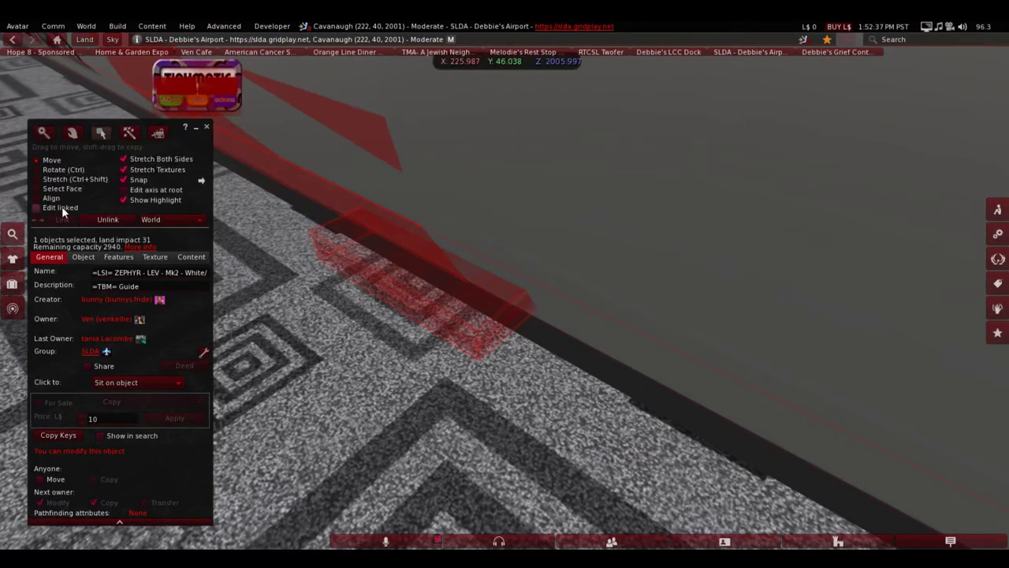
- Enable editing of linked parts and unlink the =TBM= sensor train part at the train's lower edge
click(37, 207)
click(478, 298)
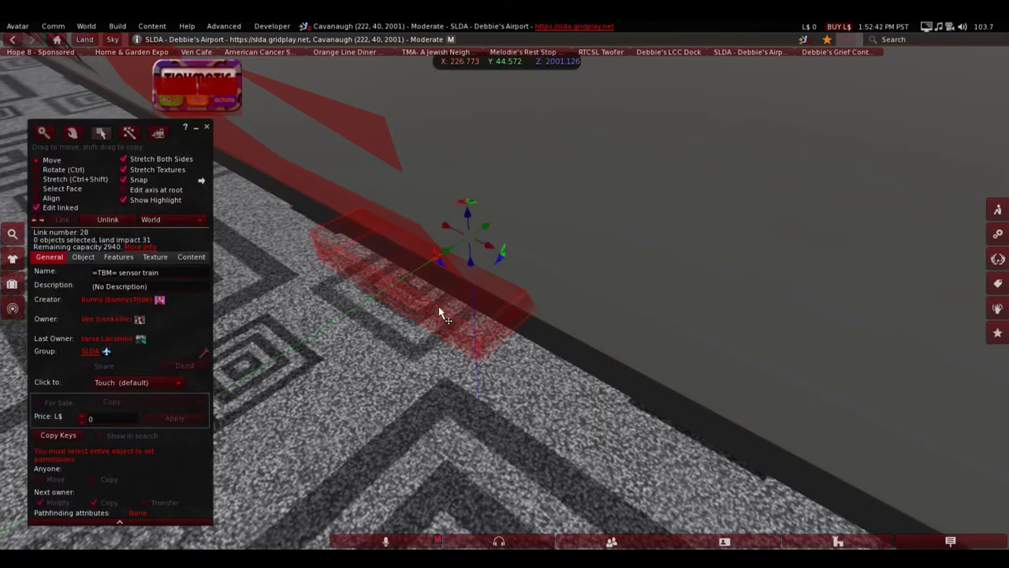
click(91, 220)
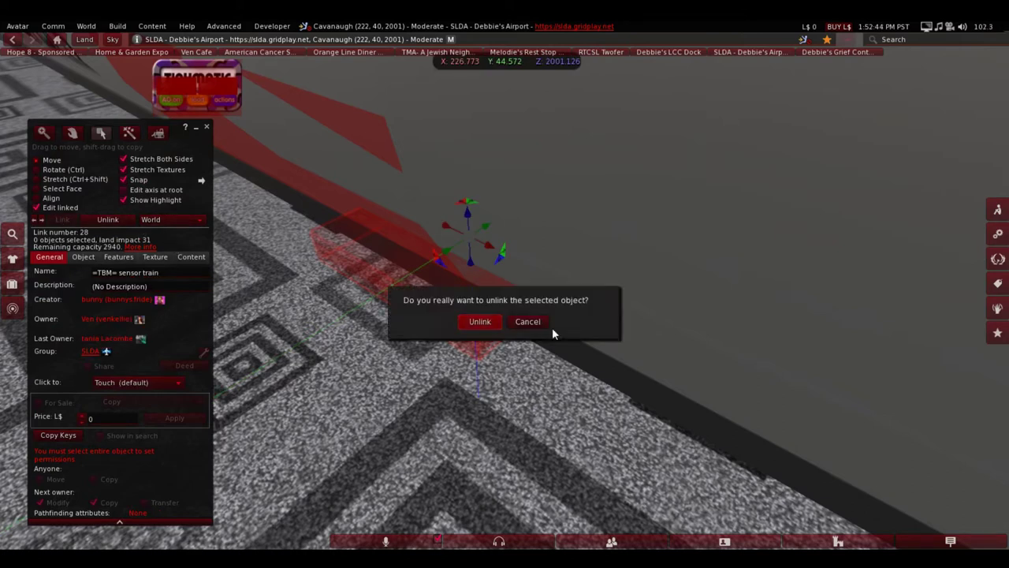
click(480, 322)
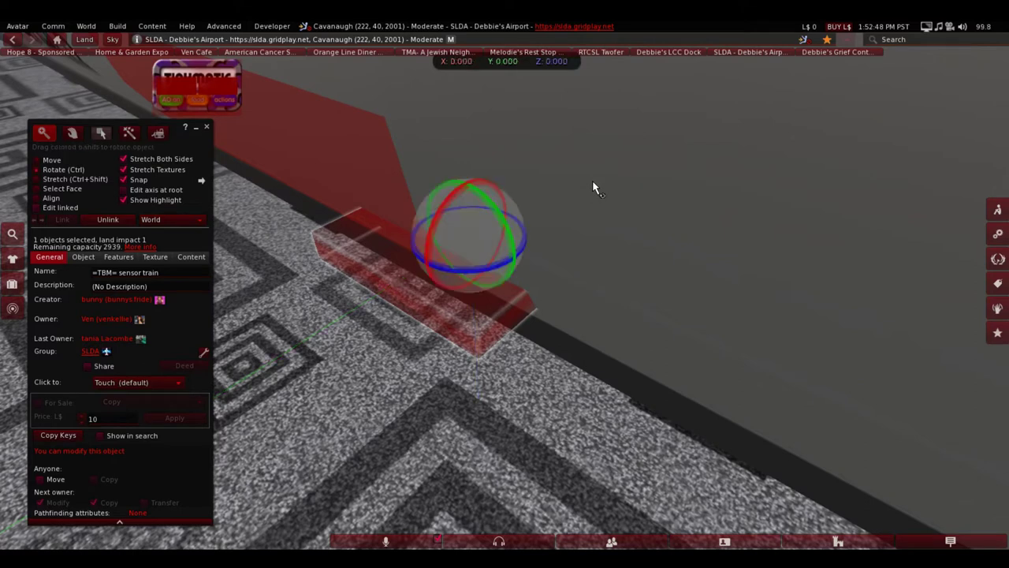
- Delete the unlinked =TBM= sensor train object and close the build window
key(ctrl+alt+t)
key(ctrl+alt+t)
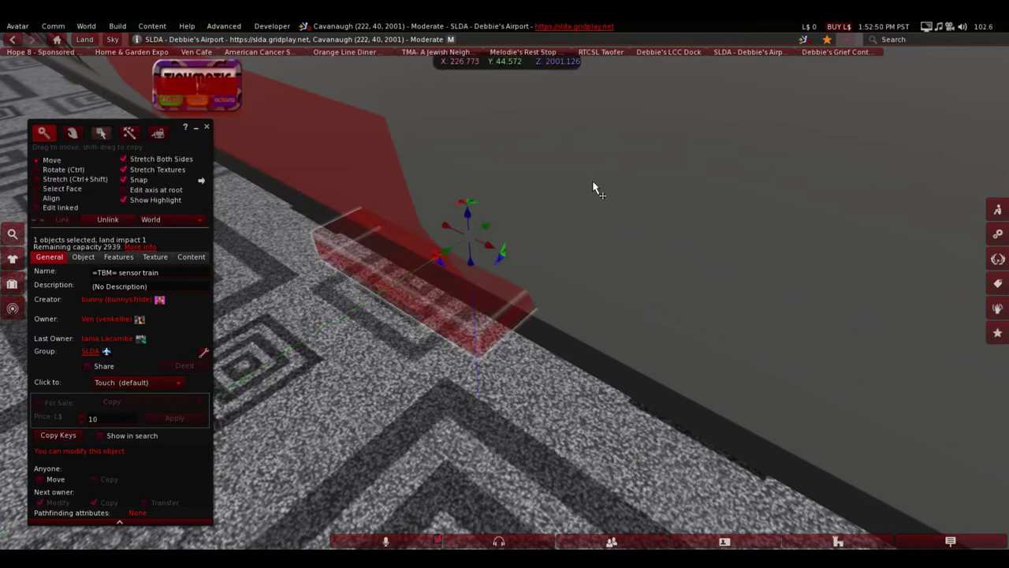
click(742, 238)
click(478, 315)
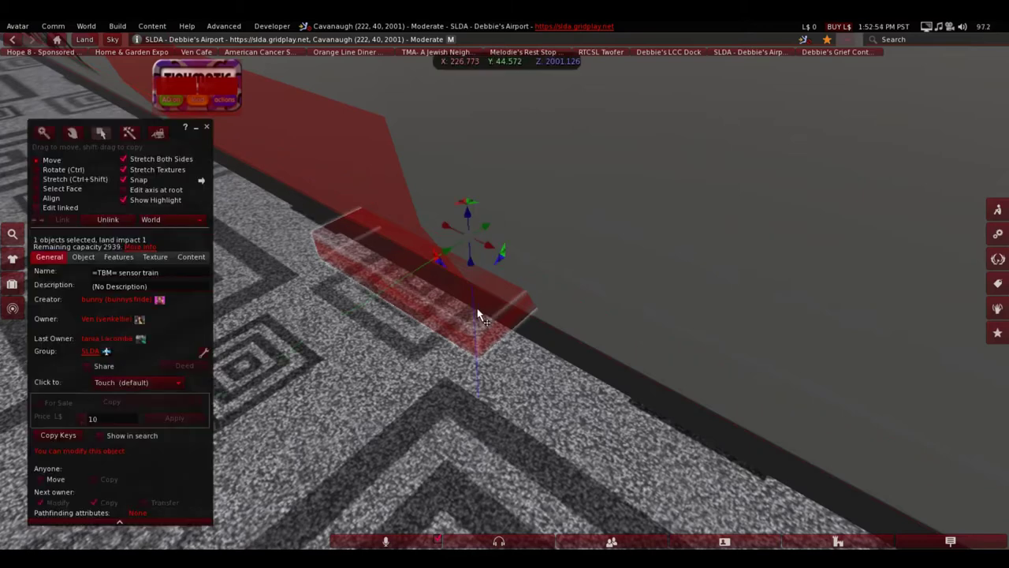
key(Delete)
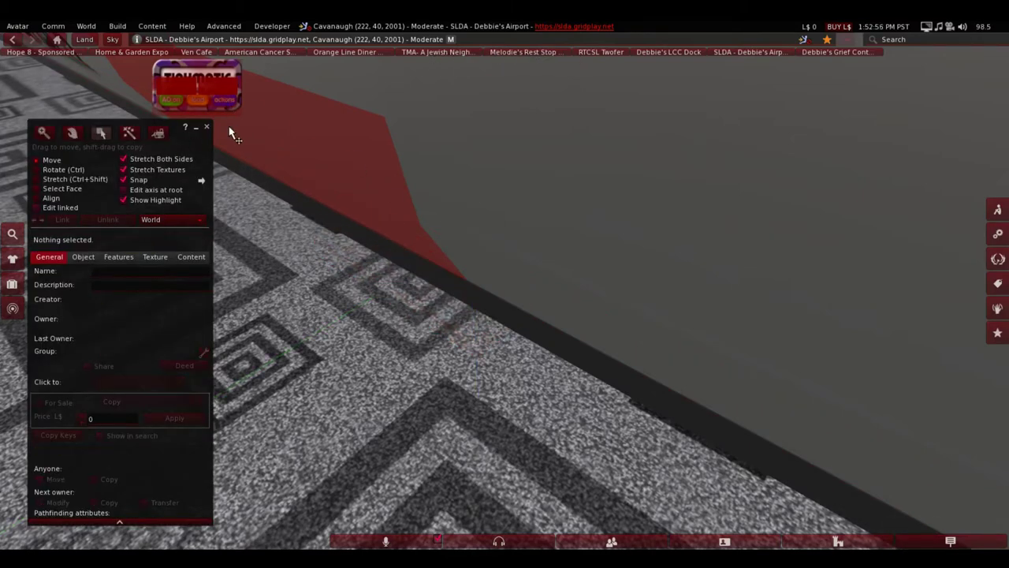
click(207, 127)
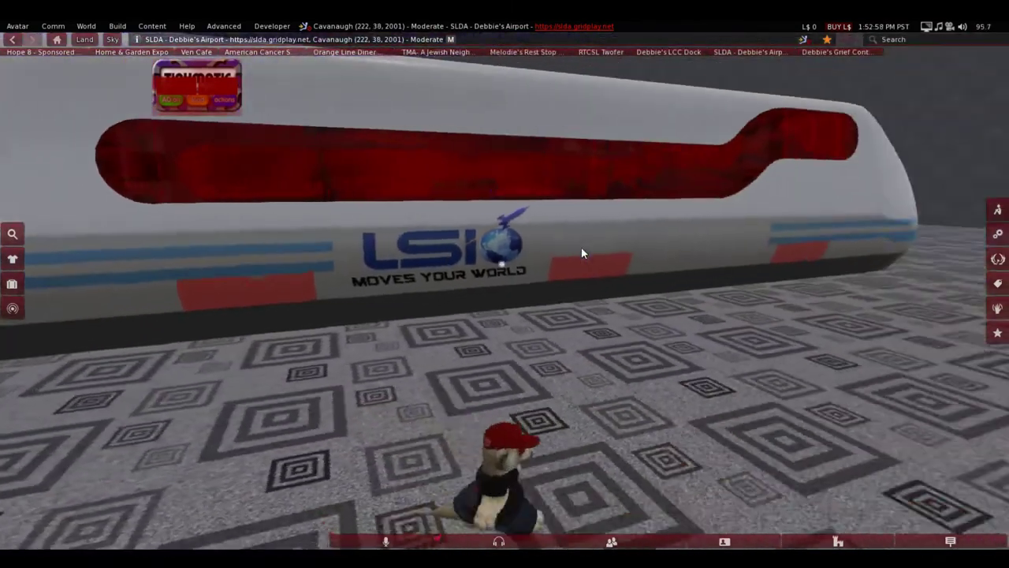
- Walk along the train's side to examine its highlighted transparent parts
key(Up)
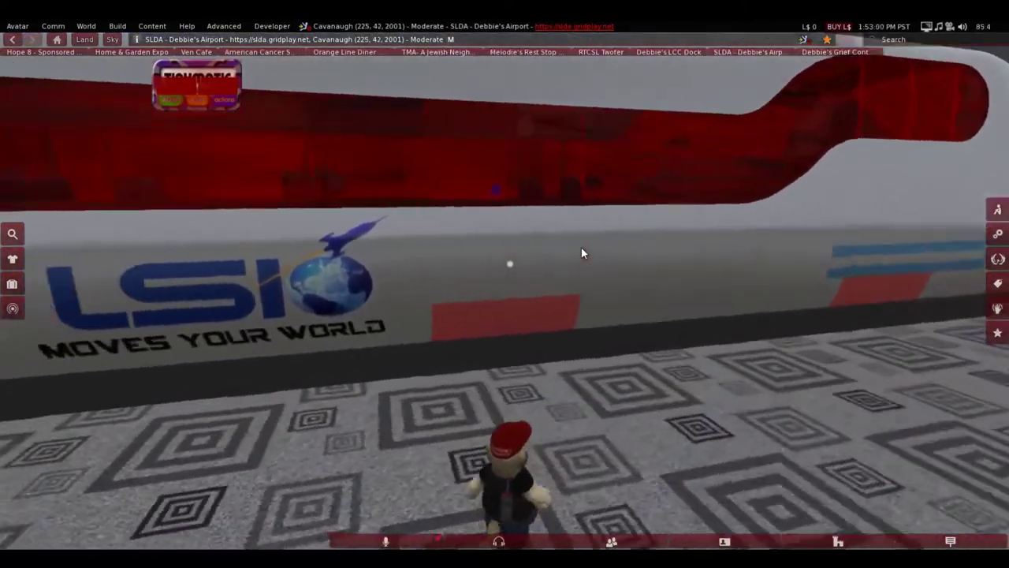
key(Right)
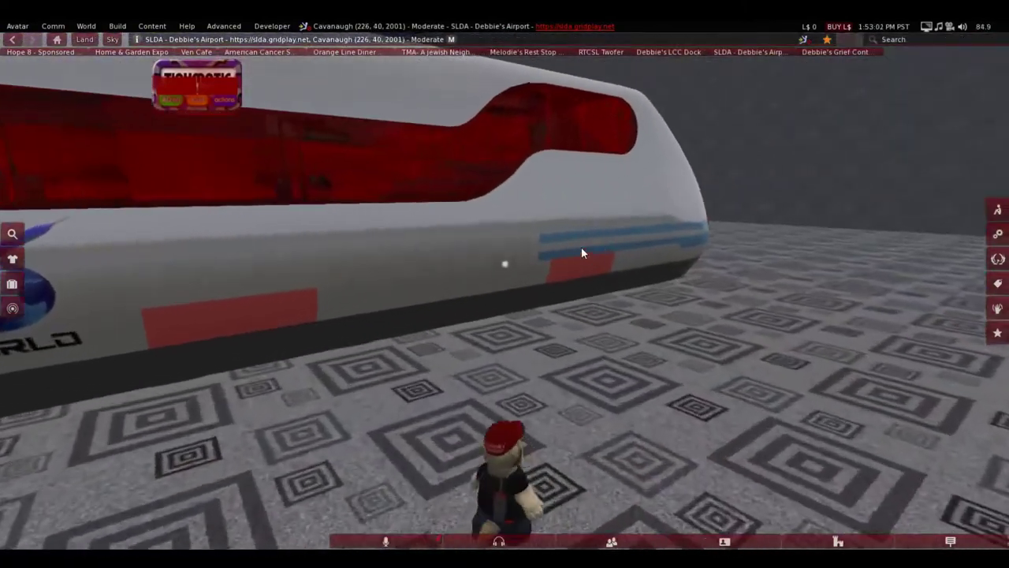
key(Up)
key(Left)
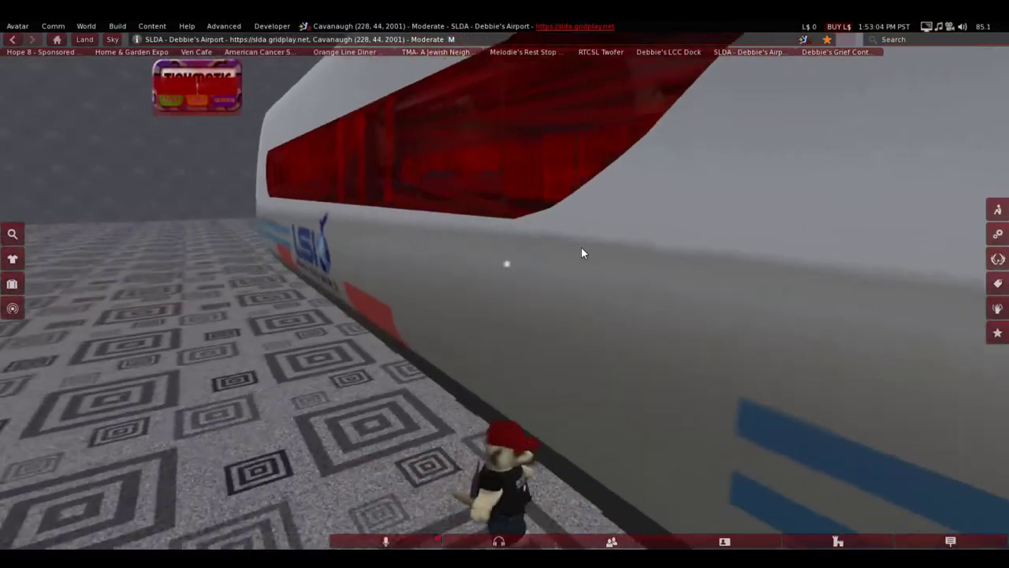
key(Up)
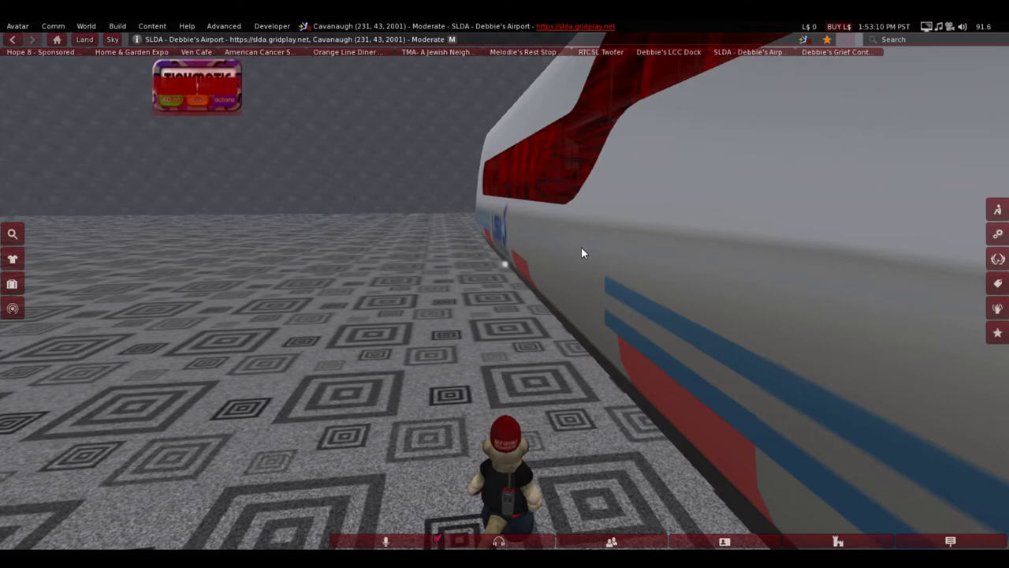
- Rez the YavaScript Pod V5.4.7 from the inventory onto the floor near the train, and close the inventory
key(ctrl+i)
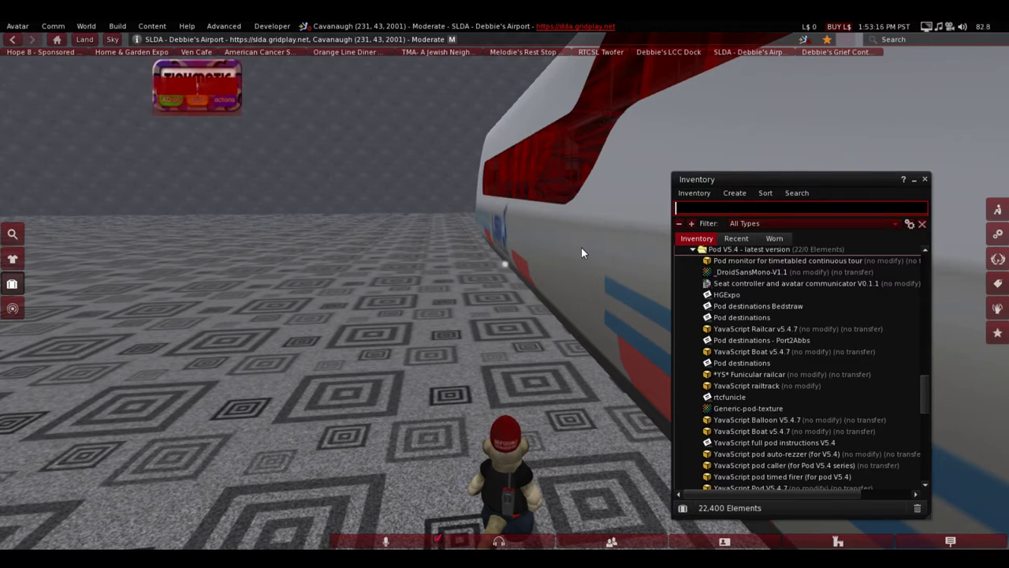
click(508, 473)
key(Up)
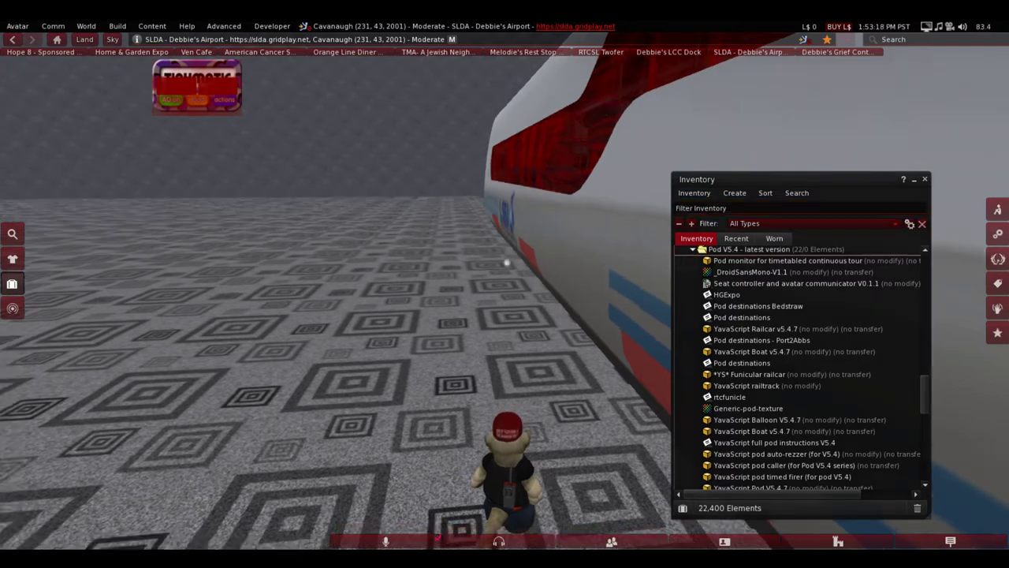
key(Right)
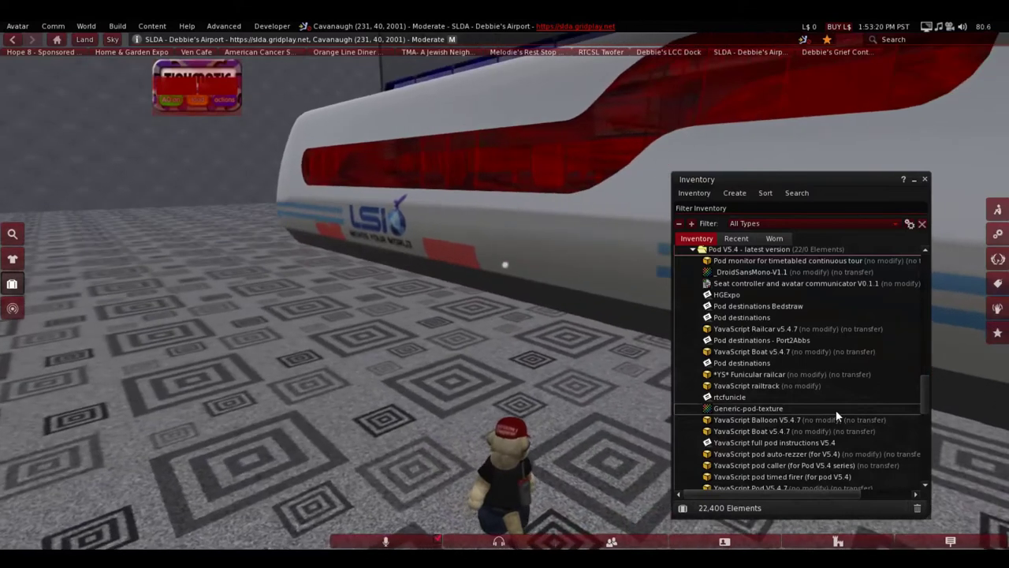
scroll(836, 414, down, 4)
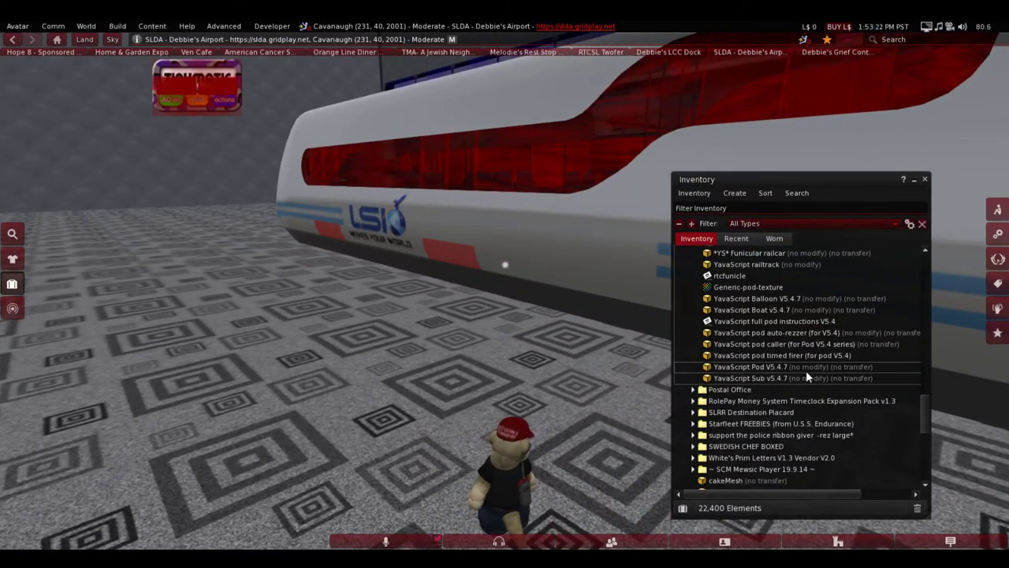
scroll(806, 371, up, 7)
scroll(803, 367, down, 6)
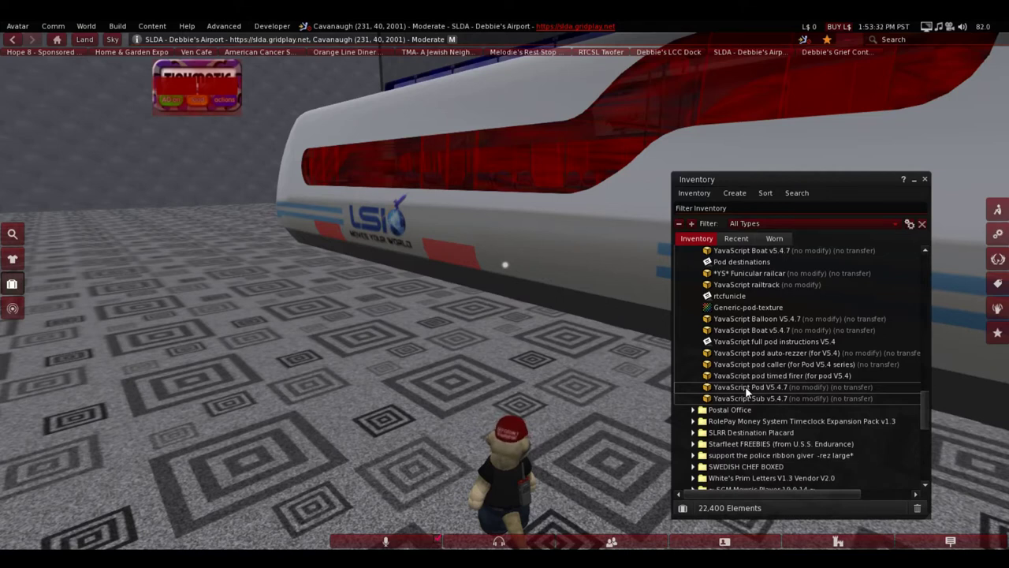
drag(745, 386, 331, 386)
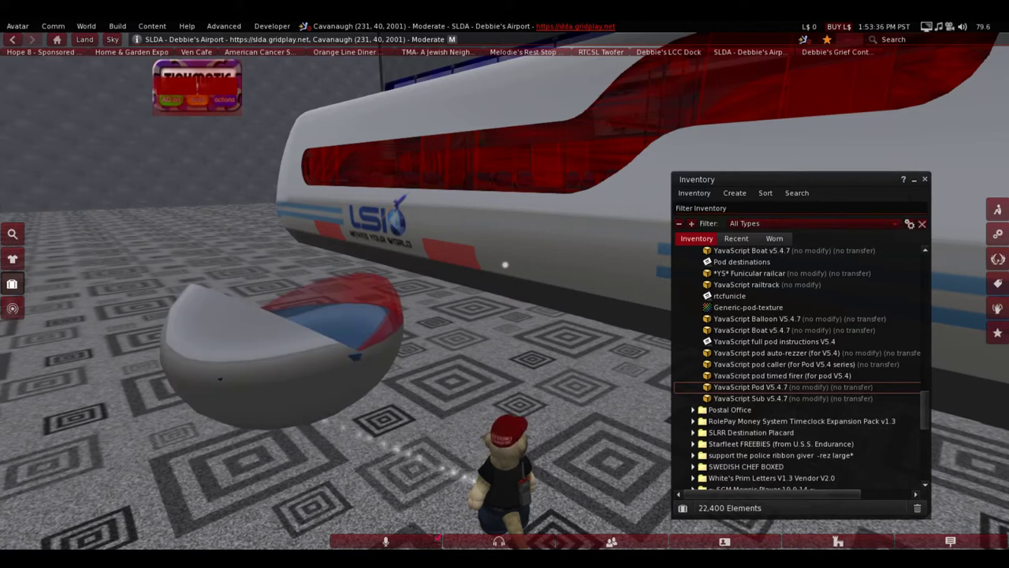
click(925, 180)
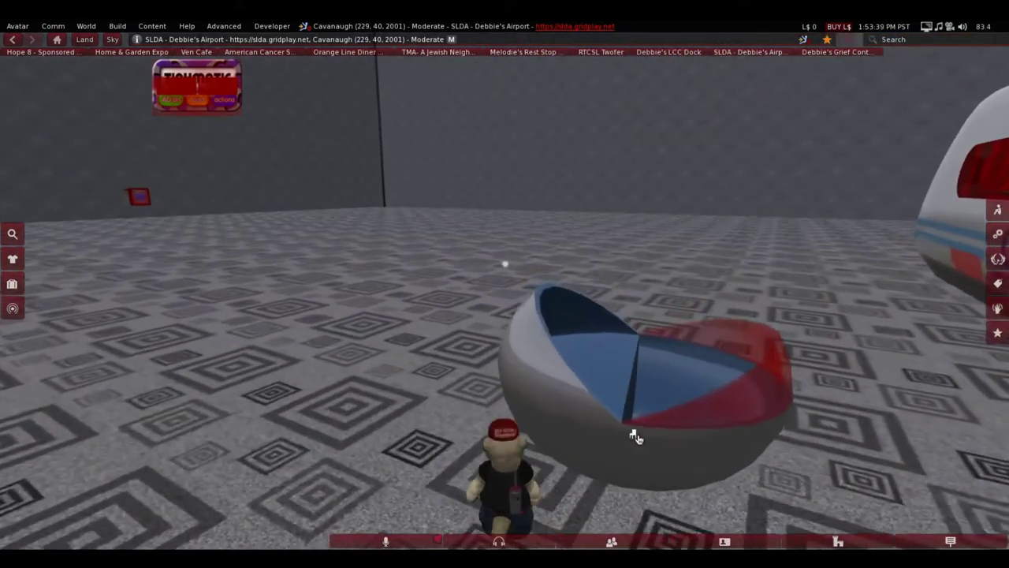
- Open the rezzed YavaScript pod for editing and show its contents
right_click(640, 440)
click(653, 180)
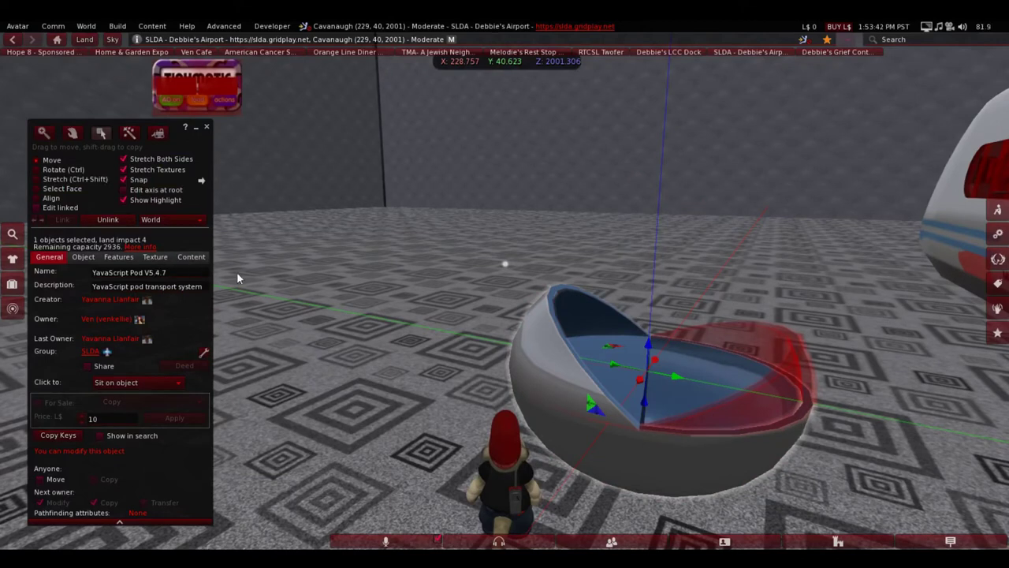
click(191, 257)
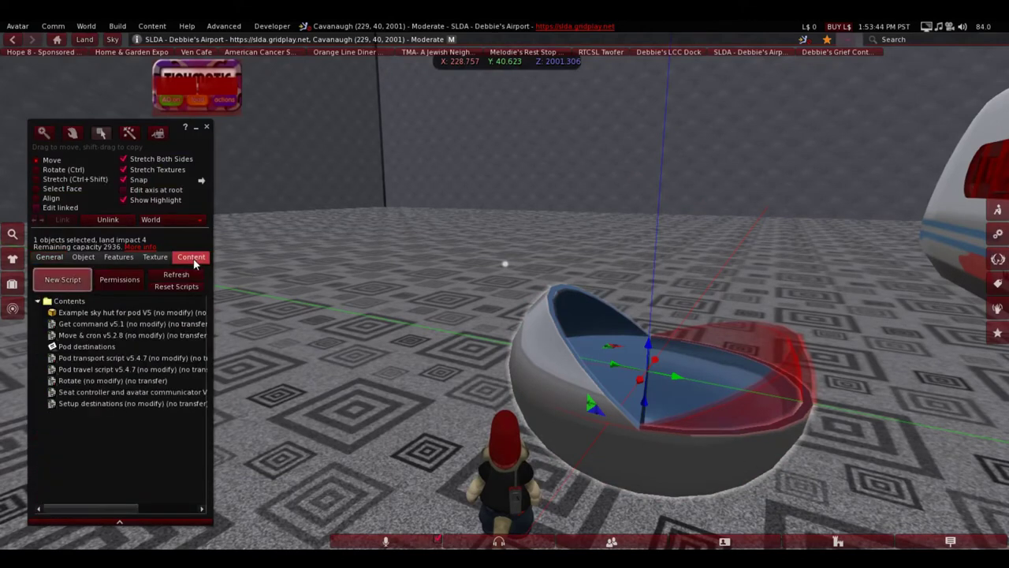
- Clear all the text from the pod's Pod destinations notecard and save it empty
double_click(94, 346)
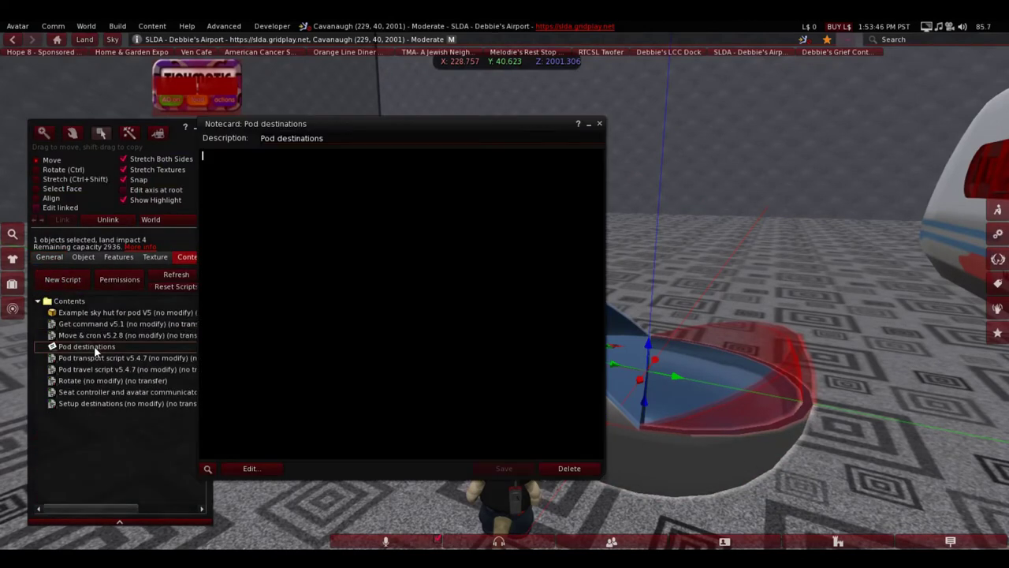
scroll(398, 299, down, 1)
scroll(403, 303, down, 1)
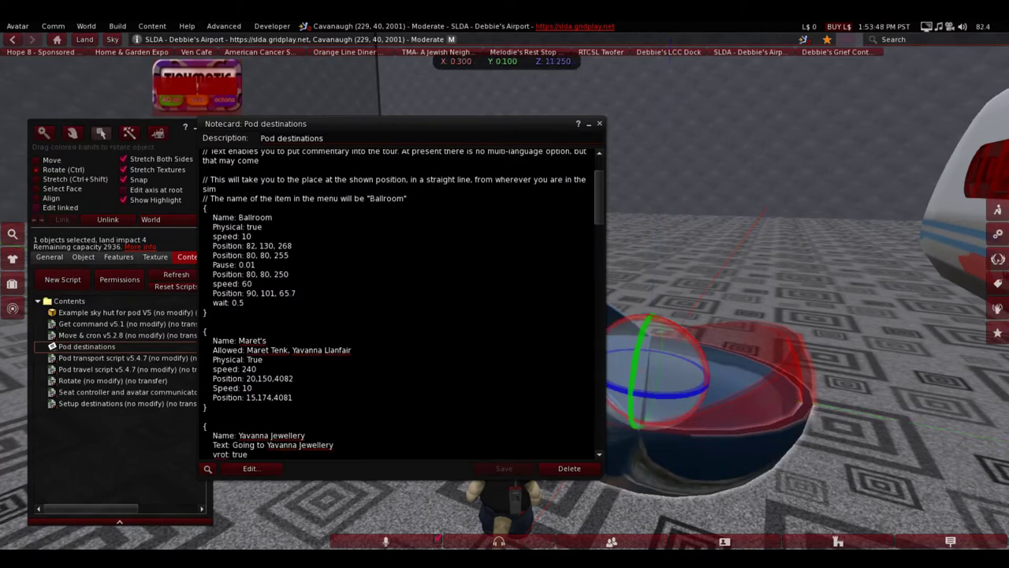
key(ctrl+a)
key(Delete)
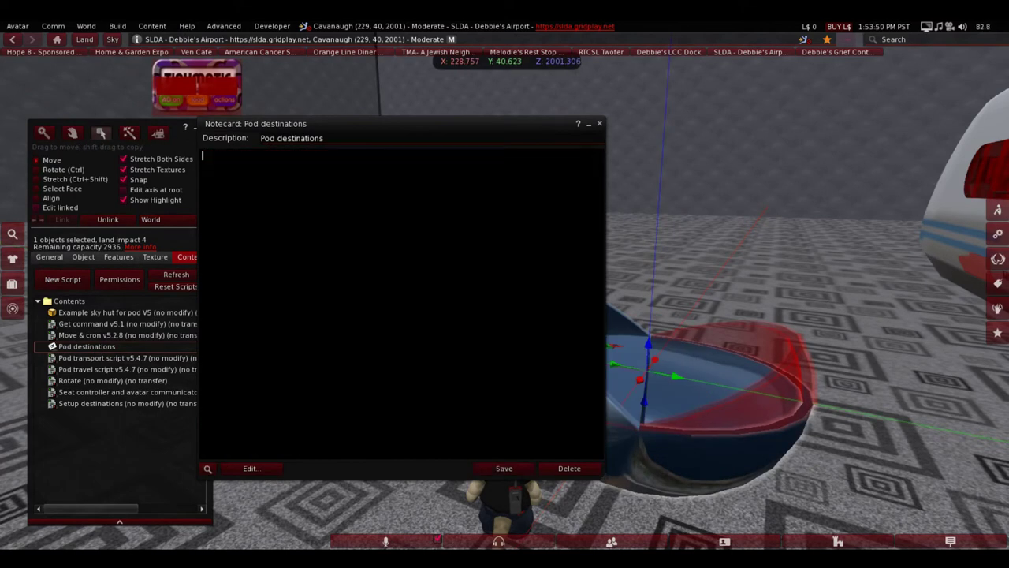
key(ctrl)
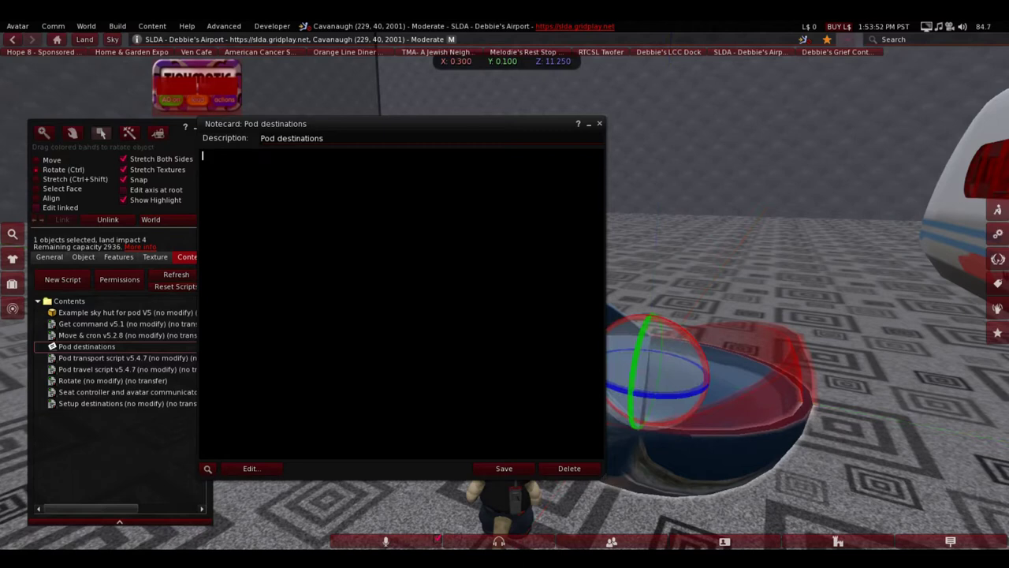
key(ctrl)
key(ctrl+s)
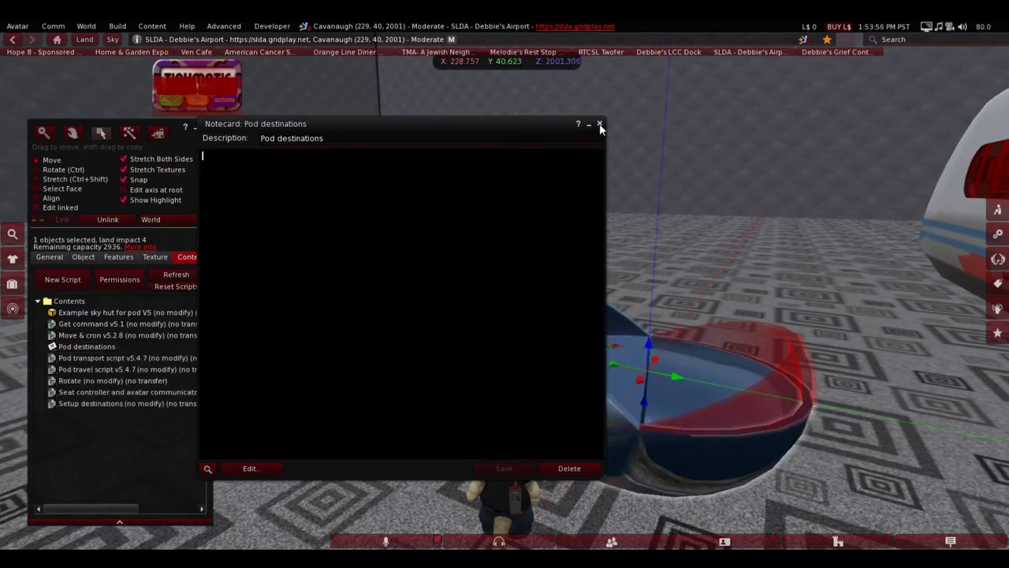
- Close the notecard, reset all scripts in the pod, and dismiss the reset progress report
click(599, 125)
click(185, 286)
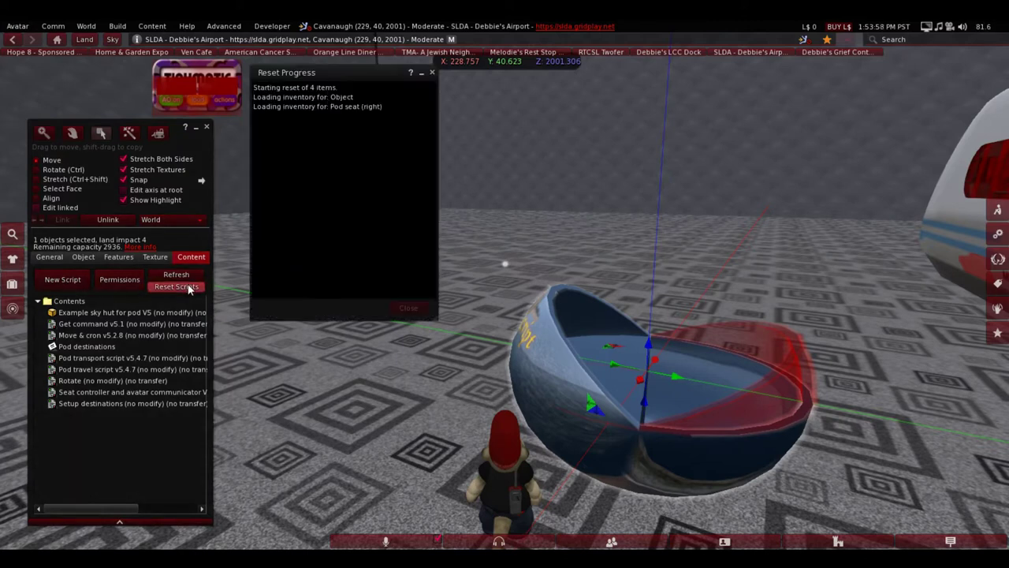
click(410, 309)
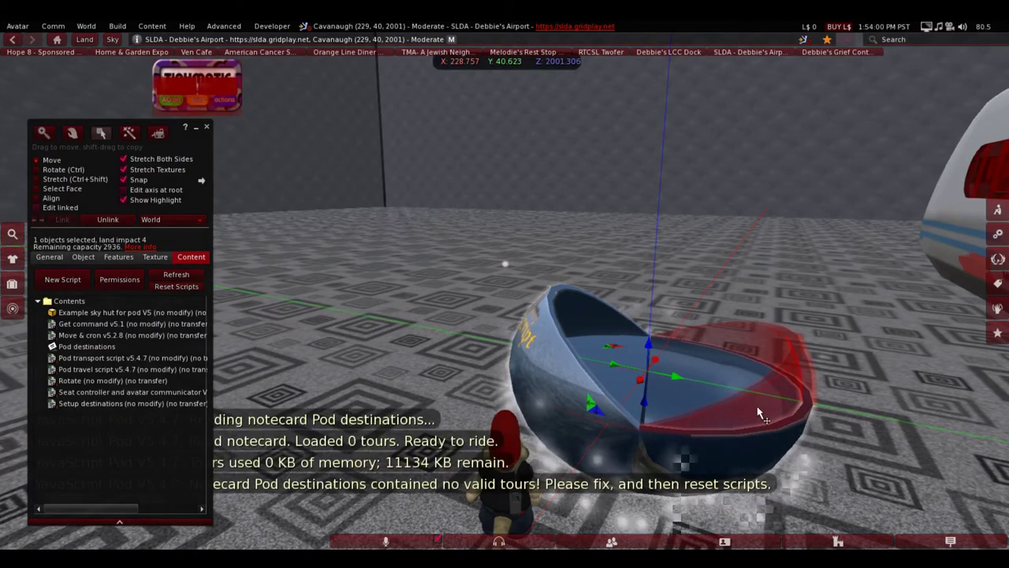
- Rotate the pod about its vertical axis by about a quarter turn and move it to X 230, Y 42 near the train
alt+drag(702, 379, 702, 400)
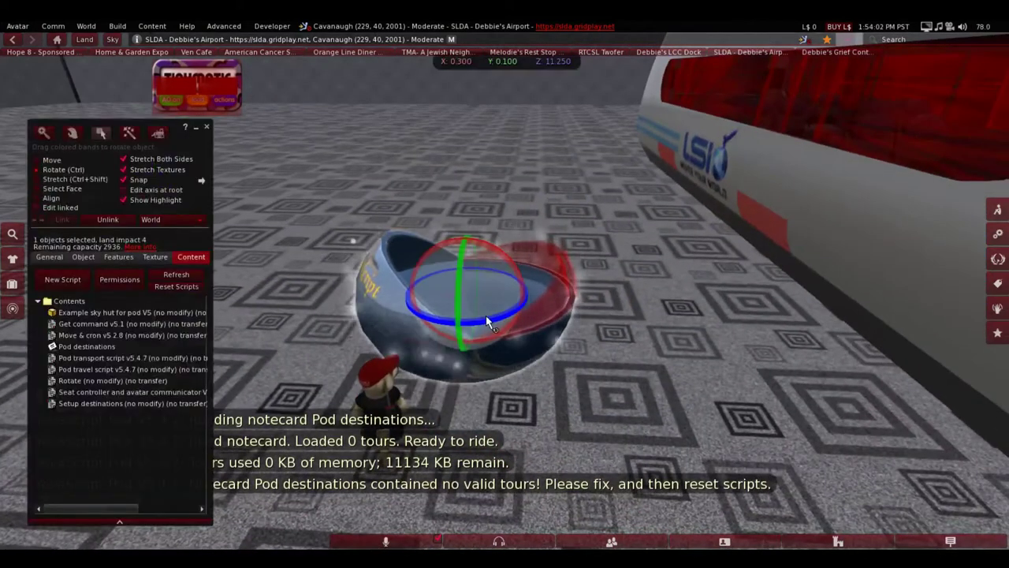
ctrl+drag(487, 320, 607, 300)
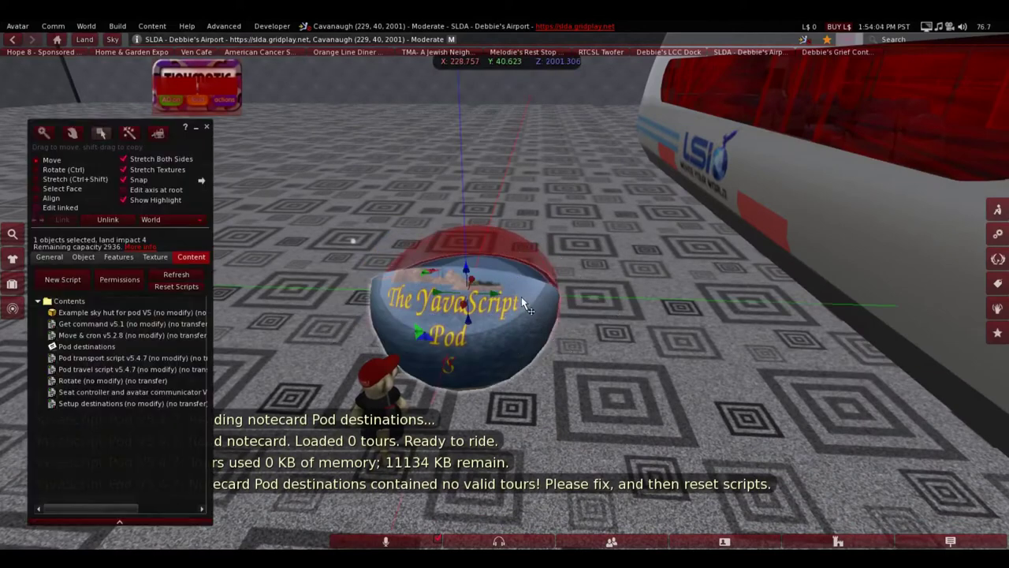
drag(492, 303, 601, 380)
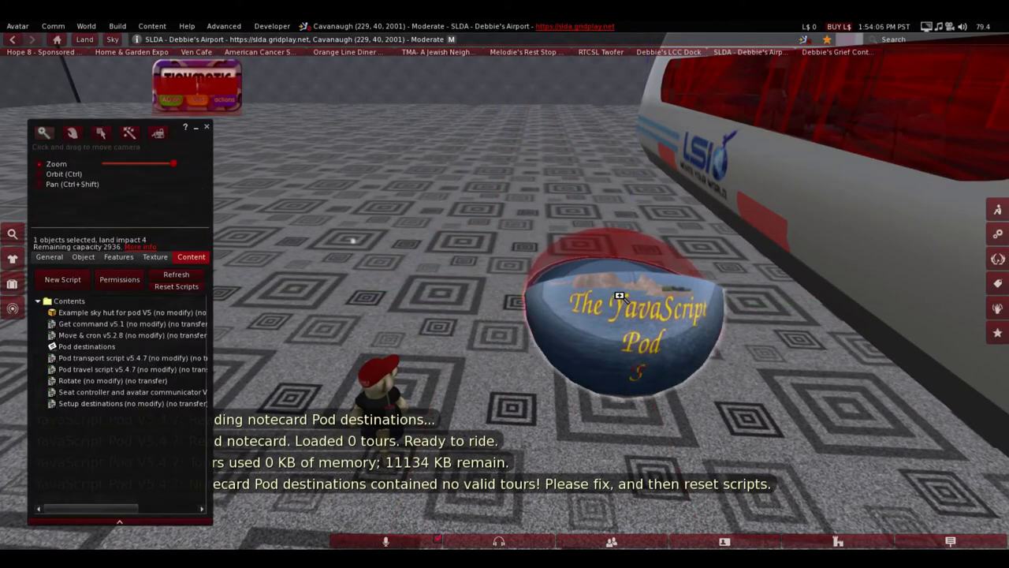
- Examine the pod's placement beside the train from floor level and from above the train's front end
alt+drag(620, 293, 604, 226)
scroll(600, 226, up, 3)
key(Left)
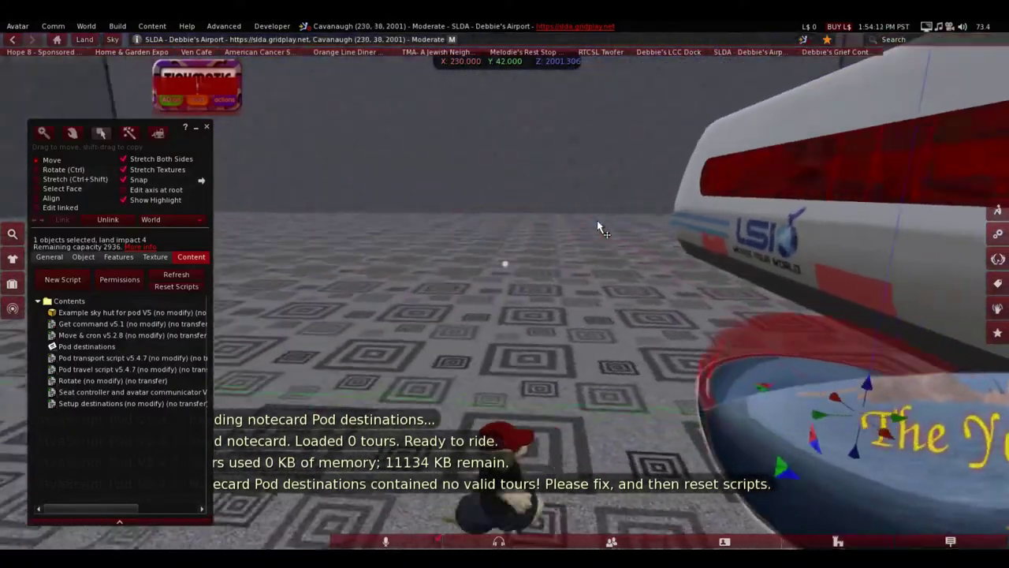
key(Down)
key(Right)
key(Up)
key(Right)
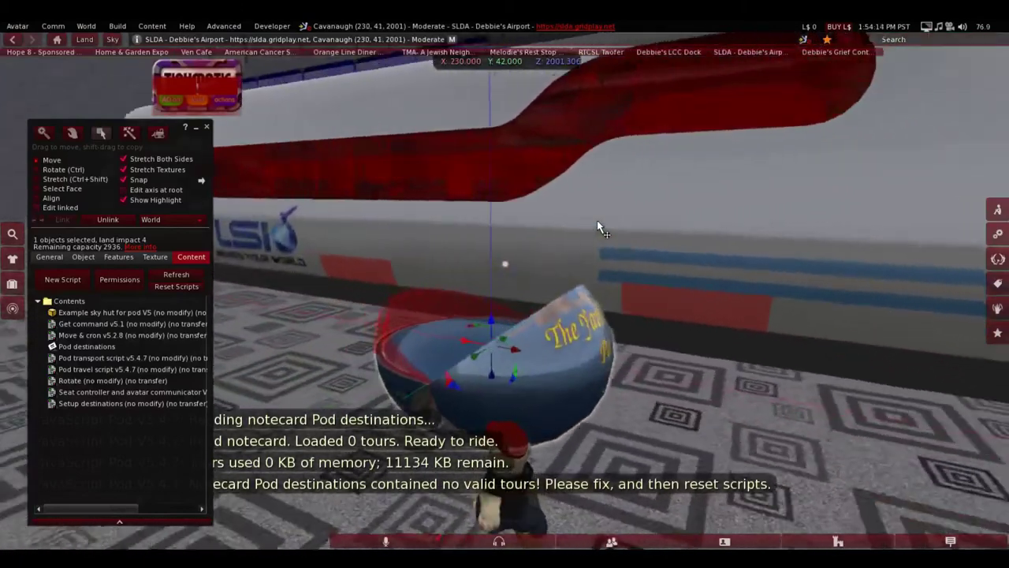
key(Down)
alt+drag(483, 305, 339, 438)
alt+drag(697, 353, 444, 214)
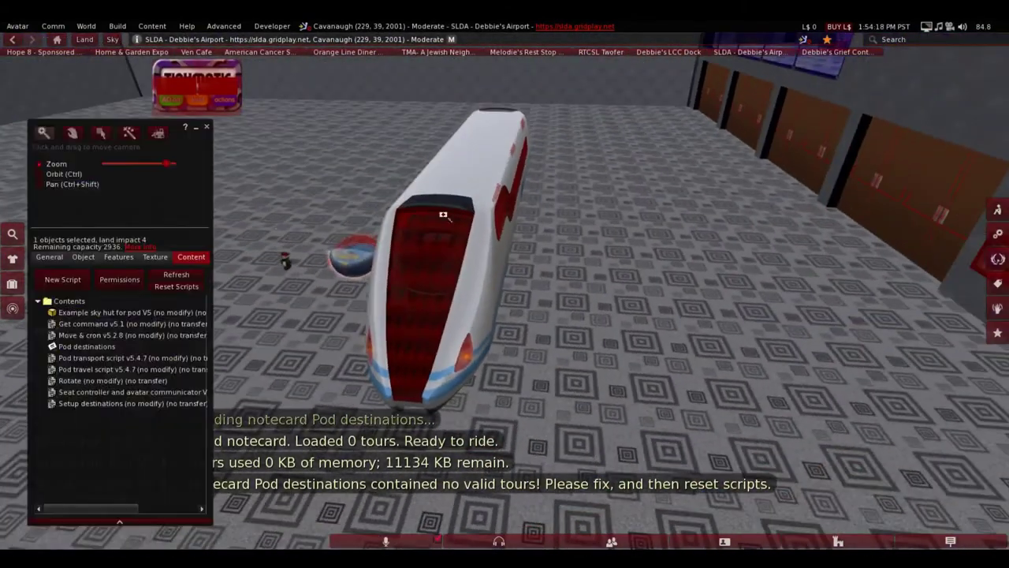
click(474, 190)
key(Escape)
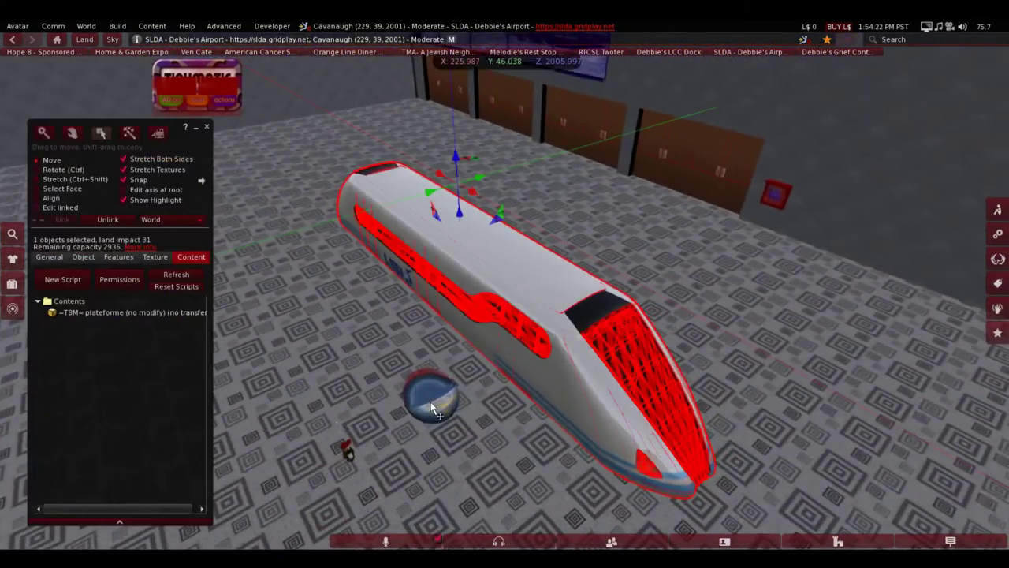
- Move the pod to the other side of the train at X 224, Y 54, and close the build window
click(434, 405)
ctrl+alt+drag(517, 336, 528, 320)
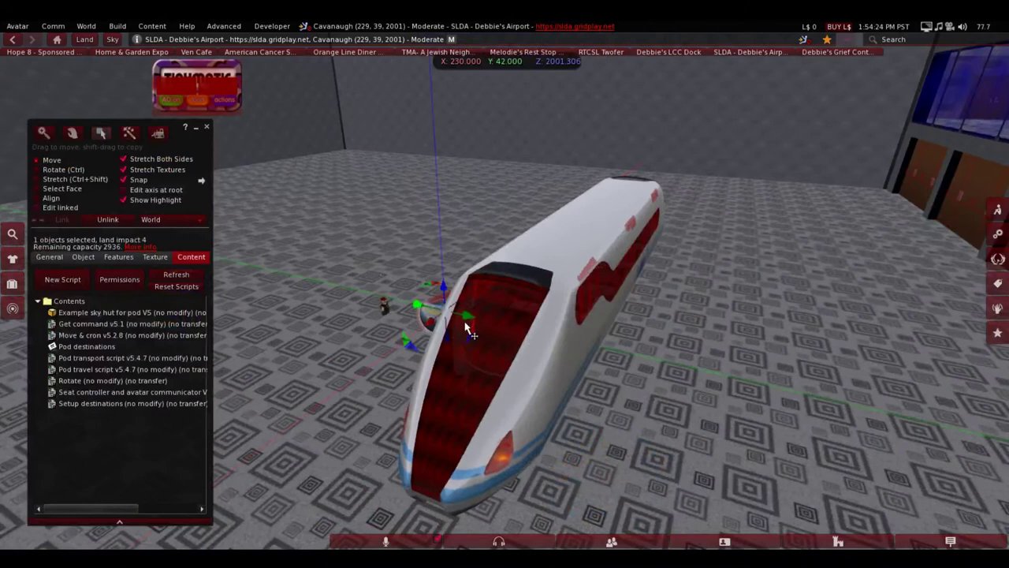
drag(466, 319, 863, 309)
ctrl+alt+drag(820, 348, 800, 366)
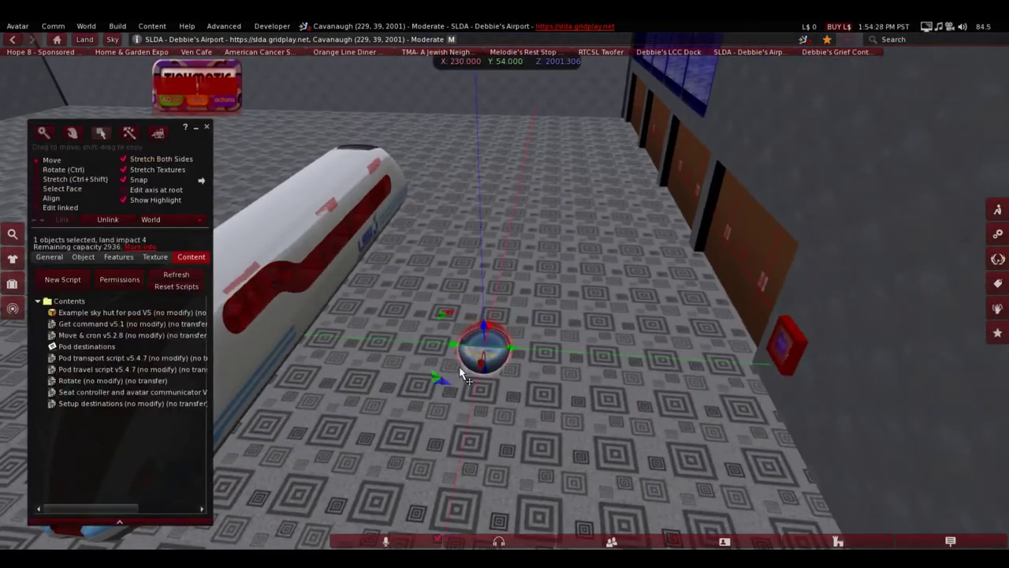
drag(485, 363, 432, 260)
key(Up)
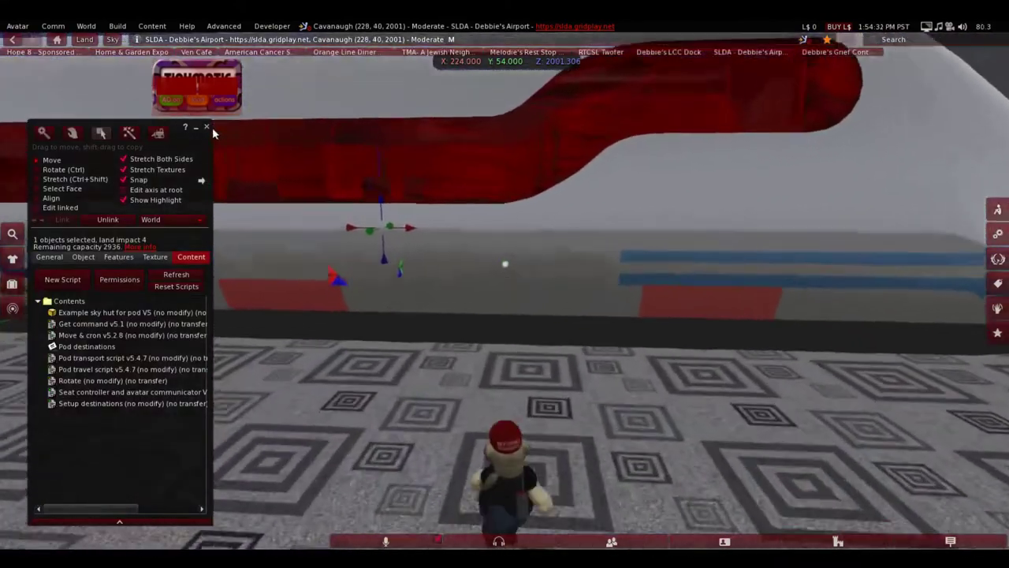
click(207, 127)
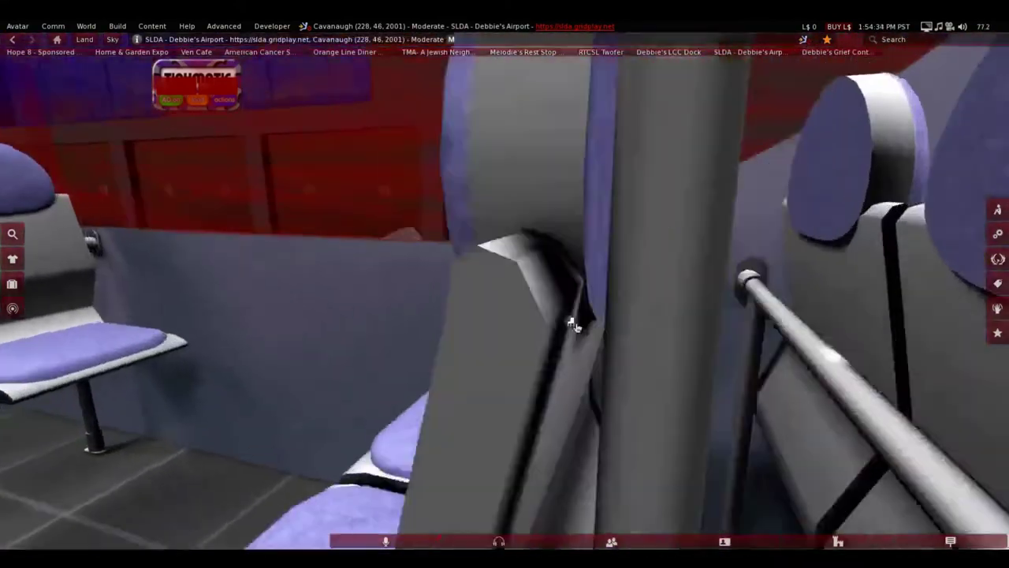
- Walk through the train to the pod, seat the avatar in it, and dismiss the pod's notice
key(Up)
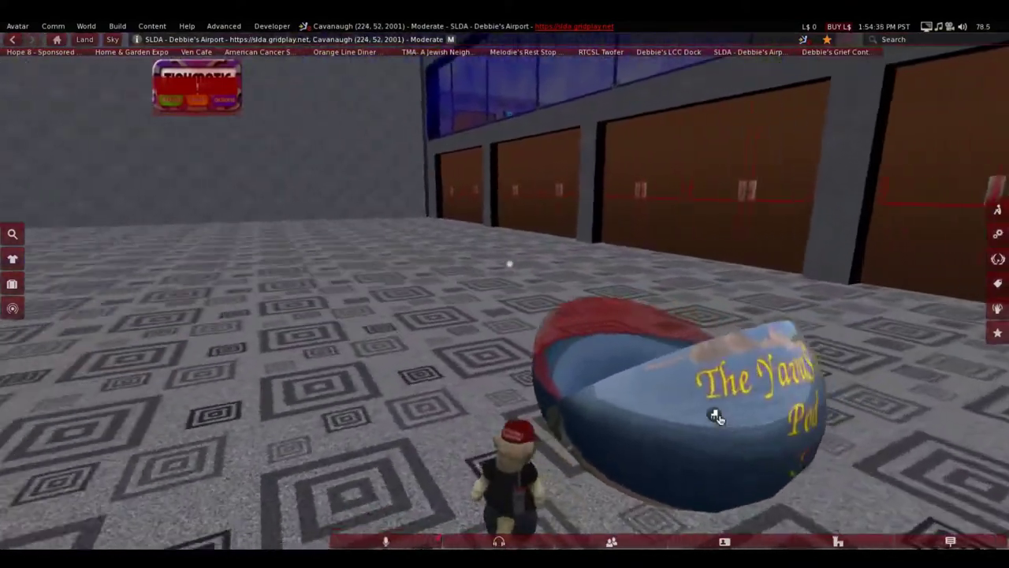
key(Left)
key(Left)
key(Down)
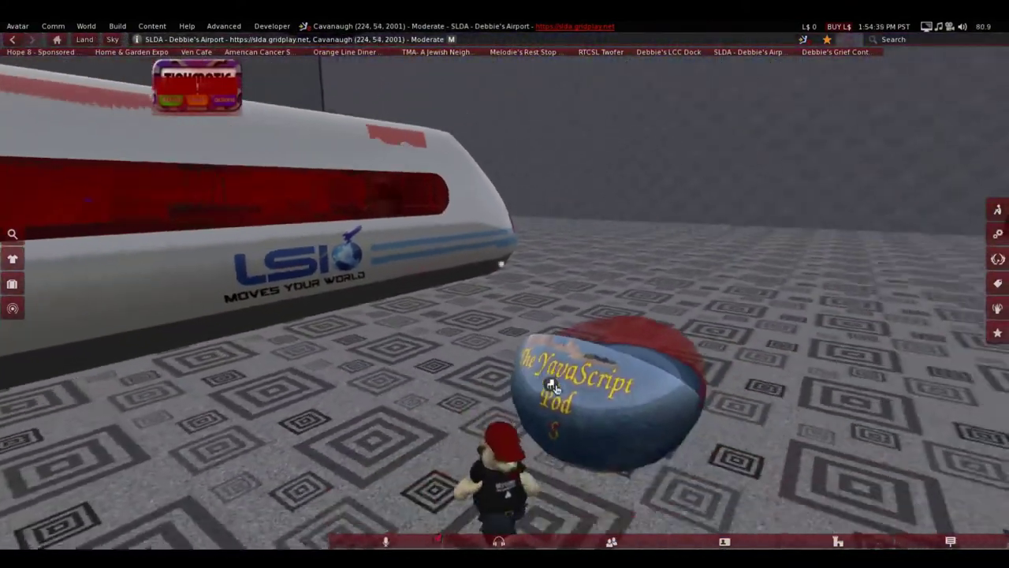
key(Right)
key(Up)
key(Left)
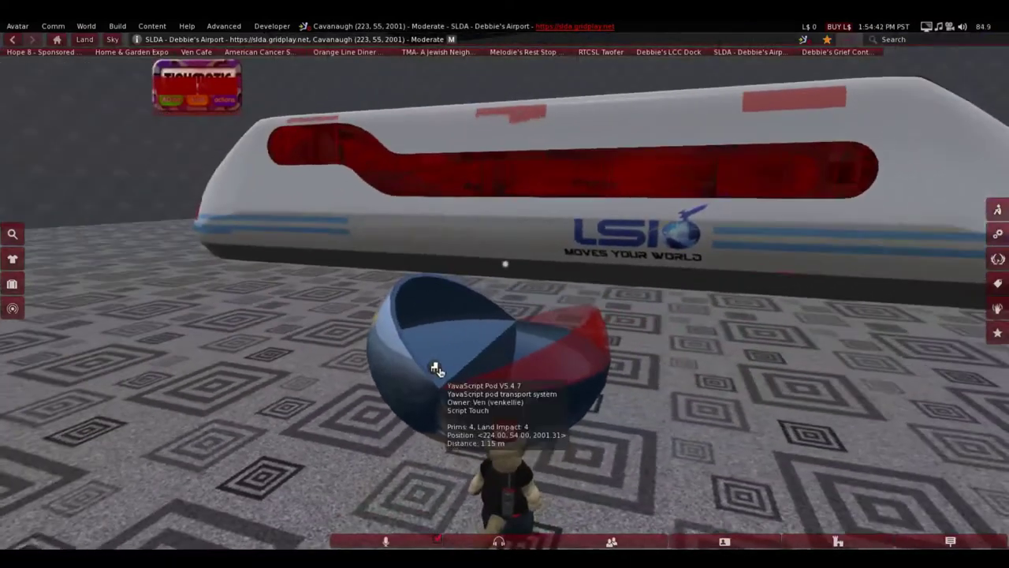
click(440, 368)
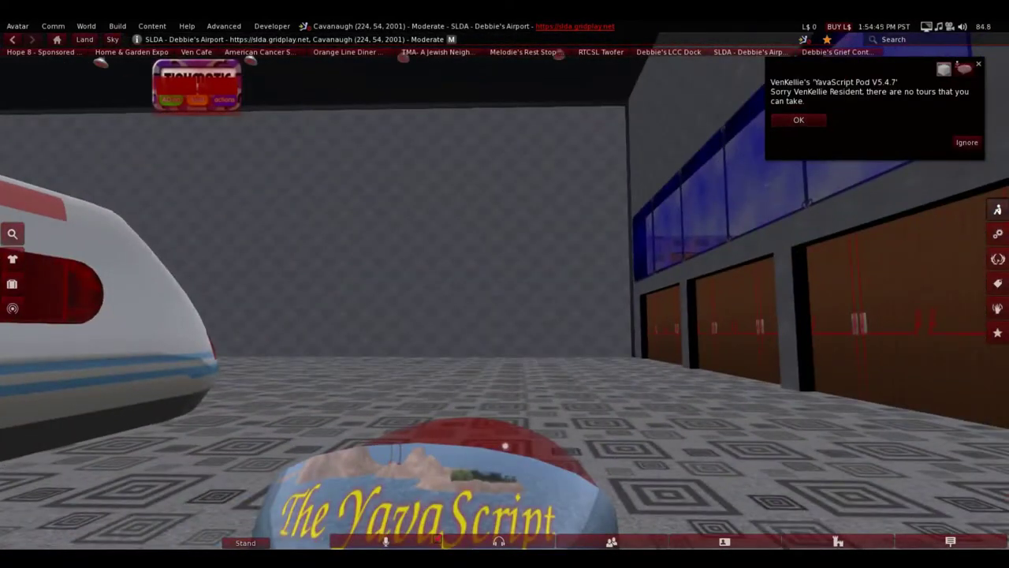
click(810, 120)
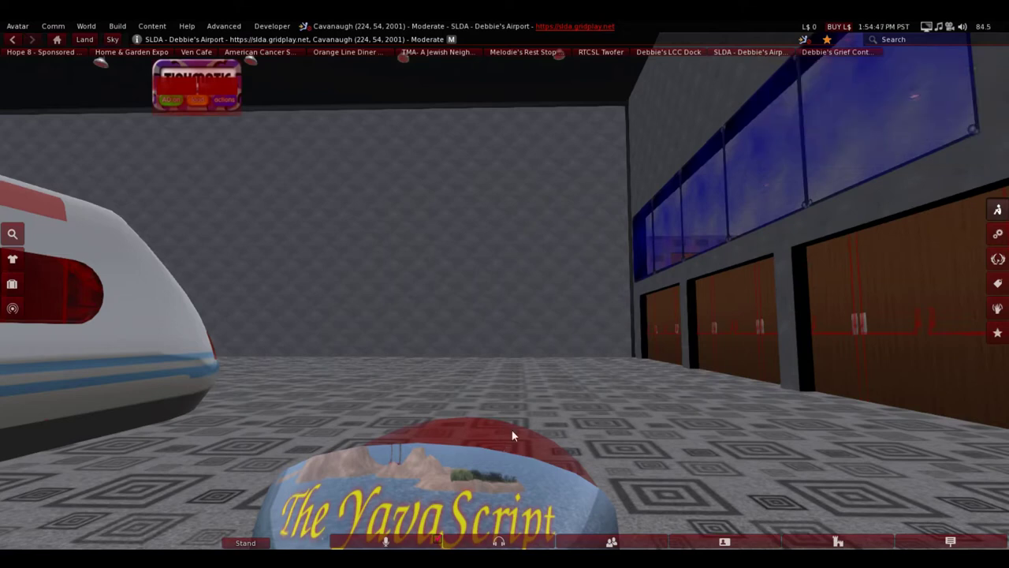
- Start a new tour on the pod, name it PodTest in chat, and allow all avatars to use it
click(455, 484)
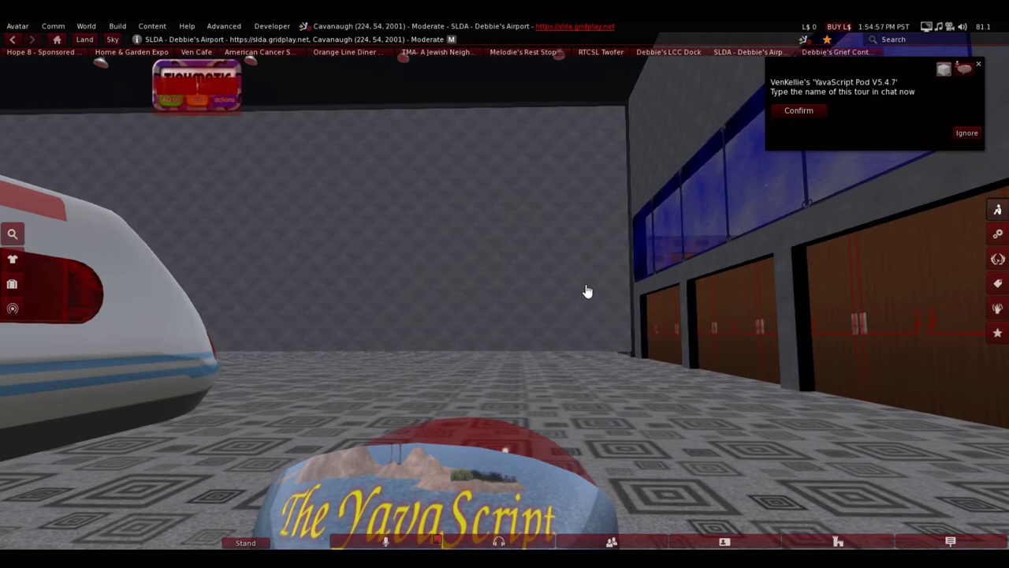
key(Return)
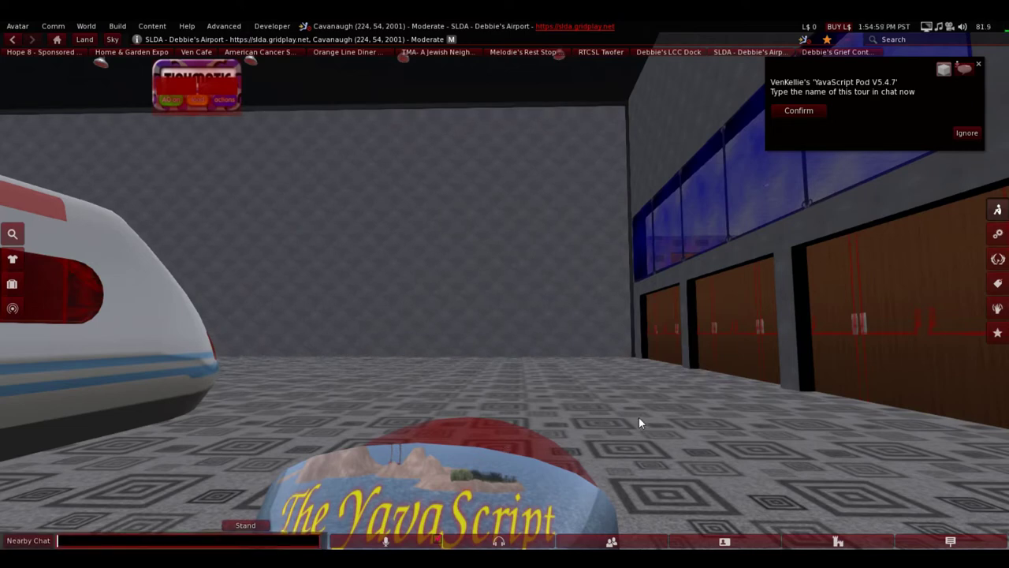
text(PodTes)
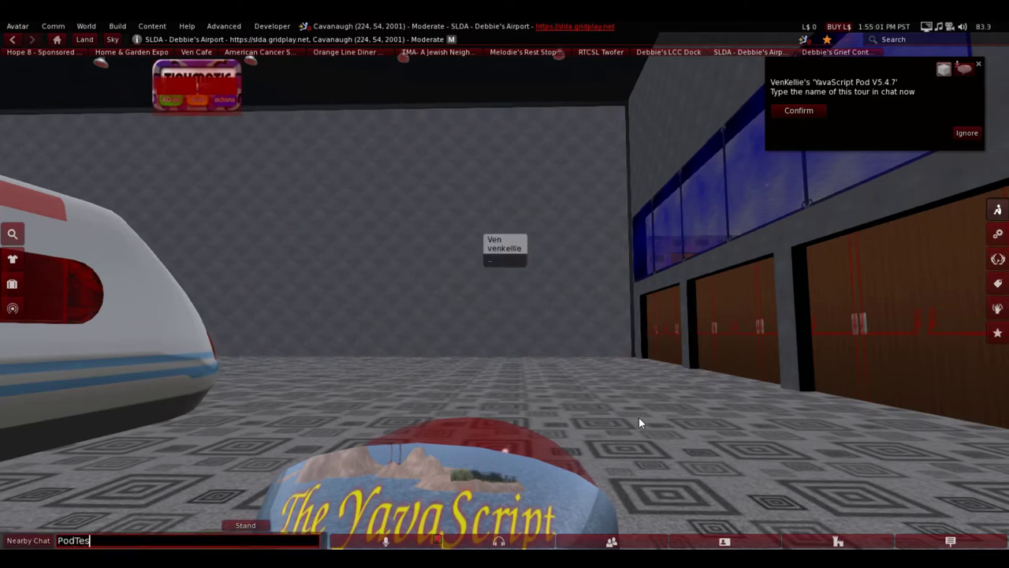
text(t)
key(Return)
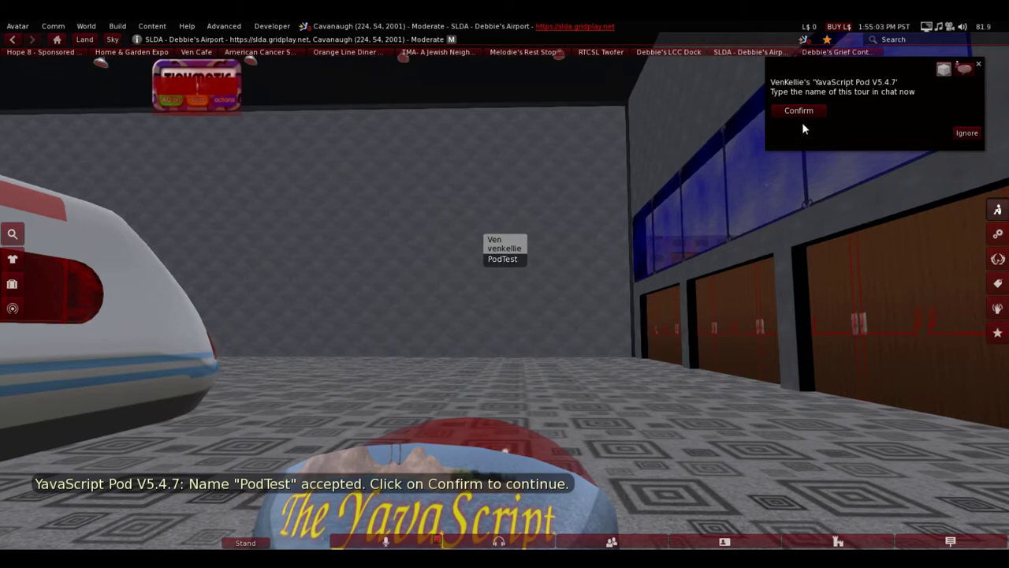
click(804, 111)
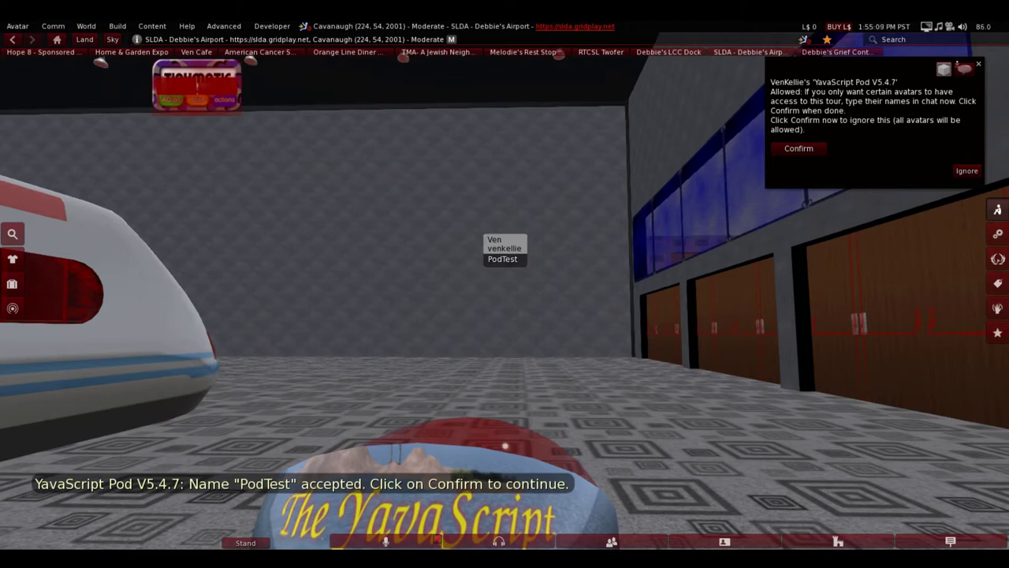
click(809, 150)
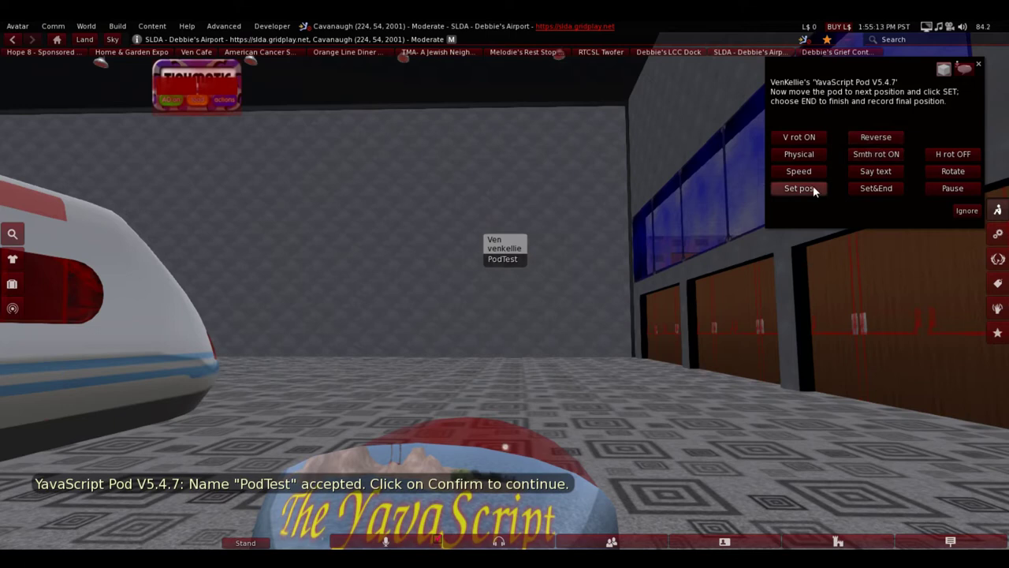
- Open the pod for editing, move it to Y 55, and record that spot as a tour position
right_click(547, 517)
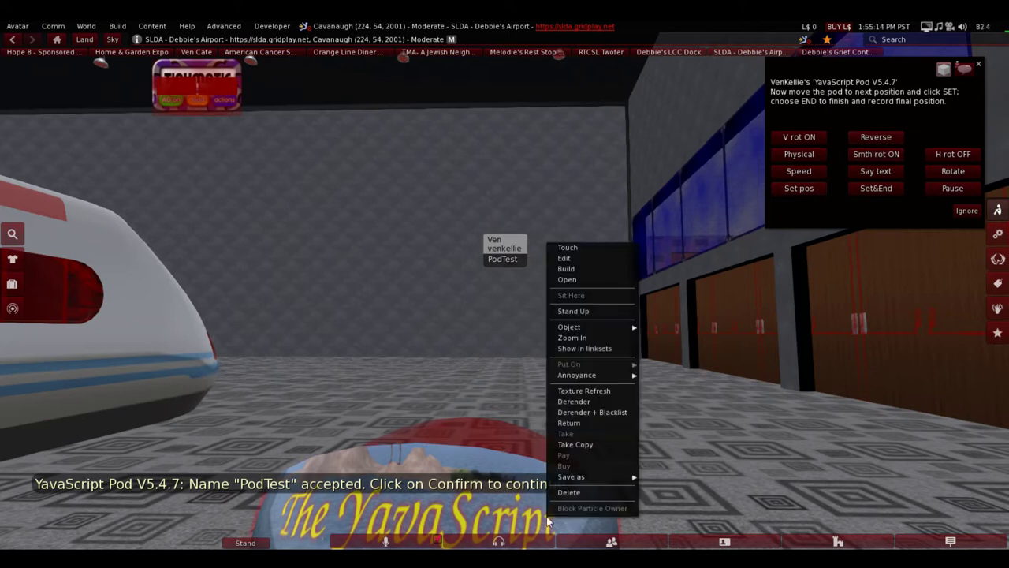
click(575, 260)
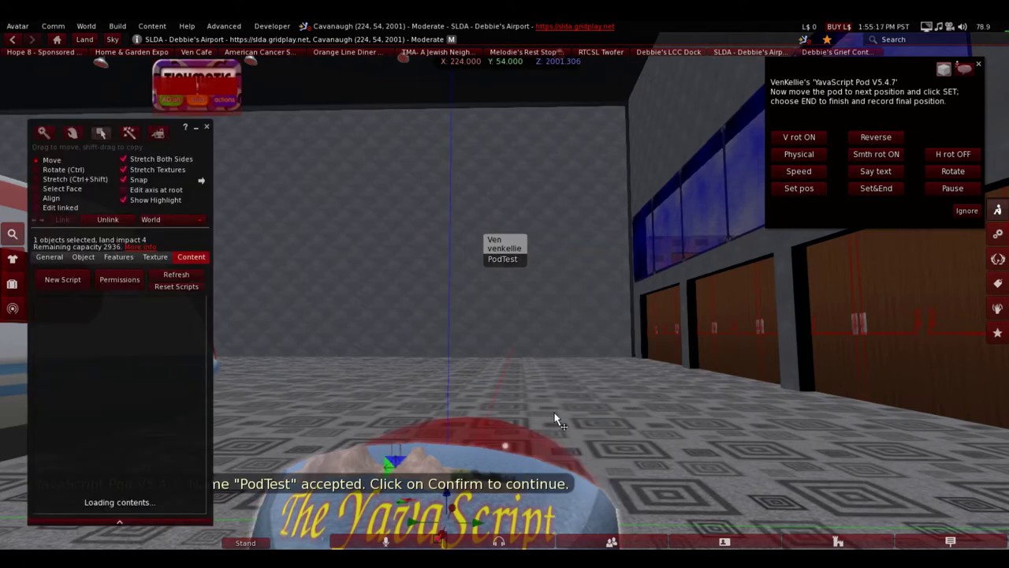
key(Escape)
ctrl+alt+drag(513, 299, 654, 251)
ctrl+alt+drag(653, 251, 653, 251)
mouse_move(540, 290)
ctrl+alt+mouse_down()
mouse_move(502, 339)
mouse_move(473, 311)
mouse_move(536, 294)
ctrl+alt+mouse_up()
key(ctrl+3)
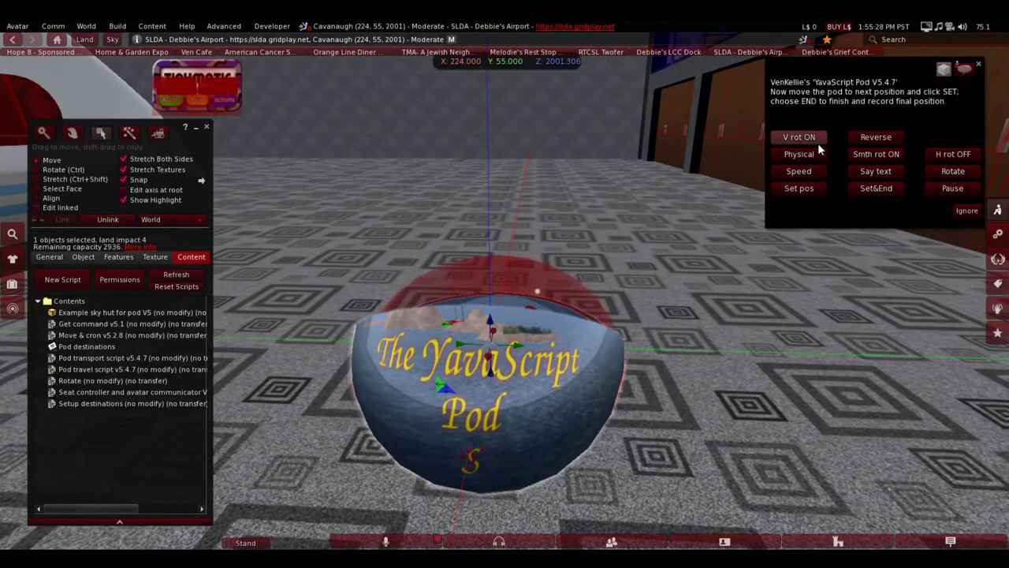
click(812, 191)
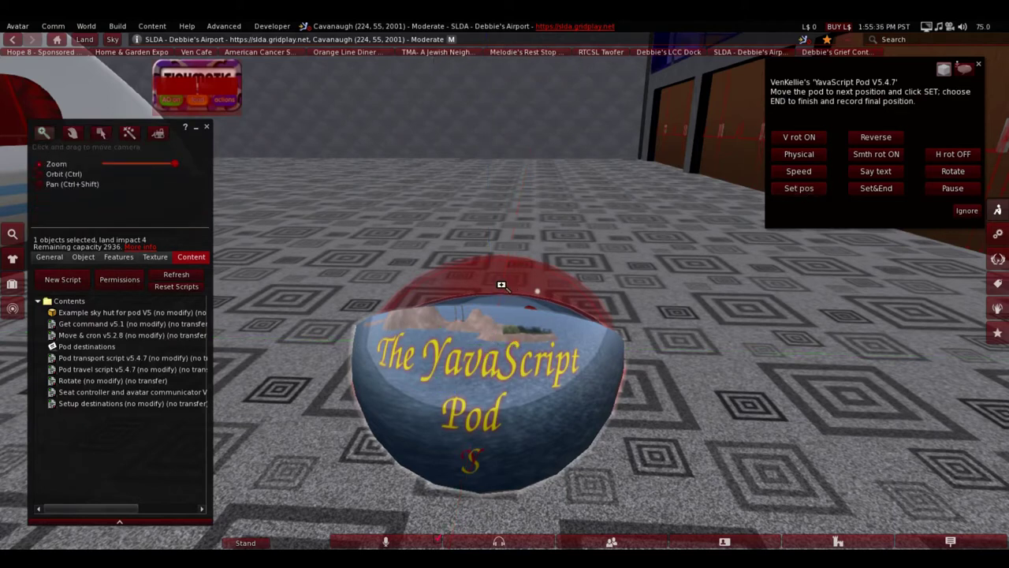
- Move the pod along the train to X 213.5, record that tour position, and switch the tour to physical movement
alt+drag(504, 285, 516, 327)
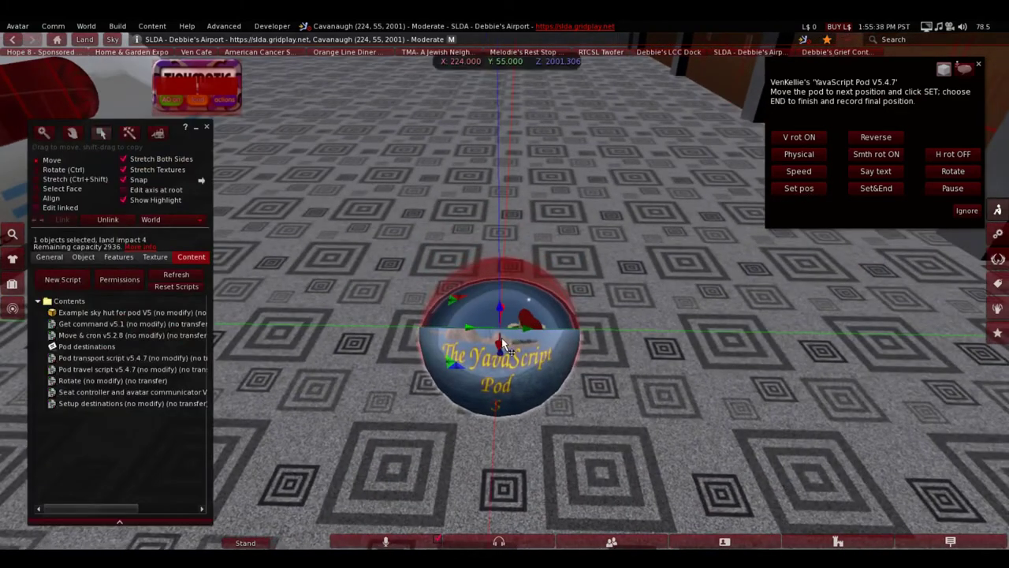
drag(501, 341, 411, 325)
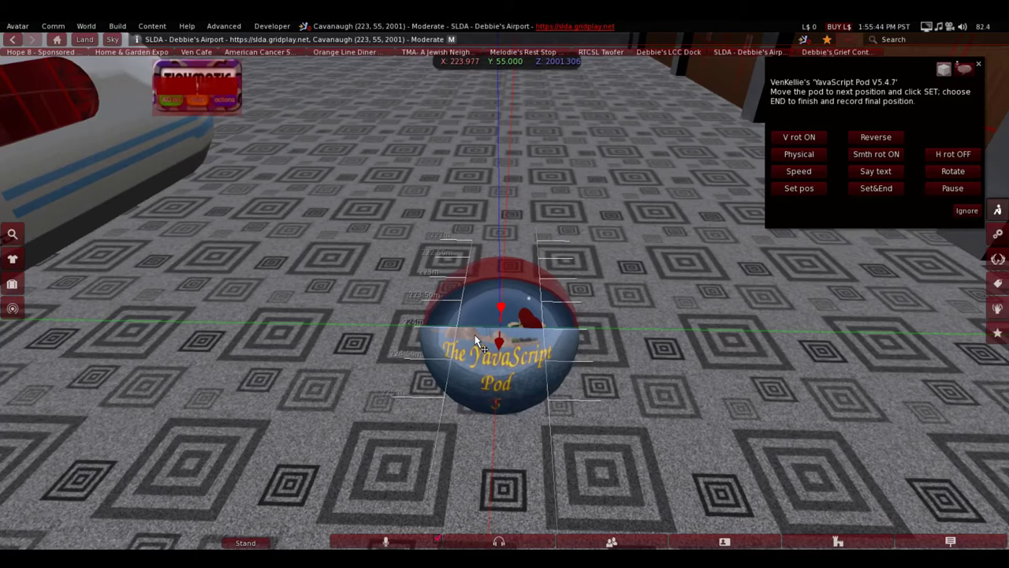
drag(475, 334, 511, 67)
ctrl+alt+drag(527, 273, 394, 484)
ctrl+alt+drag(480, 457, 506, 297)
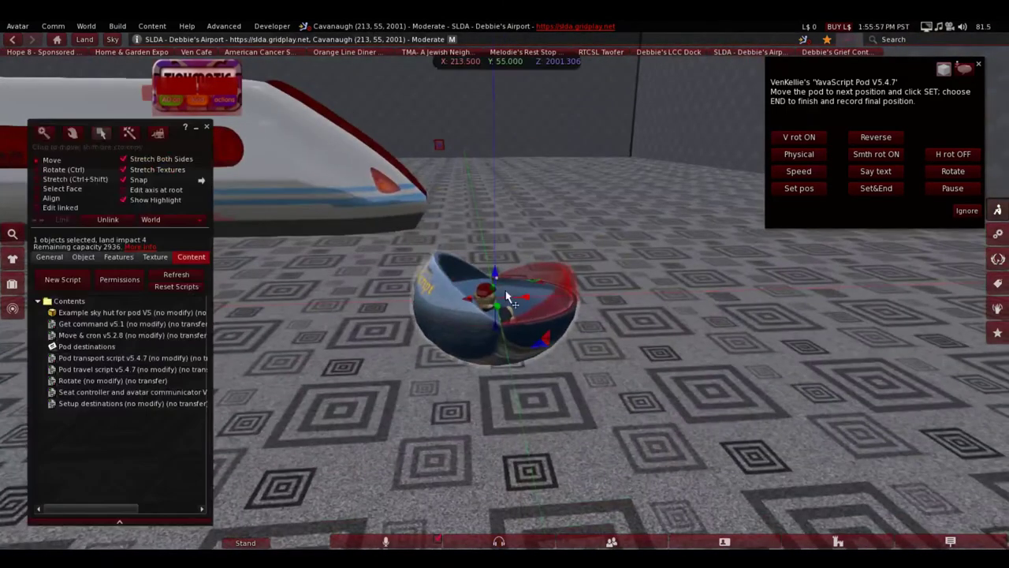
click(799, 188)
ctrl+alt+drag(541, 303, 620, 369)
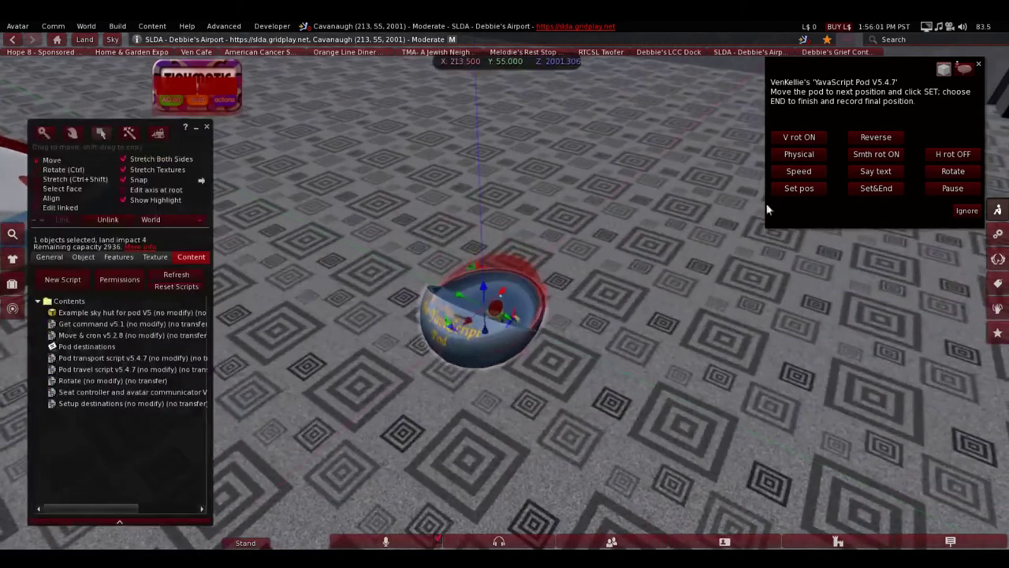
click(814, 157)
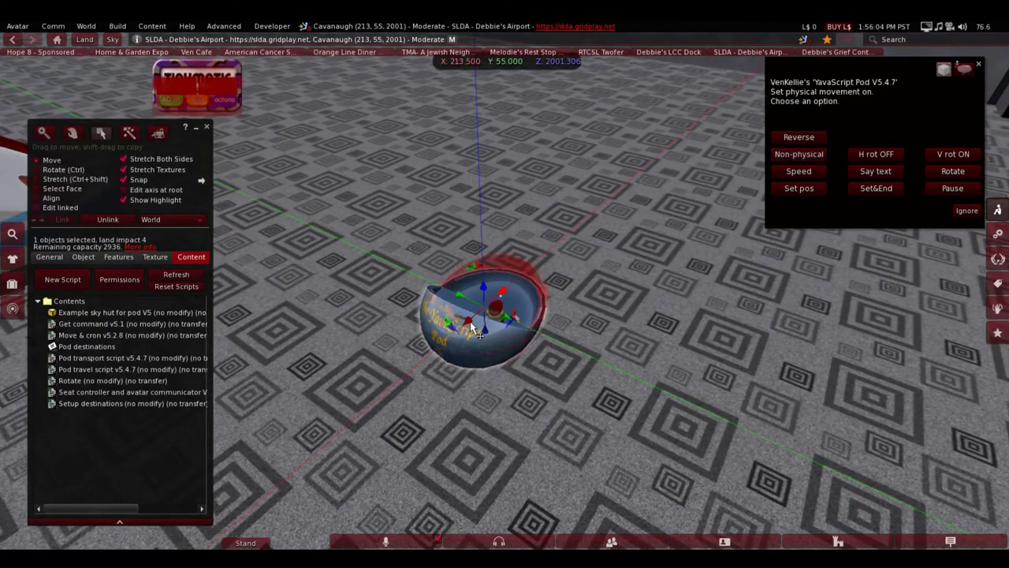
- Move the pod past the train to X 200, Y 55, and record that spot as a tour position
ctrl+alt+drag(511, 283, 499, 330)
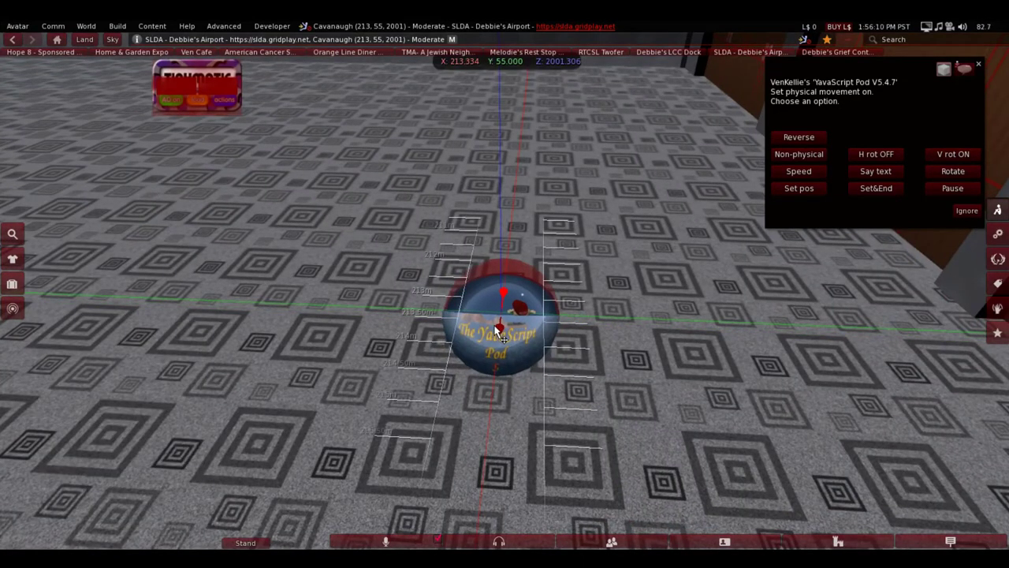
drag(498, 330, 489, 92)
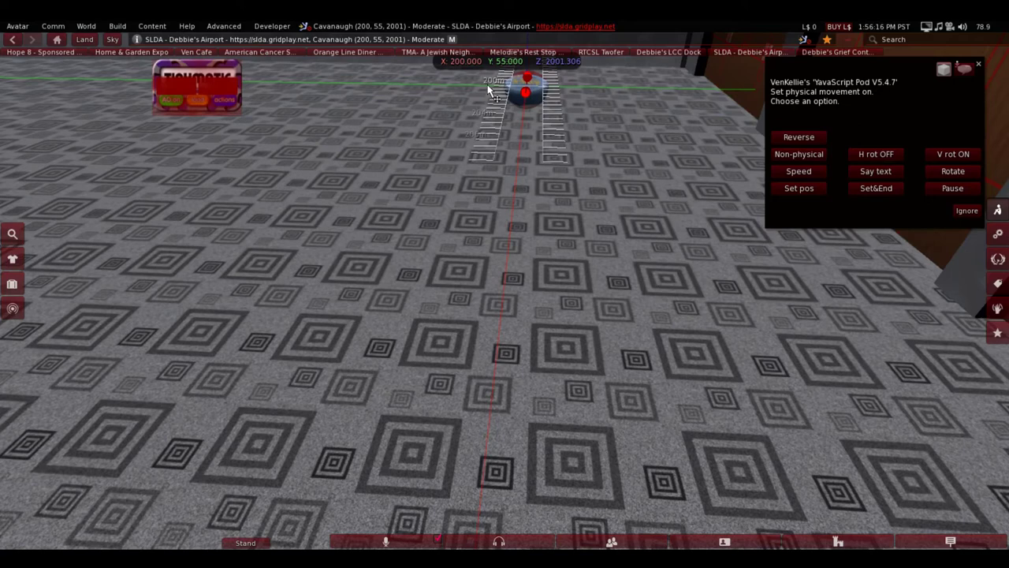
drag(487, 85, 483, 91)
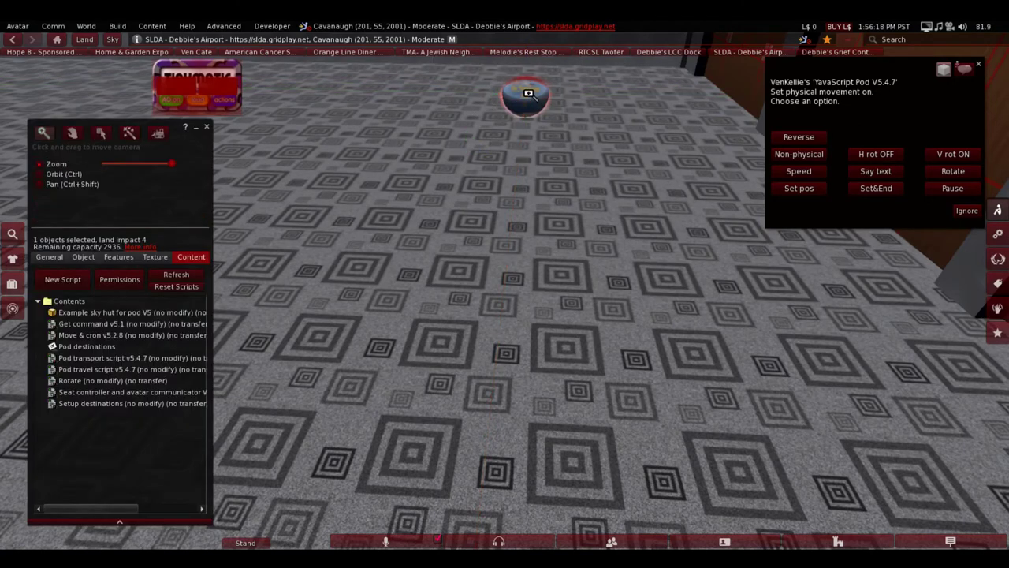
alt+click(528, 93)
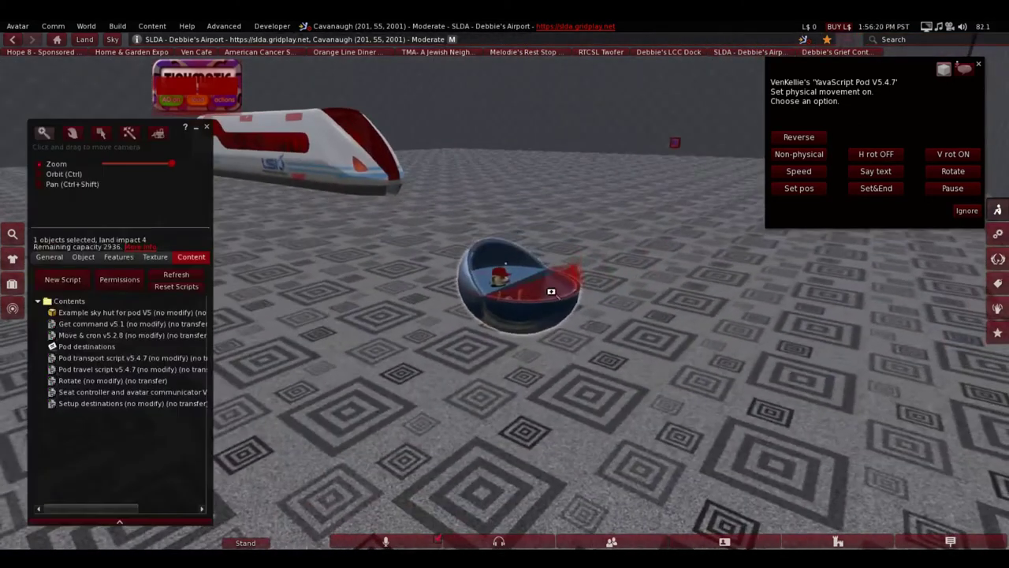
alt+drag(552, 291, 525, 215)
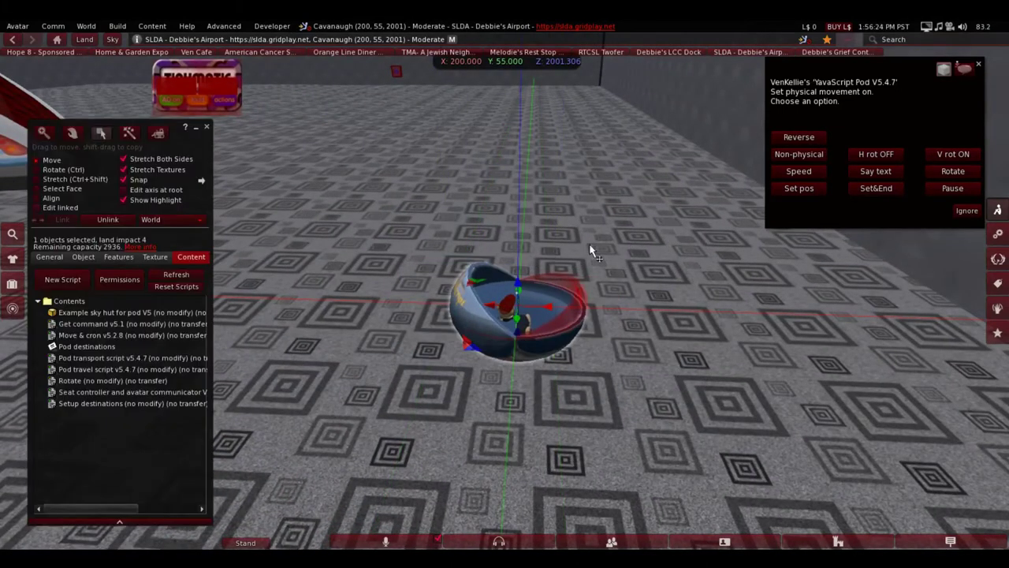
key(ctrl)
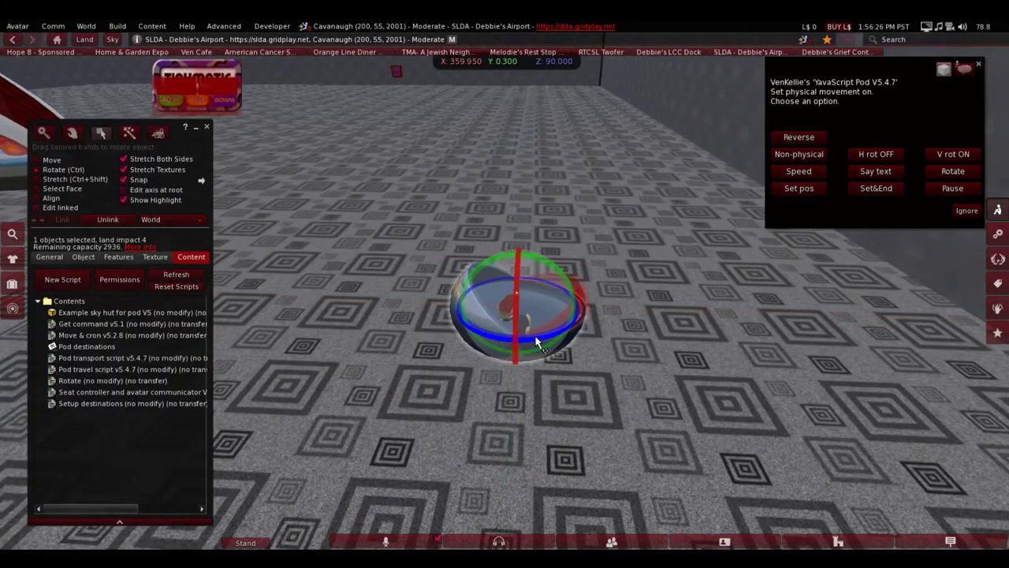
click(798, 188)
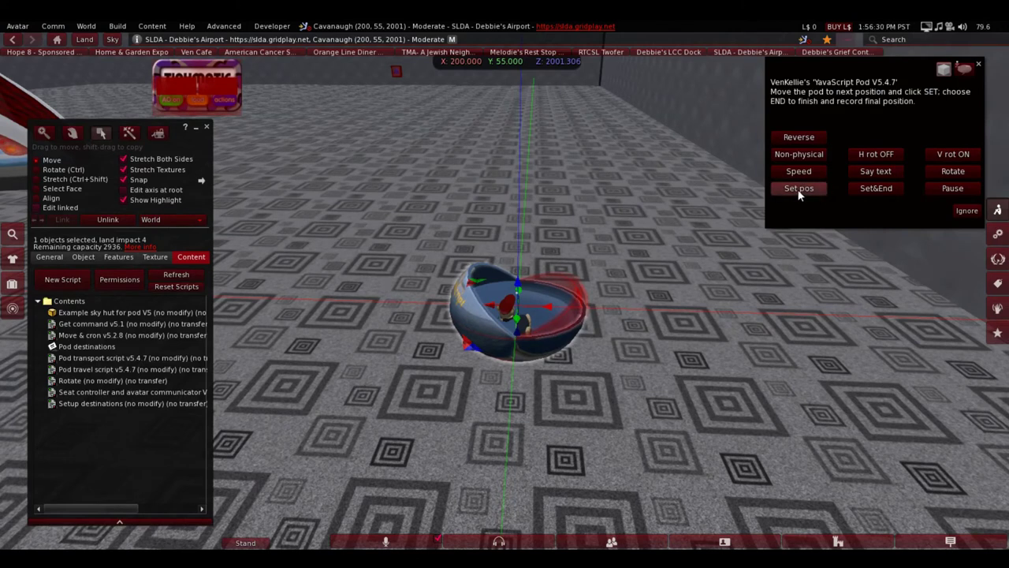
- Rotate the pod a quarter turn, move it to Y 47, and record that tour position
key(ctrl)
ctrl+drag(532, 337, 714, 311)
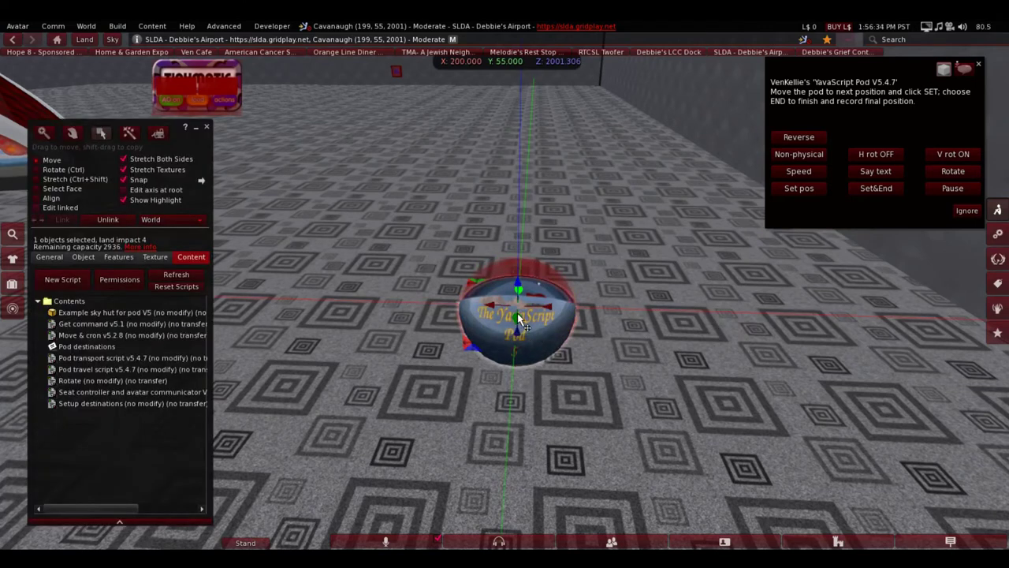
drag(519, 318, 484, 179)
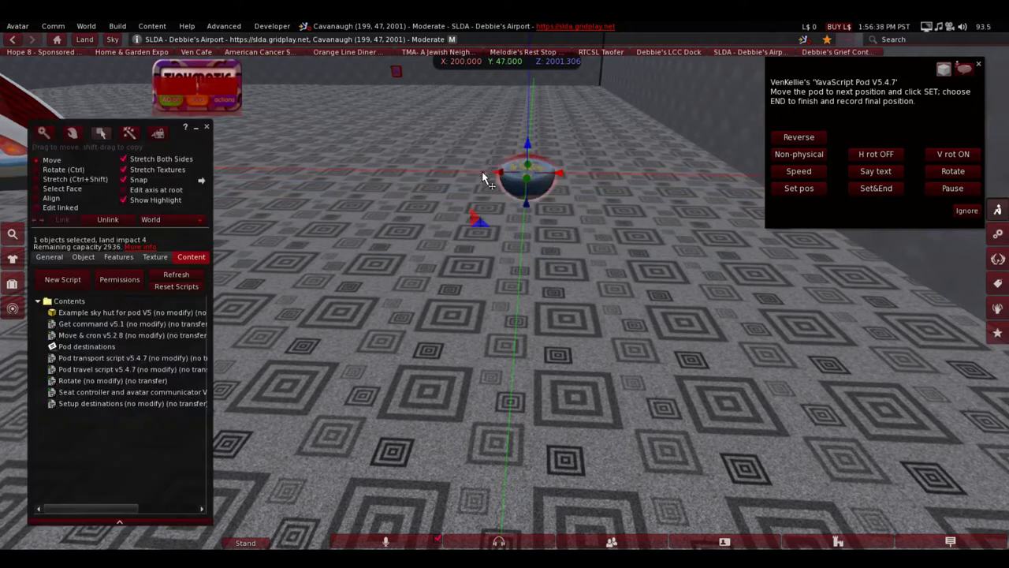
click(792, 192)
- Move the pod across the hangar floor to Y 10 and record the spot as a tour position
key(alt)
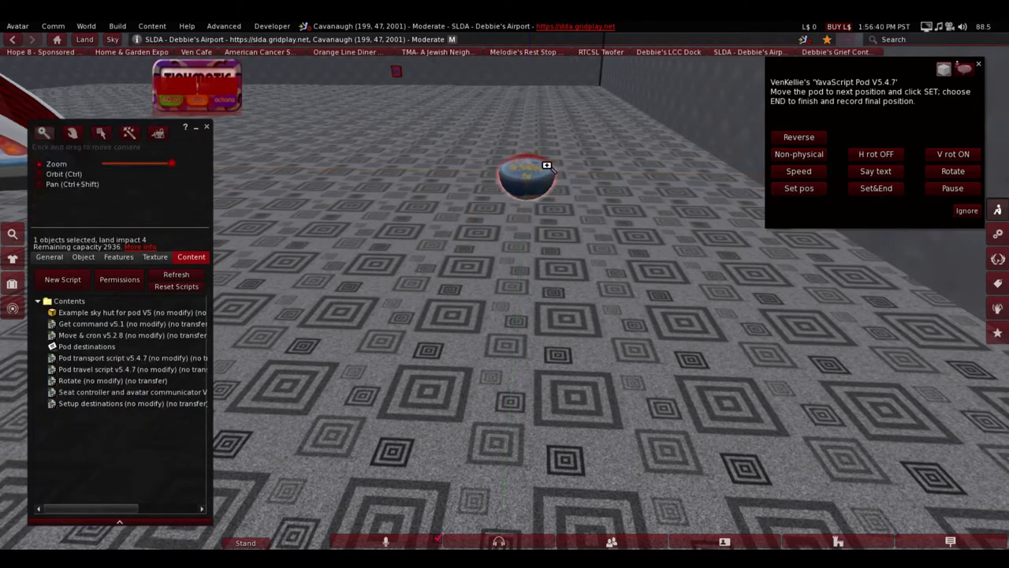
alt+drag(547, 165, 506, 292)
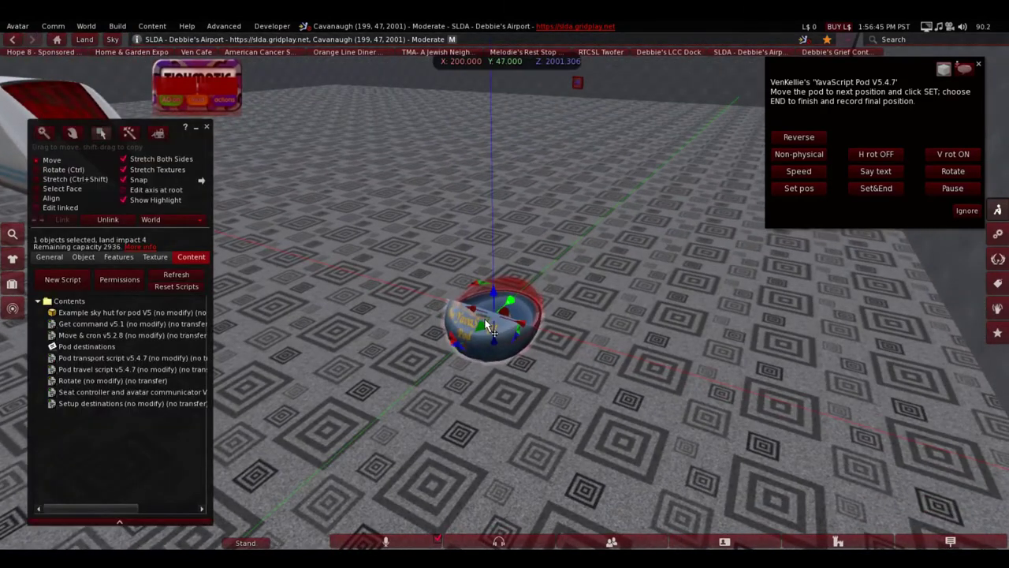
drag(487, 325, 655, 314)
click(800, 189)
- Turn the pod toward higher X values, move it to X 208, and record that tour position
alt+drag(675, 204, 675, 150)
ctrl+drag(568, 306, 660, 293)
drag(507, 314, 486, 163)
click(786, 189)
- Move the pod to X 218.5, Y 10, and add a 15-second pause to the tour
alt+click(507, 167)
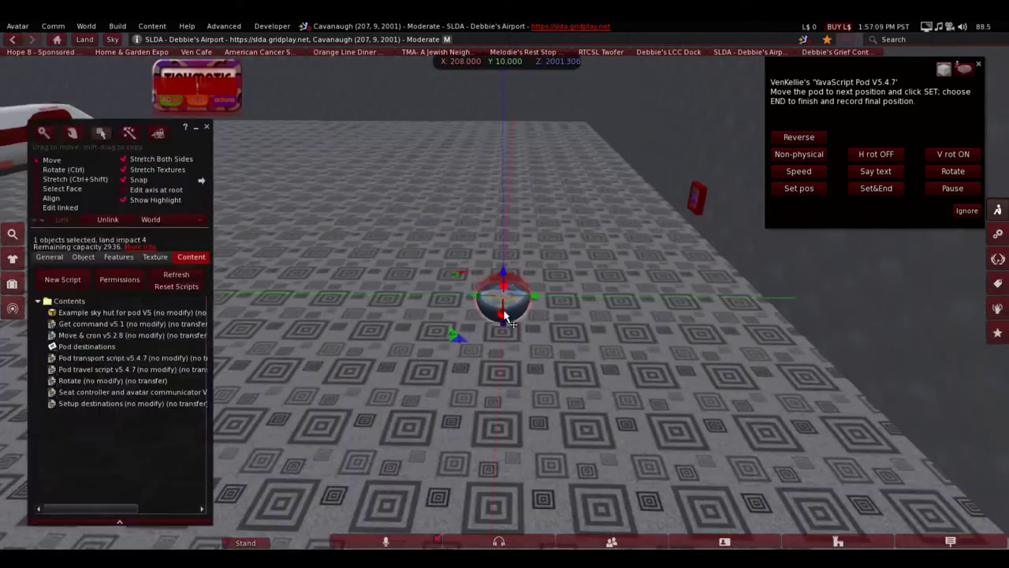
drag(505, 314, 390, 206)
alt+drag(507, 202, 430, 126)
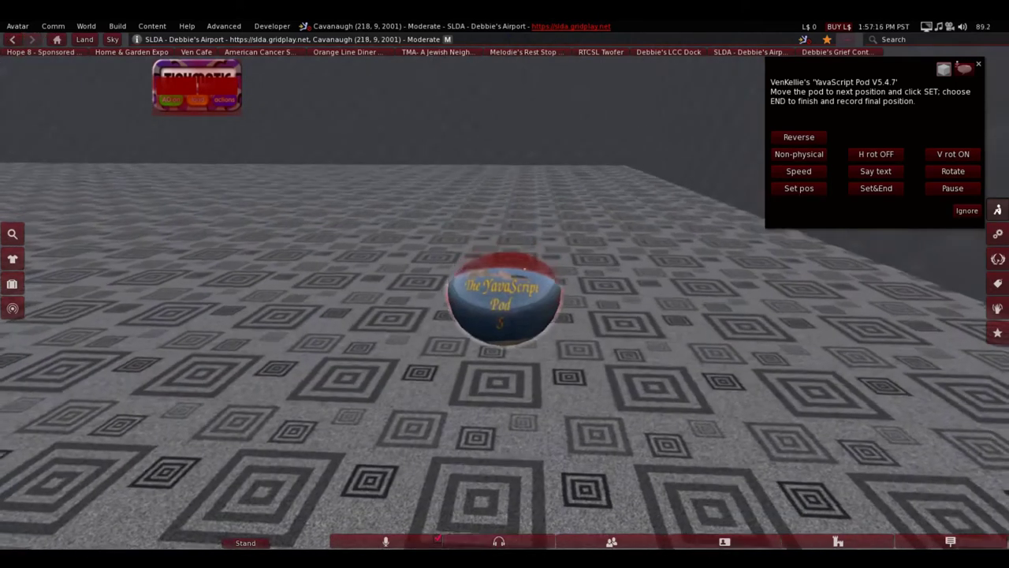
alt+drag(516, 266, 504, 285)
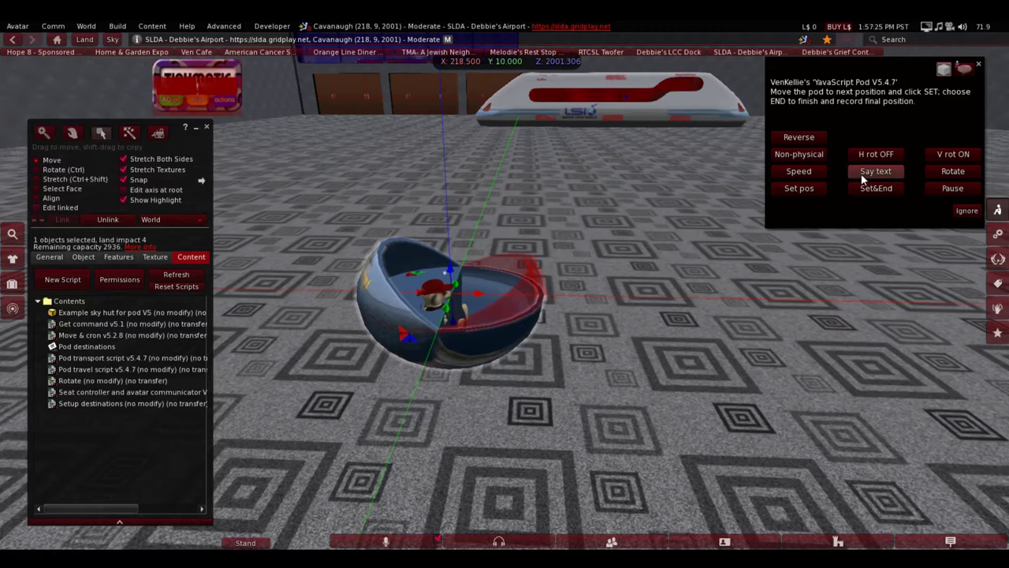
click(946, 188)
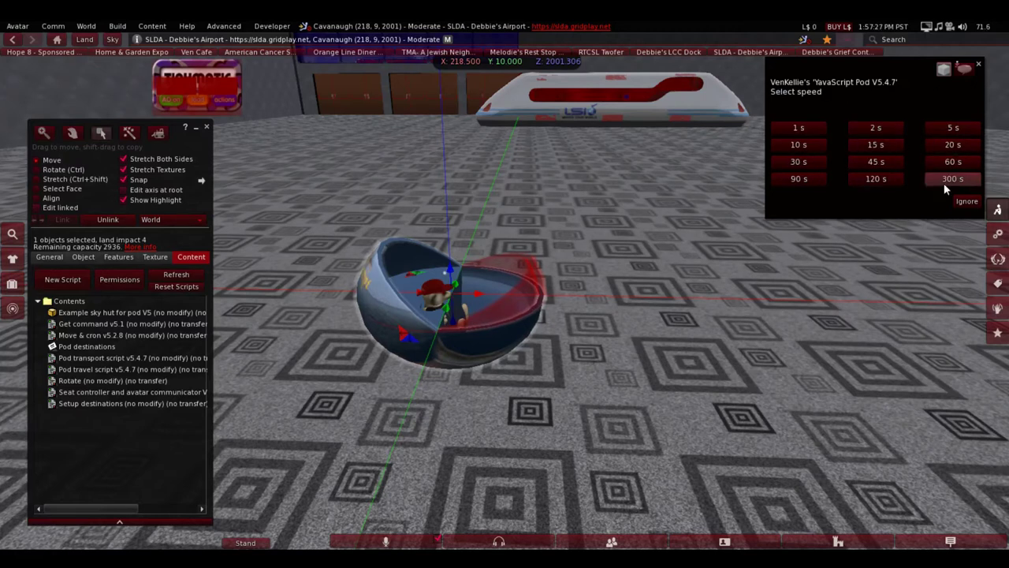
click(889, 148)
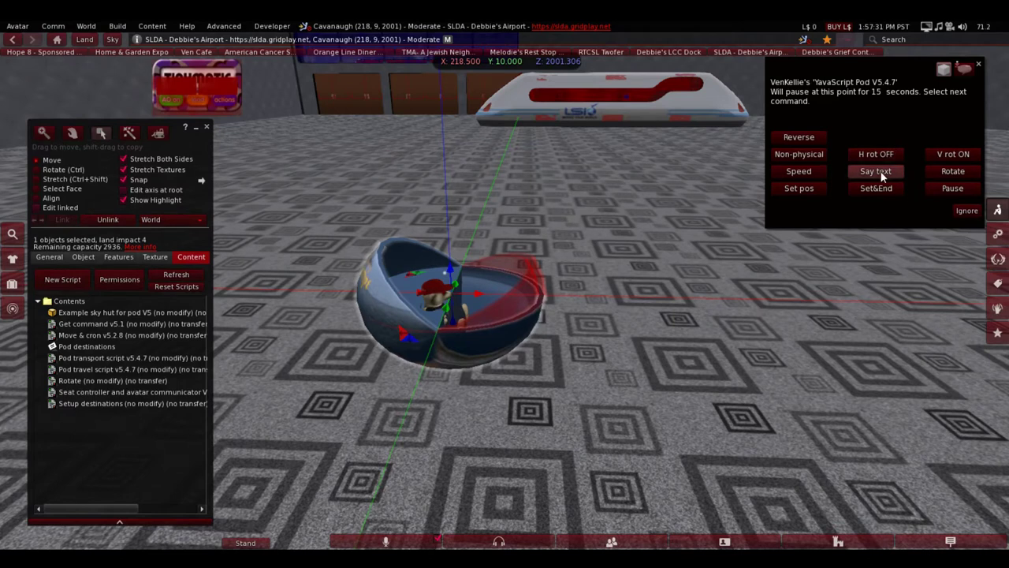
- Add the spoken text "test stop" at this point in the tour and confirm it
click(877, 171)
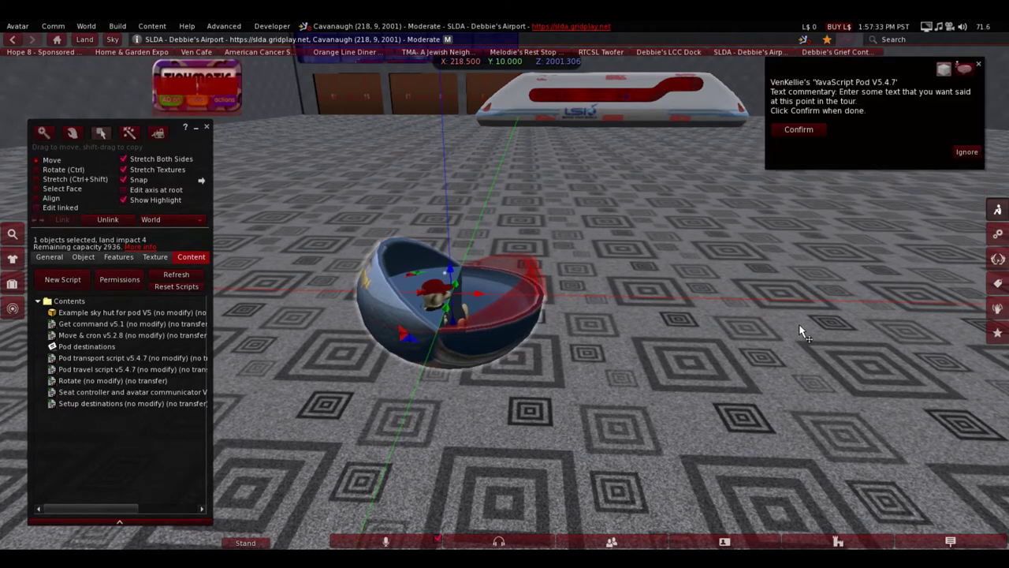
key(Return)
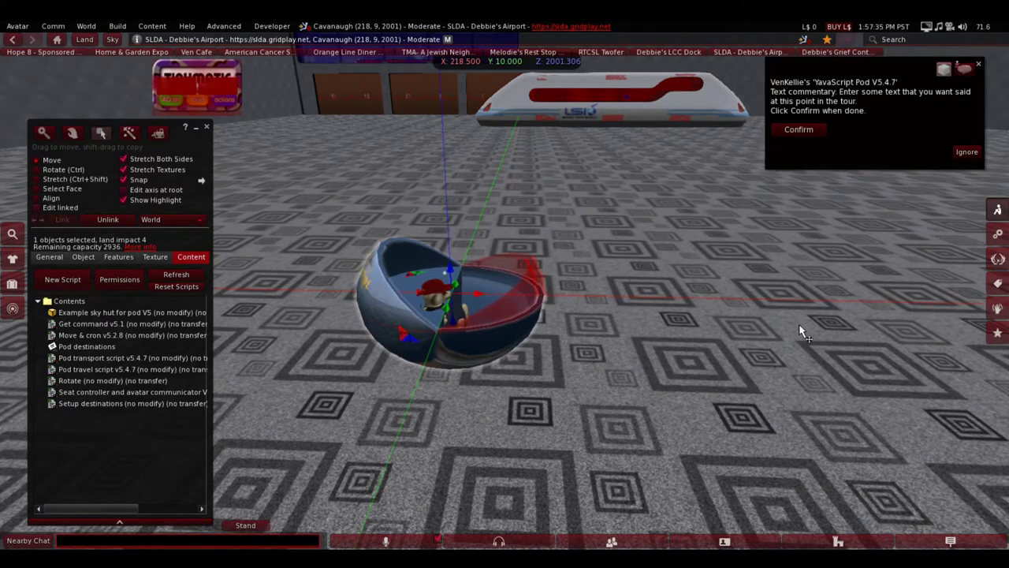
text(te)
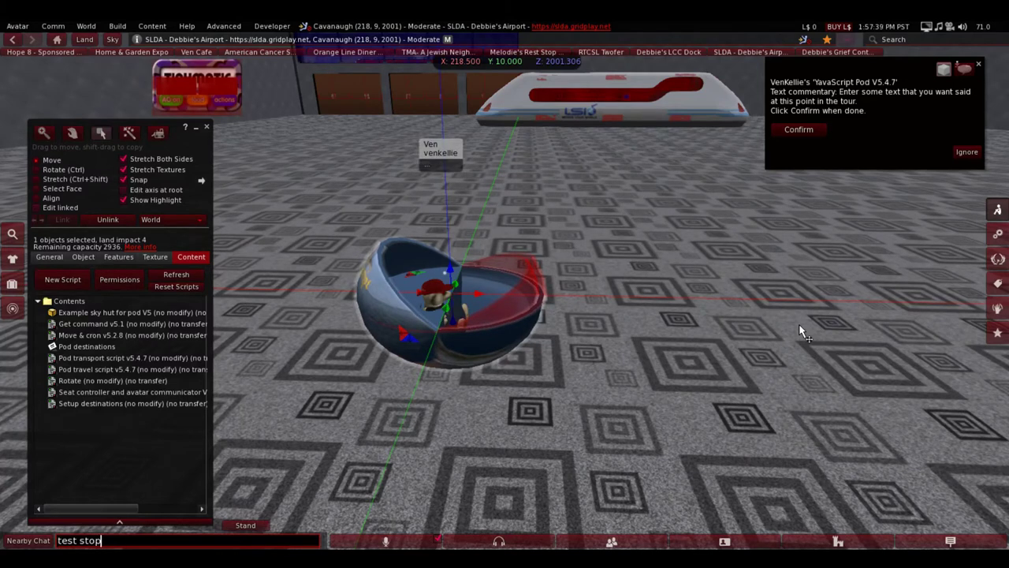
text(st stop)
key(Return)
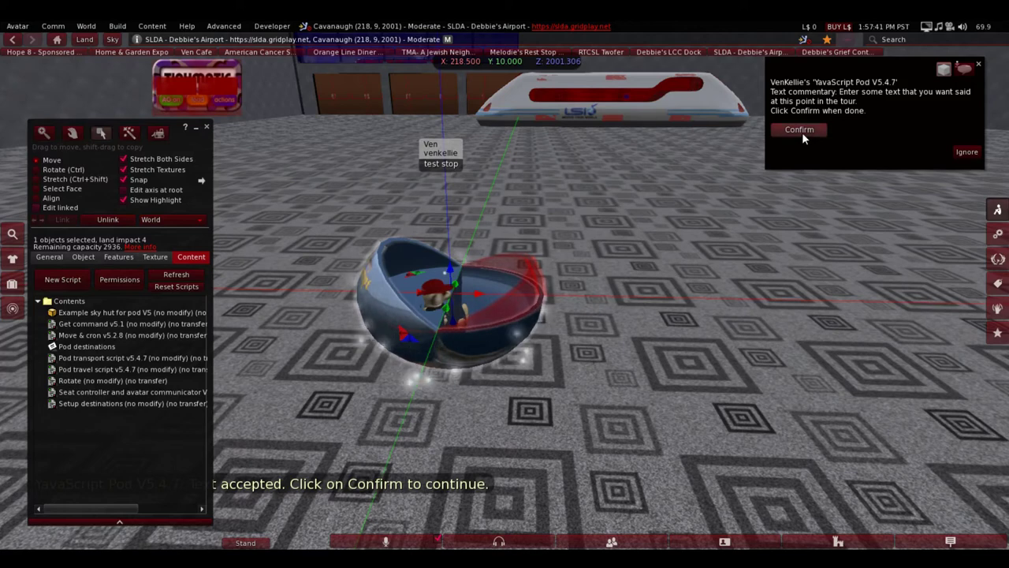
click(799, 130)
- Bring the pod around the far end to X 240, Y 55 beside the train, and close the build window
drag(507, 302, 507, 174)
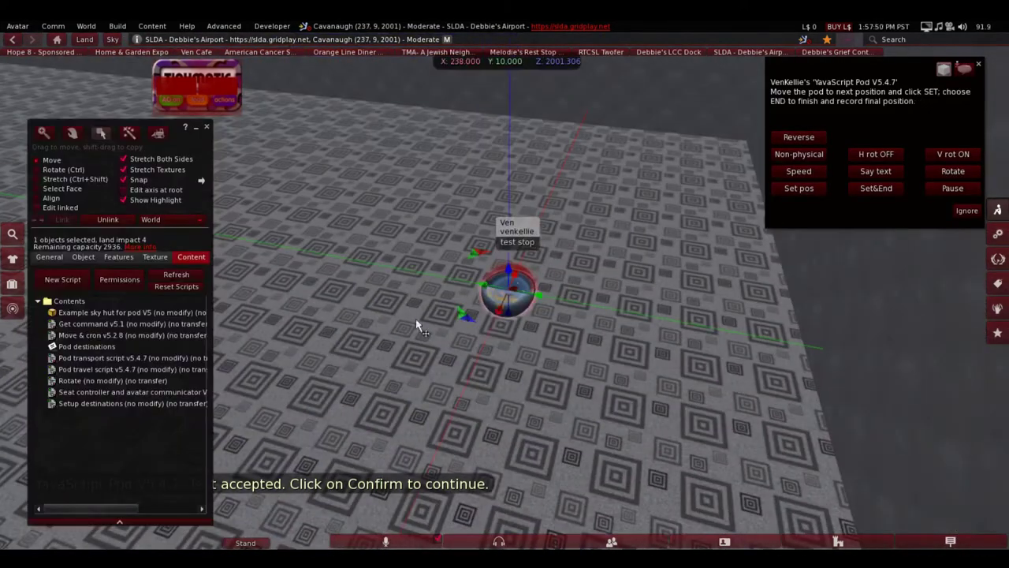
drag(507, 302, 502, 158)
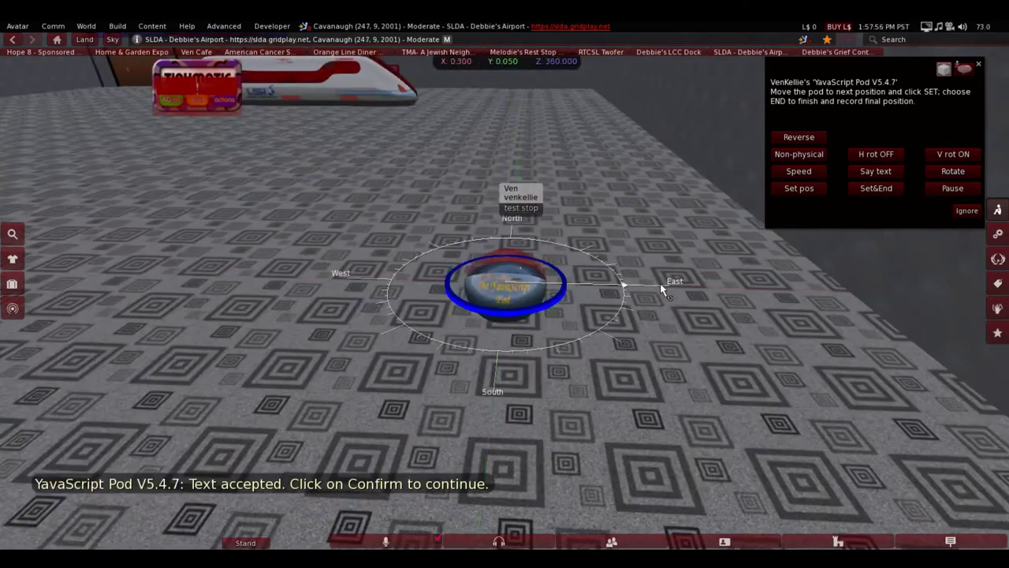
drag(505, 285, 484, 165)
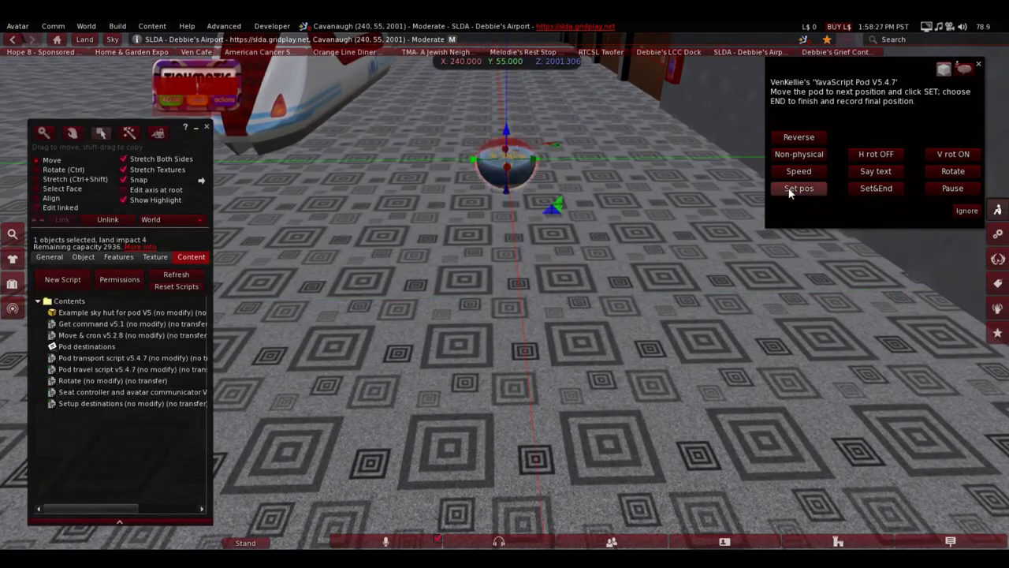
alt+drag(516, 158, 442, 102)
alt+drag(465, 300, 506, 292)
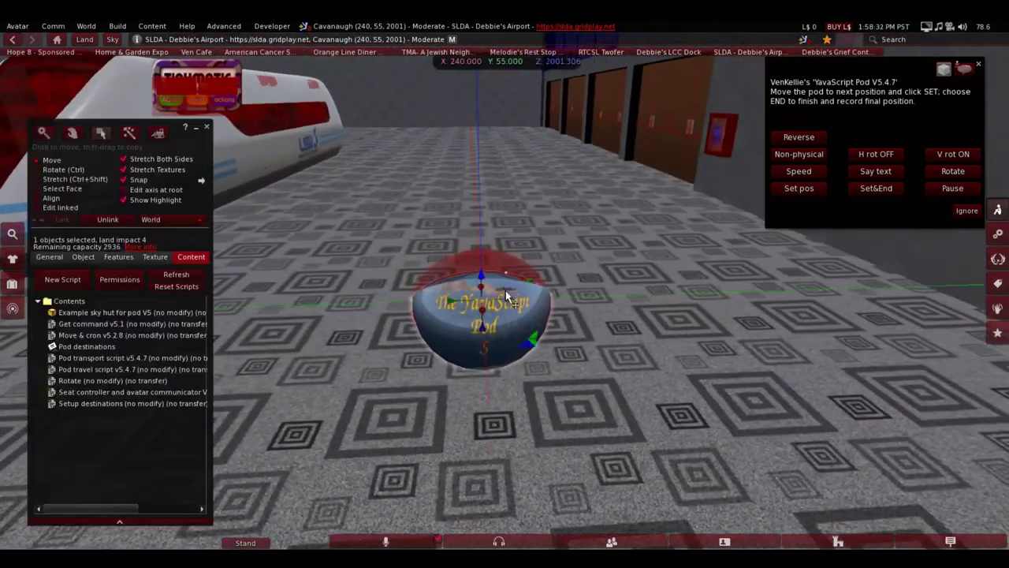
click(205, 127)
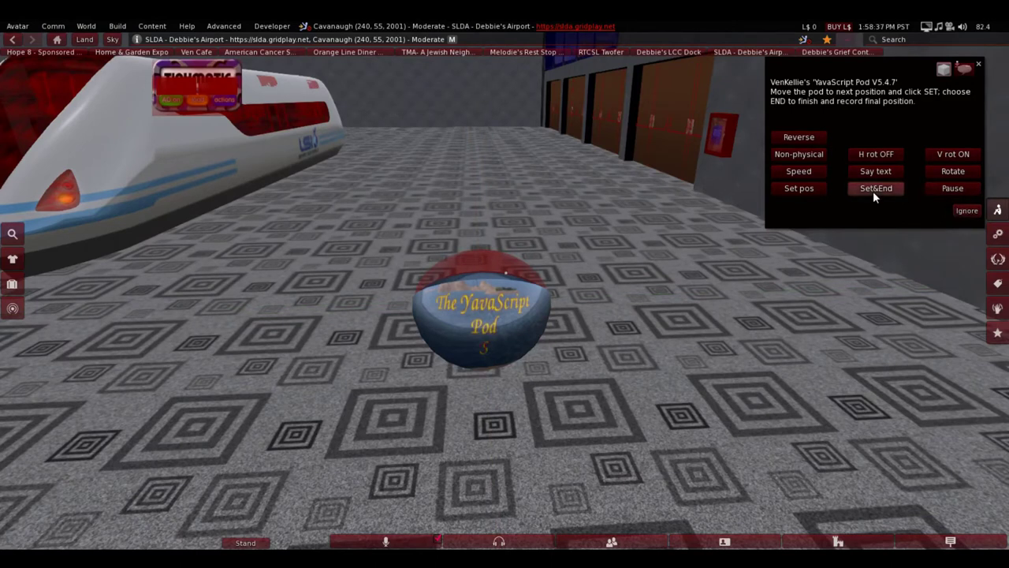
- Open the pod for editing again and move it alongside the train to X 234.5, Y 55
right_click(505, 327)
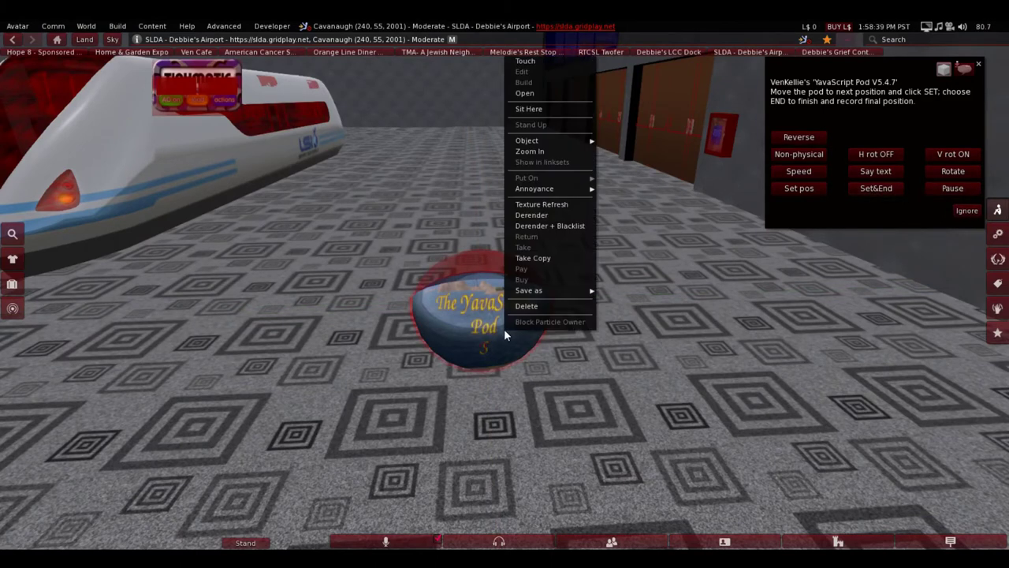
click(522, 82)
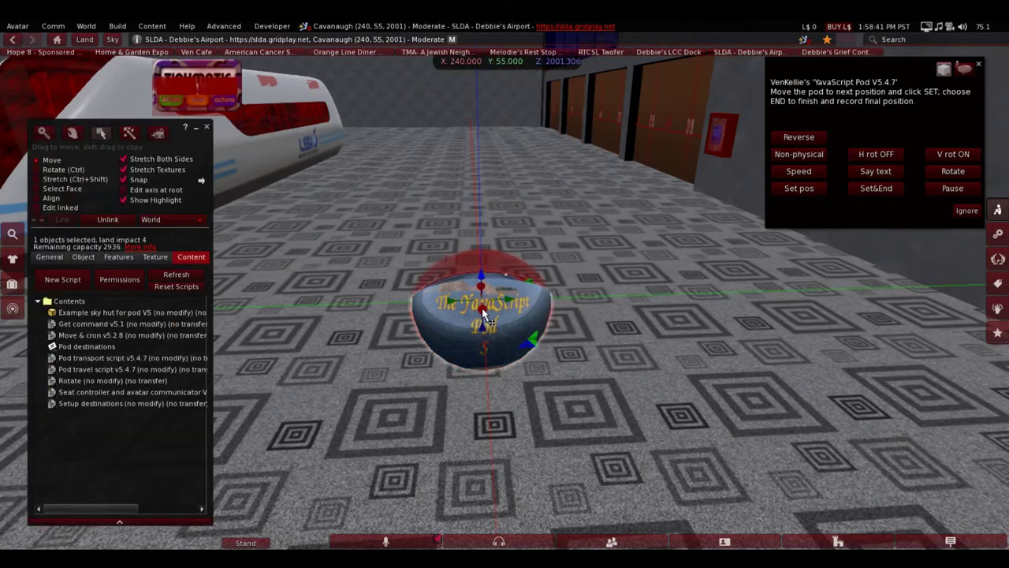
drag(478, 314, 406, 213)
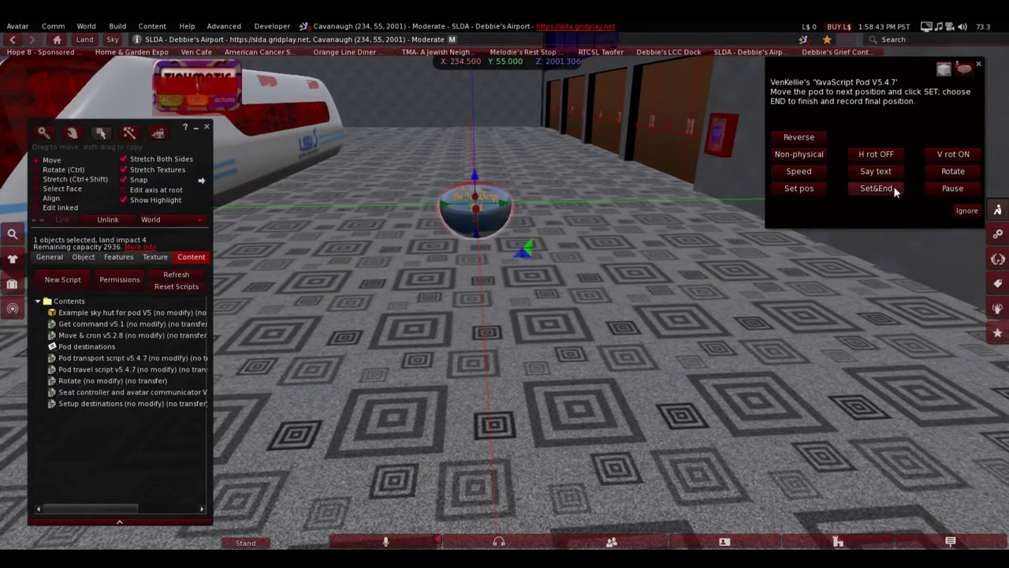
alt+click(470, 193)
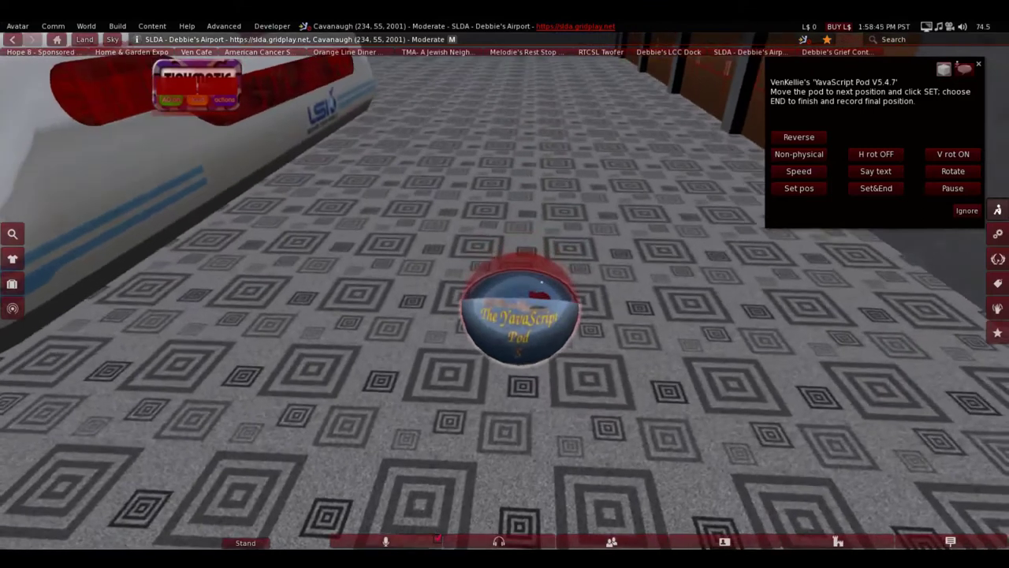
alt+drag(526, 282, 505, 296)
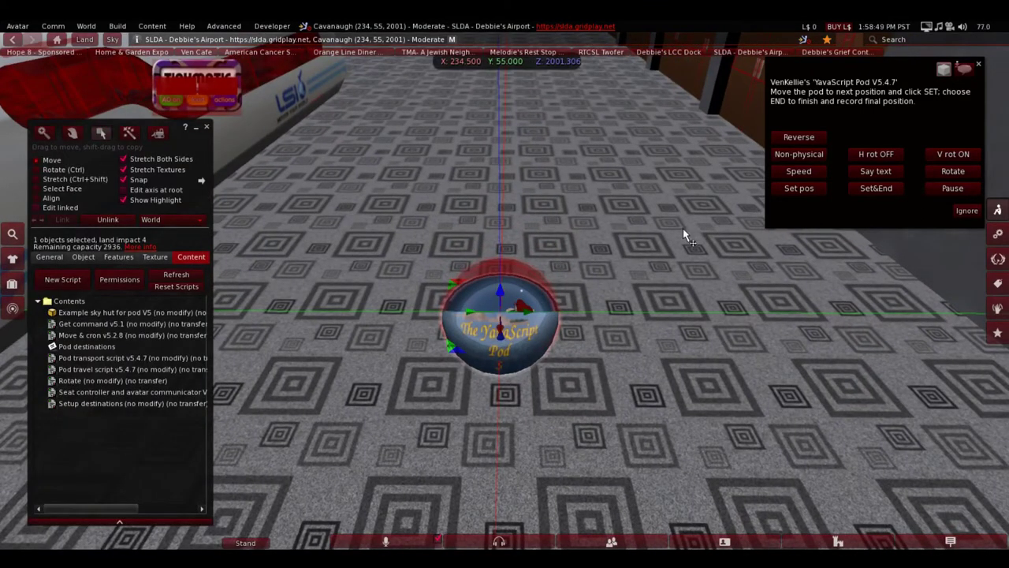
- Record the pod's current position as the end of the tour, close the build window and dismiss the notecard-output dialog
click(876, 188)
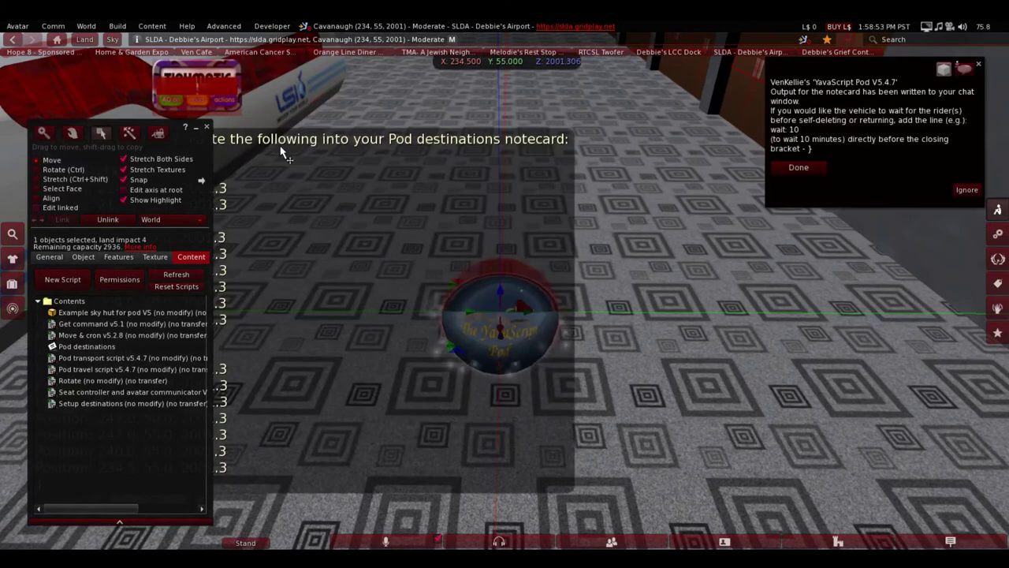
click(204, 126)
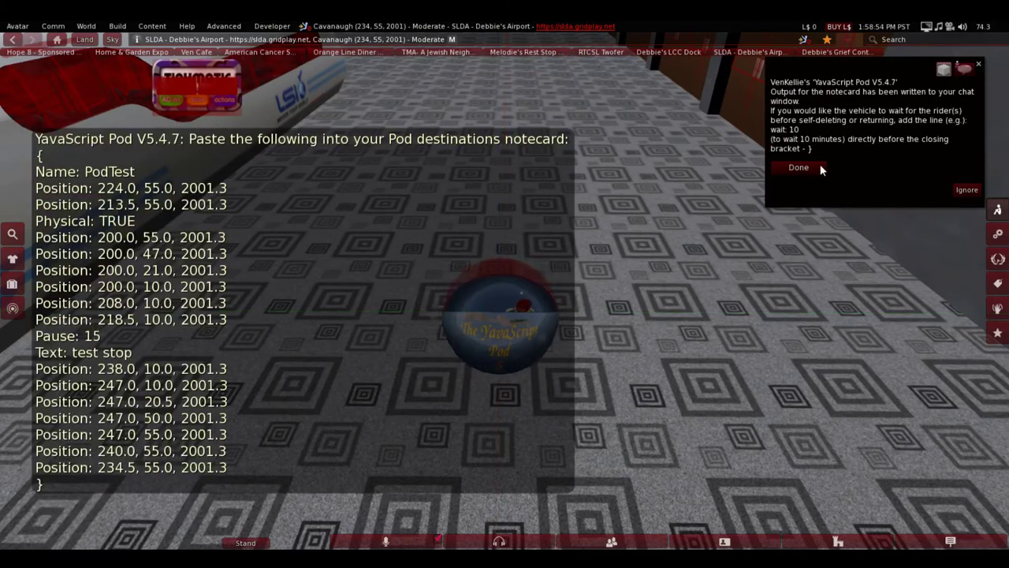
click(799, 167)
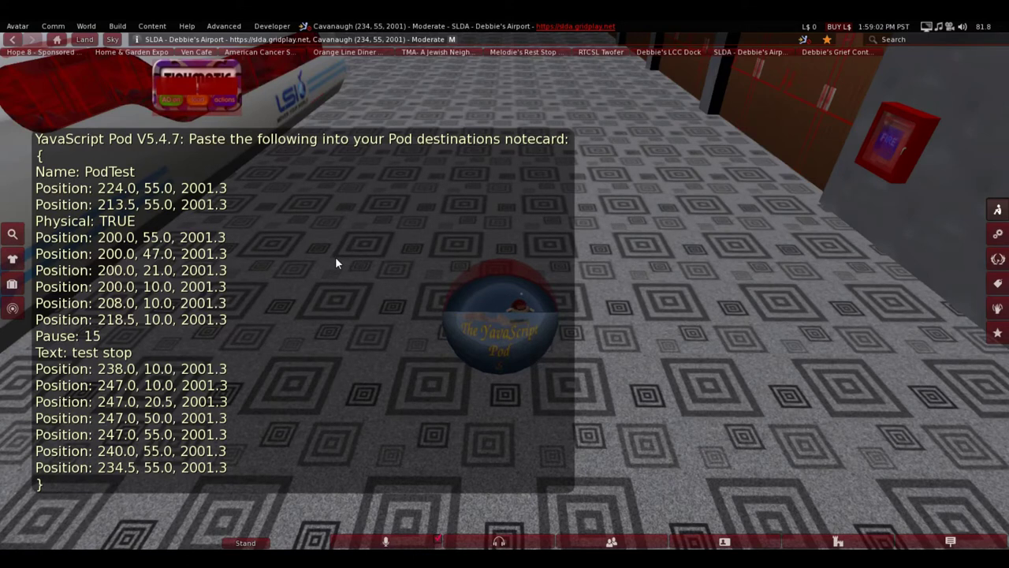
- Open the nearby chat history and copy the generated PodTest tour text, including both curly brackets
key(ctrl+h)
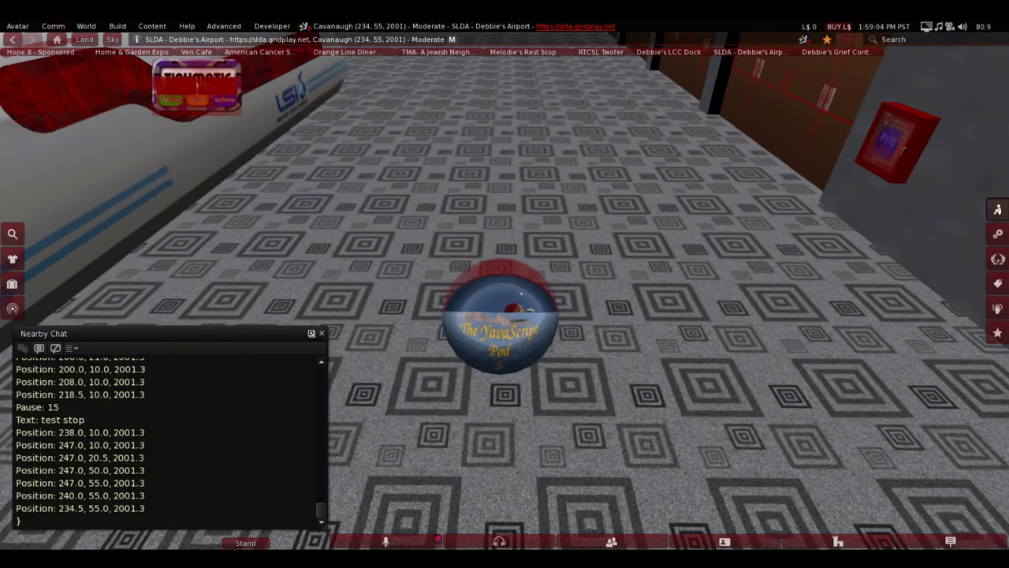
drag(22, 522, 7, 425)
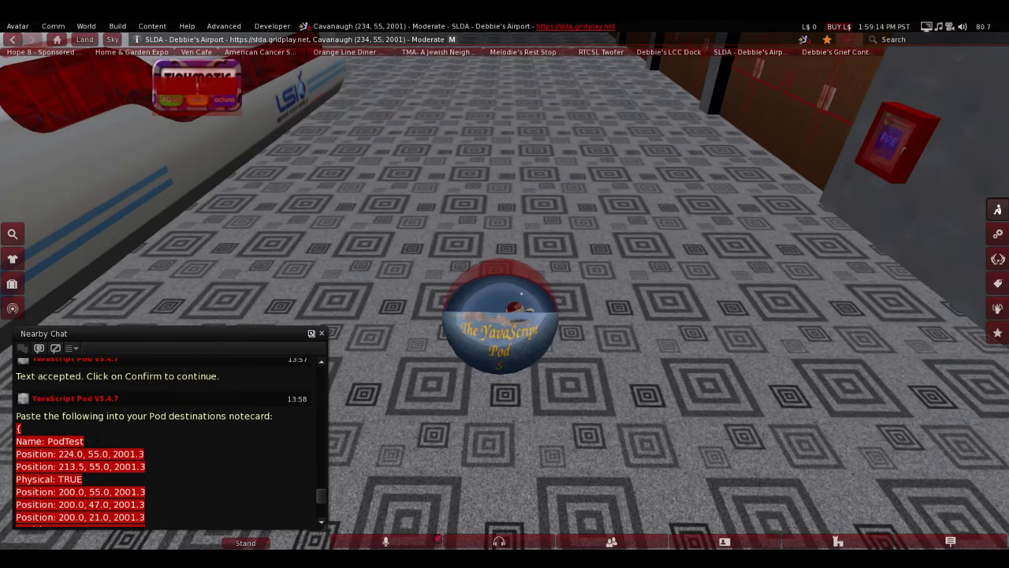
click(98, 436)
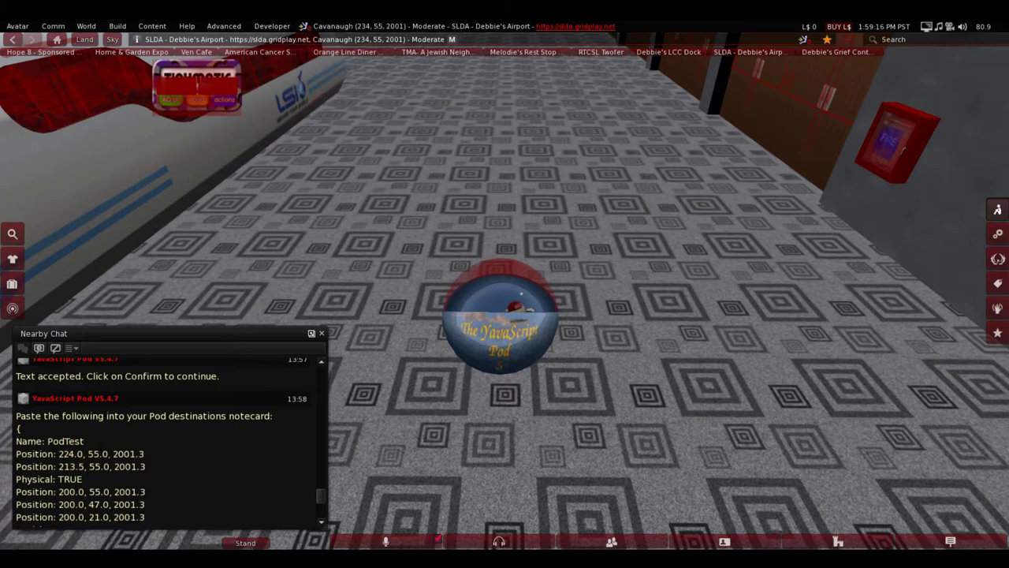
scroll(98, 436, down, 5)
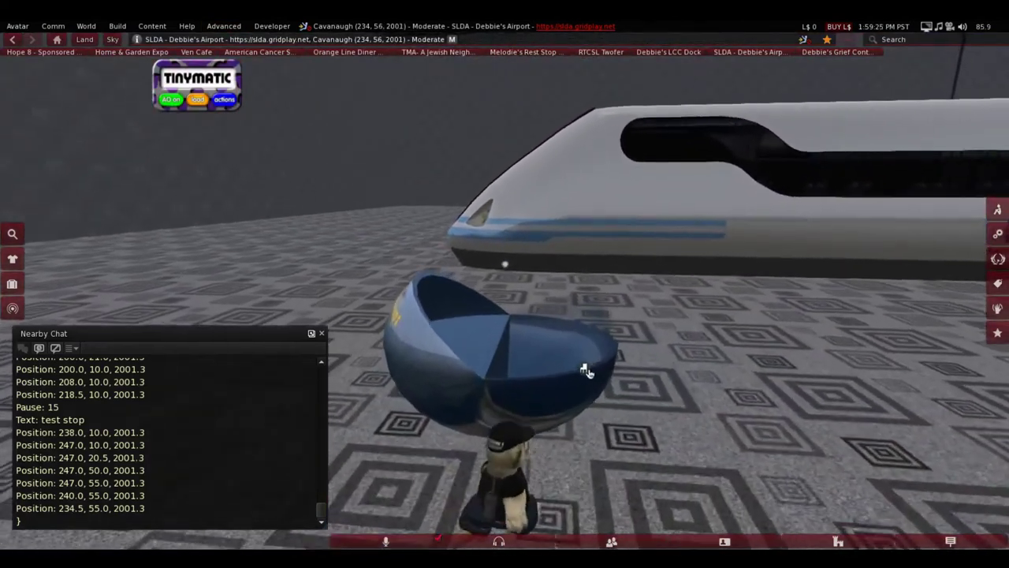
- Open the Pod destinations notecard in the pod's contents and replace its text with the copied PodTest tour
right_click(554, 406)
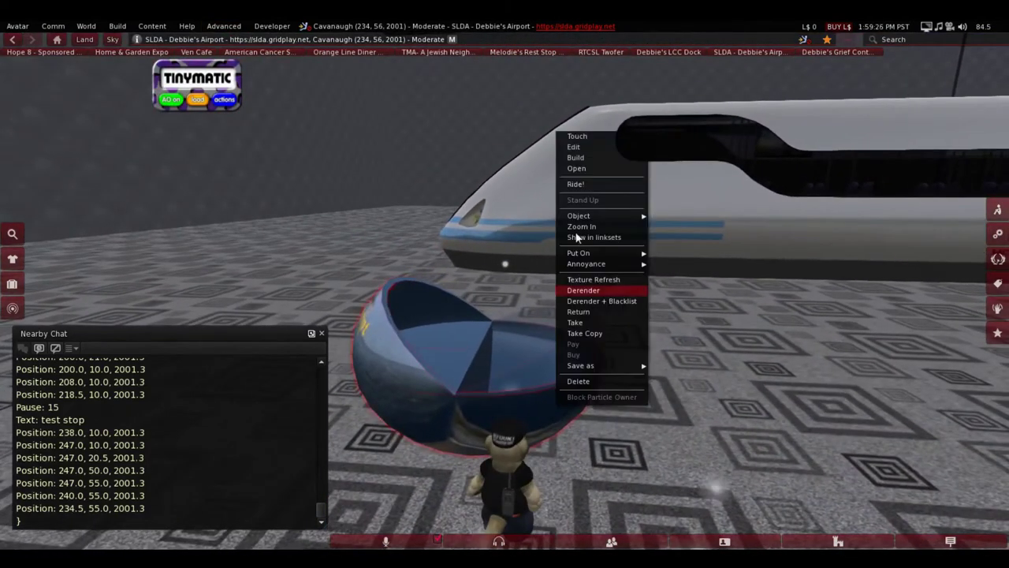
click(574, 147)
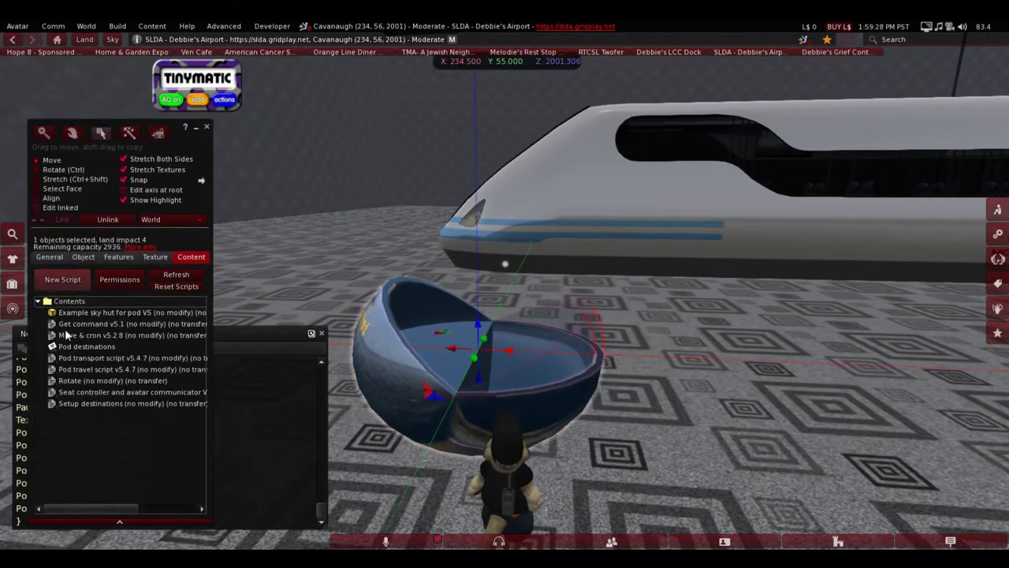
double_click(87, 346)
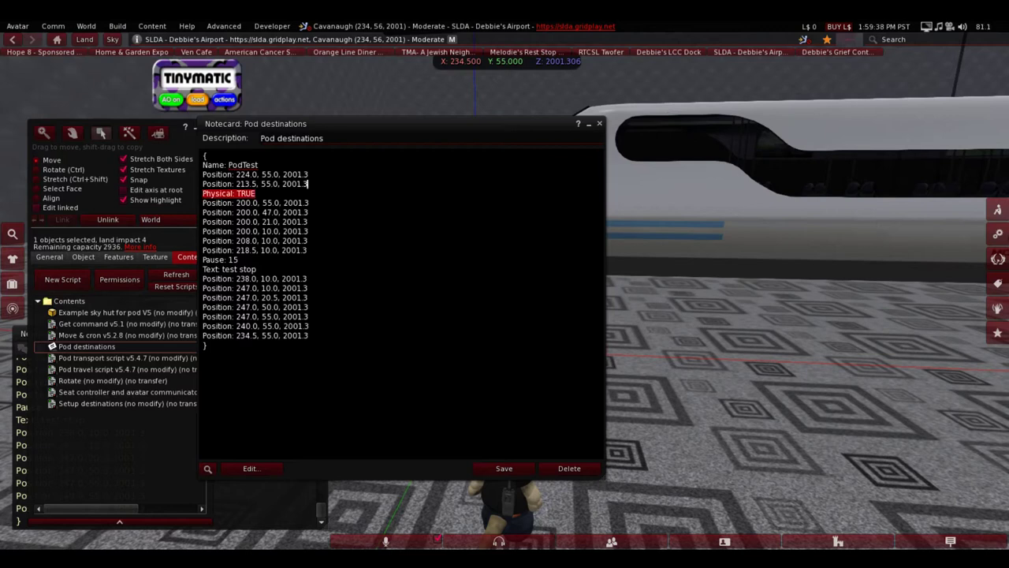
- Move "Physical: TRUE" above the 213.5 position, add "Physical: FALSE" below the tour name, and save and close the notecard
key(ctrl+x)
key(Up)
key(ctrl+v)
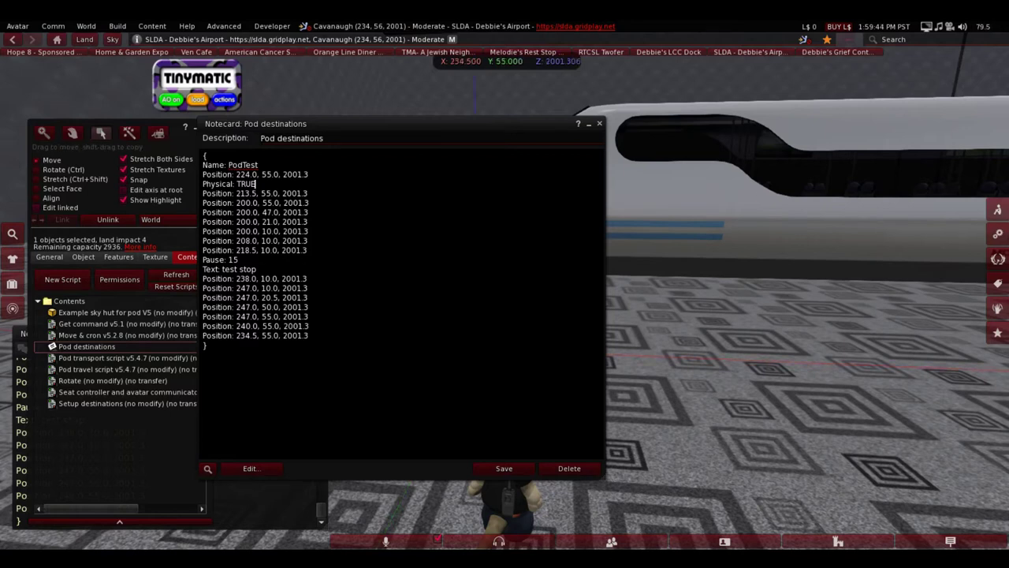
key(Return)
key(ctrl+v)
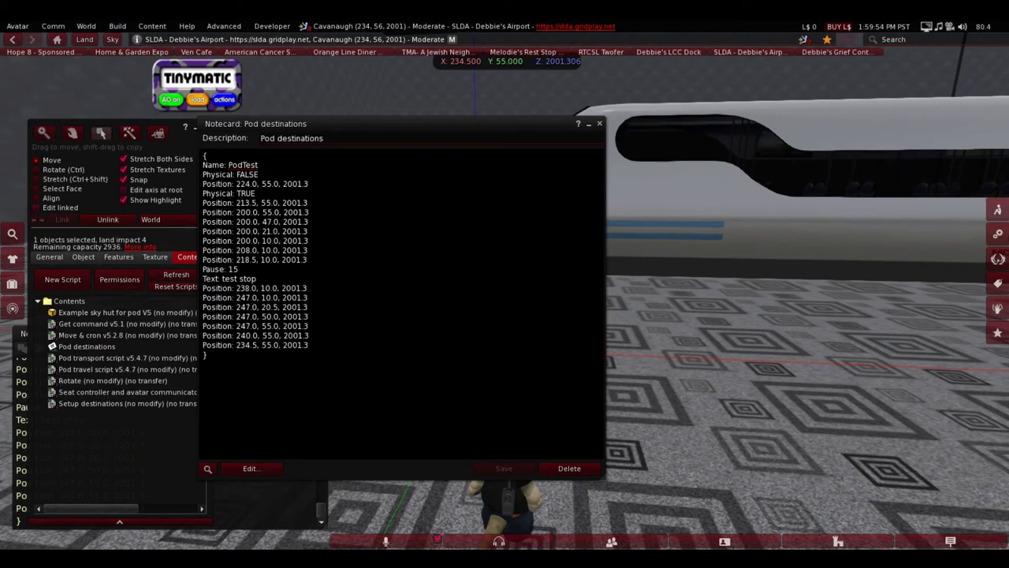
click(601, 124)
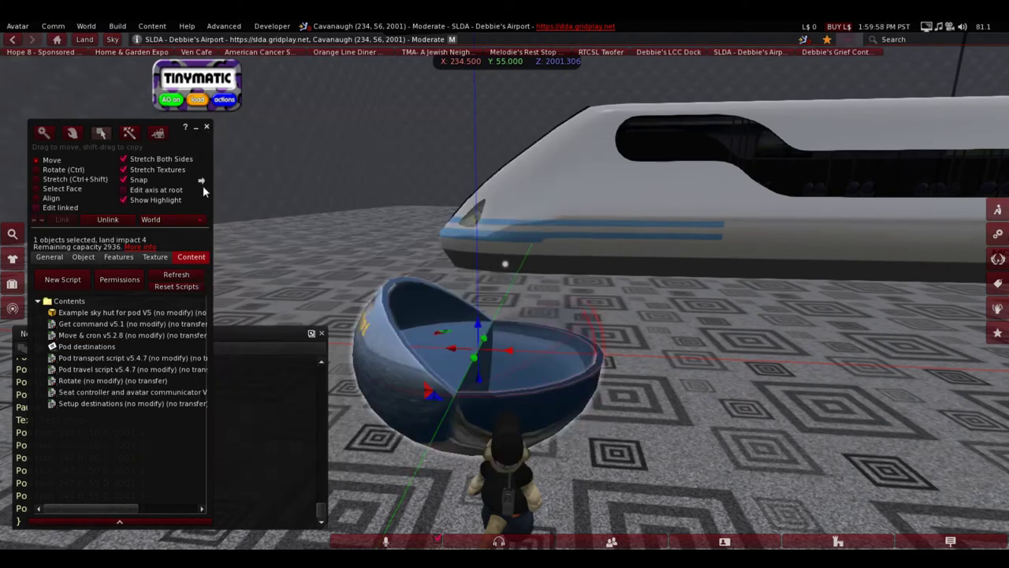
- Reset the pod's scripts, and ride the PodTest tour from the pod's seat
click(178, 286)
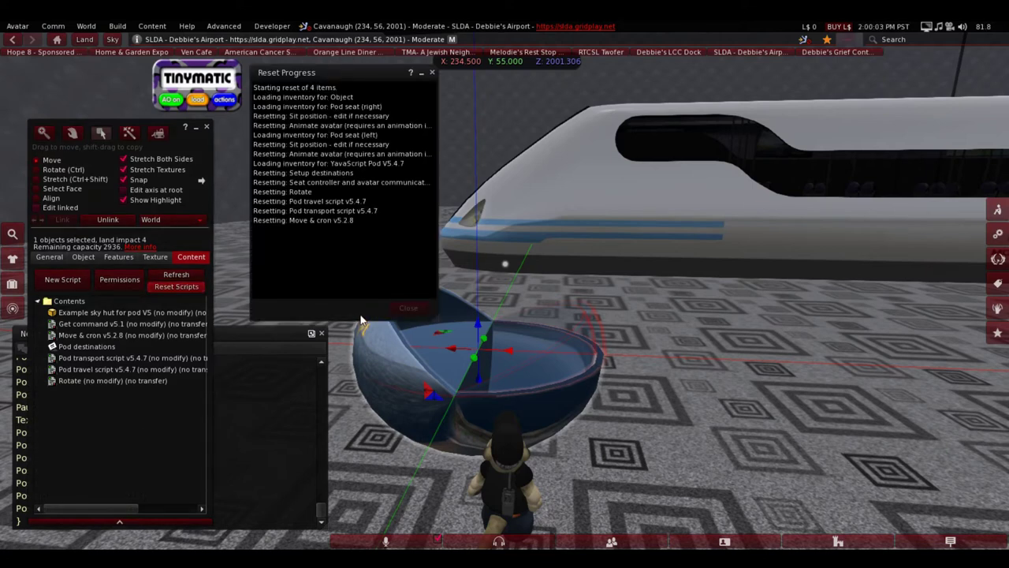
click(206, 126)
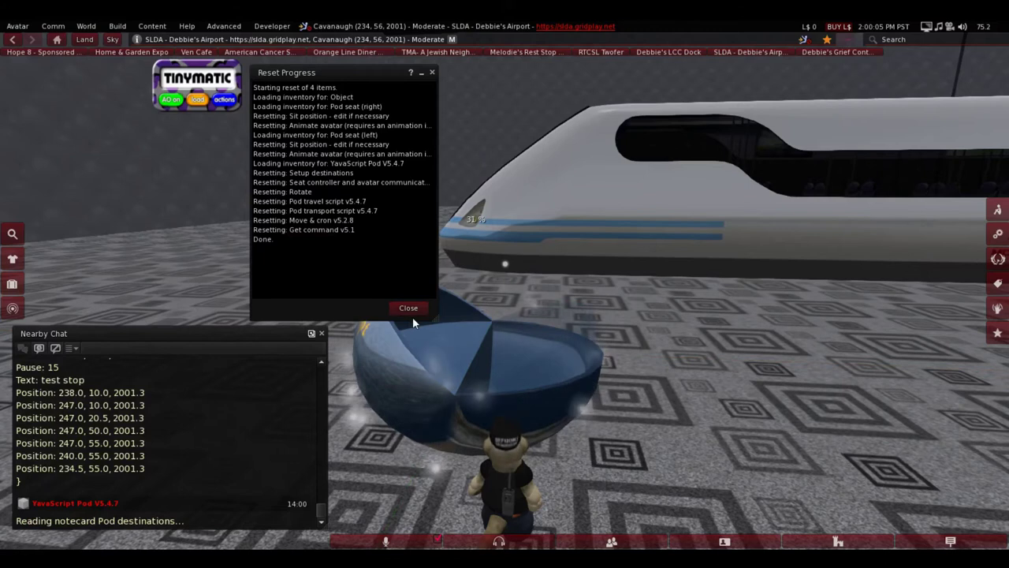
click(409, 309)
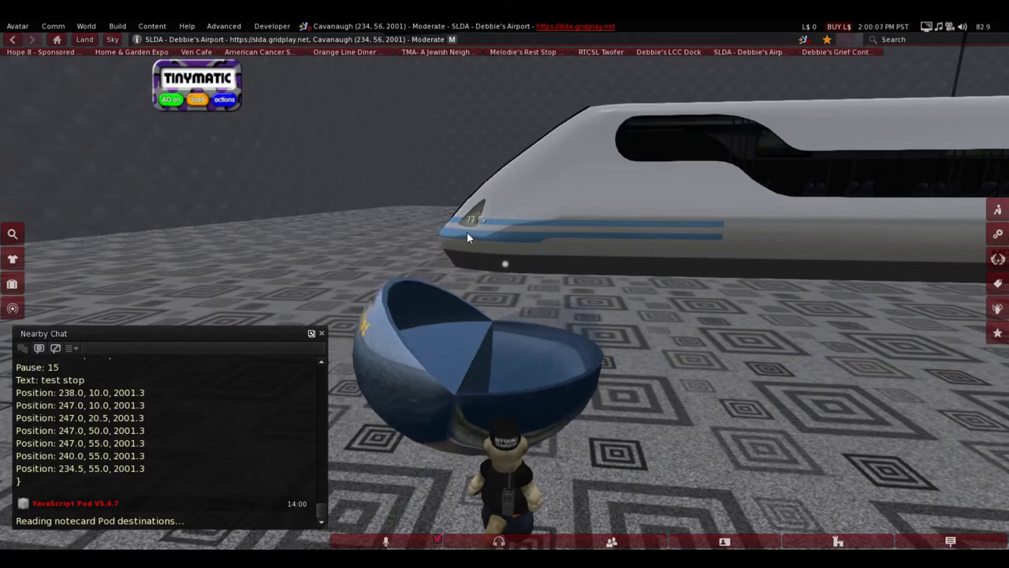
click(463, 321)
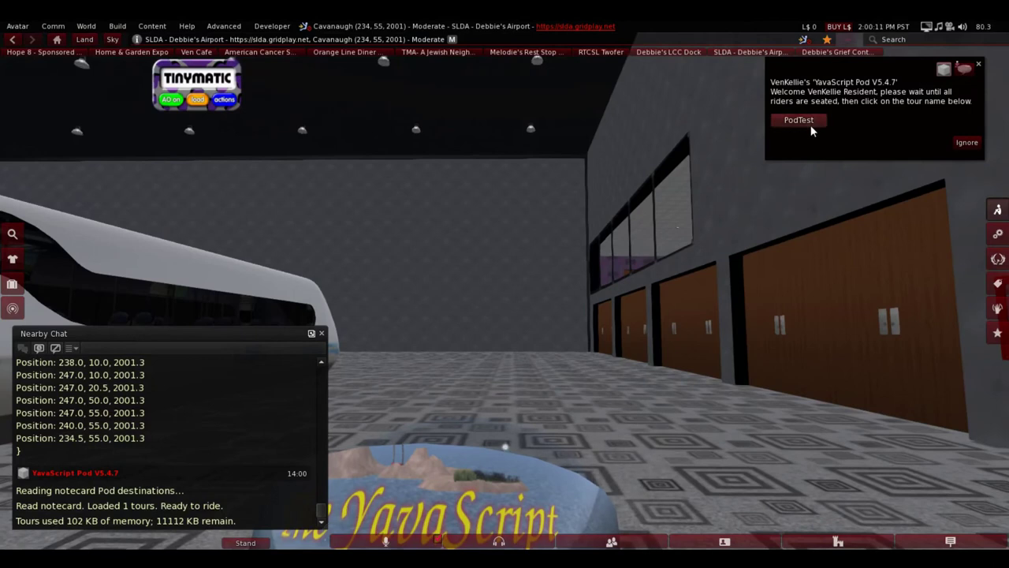
click(810, 125)
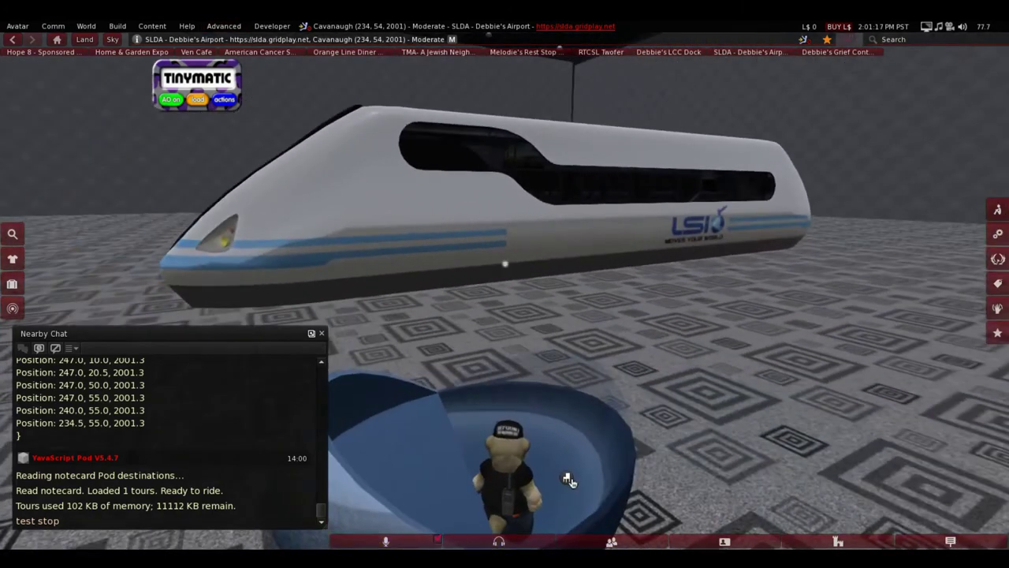
- Open the pod for editing again and bring up the HGExpo notecard from the "Pod V5.4 - latest version" inventory folder beside it
right_click(572, 478)
click(589, 221)
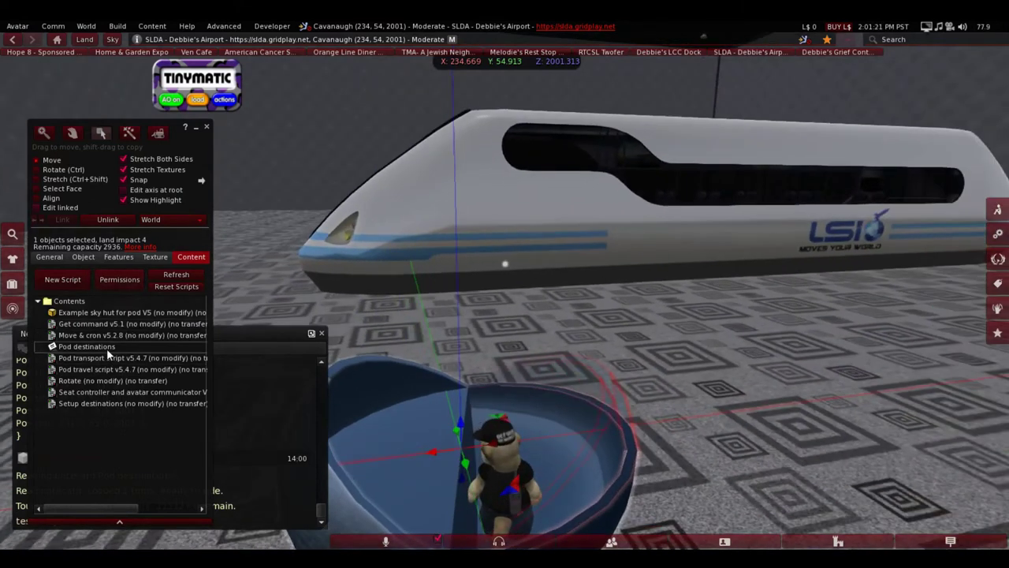
click(11, 283)
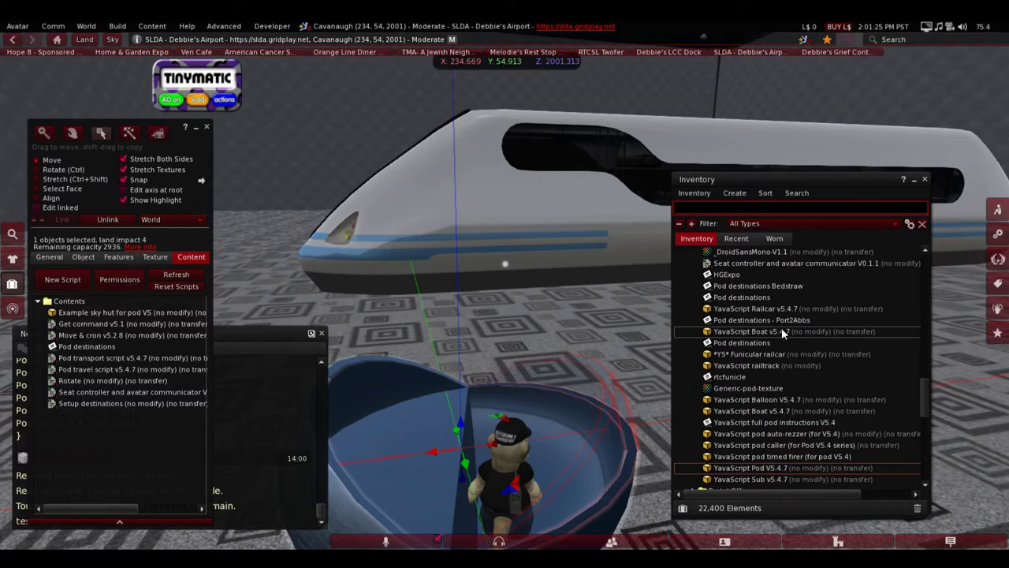
scroll(781, 327, up, 4)
double_click(781, 327)
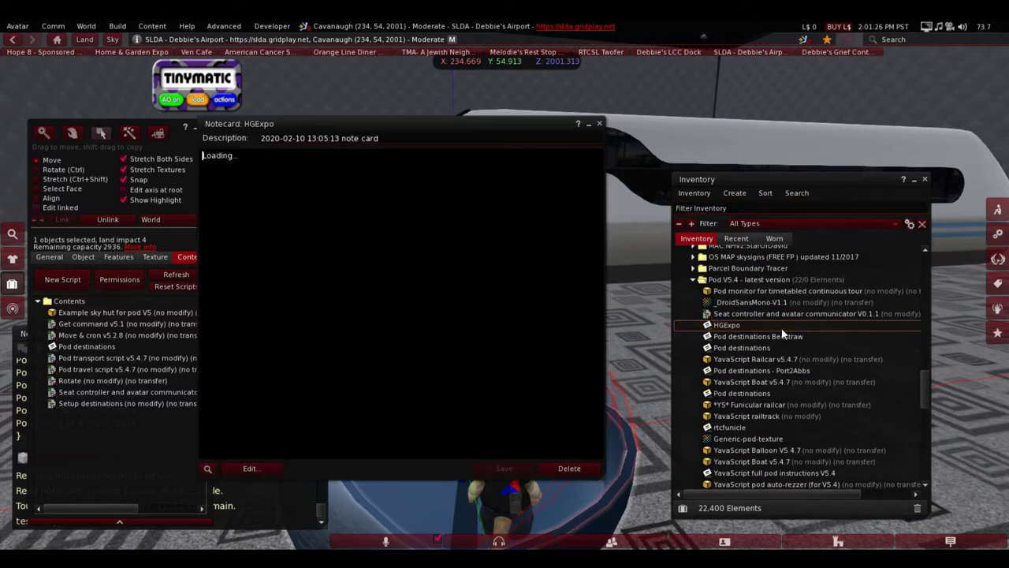
click(925, 179)
drag(386, 125, 761, 141)
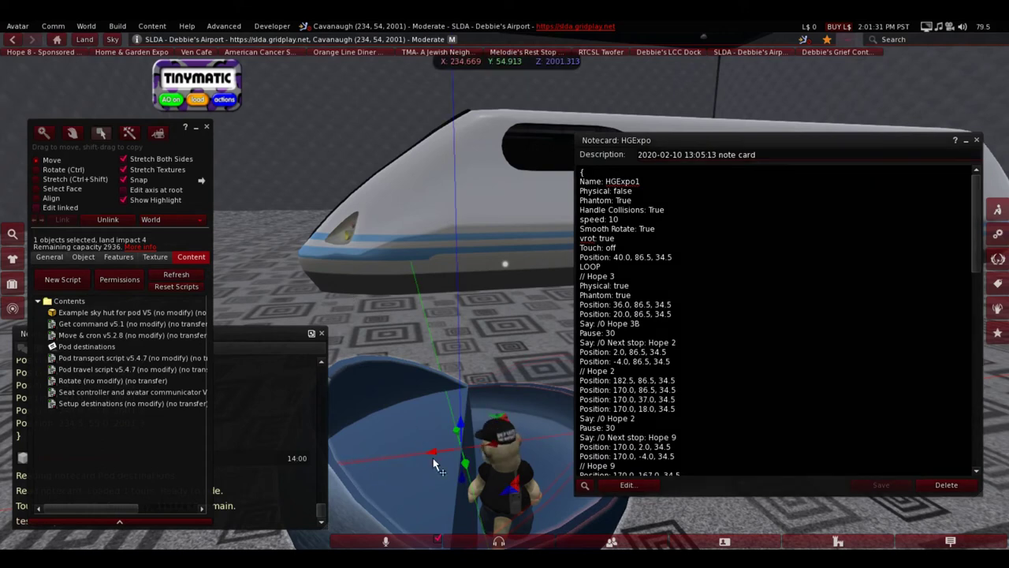
- Look through the HGExpo notecard's tour settings, loop, stops, pauses and spoken lines
scroll(777, 316, down, 3)
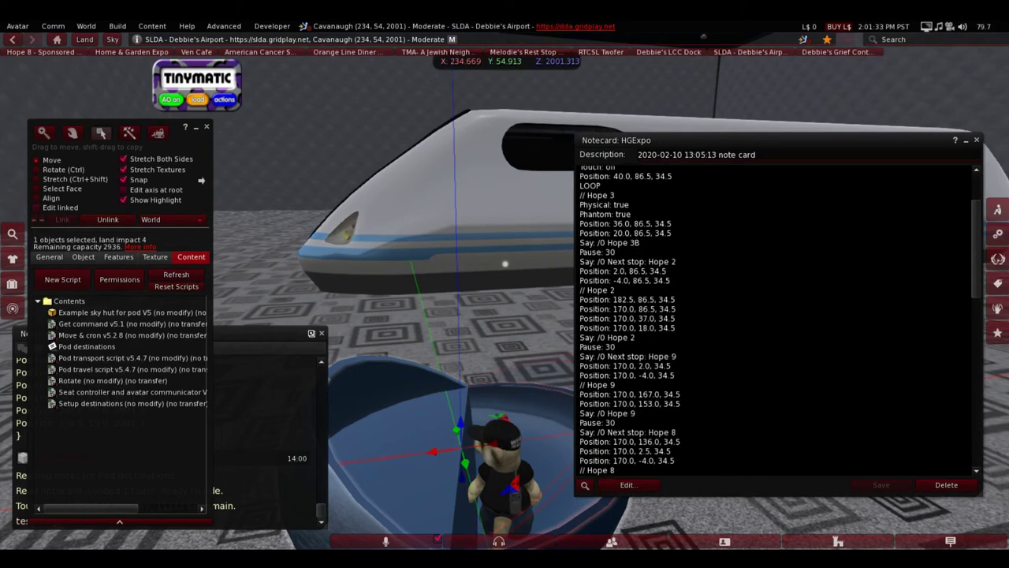
scroll(777, 316, down, 15)
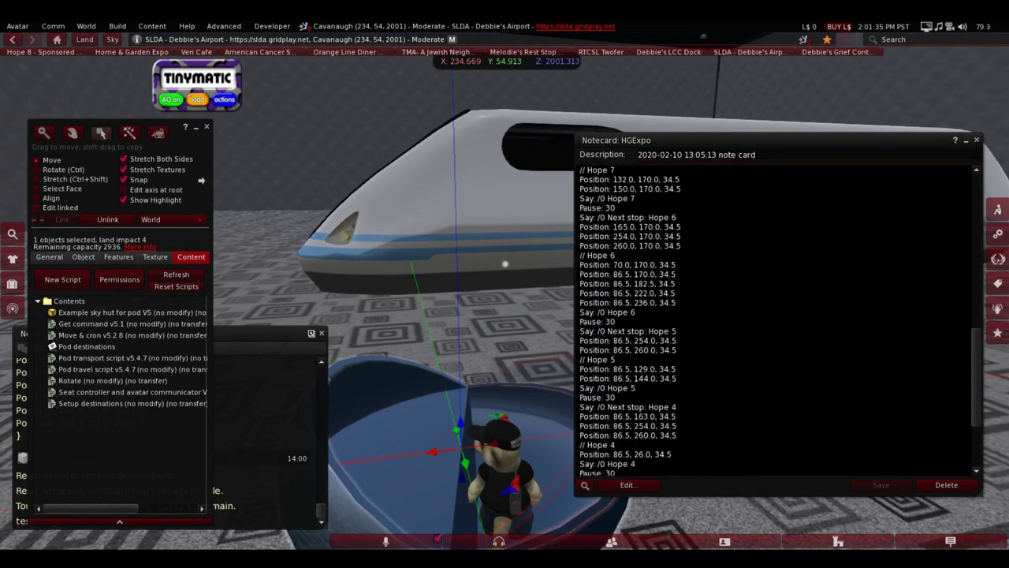
scroll(777, 316, down, 5)
scroll(777, 316, up, 7)
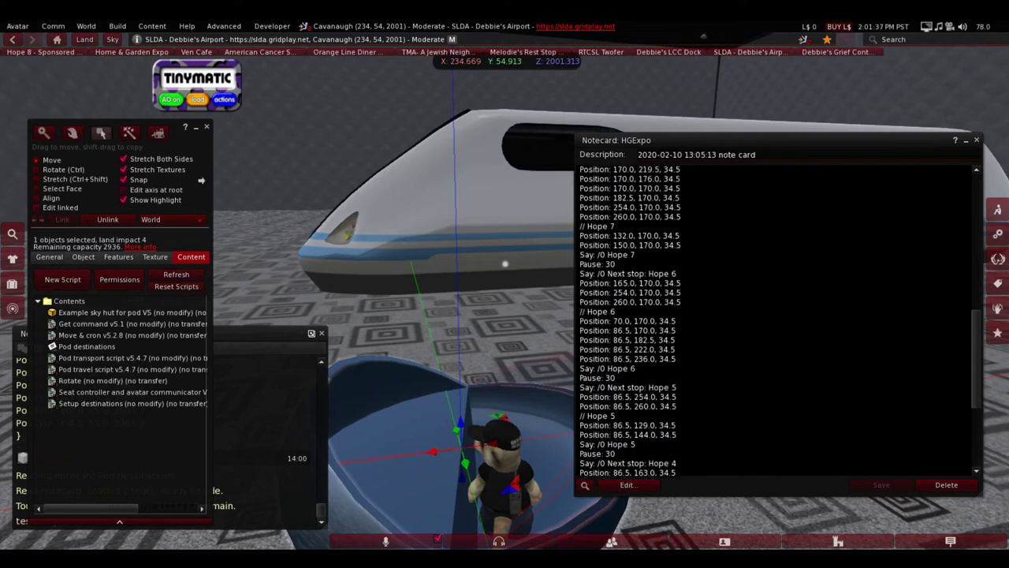
scroll(776, 315, up, 11)
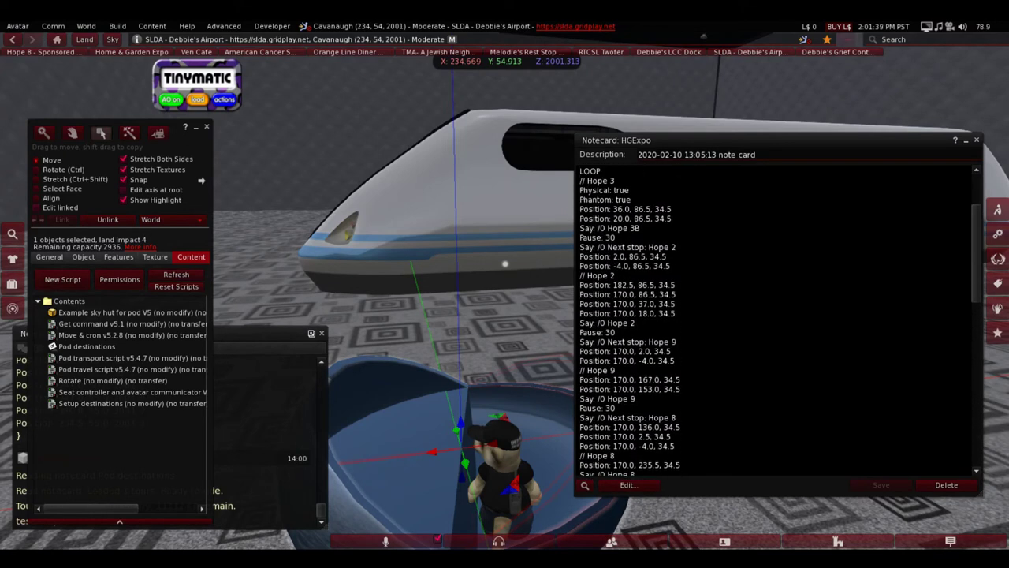
scroll(777, 316, up, 2)
scroll(776, 315, up, 2)
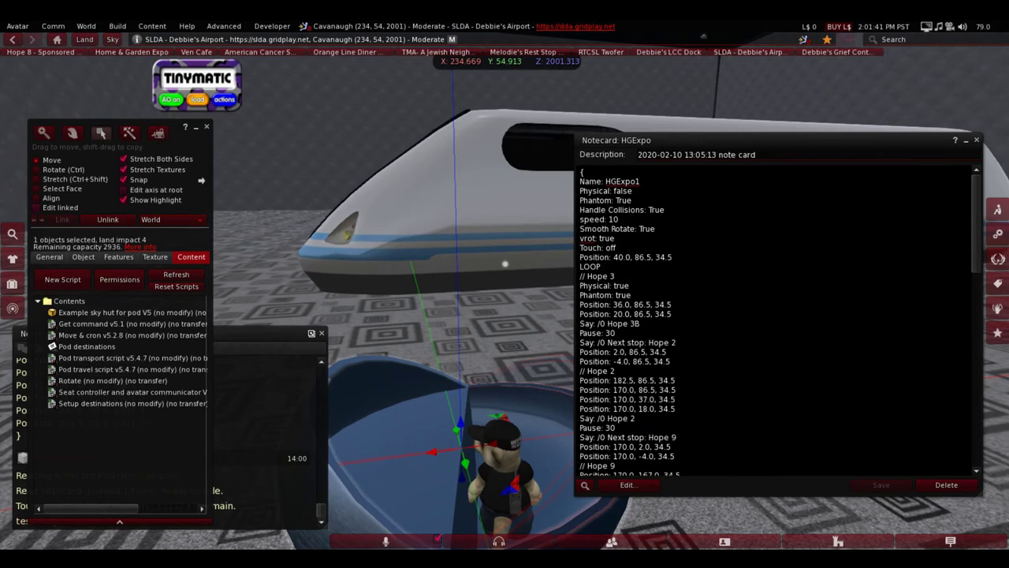
- Open the pod's Pod destinations notecard and arrange it, narrowed, side by side with the HGExpo notecard
double_click(87, 347)
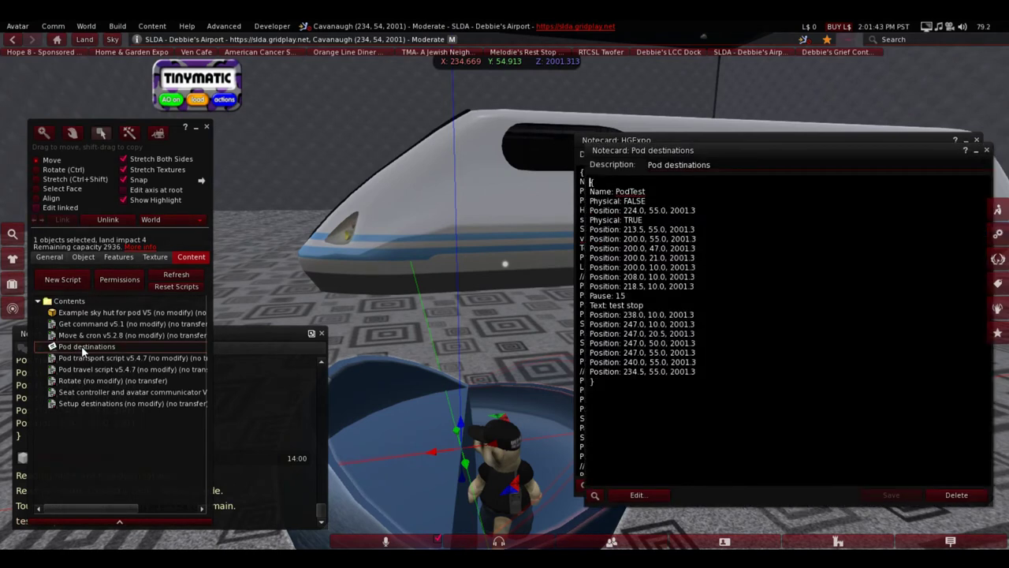
drag(714, 144, 312, 94)
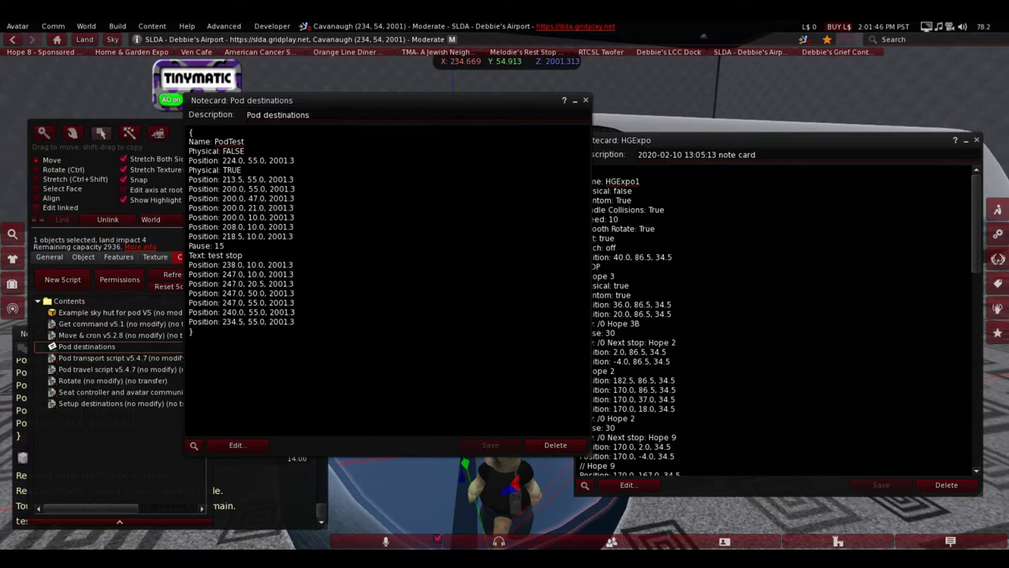
drag(592, 289, 464, 293)
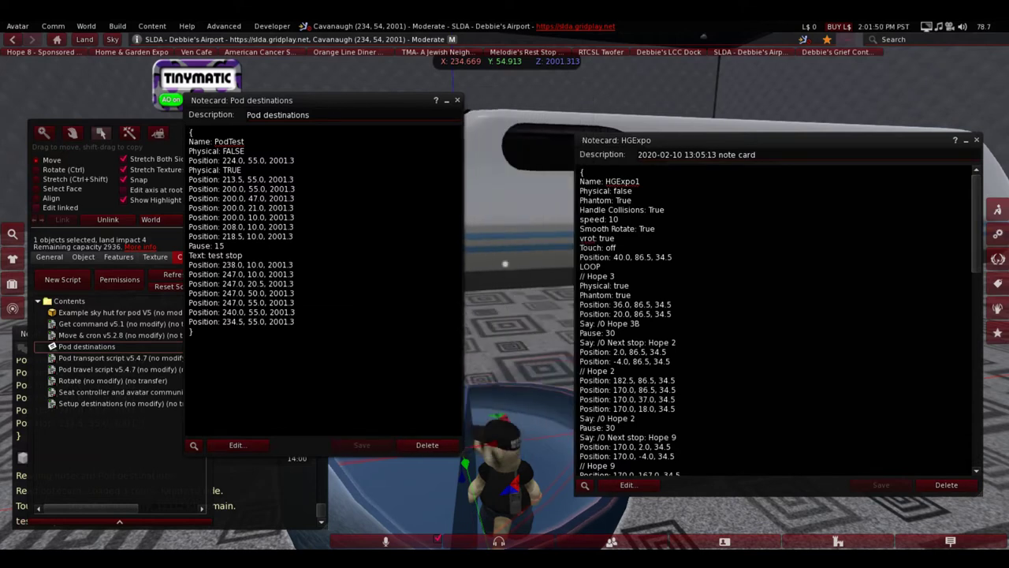
- Copy the "Handle Collisions: True" line from HGExpo into Pod destinations, directly below "Physical: FALSE"
drag(667, 211, 580, 210)
key(ctrl+c)
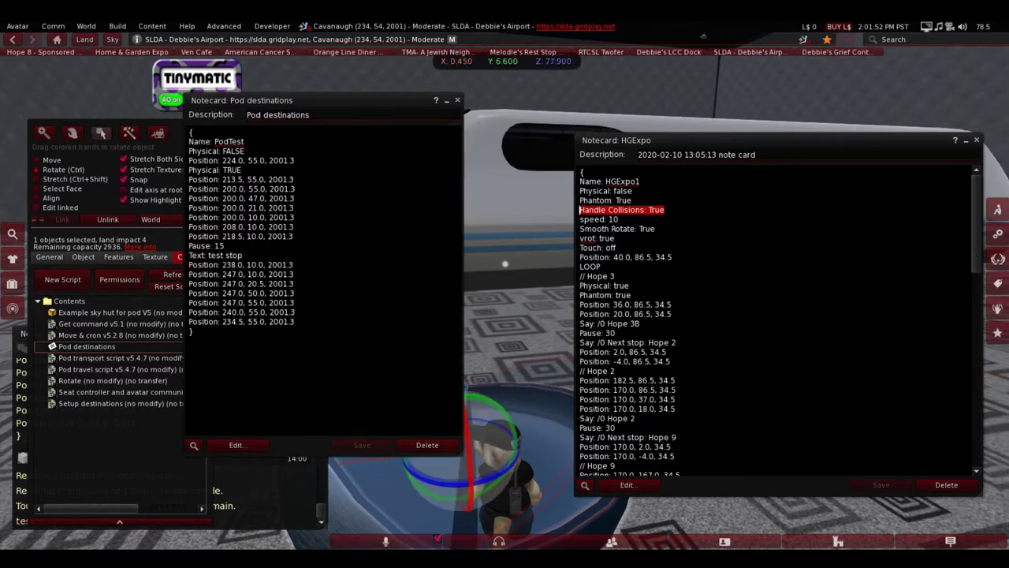
click(245, 151)
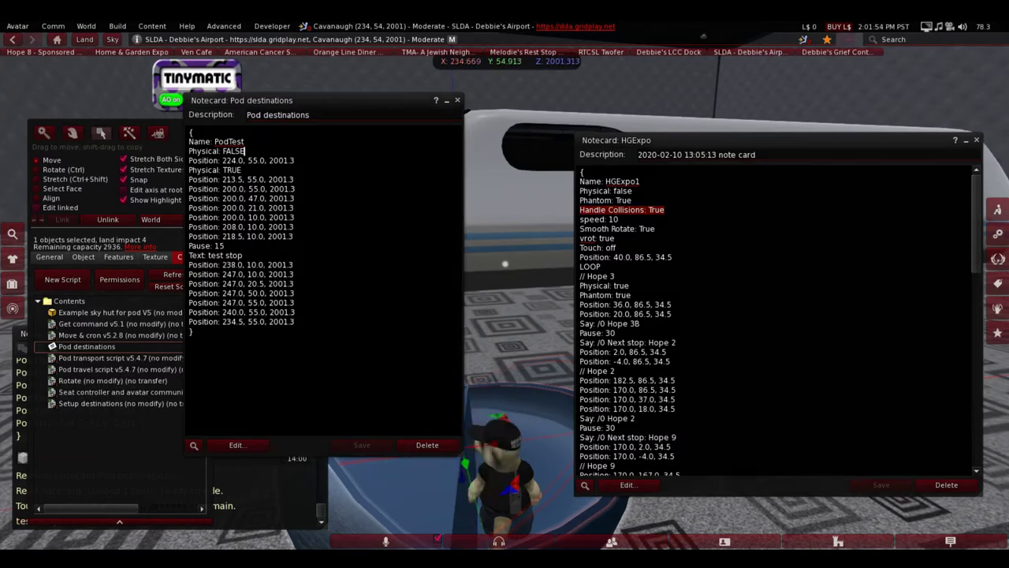
key(Return)
key(ctrl+v)
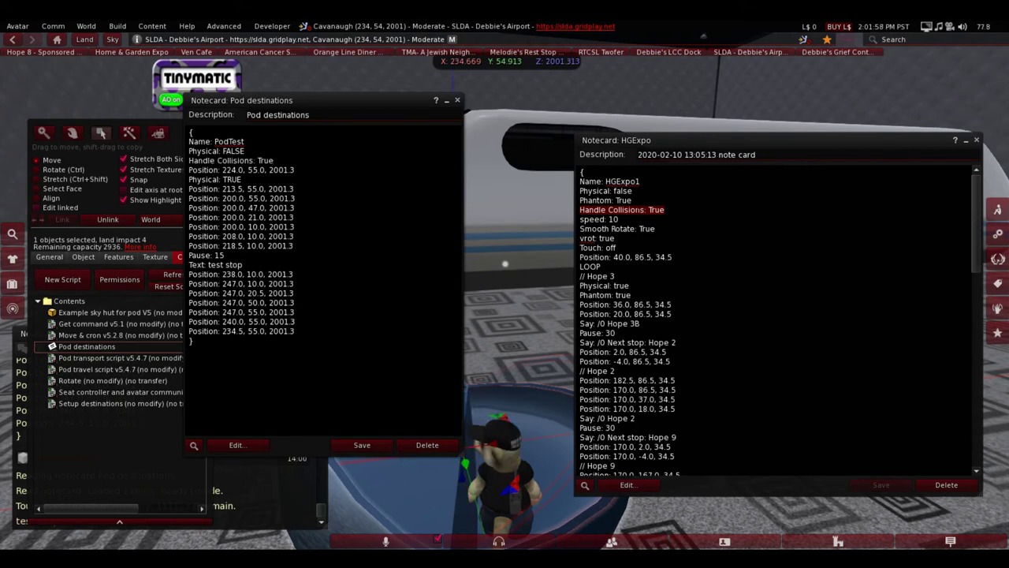
- Copy the first "Phantom: True" line from HGExpo into Pod destinations, between "Physical: FALSE" and "Handle Collisions: True"
drag(633, 200, 565, 204)
key(ctrl+c)
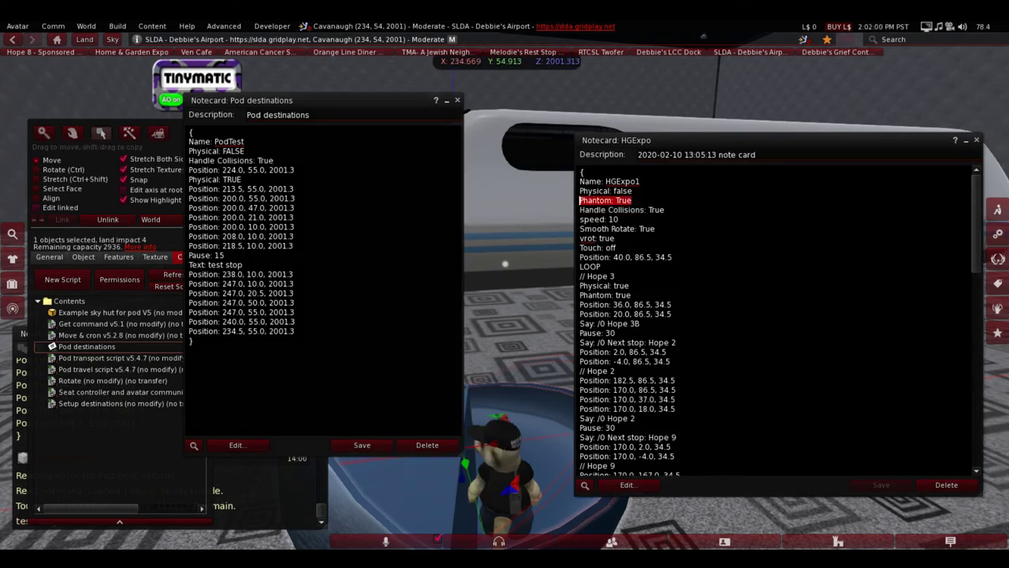
click(245, 151)
key(Return)
key(ctrl+v)
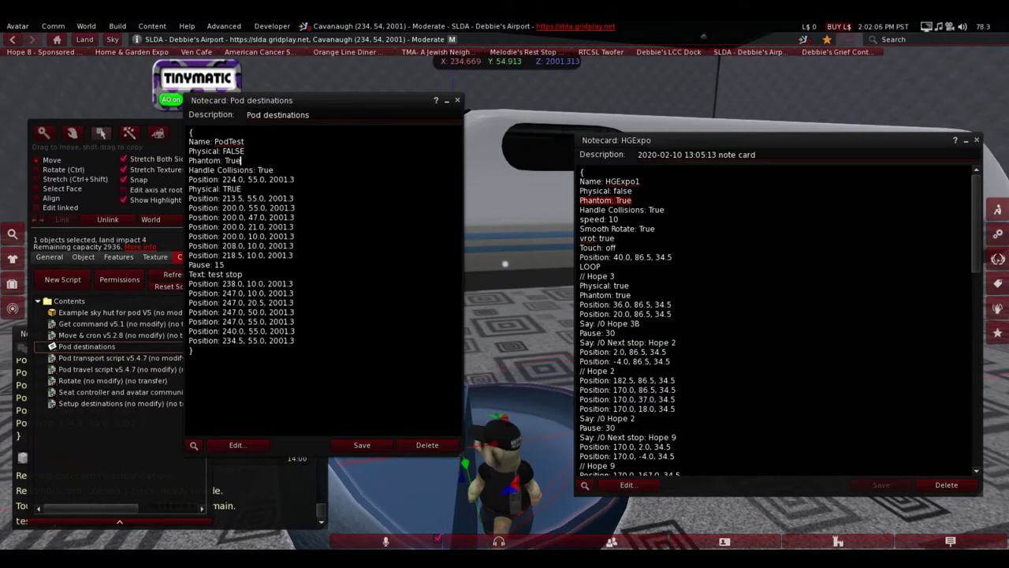
- Copy the speed: 10, Smooth Rotate: True, vrot: true and Touch: off lines from HGExpo into Pod destinations, directly below "Handle Collisions: True"
drag(618, 248, 581, 219)
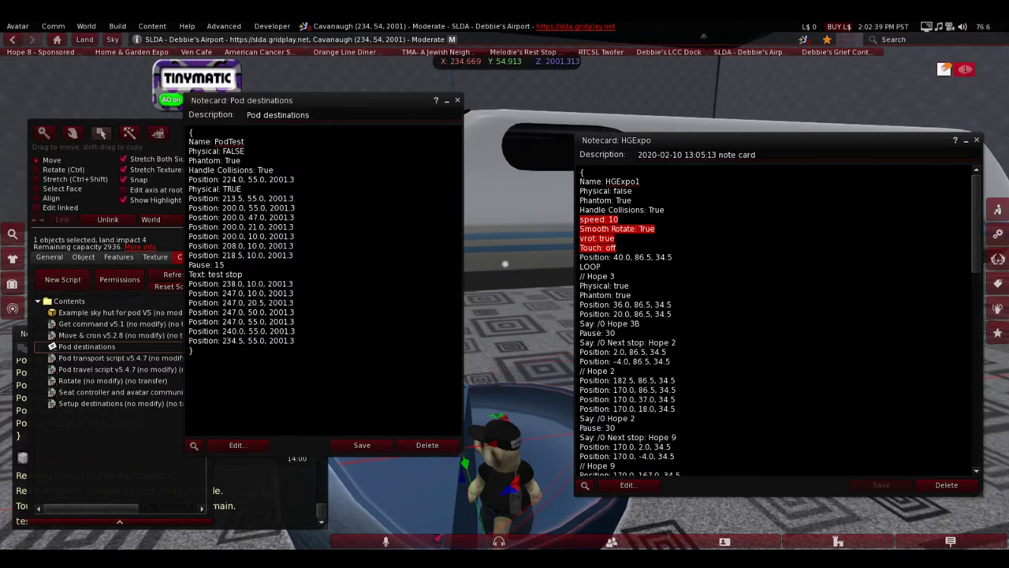
click(242, 189)
click(274, 170)
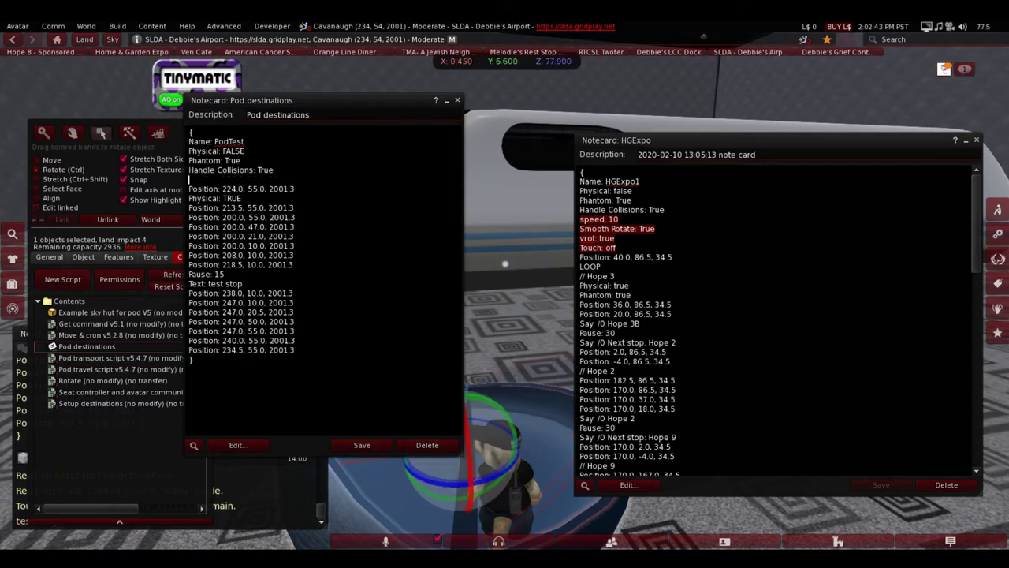
key(ctrl+v)
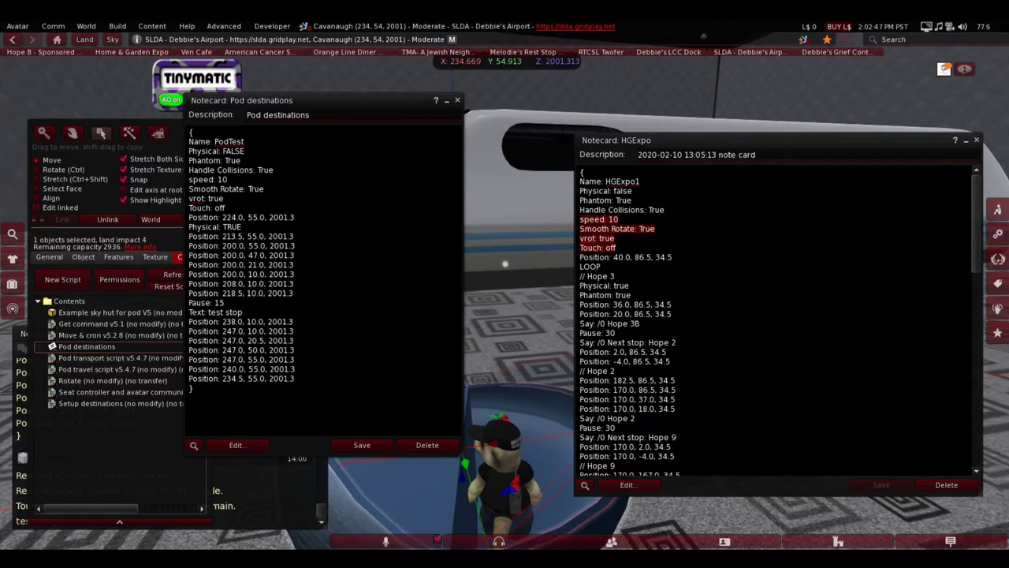
- Add a LOOP line to Pod destinations directly below "Physical: TRUE"
double_click(590, 267)
key(ctrl+c)
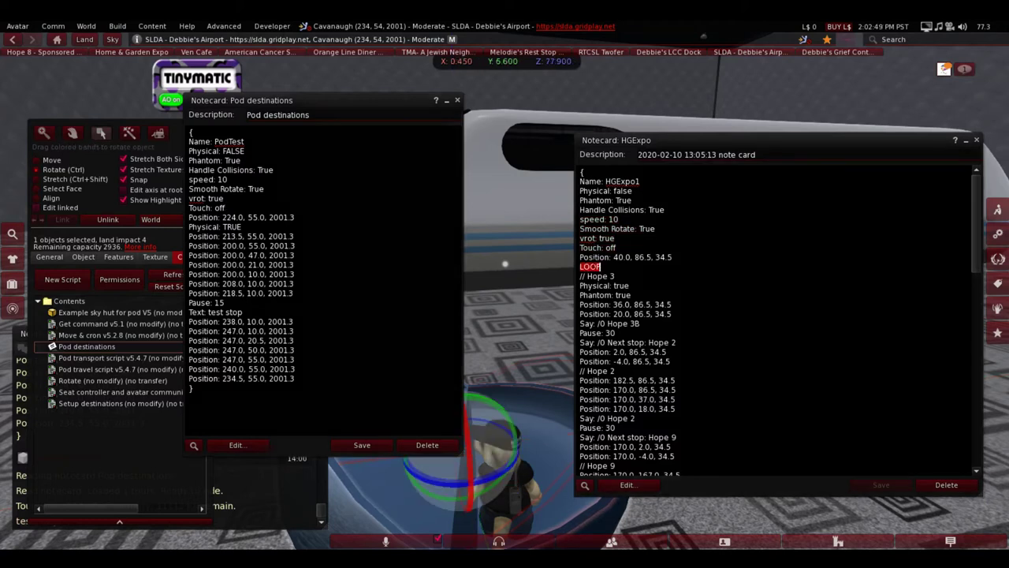
click(266, 217)
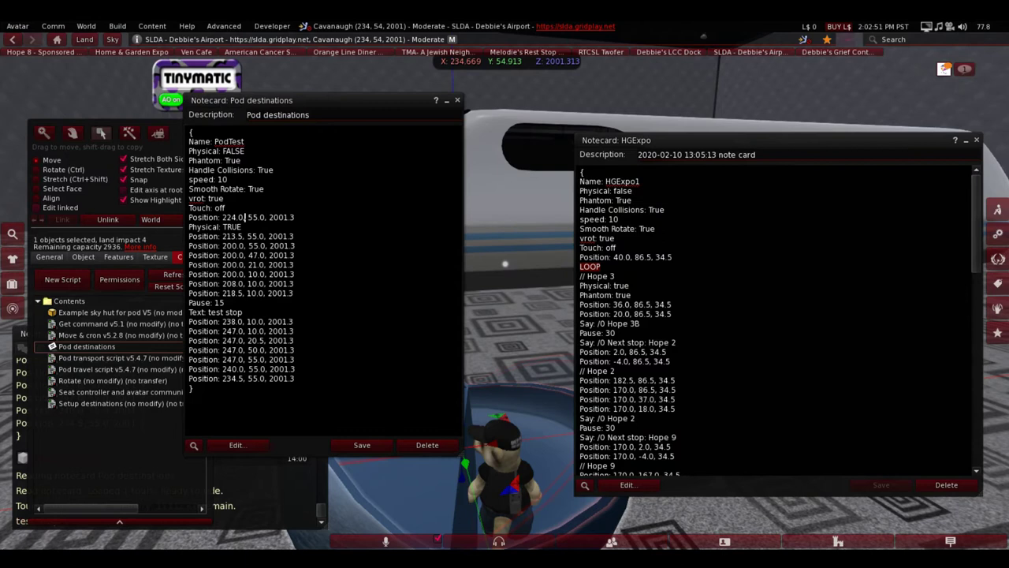
click(248, 218)
click(243, 227)
key(Return)
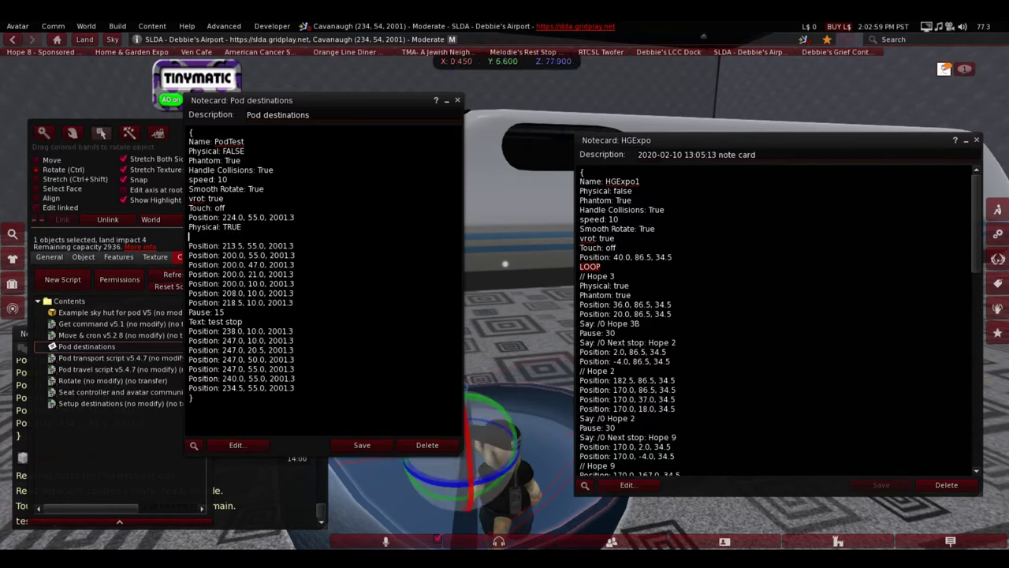
text(LOOP)
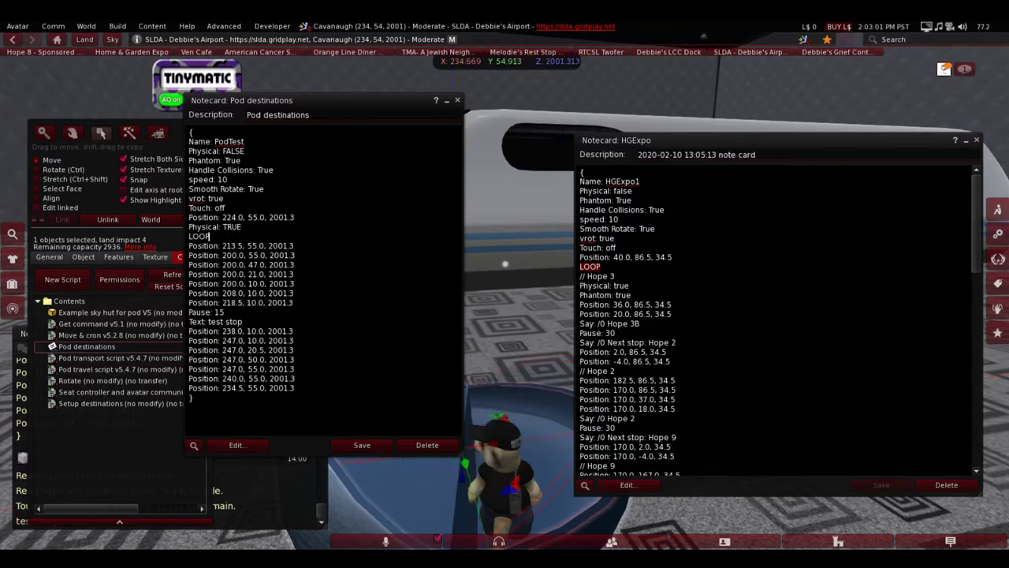
- Using the end of HGExpo as reference, add an ENDLOOP line between the last position and closing brace of Pod destinations
scroll(780, 321, down, 7)
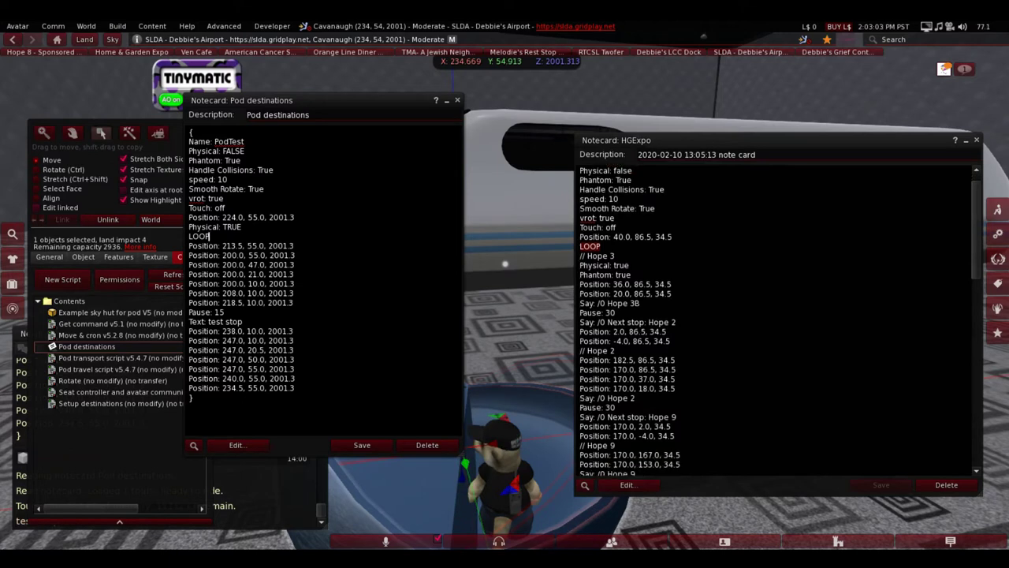
scroll(780, 321, down, 10)
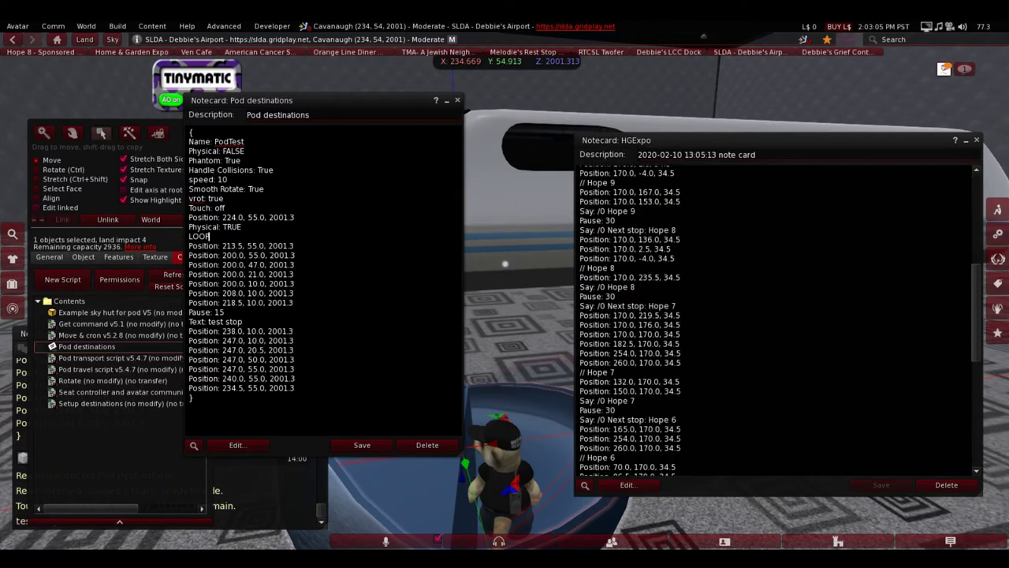
scroll(779, 321, down, 5)
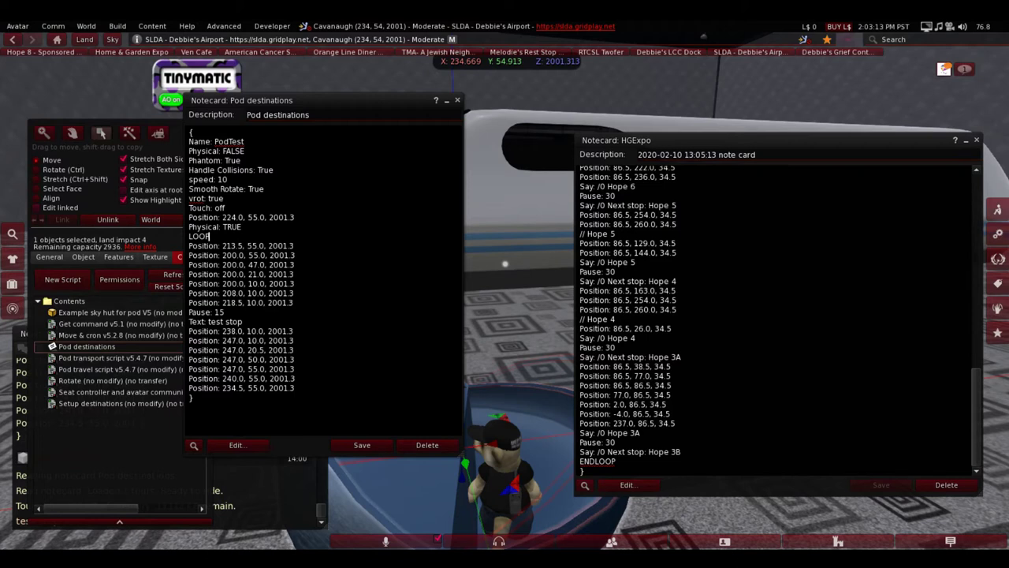
scroll(777, 319, up, 8)
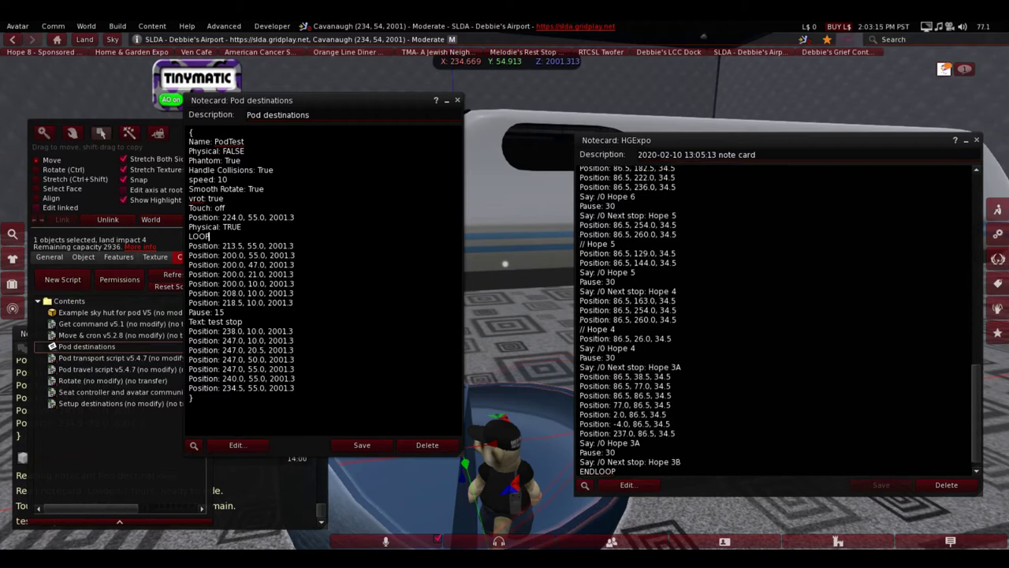
scroll(777, 319, up, 7)
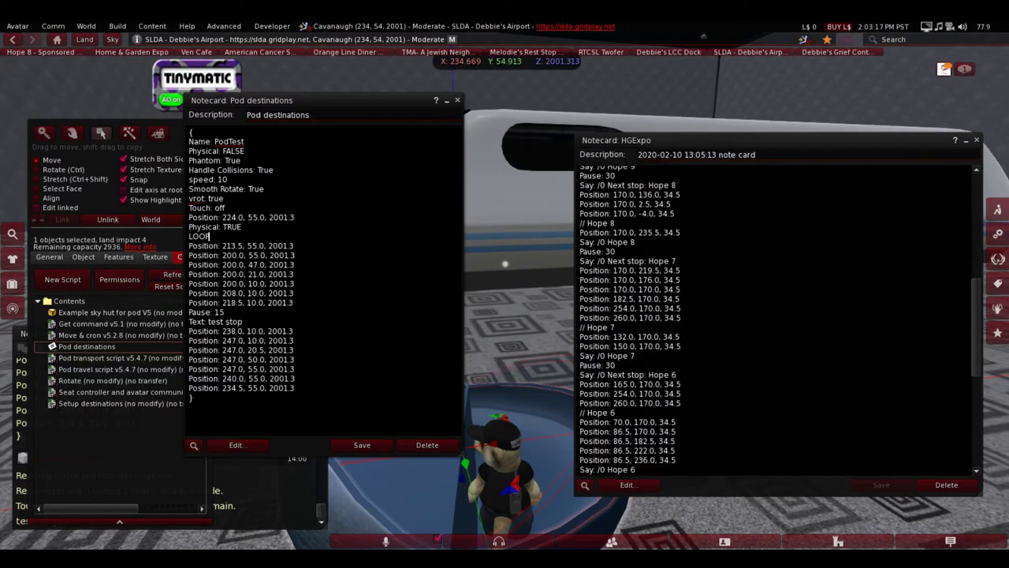
scroll(777, 319, up, 7)
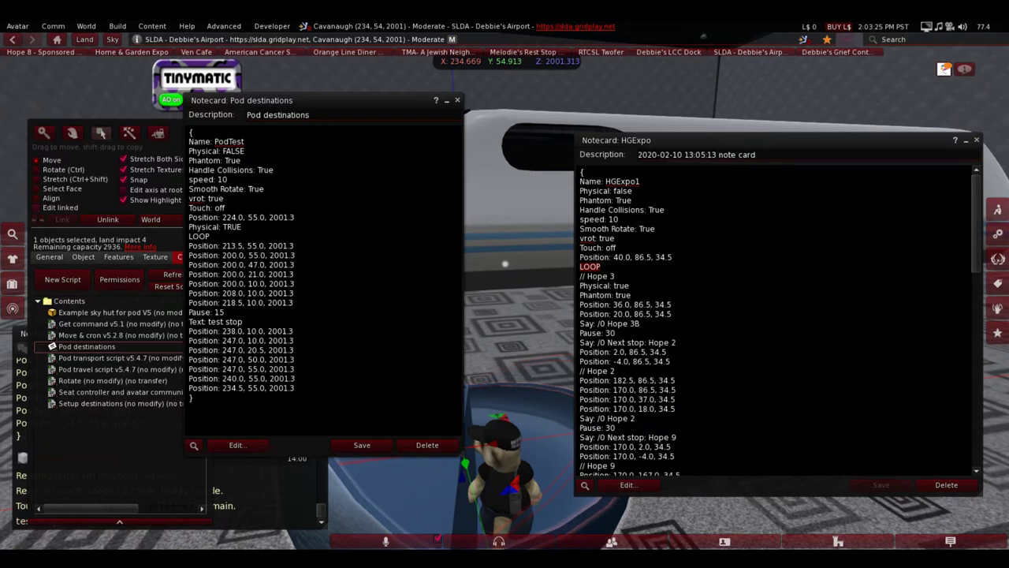
scroll(777, 319, down, 10)
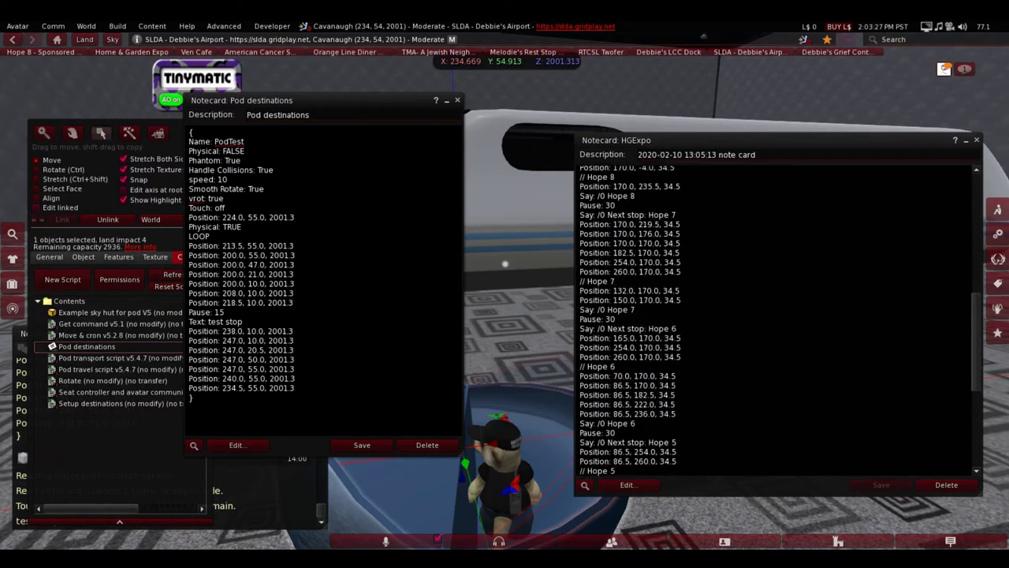
scroll(776, 319, down, 8)
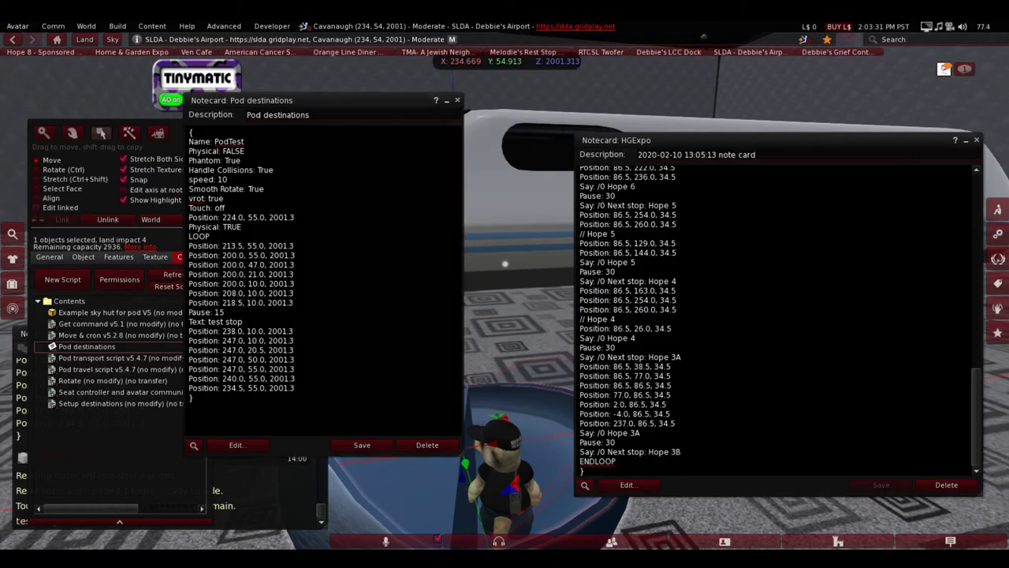
click(297, 388)
key(Return)
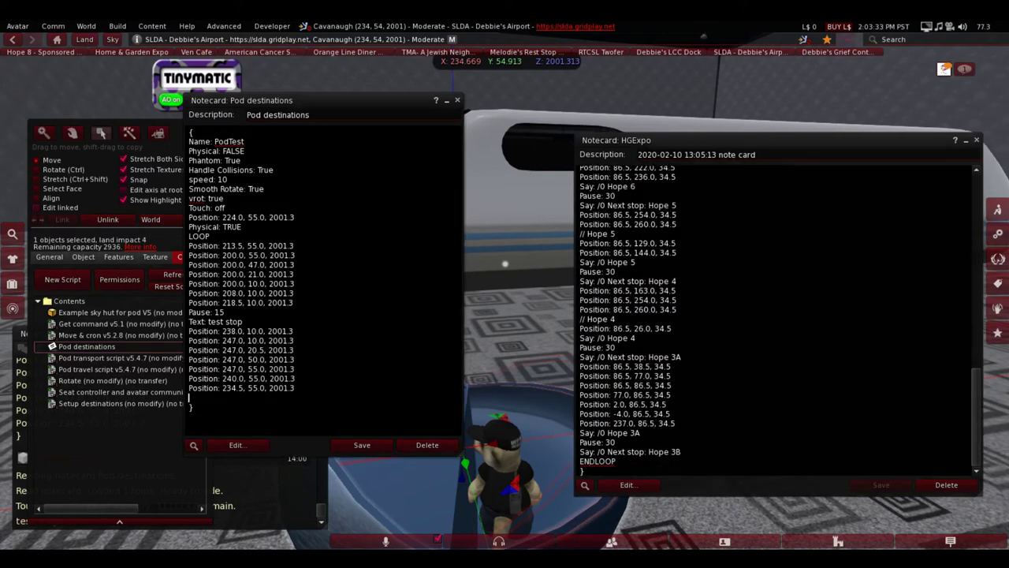
text(ENDLOOP)
key(Return)
- Add a "Pause: 20" line directly above ENDLOOP in Pod destinations
text(PAU)
key(BackSpace)
key(BackSpace)
text(ause: )
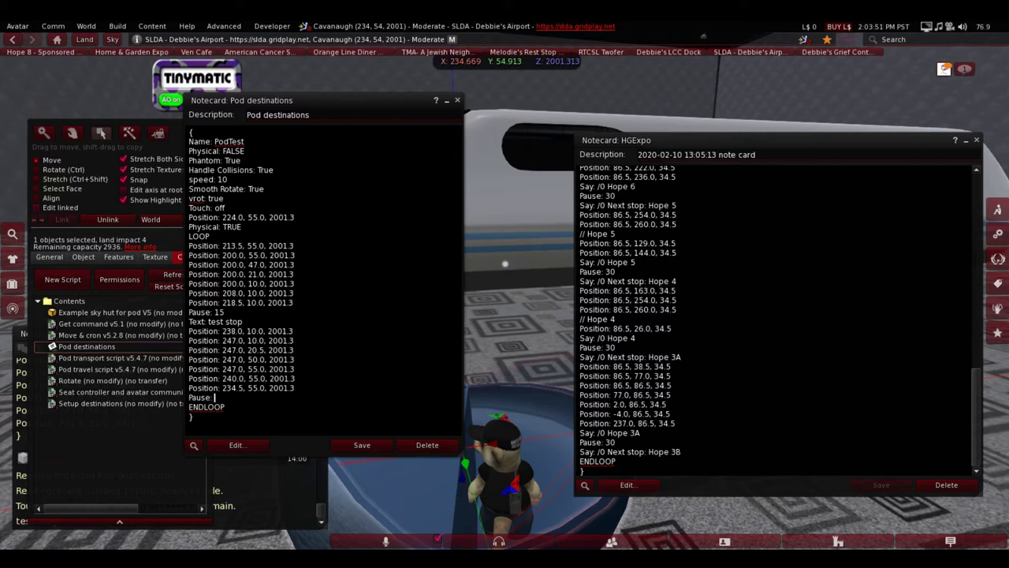
text(20)
key(Return)
key(BackSpace)
- Insert the line "Say: /-1 Arrived" between the last position and "Pause: 20"
key(Up)
key(End)
key(Return)
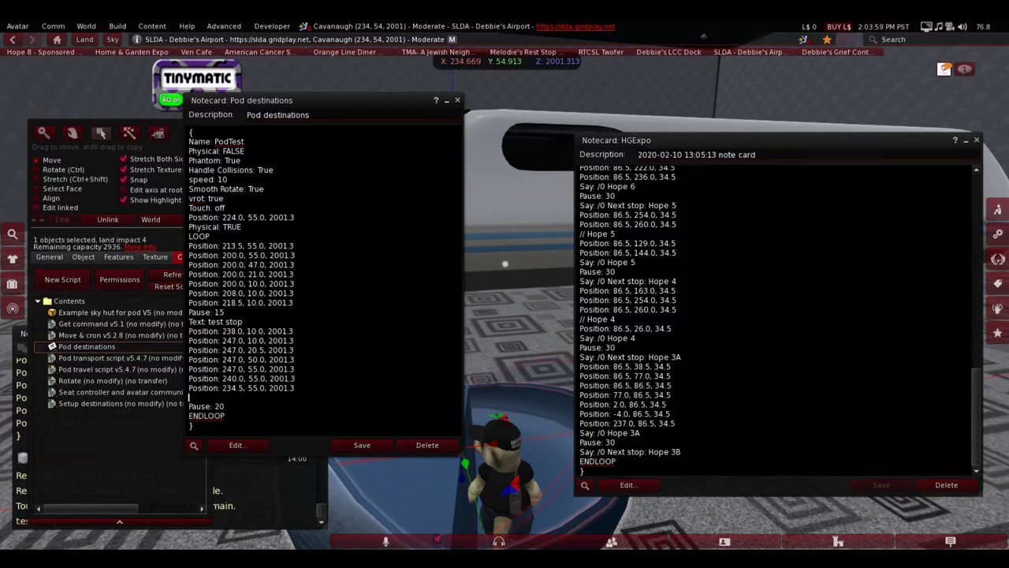
text(Say: /-1 Arrive)
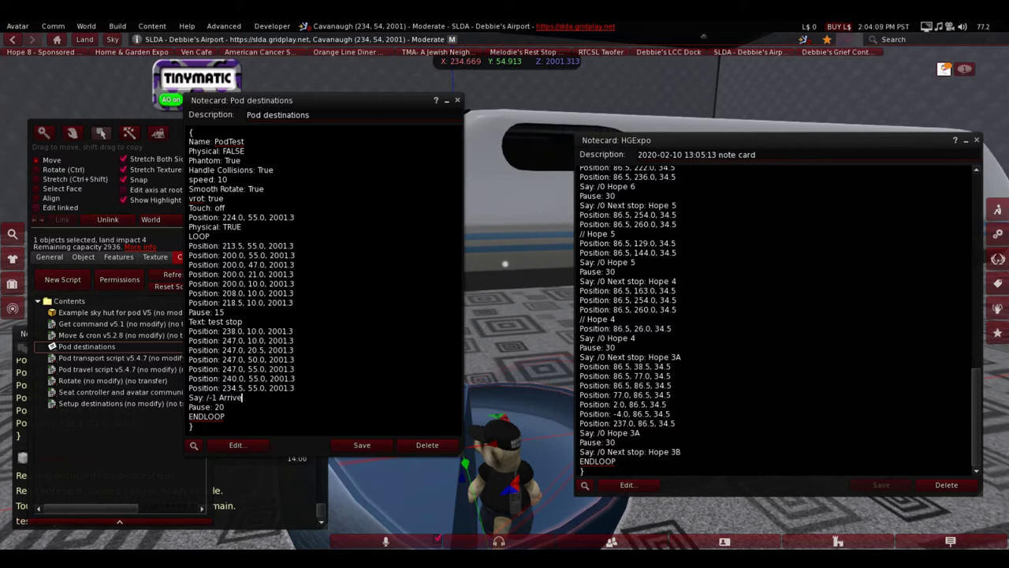
text(d)
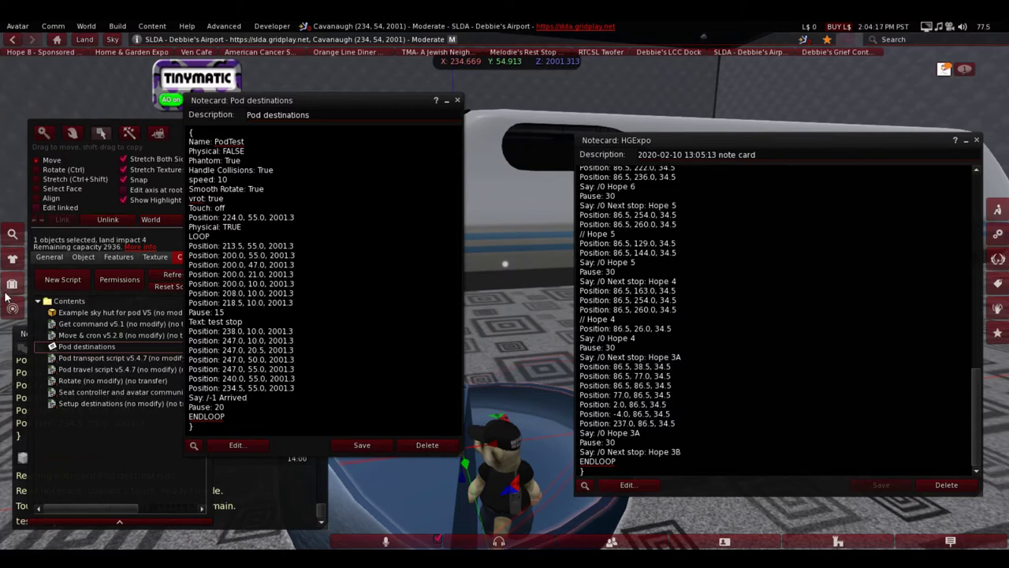
- Look in the inventory at the YavaScript pod auto-rezzer, pod caller and pod timed firer, then close it
click(11, 283)
scroll(772, 409, down, 3)
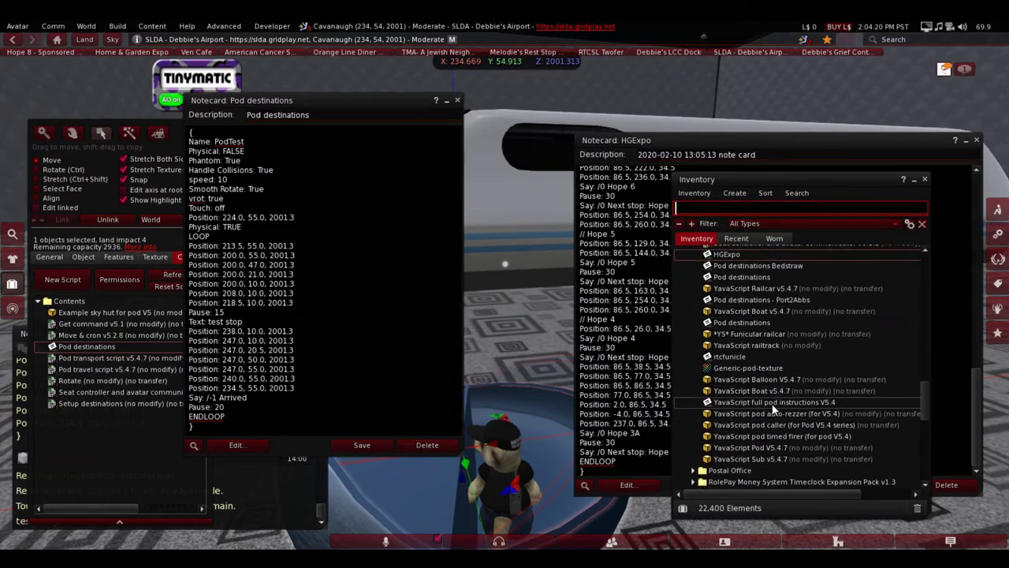
click(751, 417)
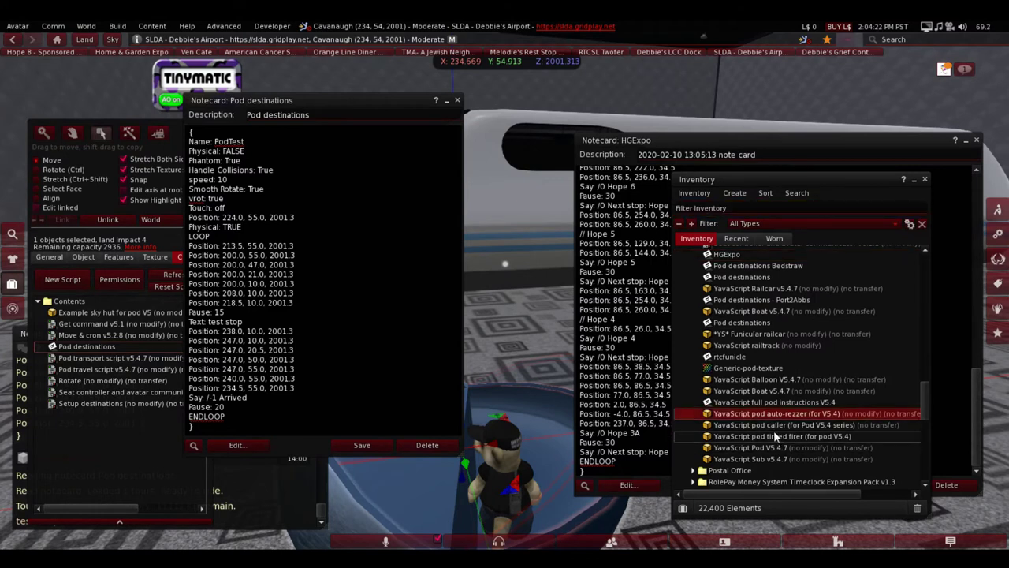
click(769, 426)
click(775, 438)
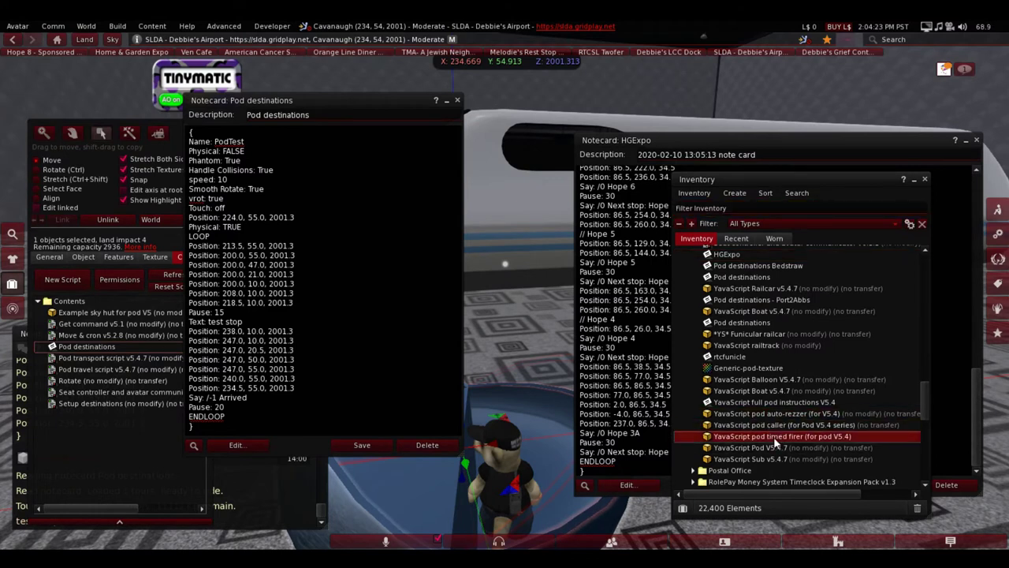
click(925, 180)
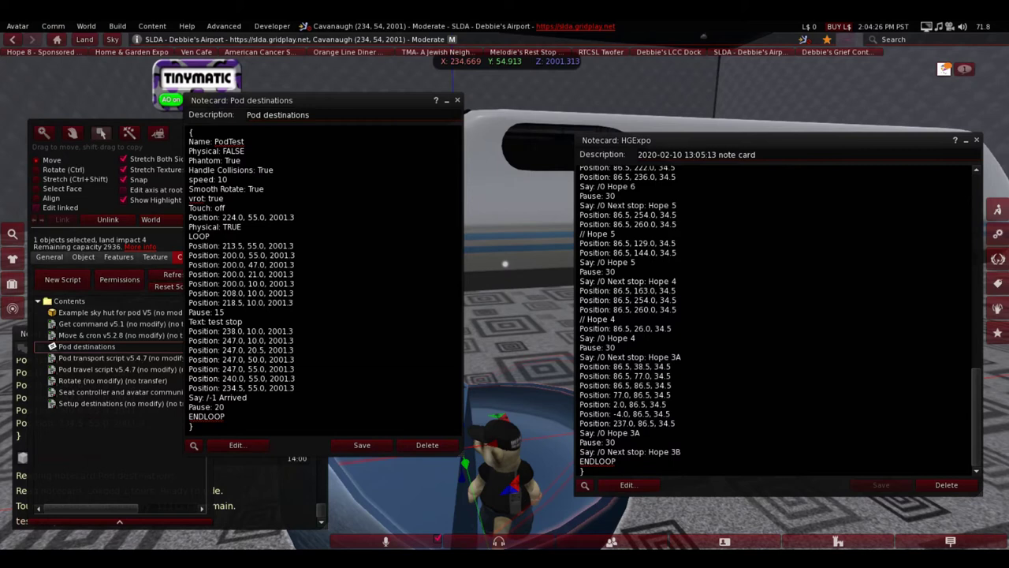
- Insert the line "Say: /-1 Departed" directly below LOOP and save the Pod destinations notecard
drag(247, 397, 205, 398)
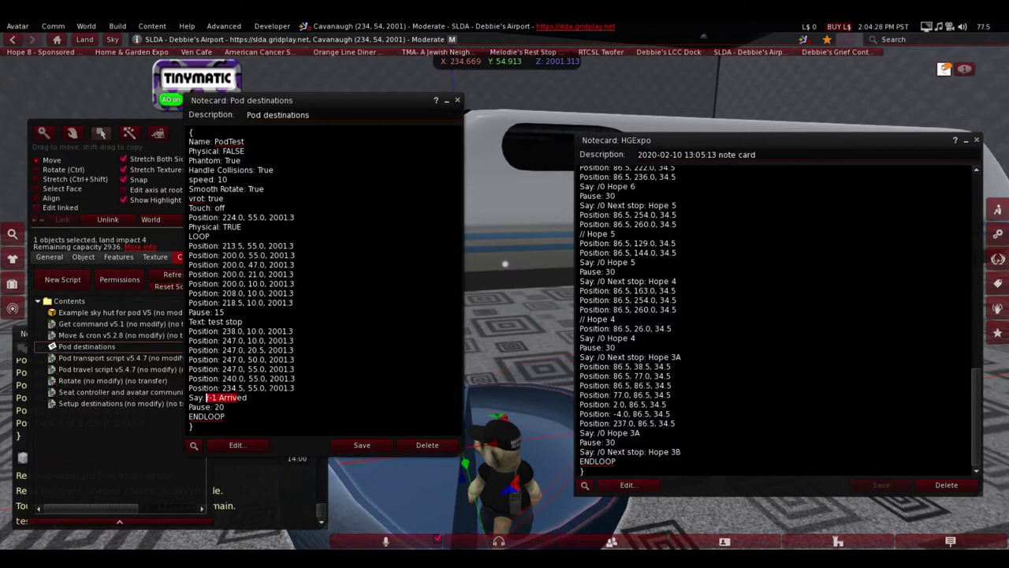
click(247, 398)
key(Return)
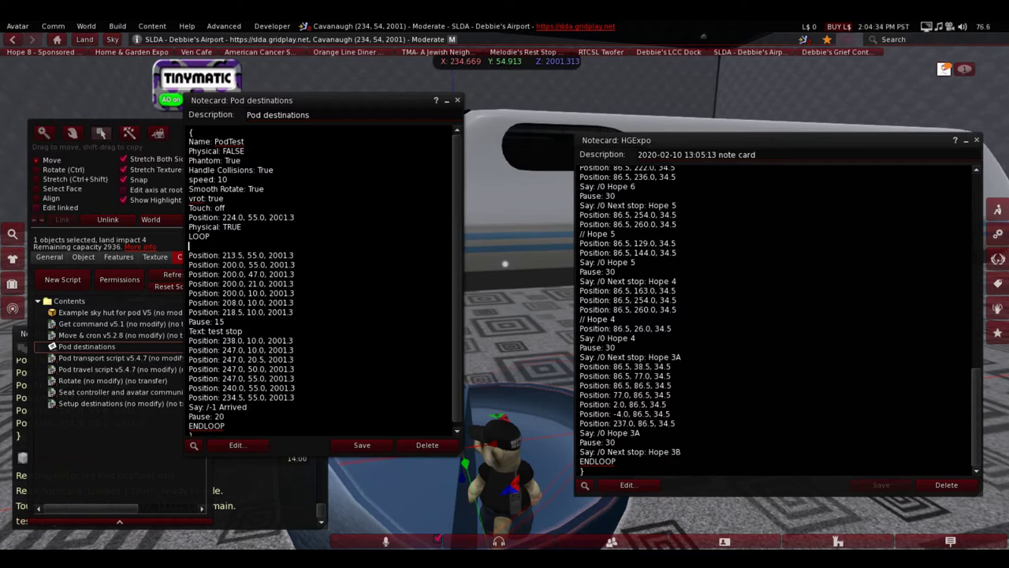
text(Say: /-1 Departed)
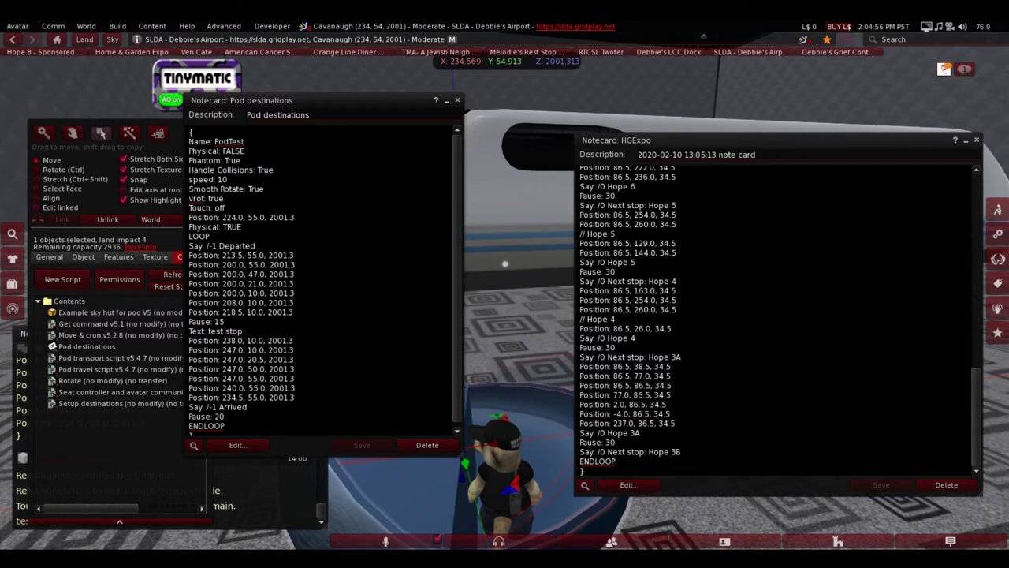
- Return to the start of HGExpo, then close both the HGExpo and Pod destinations notecards
scroll(776, 315, up, 10)
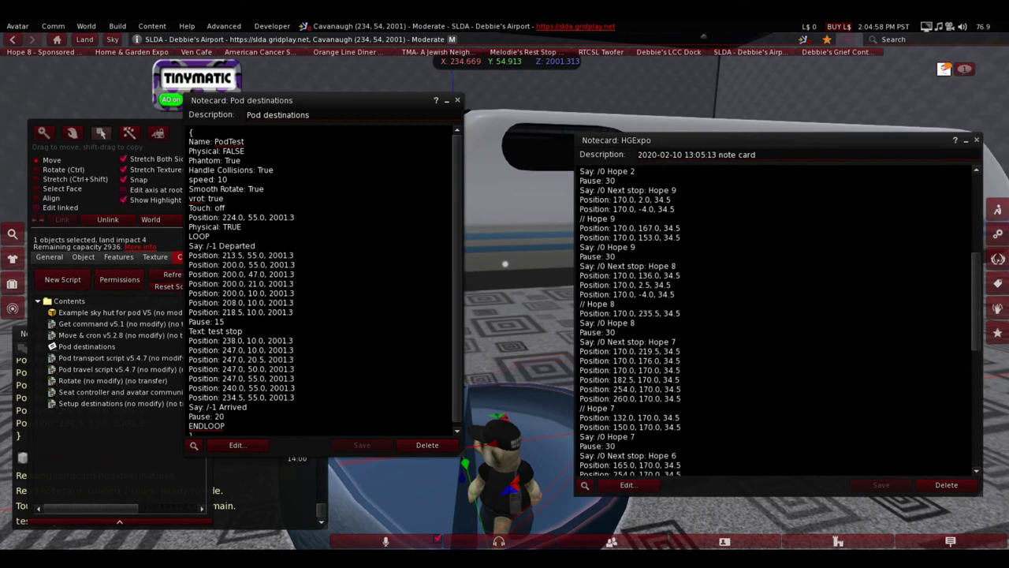
scroll(776, 316, up, 9)
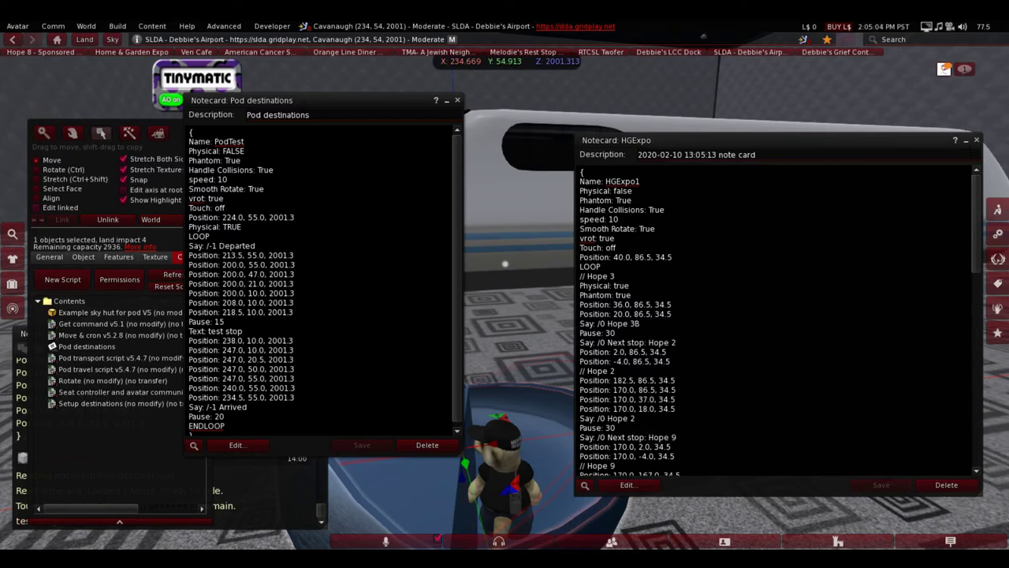
click(976, 139)
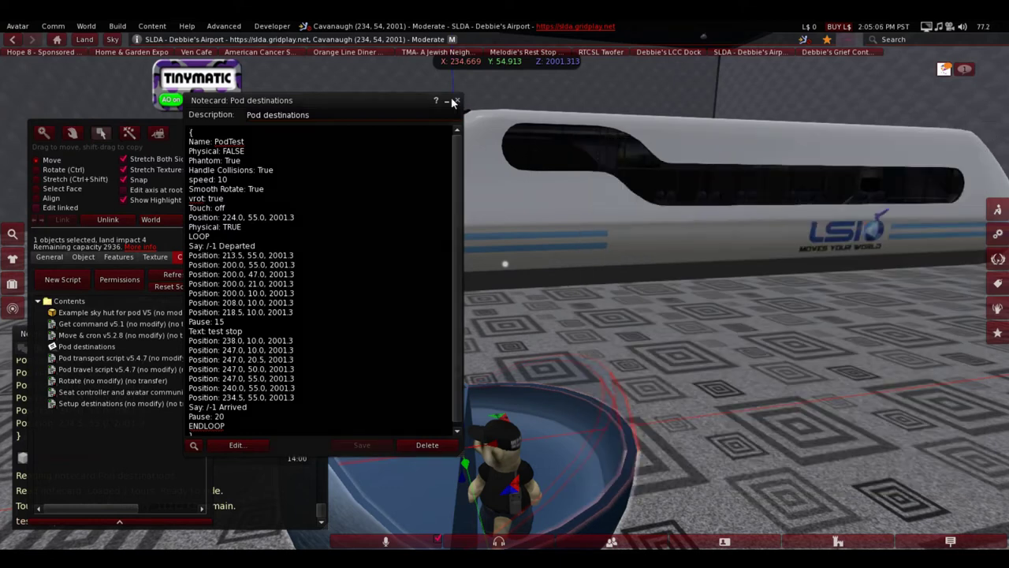
click(457, 100)
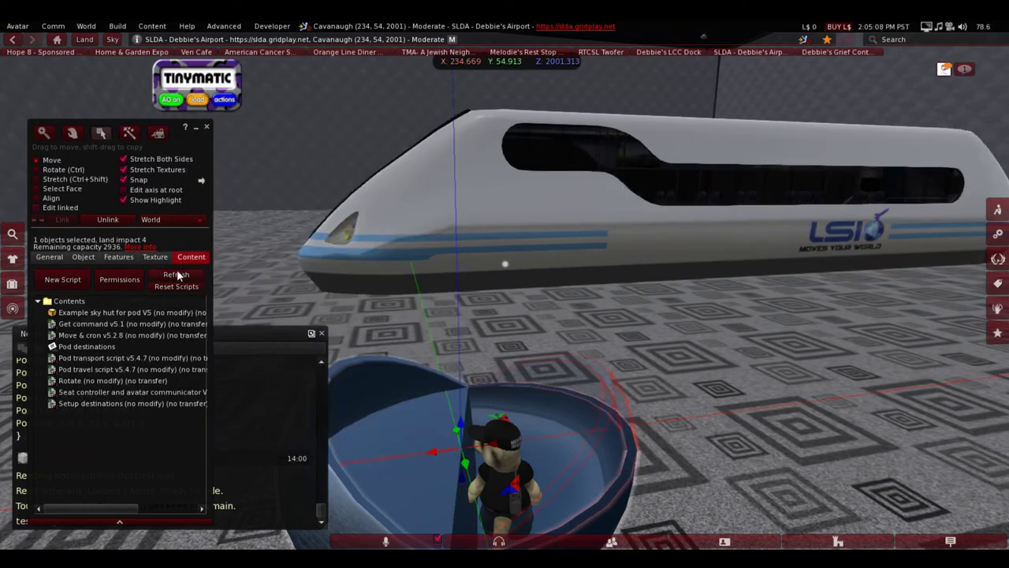
- Move the pod across the floor, closer to the train's side, to about X 228.5, Y 49.0
ctrl+alt+drag(459, 458, 529, 473)
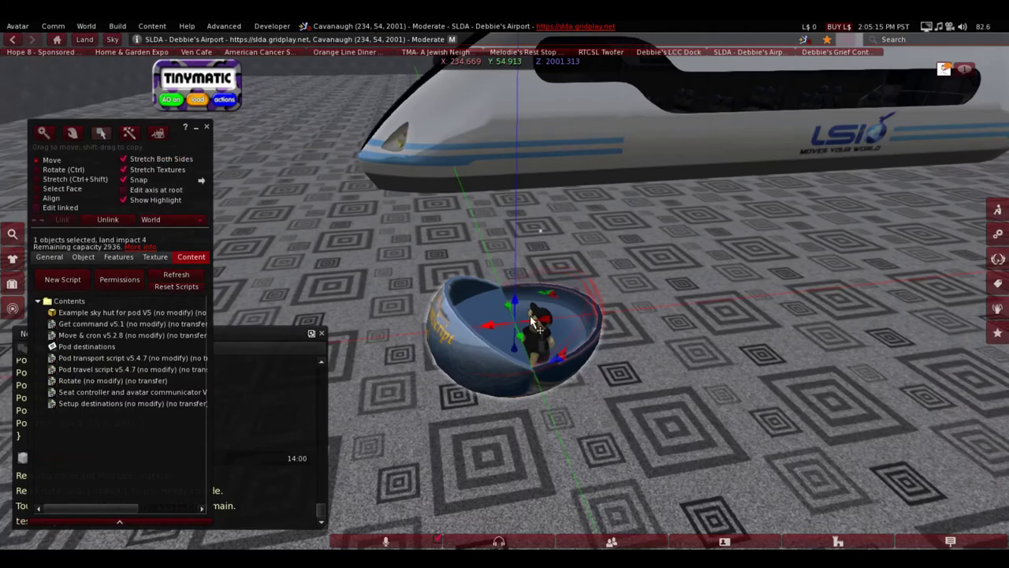
drag(488, 326, 843, 396)
alt+drag(820, 248, 994, 308)
drag(601, 284, 391, 348)
key(Up)
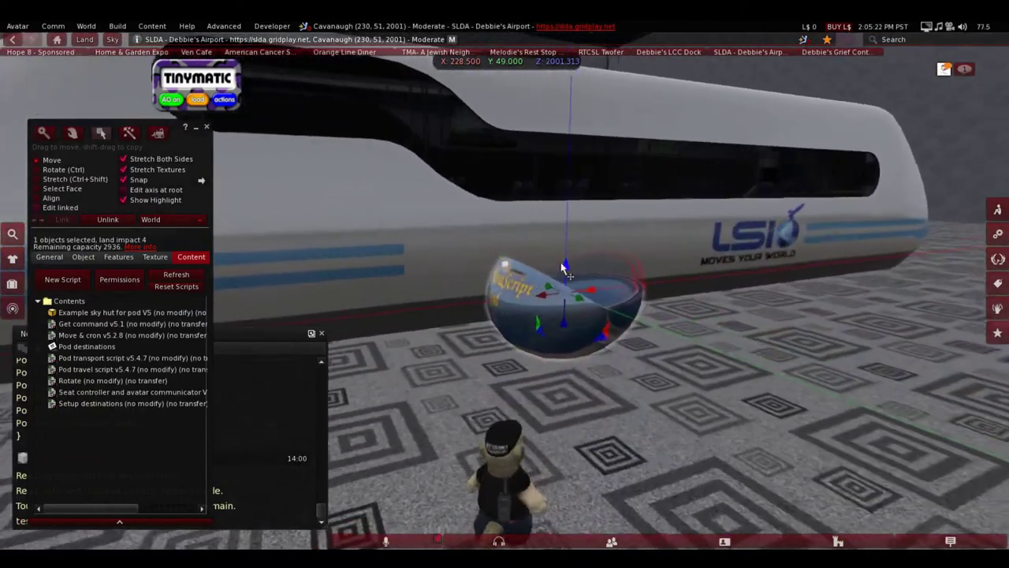
- Select the LSI Zephyr train and raise it above the pod to a height of about Z 2008
click(548, 209)
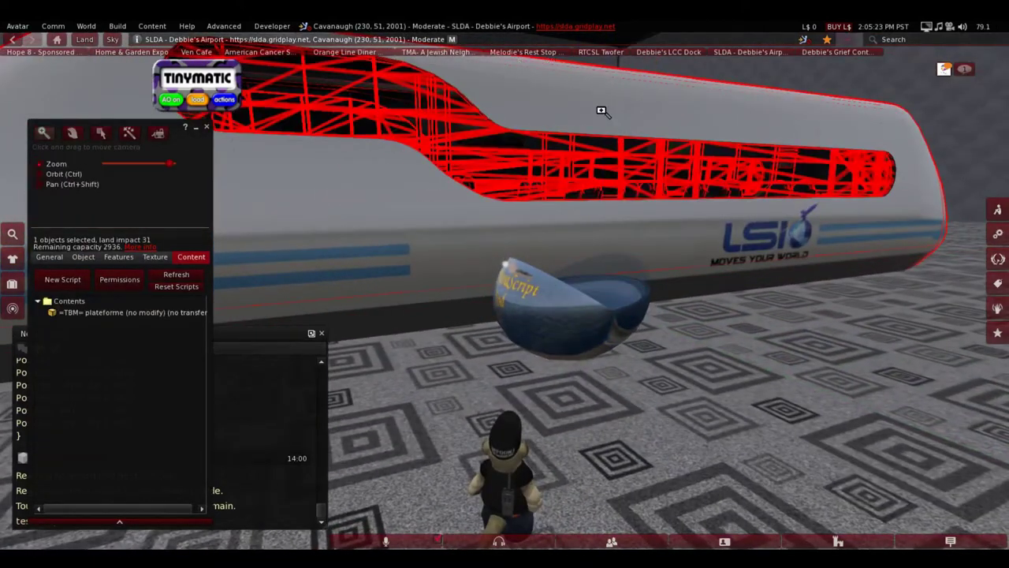
alt+drag(601, 112, 495, 281)
key(Up)
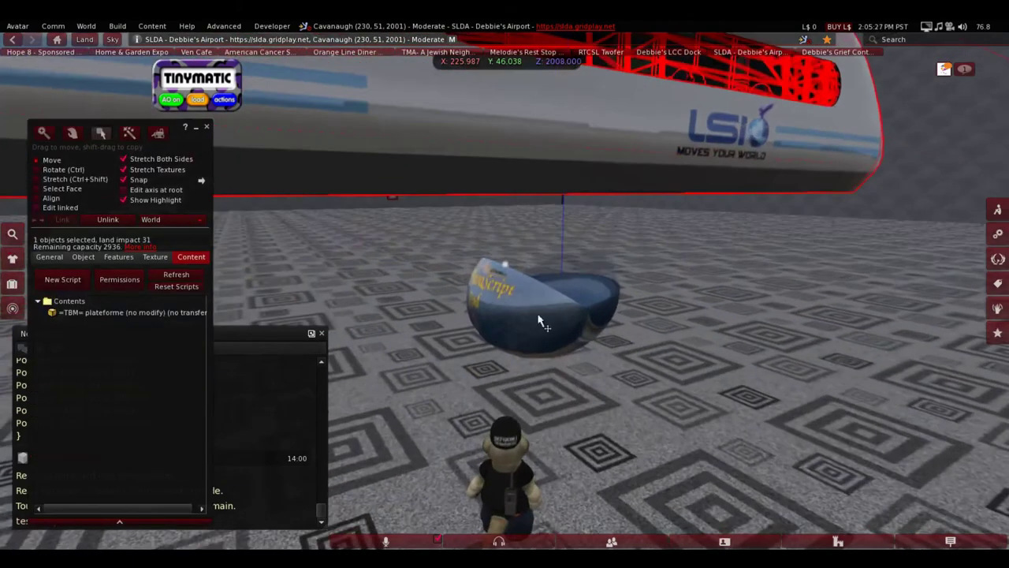
- Shift the LSI Zephyr train along the X axis to about X 228, lining it up above the pod
click(563, 320)
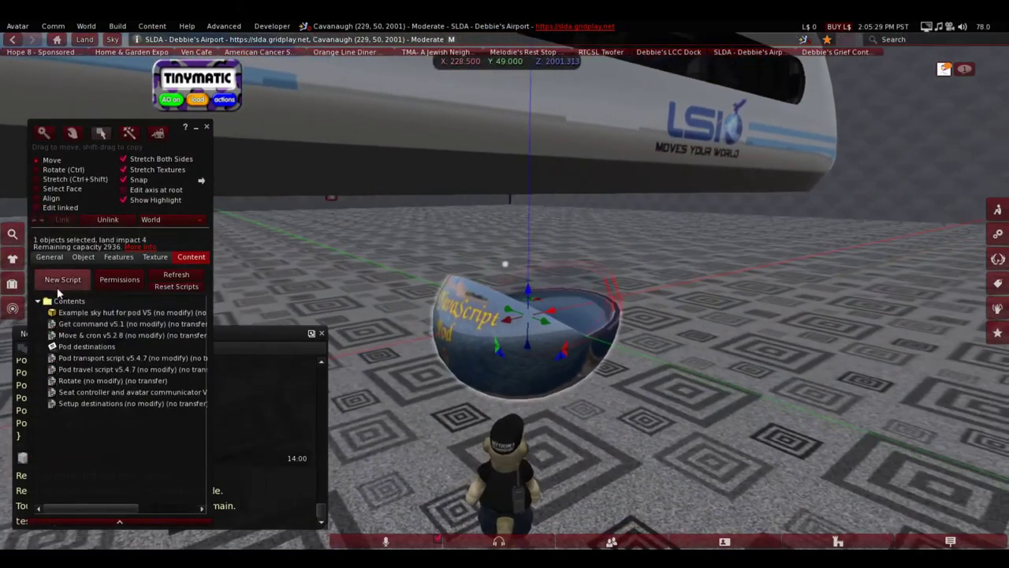
key(Right)
key(Up)
key(Left)
key(Left)
click(649, 142)
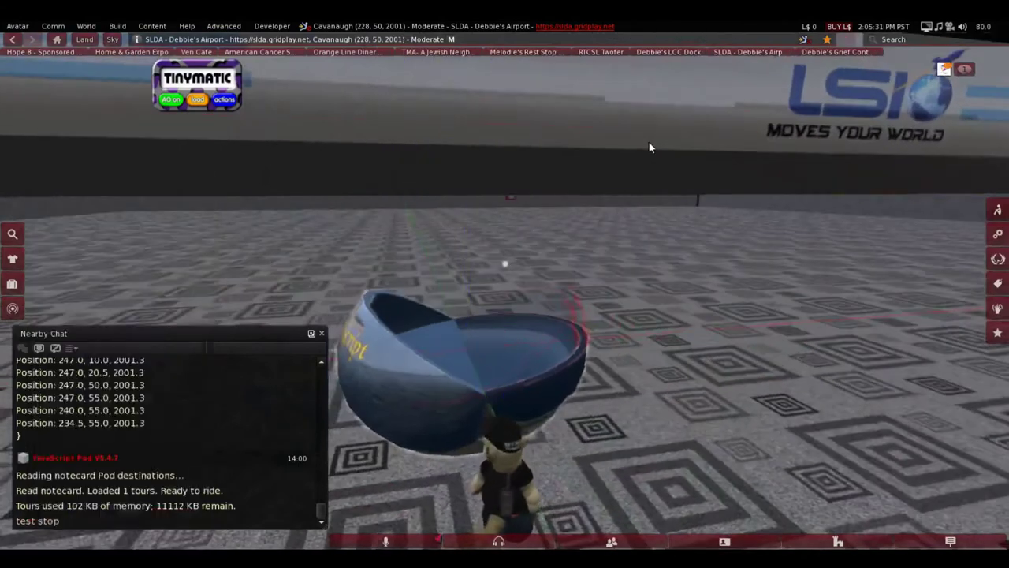
key(Down)
alt+click(548, 145)
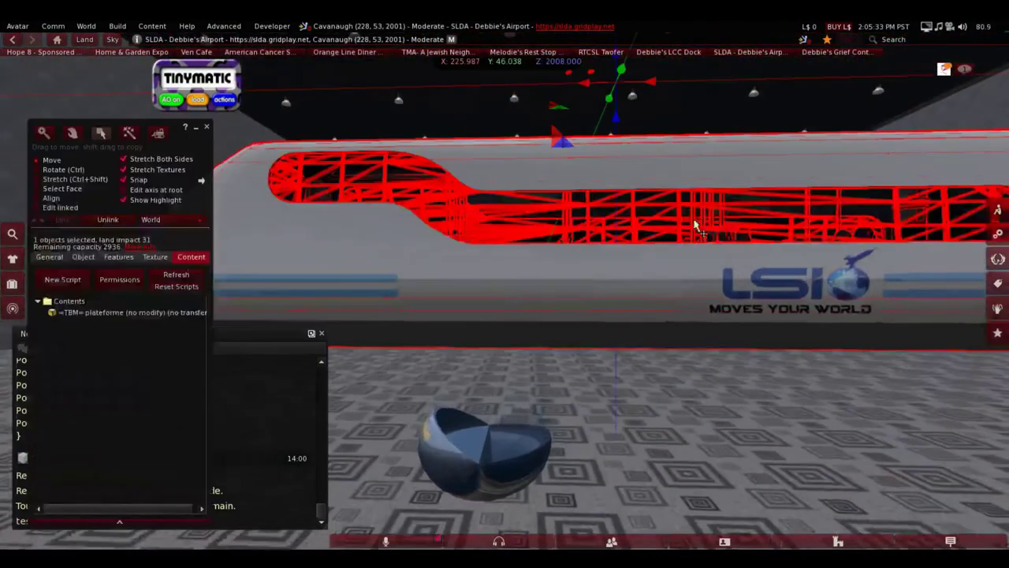
drag(596, 82, 484, 269)
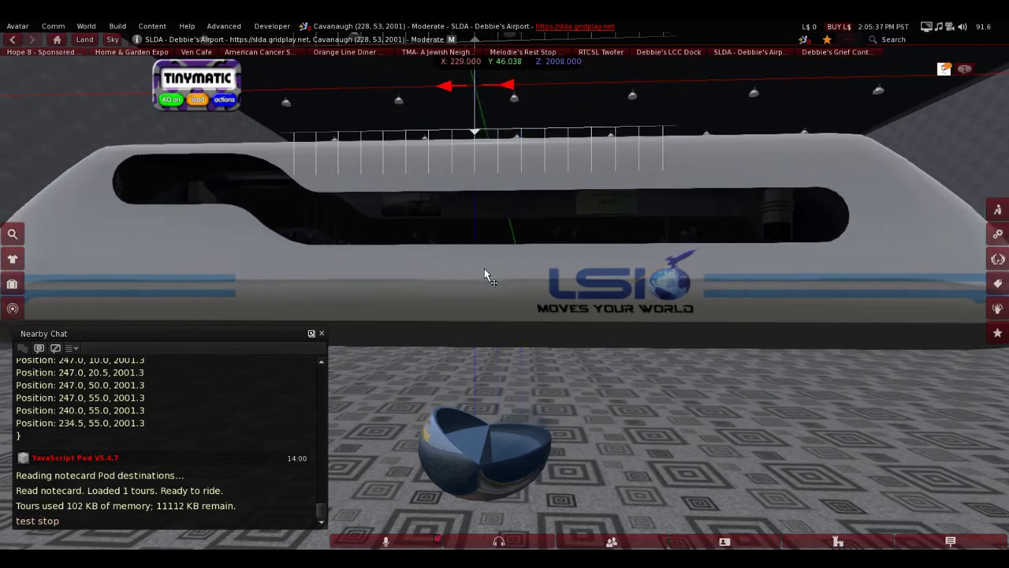
key(ctrl+3)
key(Escape)
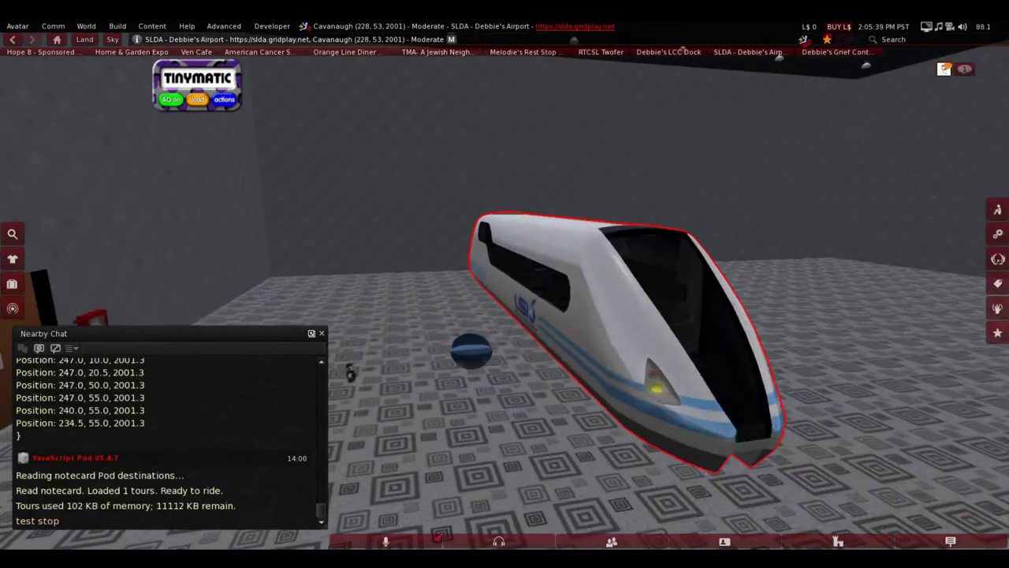
- Shift the train sideways along the Y axis so that it sits over the pod
key(ctrl+3)
key(Escape)
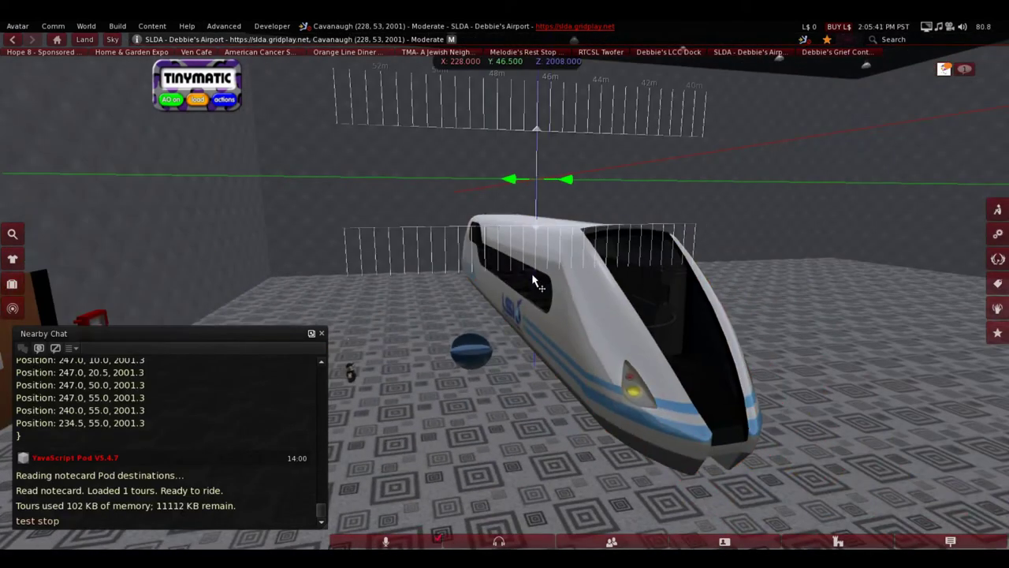
drag(526, 278, 509, 255)
- Select the pod and move it beneath the train to X 228.0, Y 48.0
click(511, 351)
alt+drag(511, 341, 516, 293)
key(Escape)
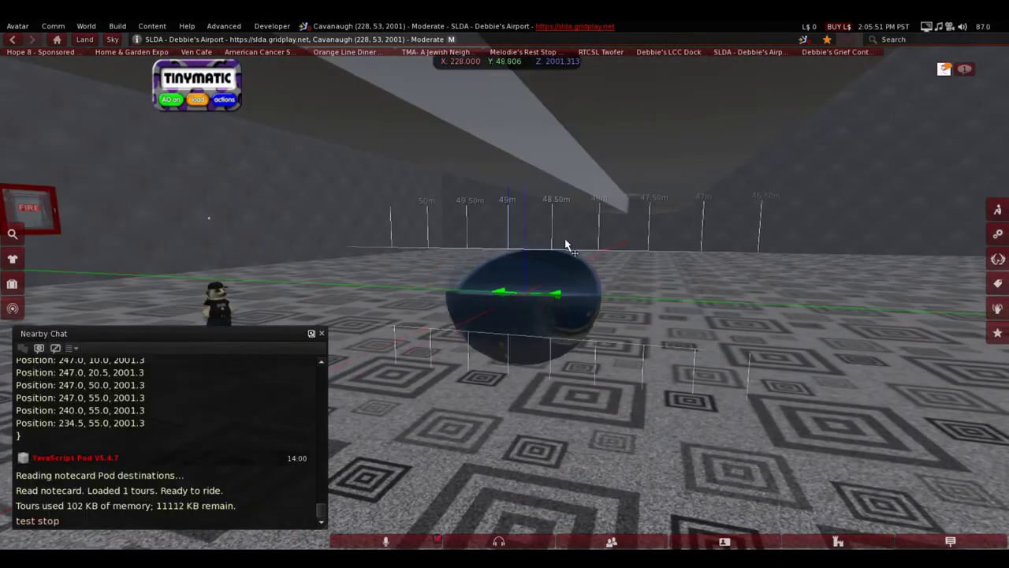
alt+drag(511, 296, 507, 295)
key(Up)
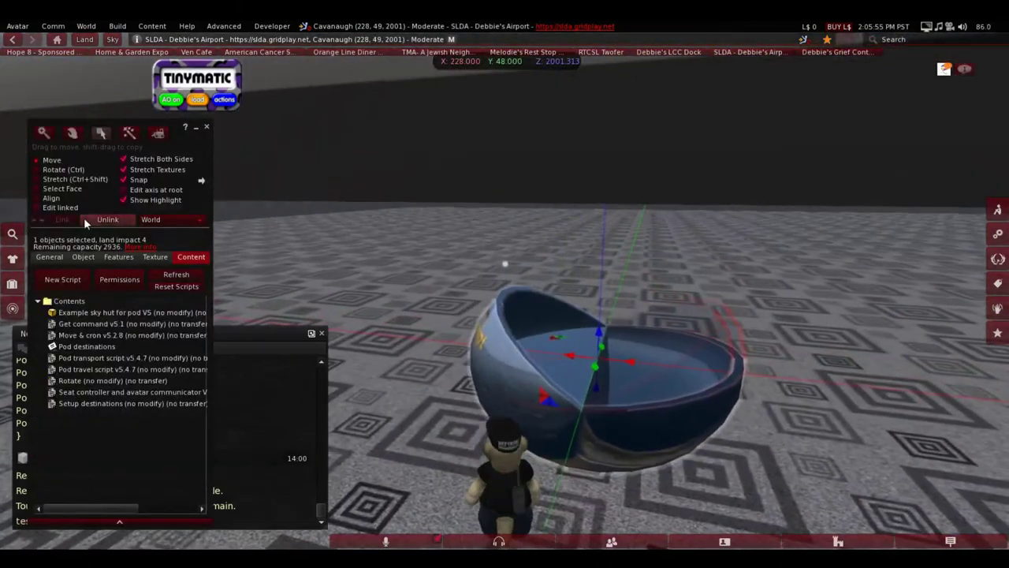
- Examine the pod's individual linked parts and unlink the pod into separate objects
click(46, 209)
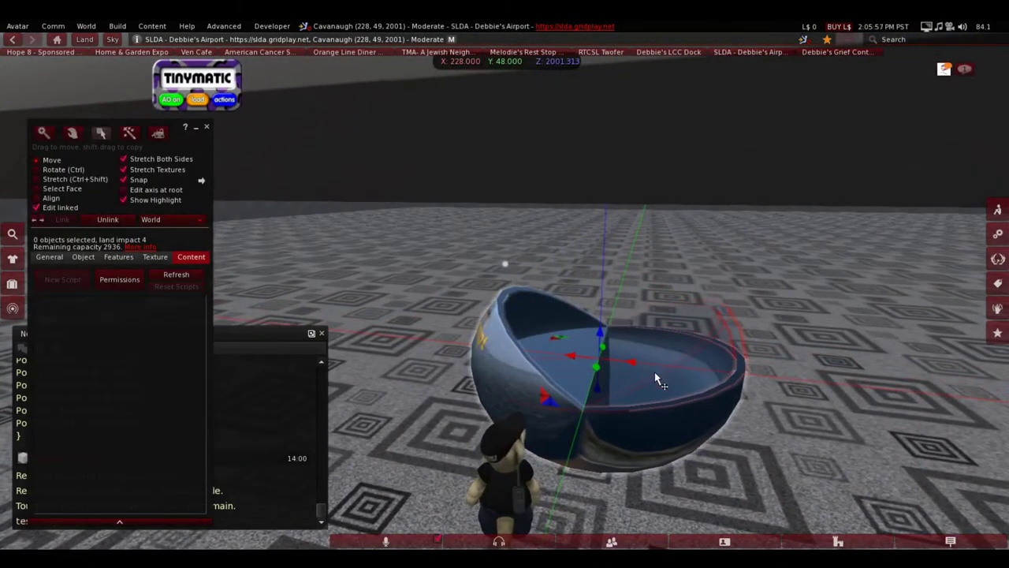
click(675, 388)
alt+drag(591, 364, 588, 268)
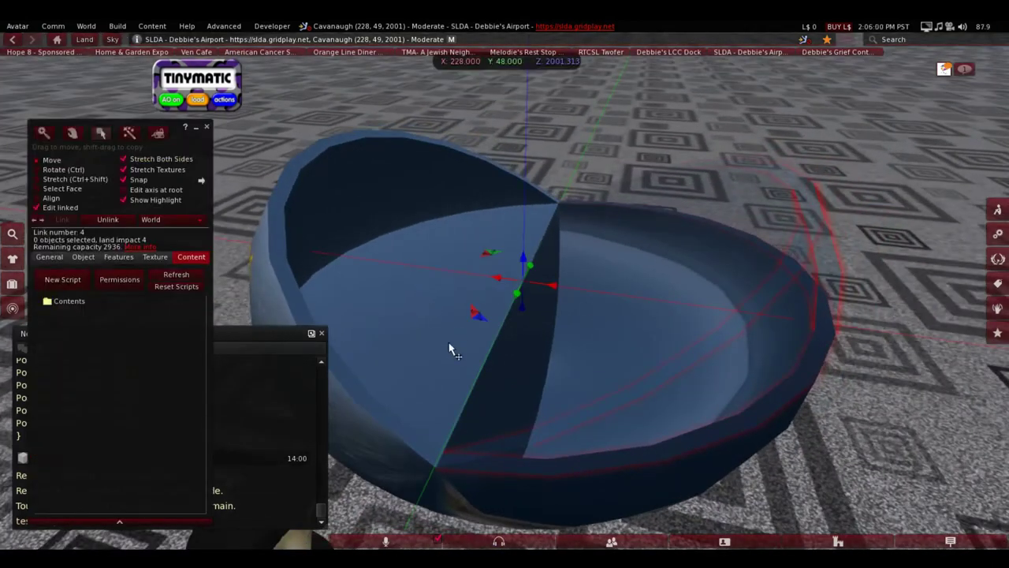
click(509, 370)
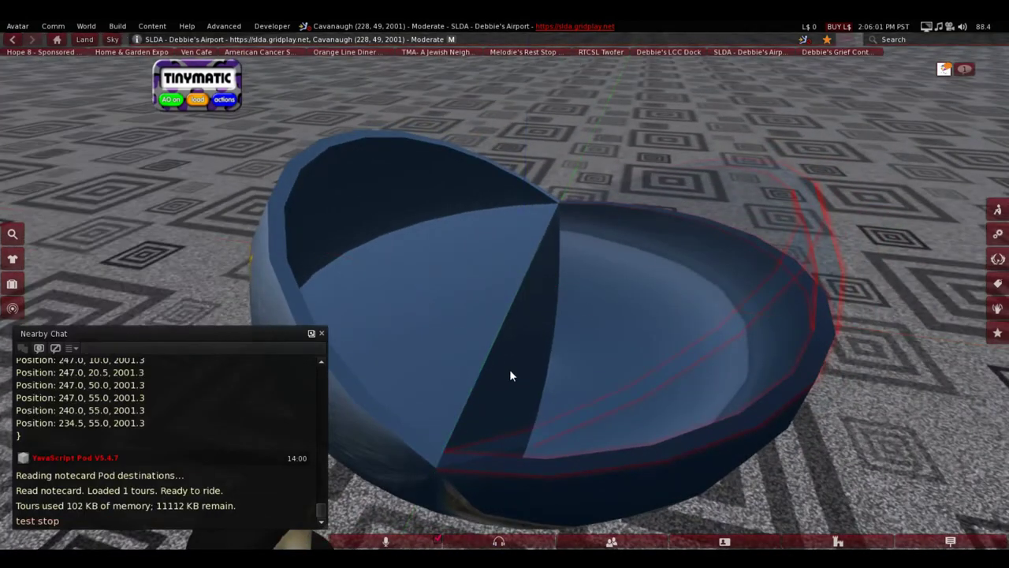
alt+drag(536, 236, 355, 229)
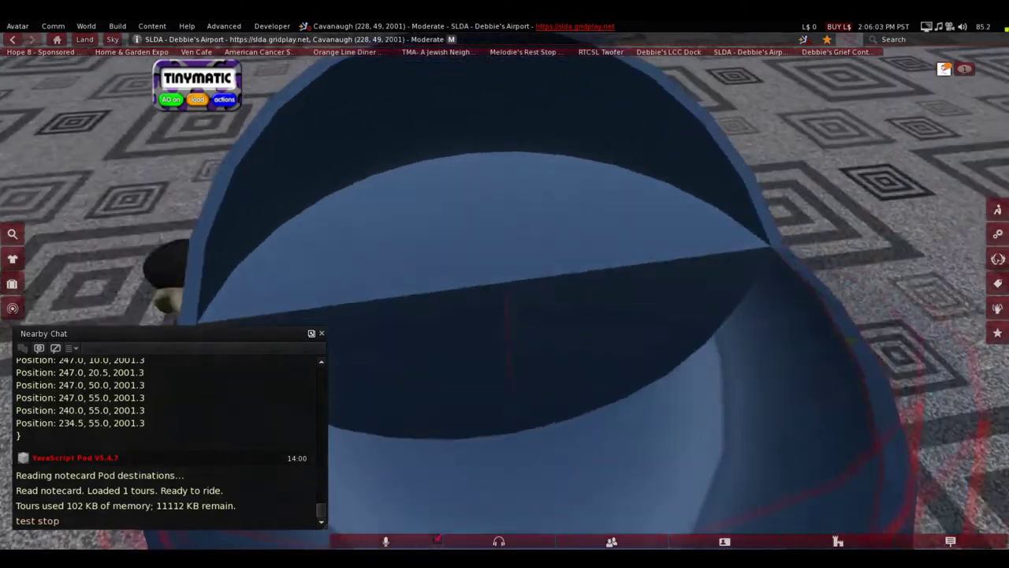
click(608, 308)
alt+drag(605, 308, 604, 304)
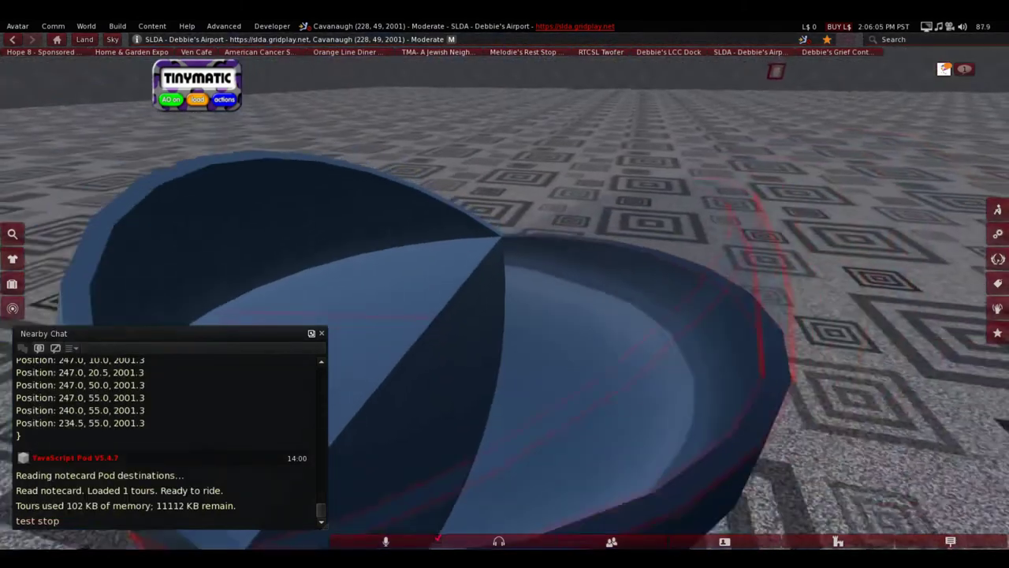
key(ctrl+3)
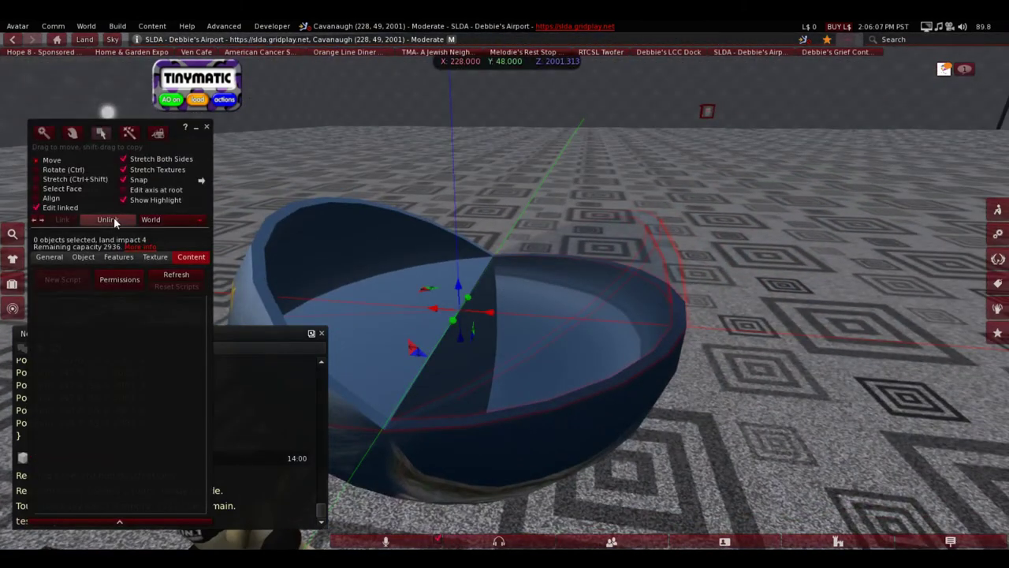
click(108, 219)
- Exclude the outer shell that holds the scripts from the selection and delete the pod's other three parts
click(482, 322)
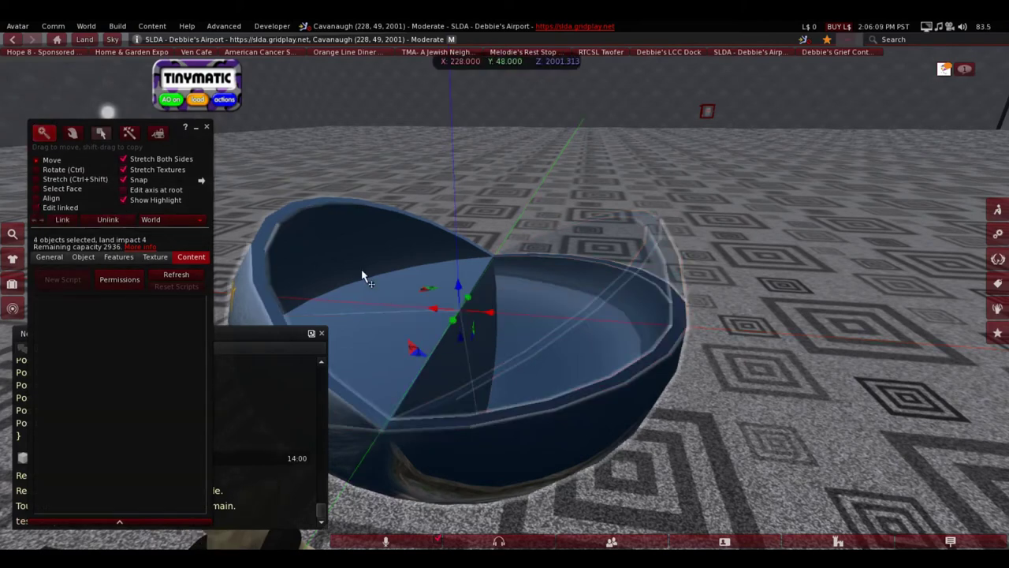
shift+click(293, 238)
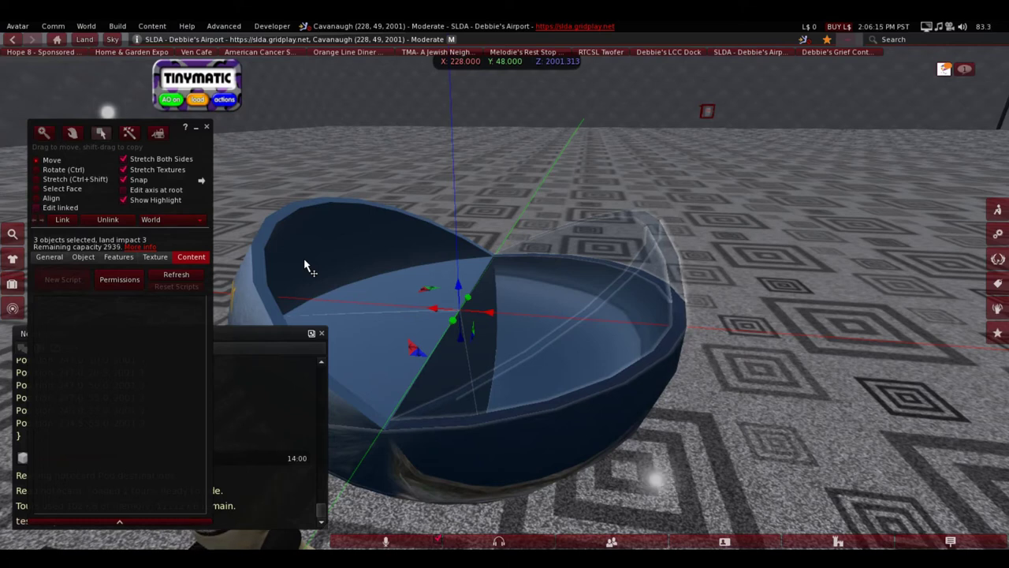
key(Delete)
- Turn the remaining pod shell into a full solid sphere by setting its Hollow and Path Cut begin to 0
click(365, 293)
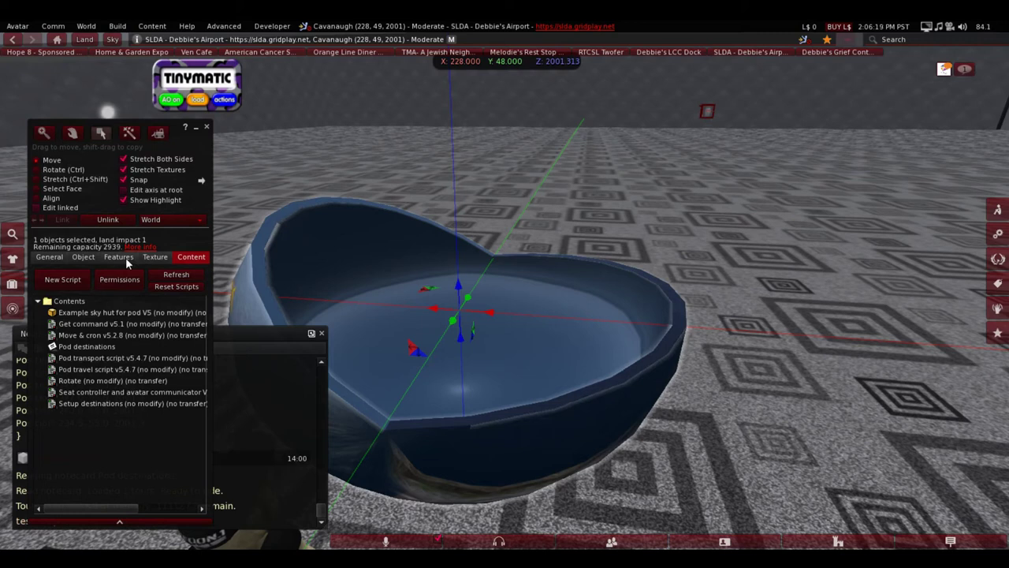
click(82, 259)
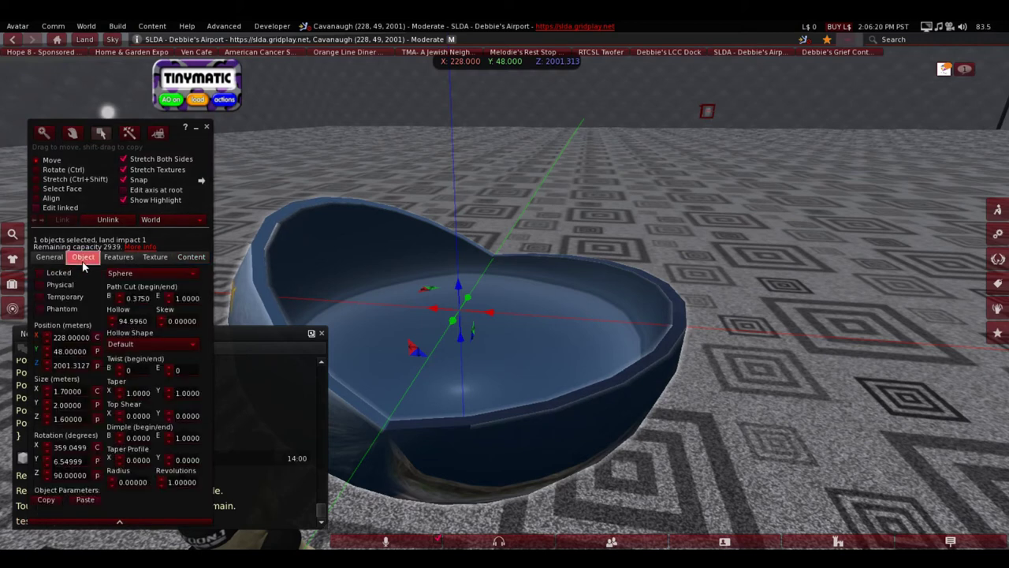
click(110, 327)
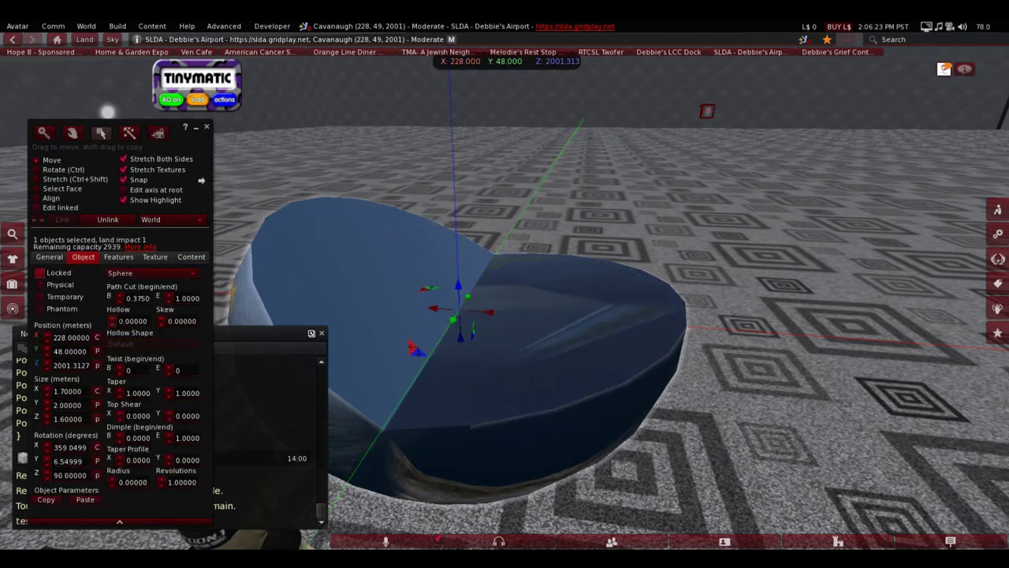
click(120, 302)
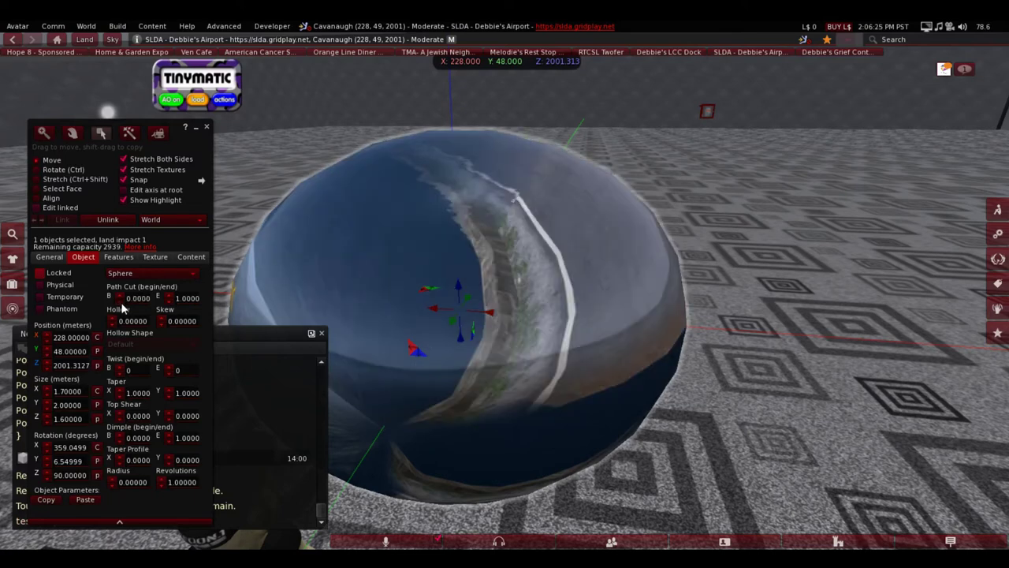
- Apply the *Default Transparent Texture to the whole sphere
ctrl+alt+drag(507, 358, 347, 316)
alt+drag(518, 296, 518, 363)
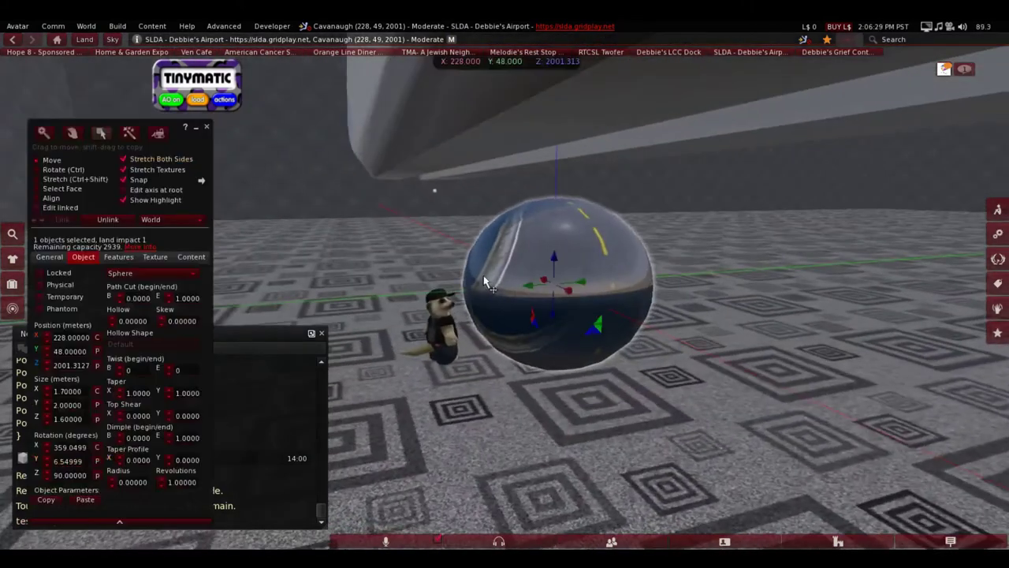
click(157, 257)
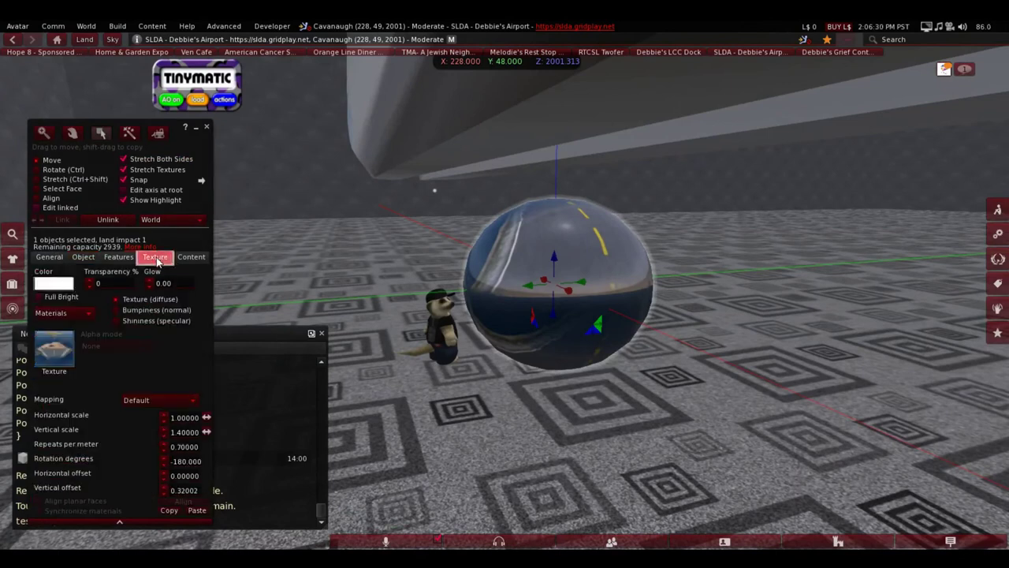
click(53, 350)
click(289, 288)
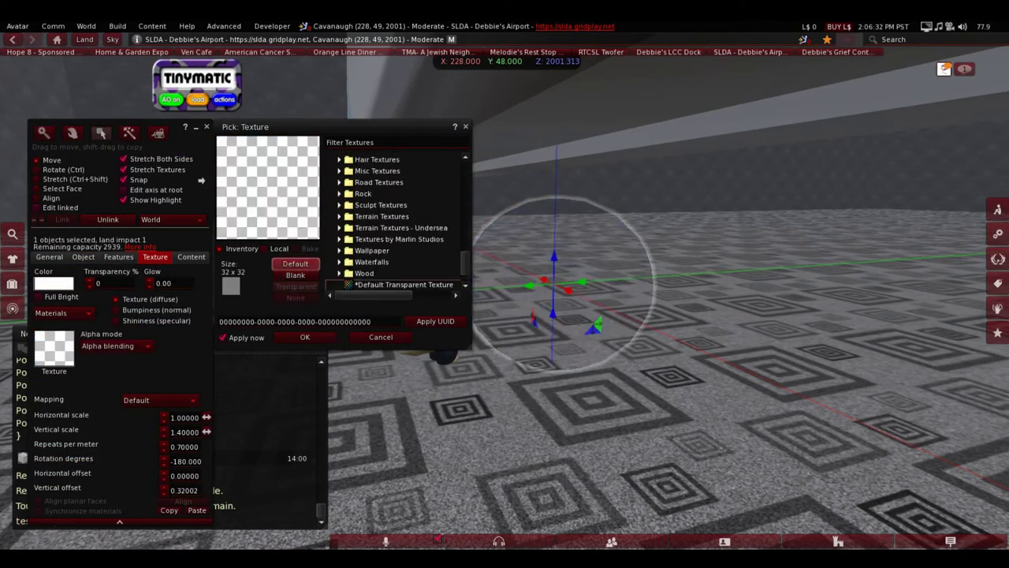
click(305, 337)
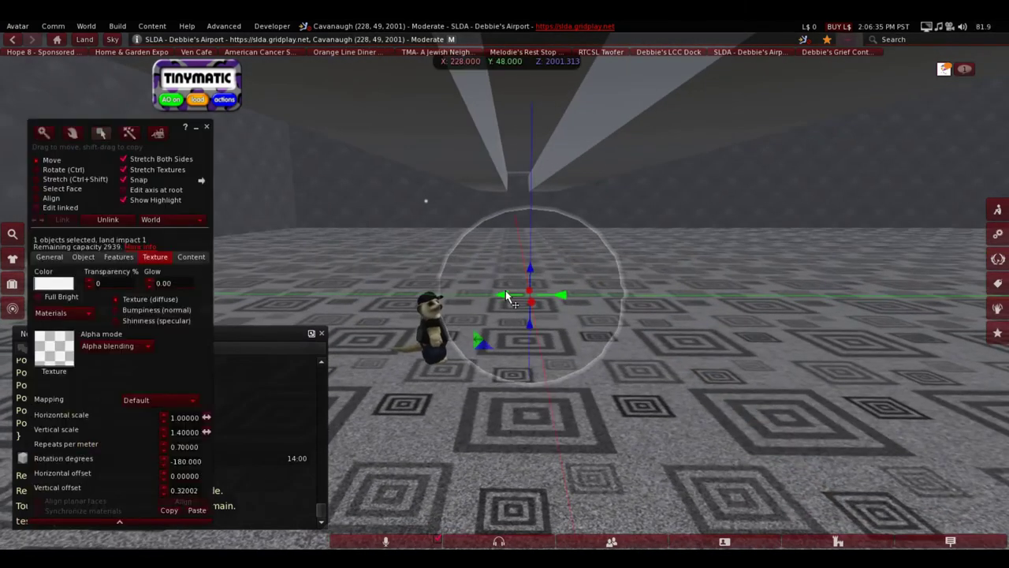
- Rotate the sphere to level it, bringing its Y rotation to about 0 degrees
ctrl+alt+drag(505, 293, 410, 328)
key(ctrl+shift)
alt+drag(464, 242, 601, 308)
key(ctrl)
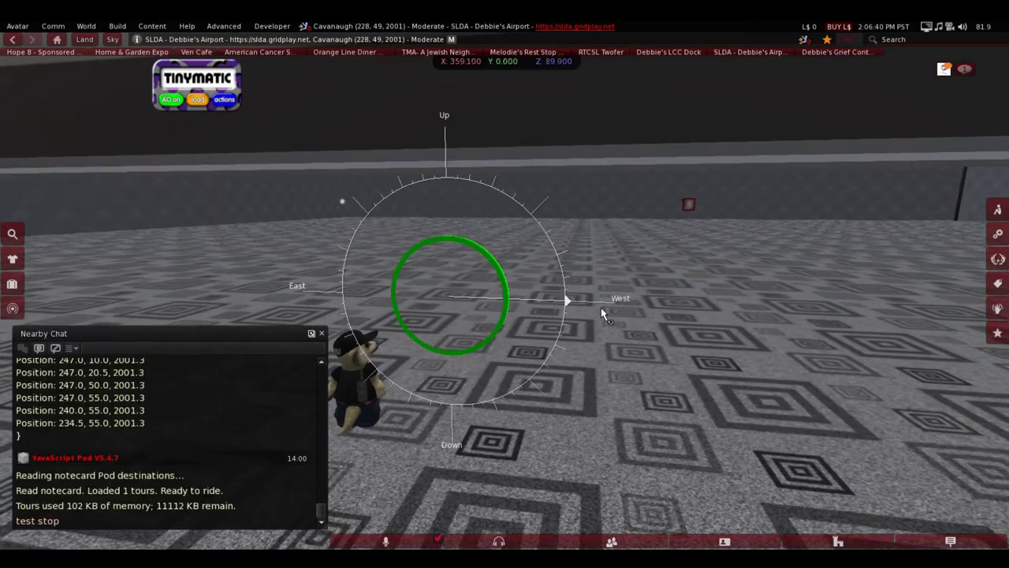
key(ctrl+shift)
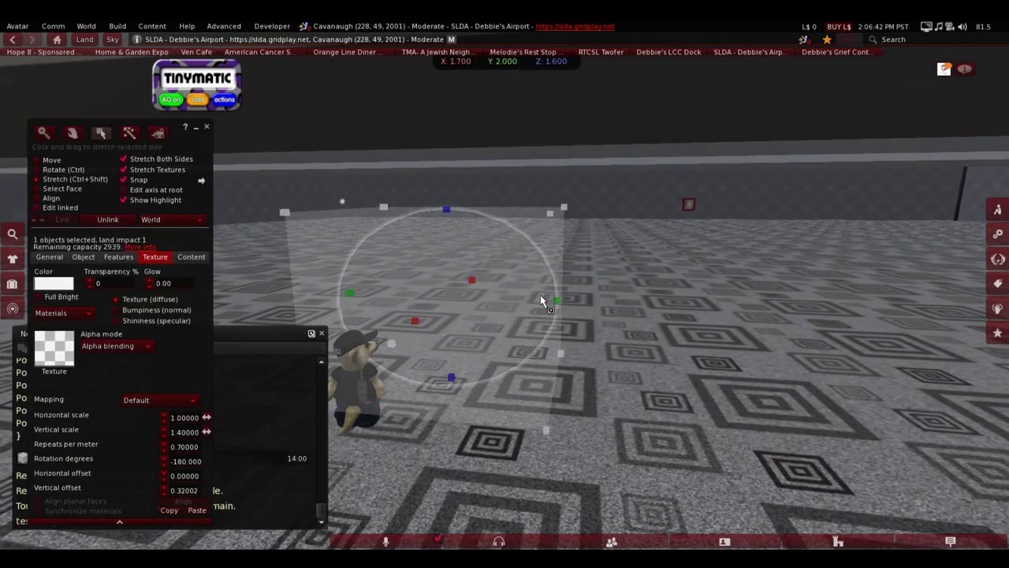
key(ctrl)
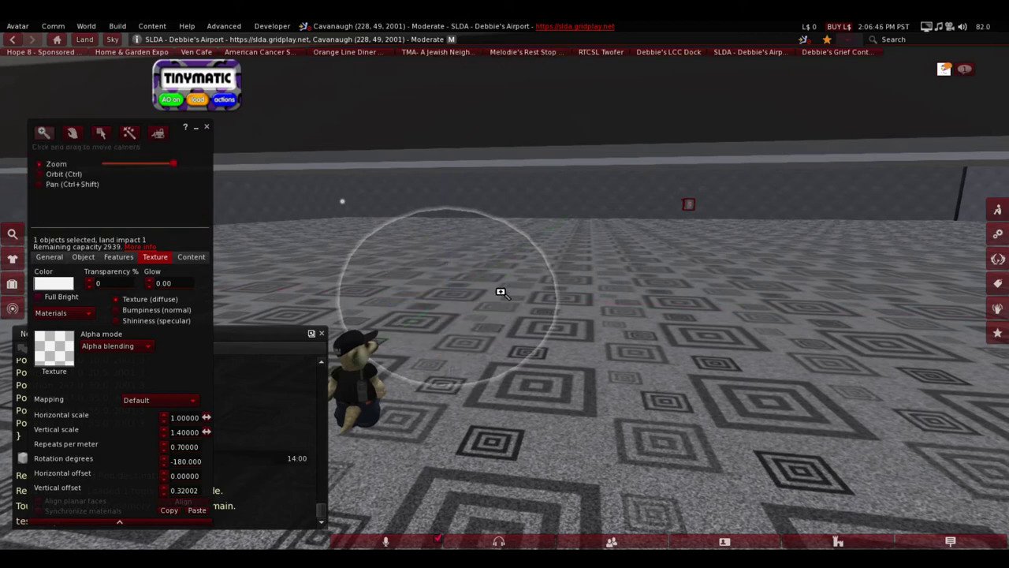
- Raise the invisible sphere off the floor to a height of Z 2002
alt+drag(502, 293, 279, 308)
click(499, 276)
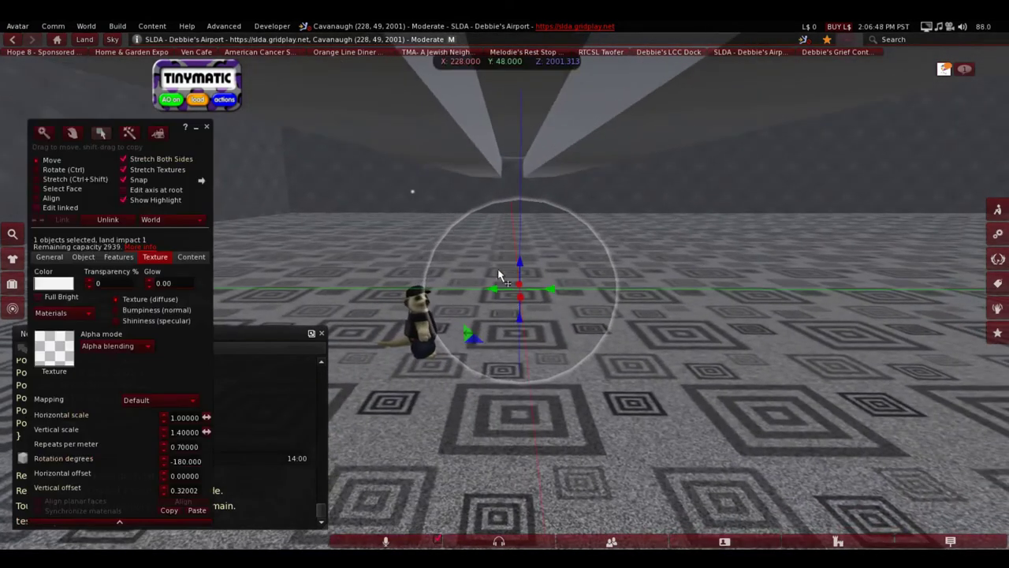
drag(527, 272, 475, 213)
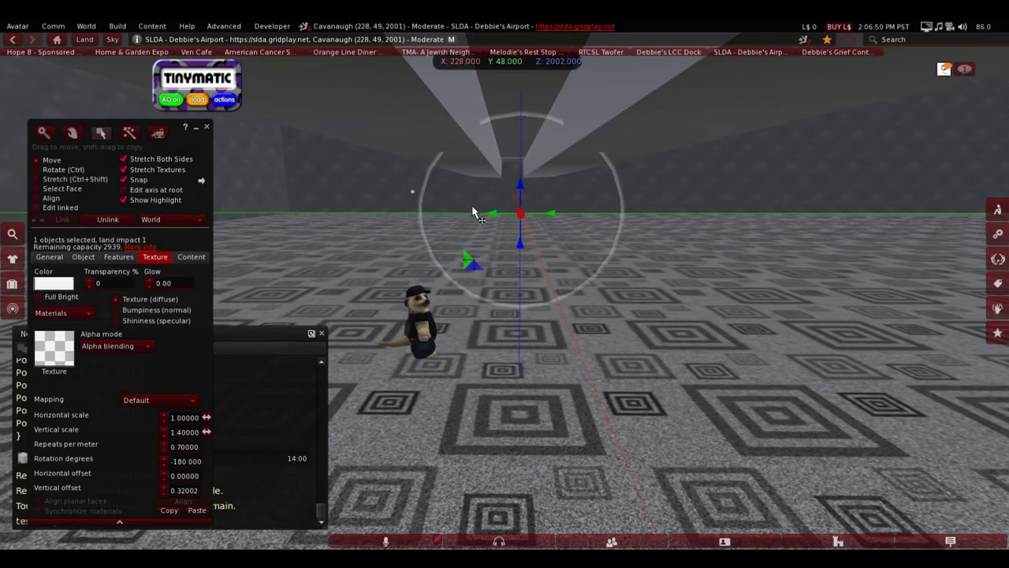
- Turn on highlighting of transparent objects and frame the invisible sphere
key(ctrl+alt)
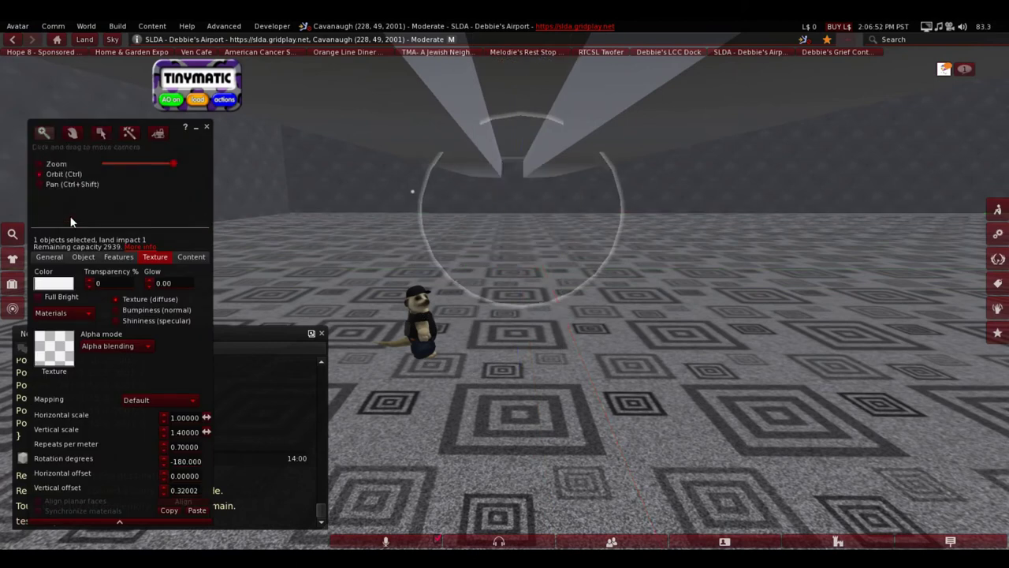
key(ctrl+alt+t)
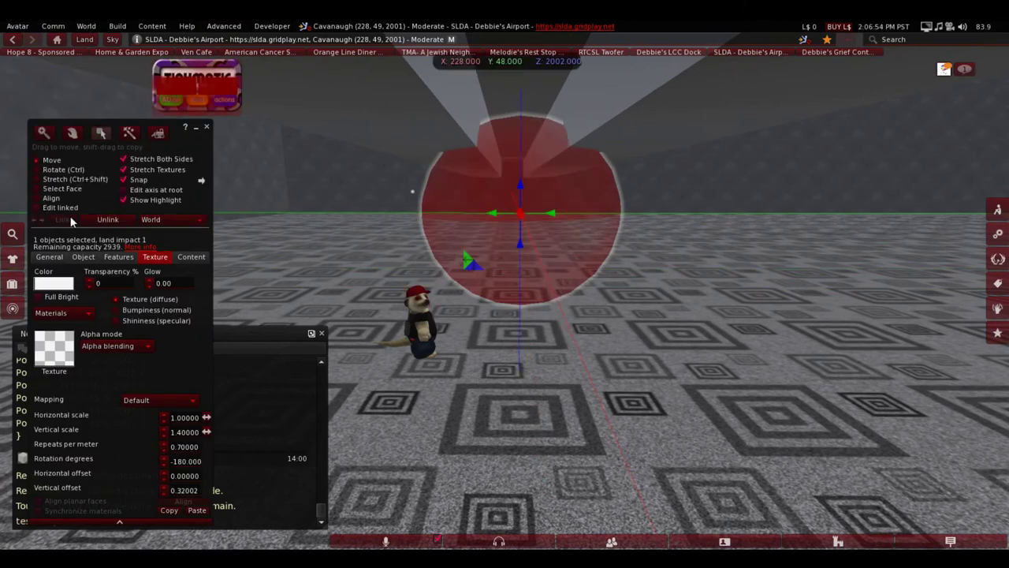
alt+drag(511, 177, 511, 154)
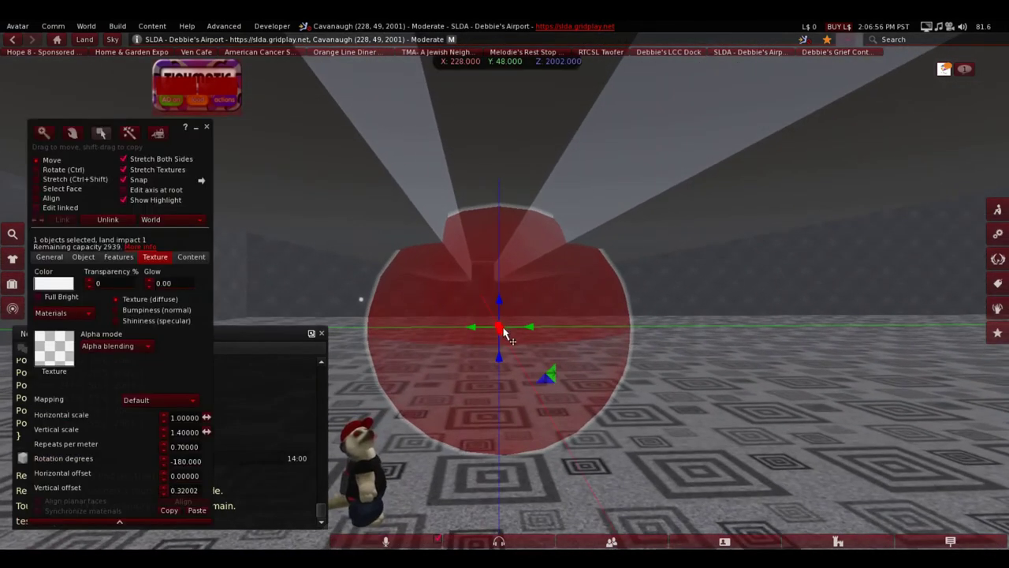
- Shrink the sphere proportionally on all axes to less than half its size
key(ctrl+shift)
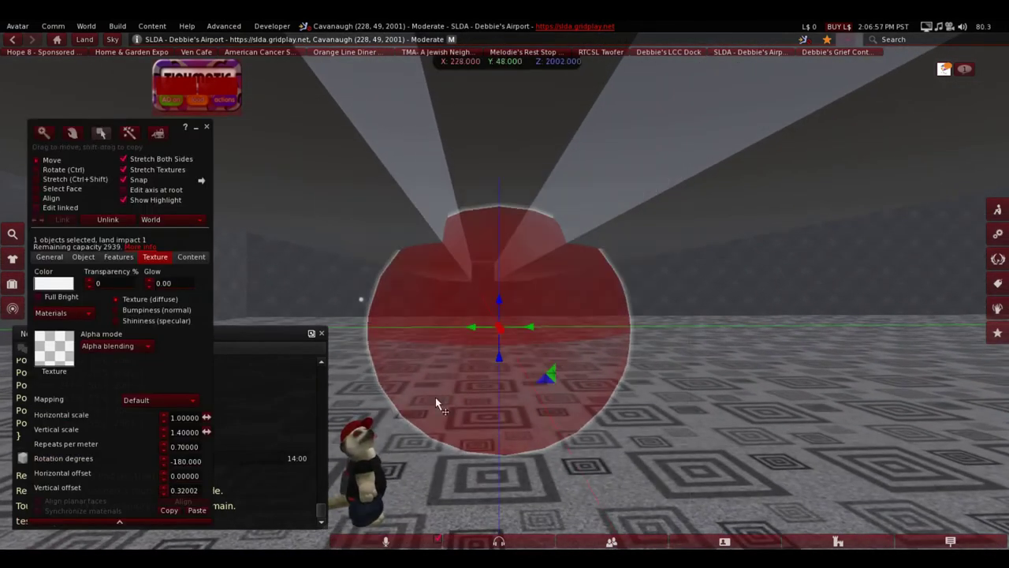
alt+click(436, 399)
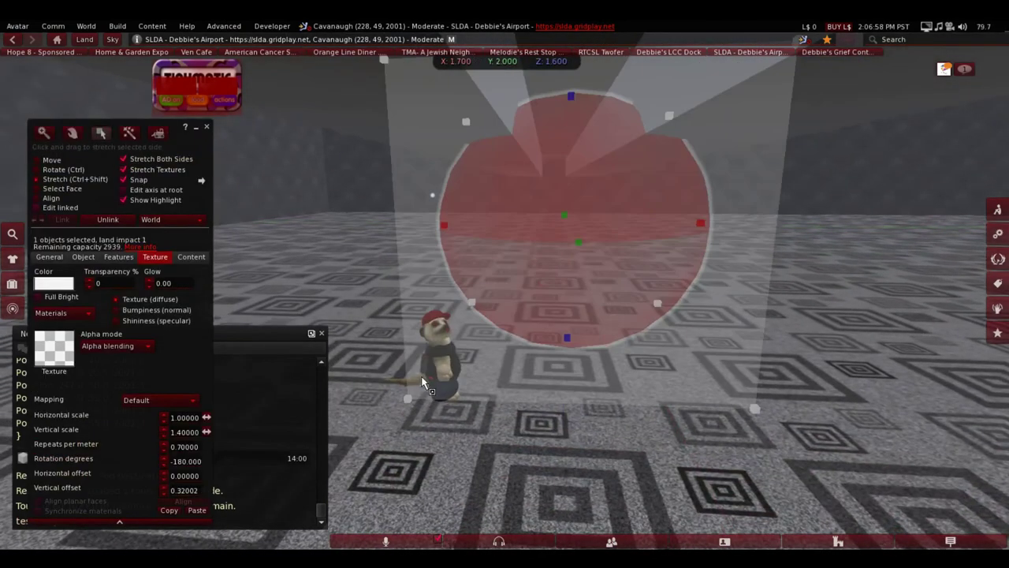
ctrl+shift+drag(409, 401, 517, 197)
alt+click(568, 203)
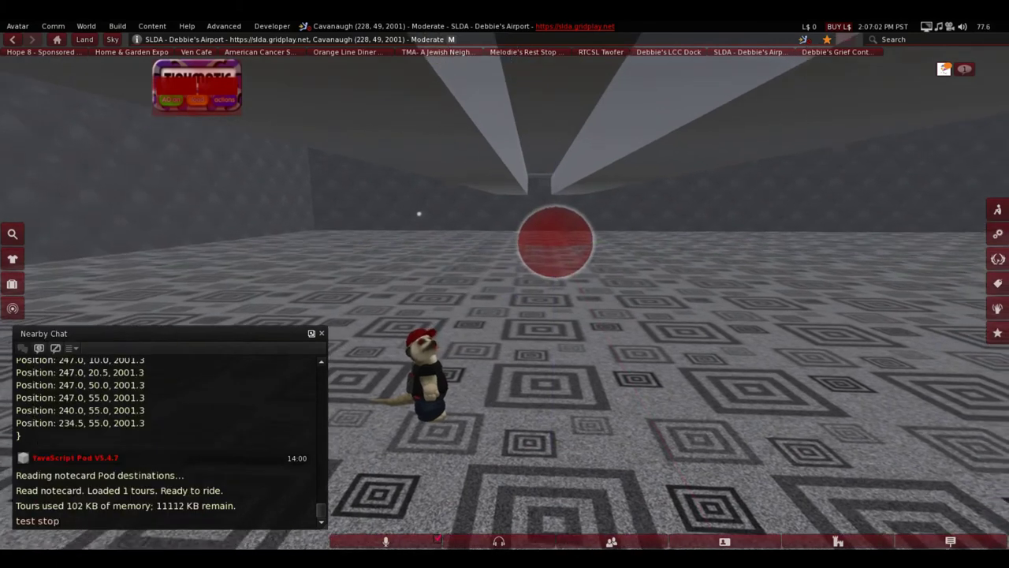
- Select the train first and the small invisible sphere last, and link them so that the sphere is the root
drag(502, 298, 505, 231)
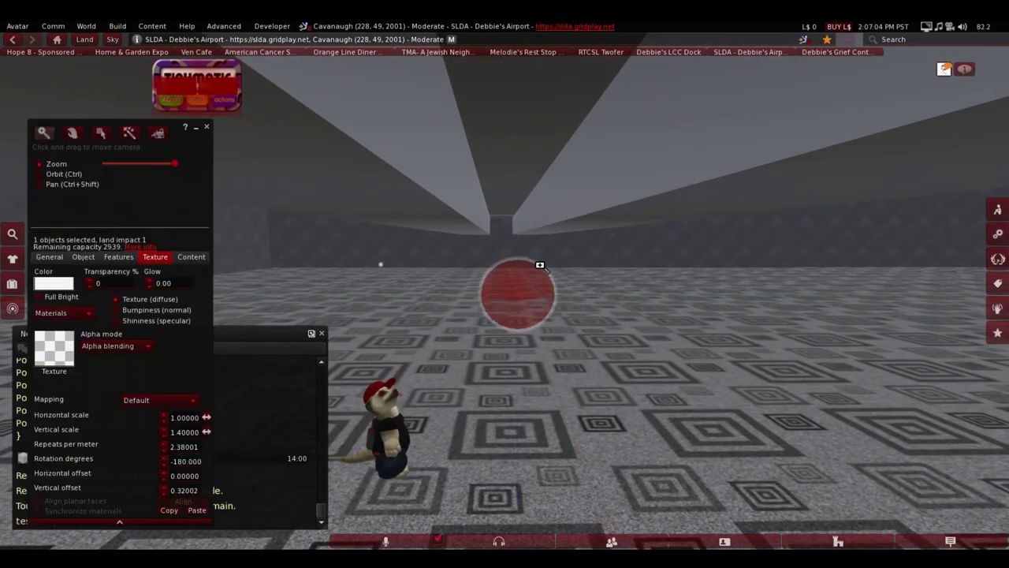
alt+click(540, 265)
key(ctrl+3)
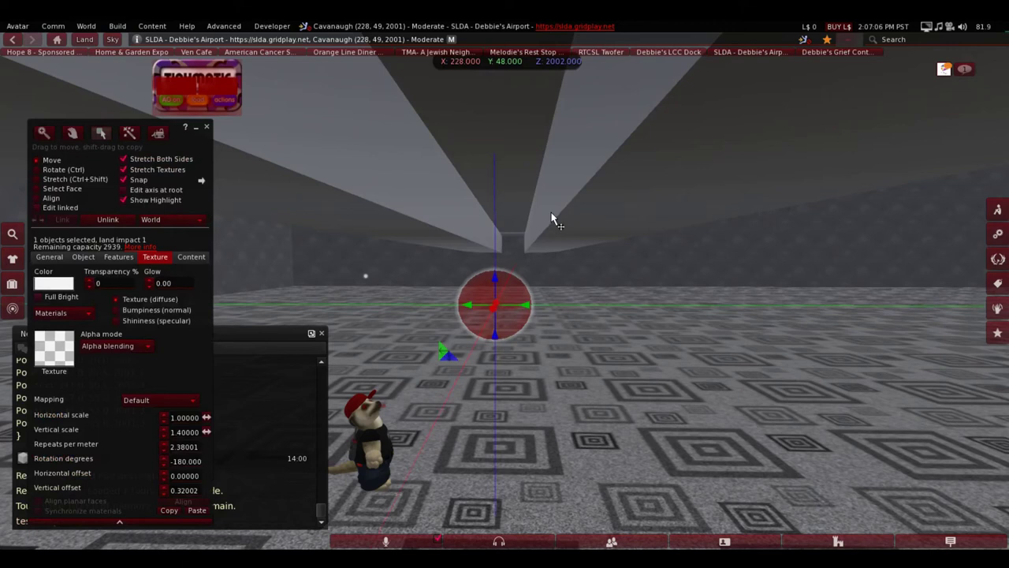
click(552, 216)
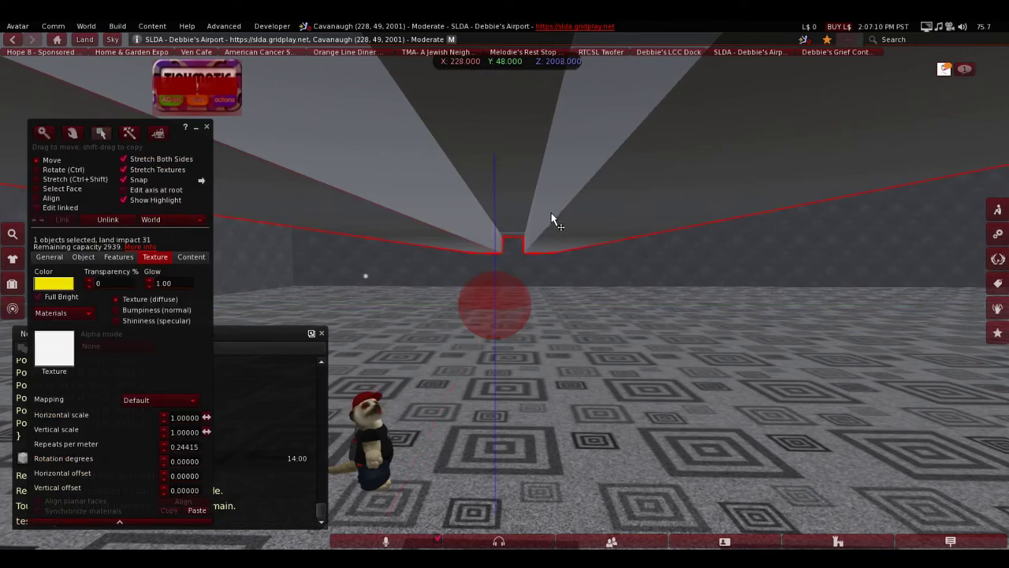
click(552, 214)
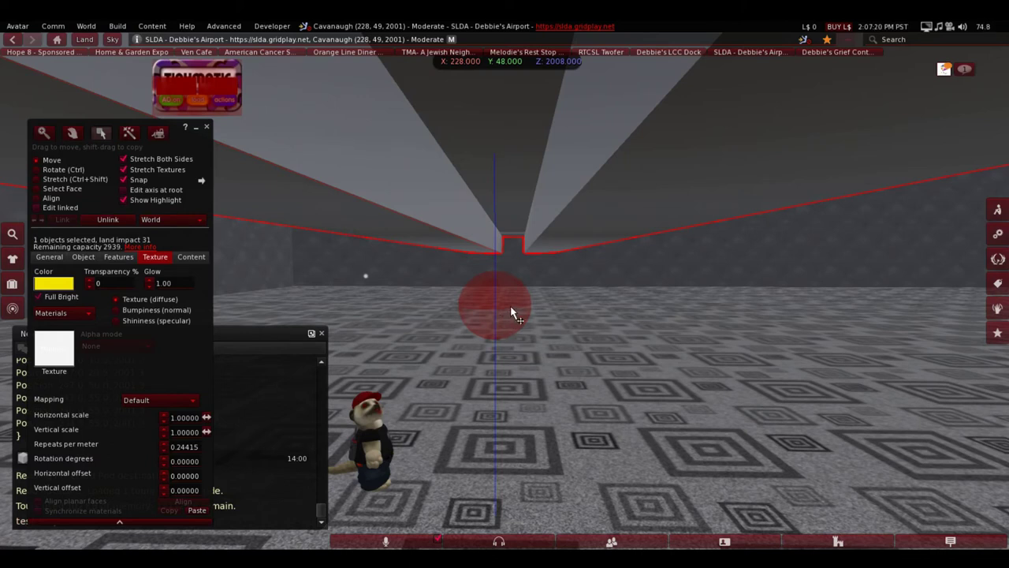
shift+click(511, 313)
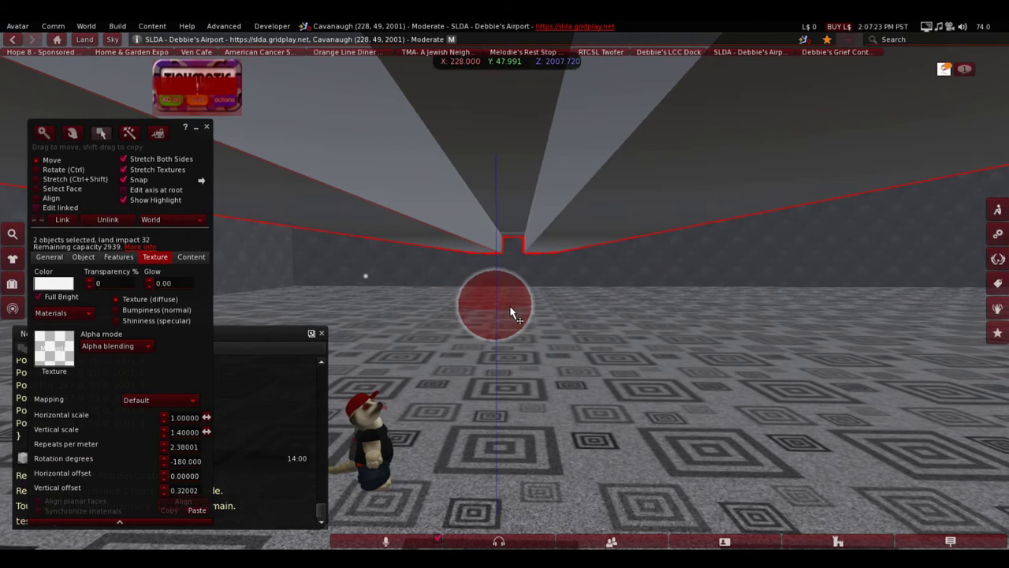
click(62, 220)
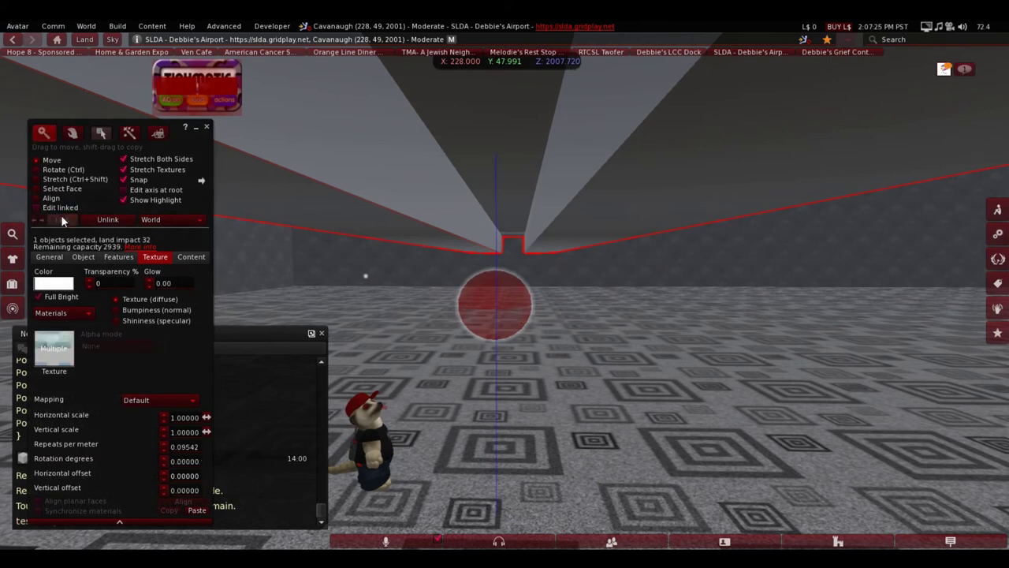
- Rename the linked object to the owner's short name followed by "Test Pod"
click(50, 256)
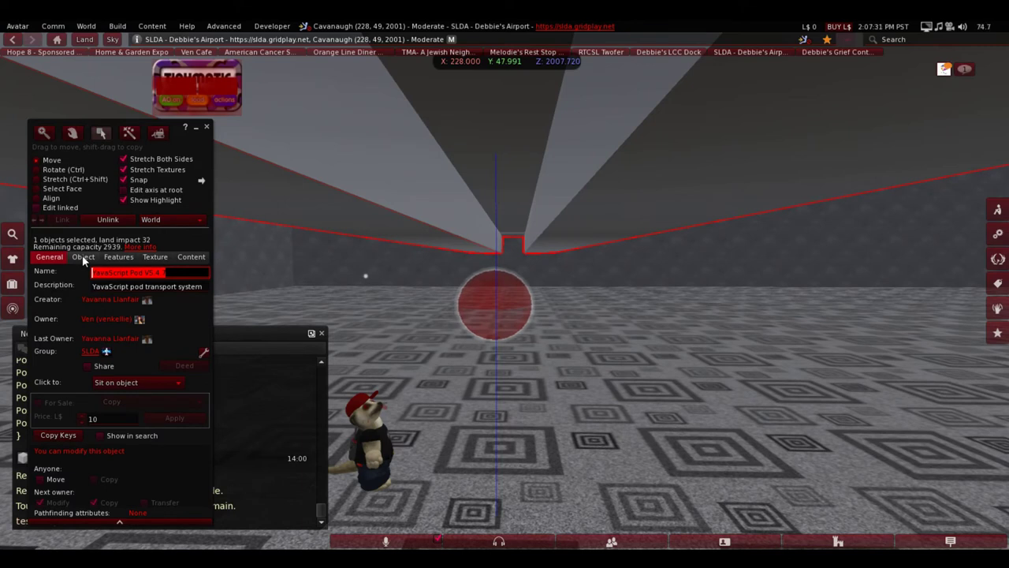
text(Yen)
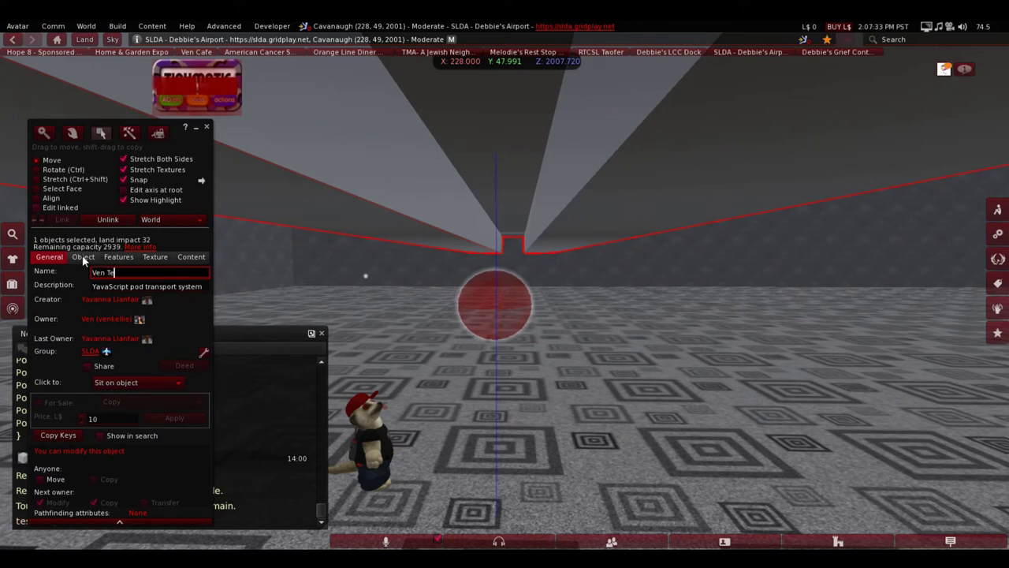
text( Test Pod)
key(ctrl+a)
key(Tab)
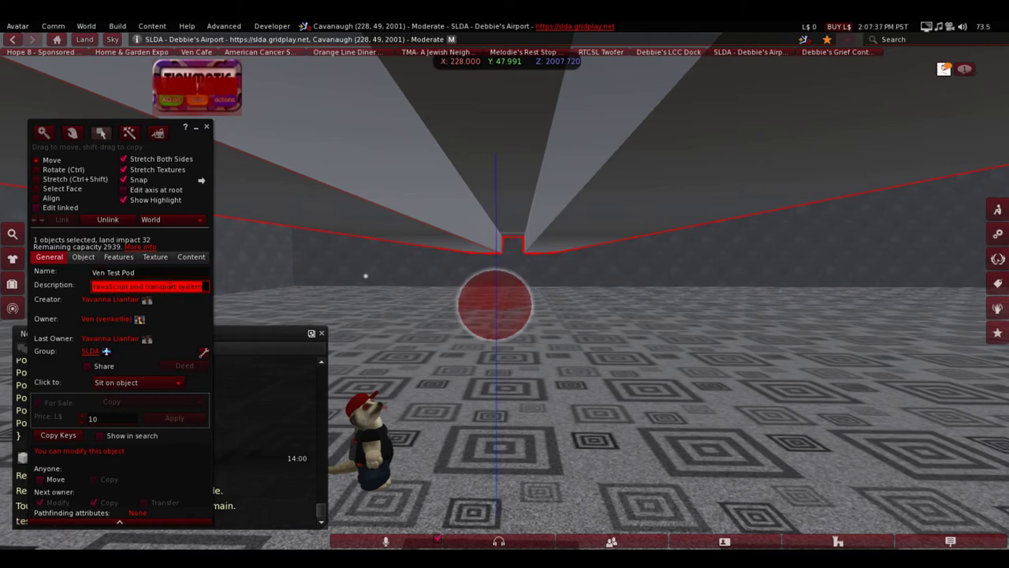
- Reset all scripts in the linked pod and train, and dismiss the reset progress report
click(182, 258)
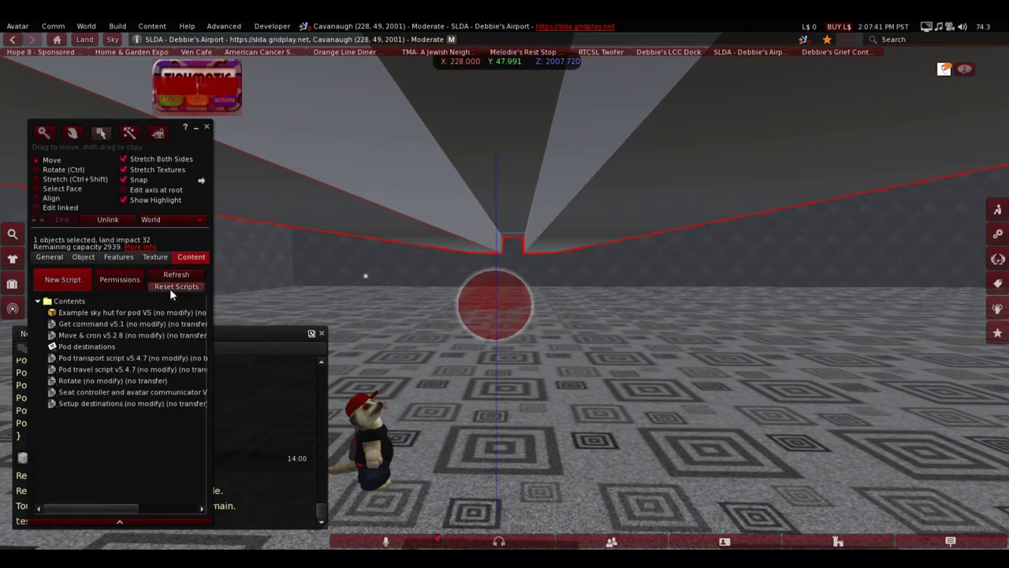
click(176, 286)
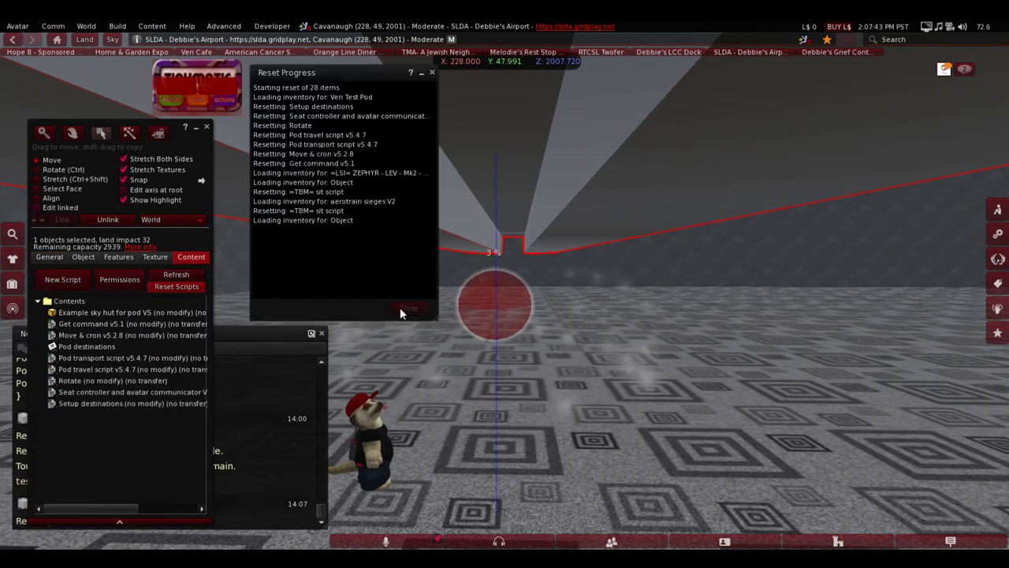
click(207, 127)
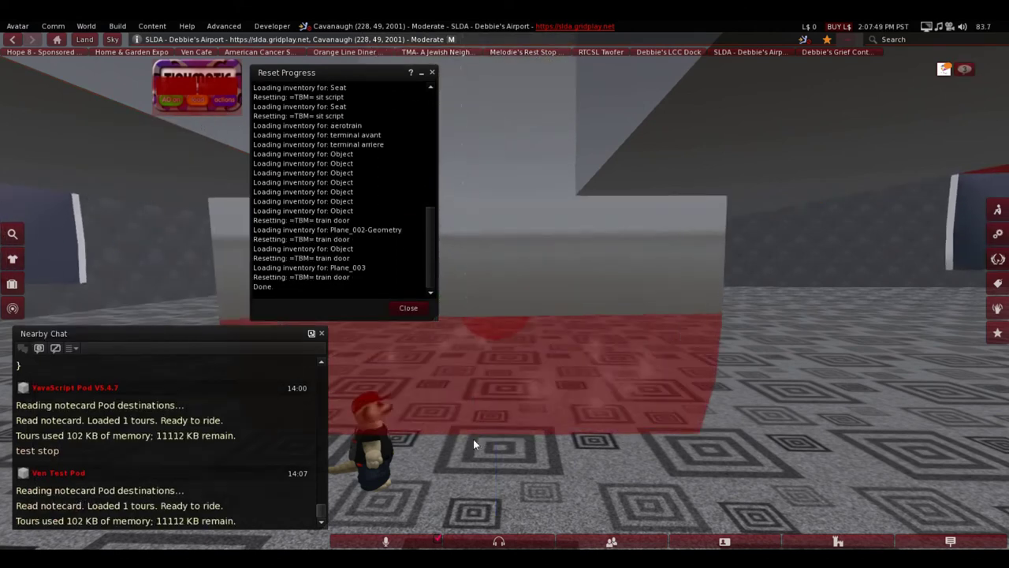
key(Up)
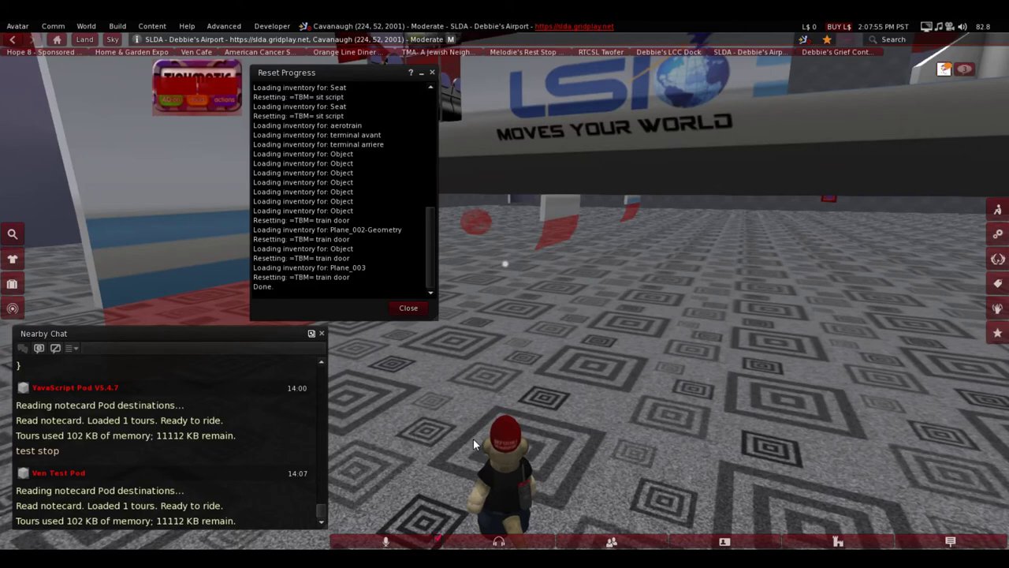
key(Left)
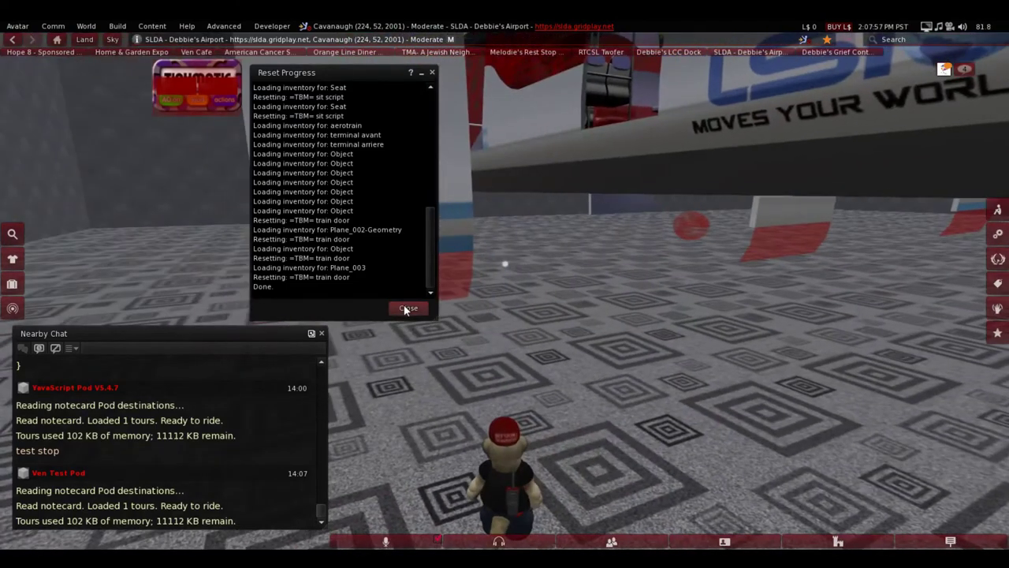
click(404, 306)
- Open the train for editing with its linked parts individually selectable
ctrl+alt+drag(561, 153, 515, 329)
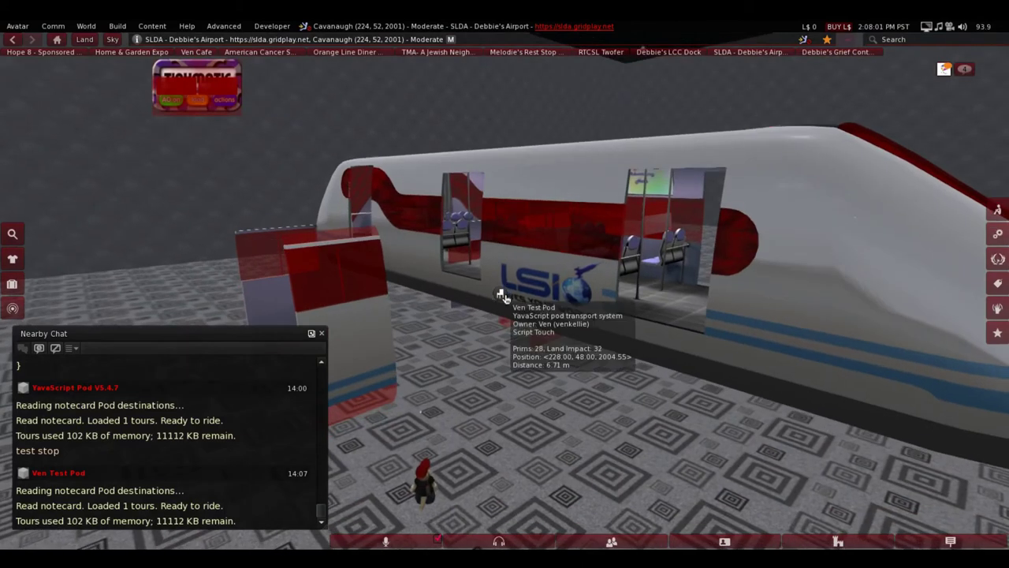
right_click(502, 289)
click(523, 37)
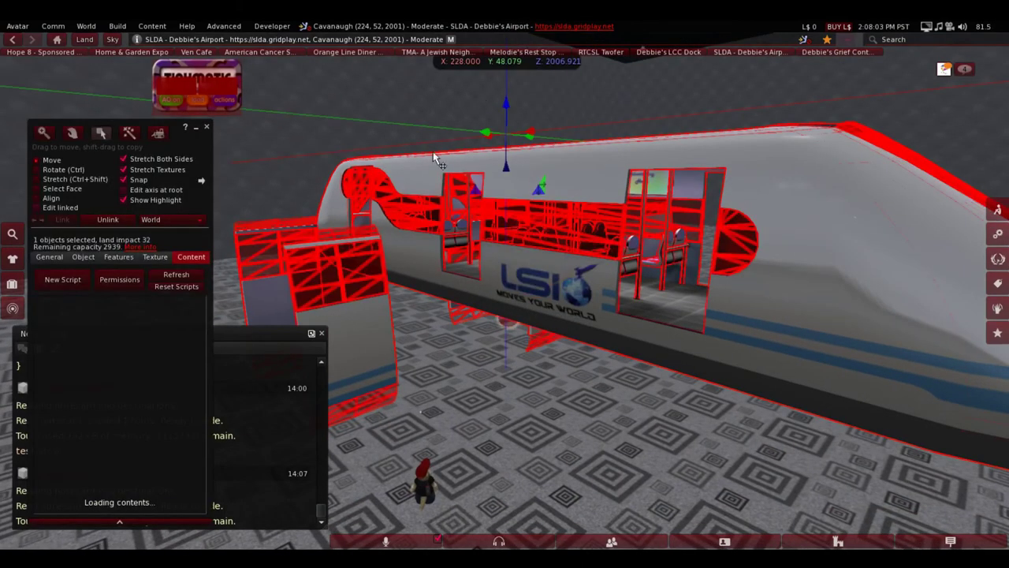
click(35, 207)
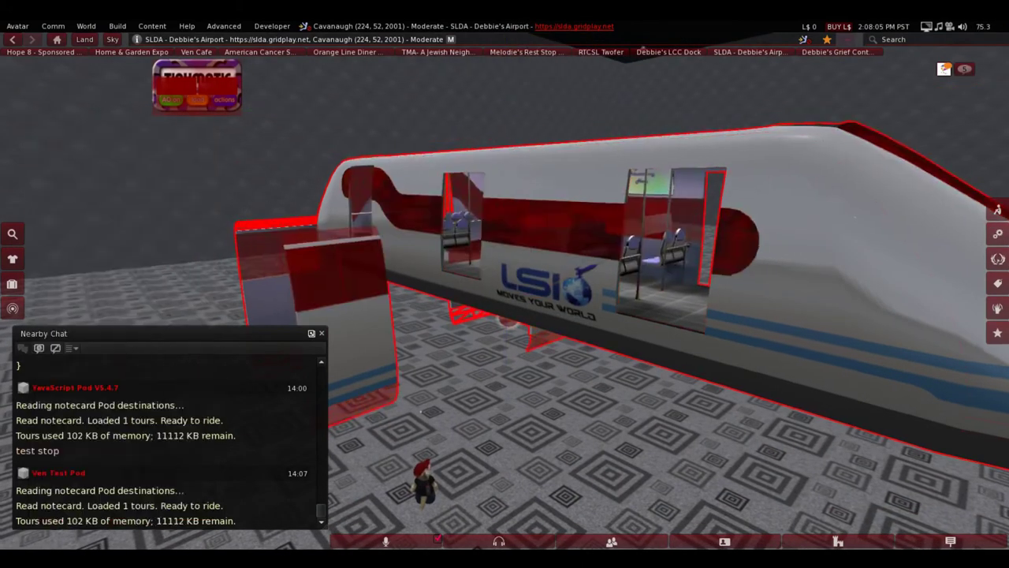
key(ctrl+w)
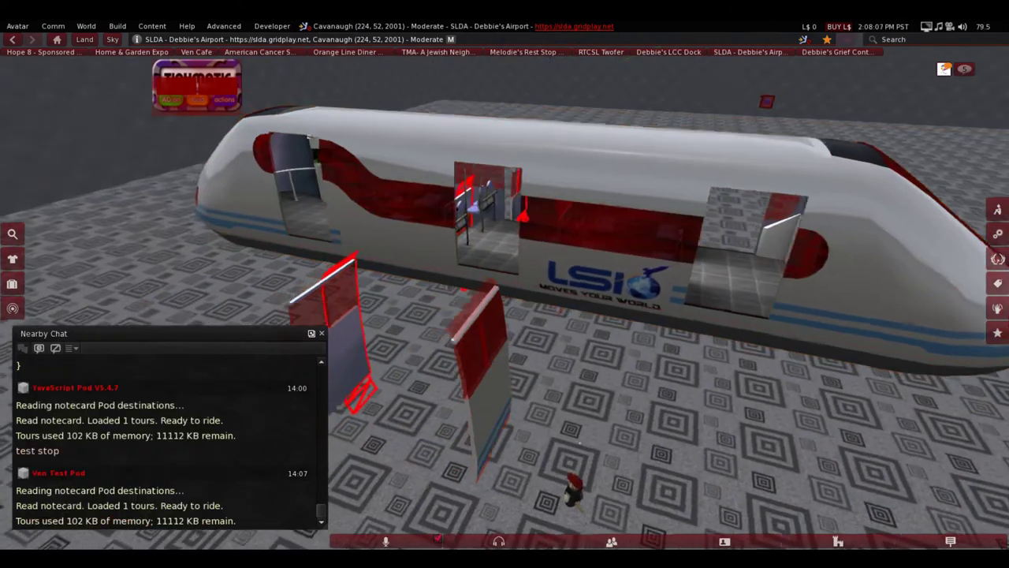
- Select the two misplaced door sets standing out from the train and rotate them in line with its side
ctrl+alt+drag(468, 379, 539, 355)
click(493, 402)
ctrl+alt+drag(494, 402, 544, 375)
shift+click(595, 291)
shift+click(611, 319)
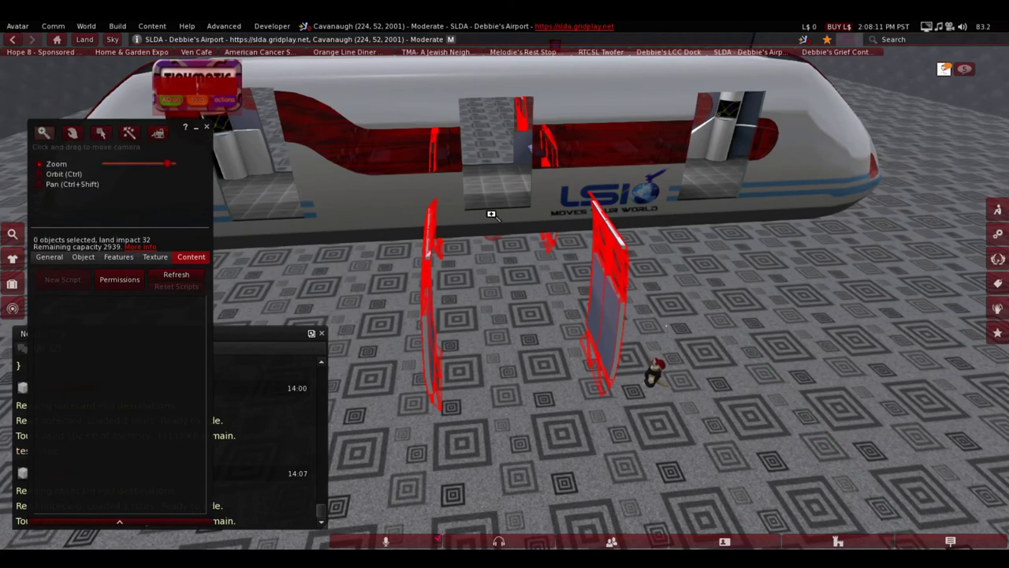
ctrl+alt+drag(491, 215, 540, 222)
drag(531, 144, 679, 125)
alt+drag(610, 212, 507, 291)
drag(518, 144, 518, 95)
ctrl+alt+drag(522, 223, 521, 276)
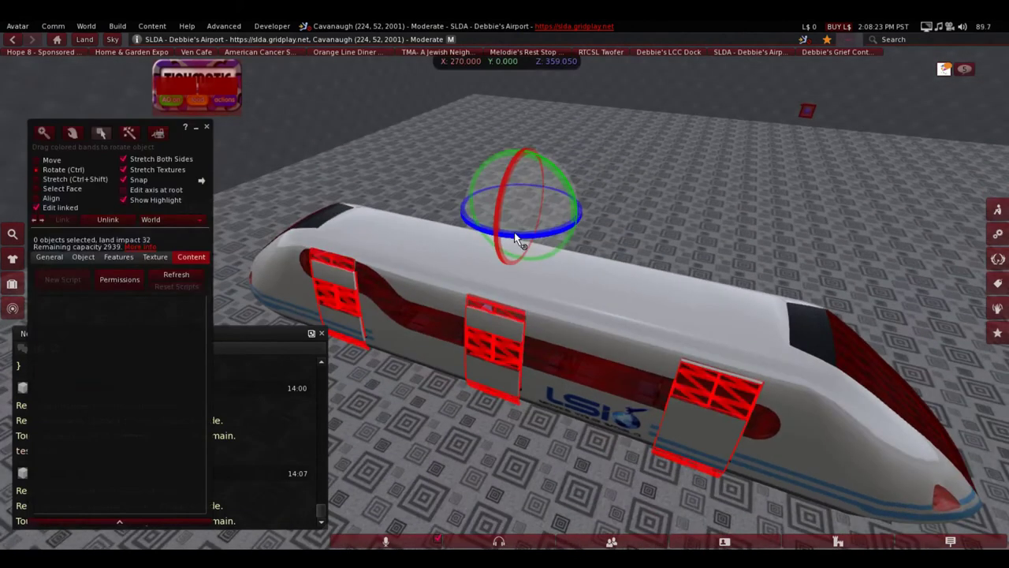
- Turn and shift the selected door sets towards the train's openings, placing them at about X 228.453, Y 54.232, Z 2008.236
drag(517, 239, 585, 157)
ctrl+alt+drag(553, 271, 506, 292)
drag(556, 142, 563, 255)
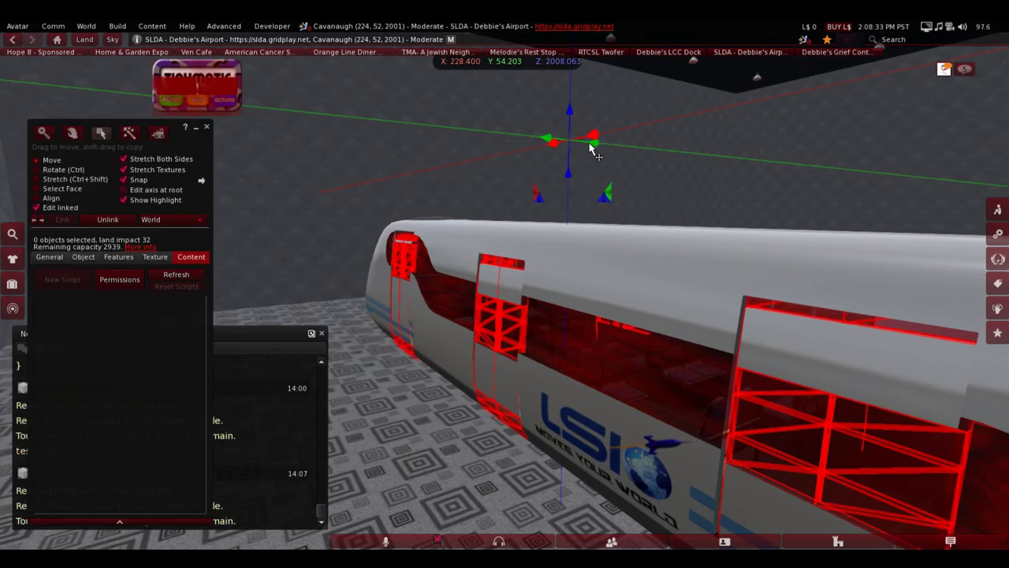
drag(568, 168, 569, 160)
drag(544, 128, 547, 128)
alt+drag(547, 218, 674, 219)
mouse_move(520, 183)
mouse_down()
mouse_move(546, 243)
mouse_move(526, 176)
mouse_up()
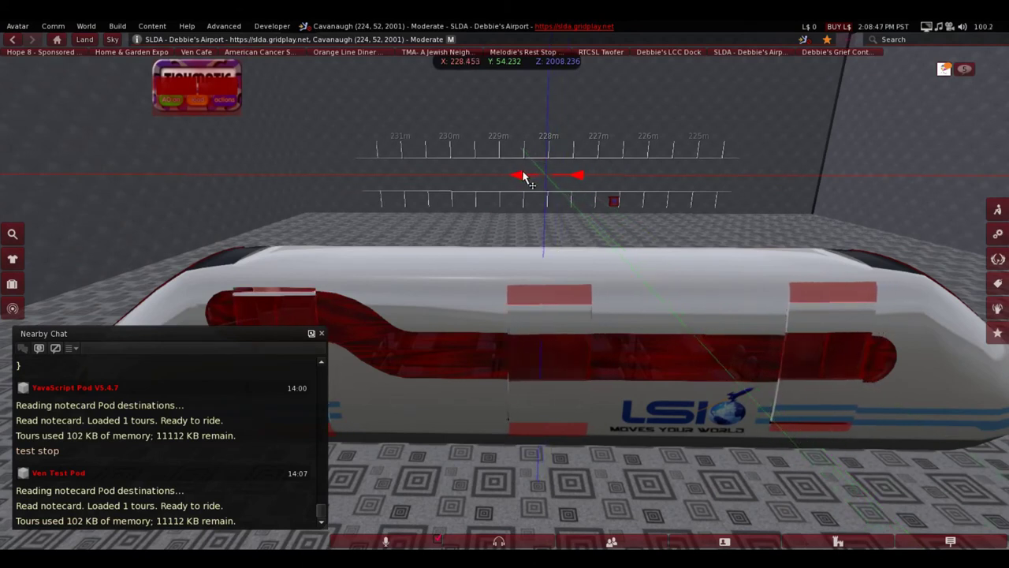
drag(525, 176, 526, 177)
- Straighten the door sets and fit them flush into the openings at about X 228.400, Y 54.201, Z 2008.243
key(ctrl)
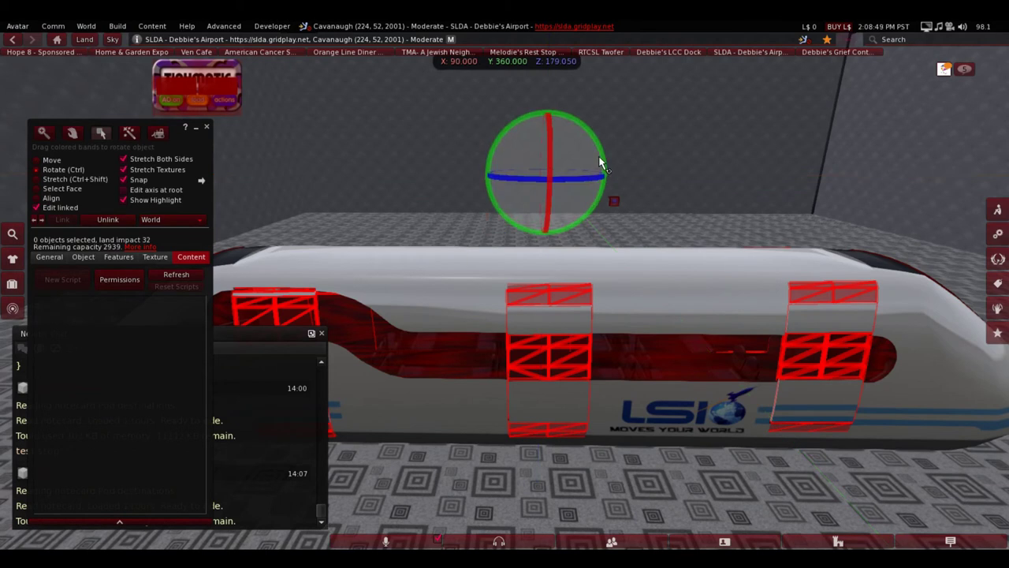
drag(599, 164, 694, 183)
drag(584, 180, 573, 179)
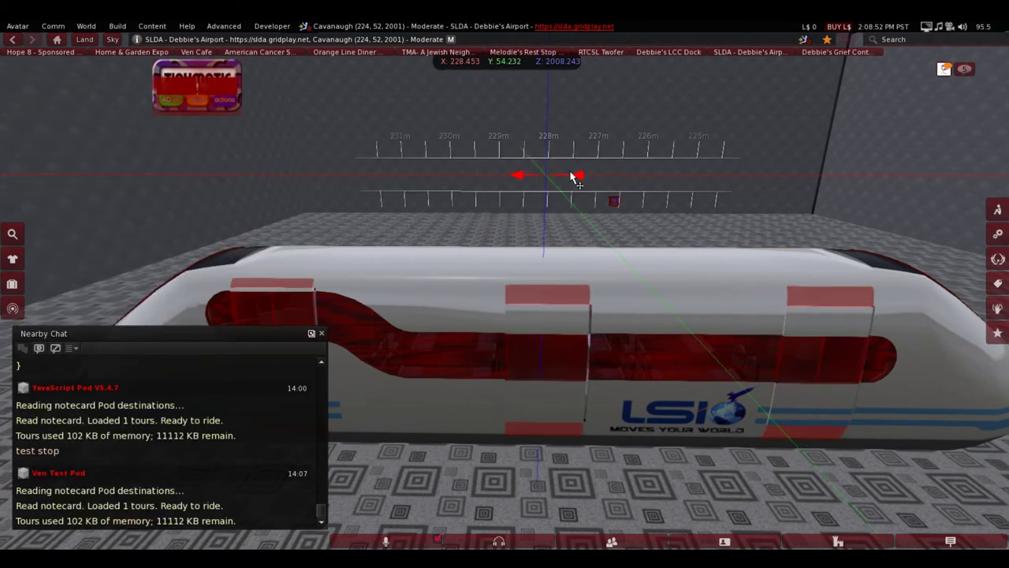
drag(577, 178, 550, 213)
alt+drag(579, 281, 182, 281)
alt+drag(505, 316, 500, 153)
alt+drag(514, 281, 476, 284)
alt+drag(505, 293, 484, 302)
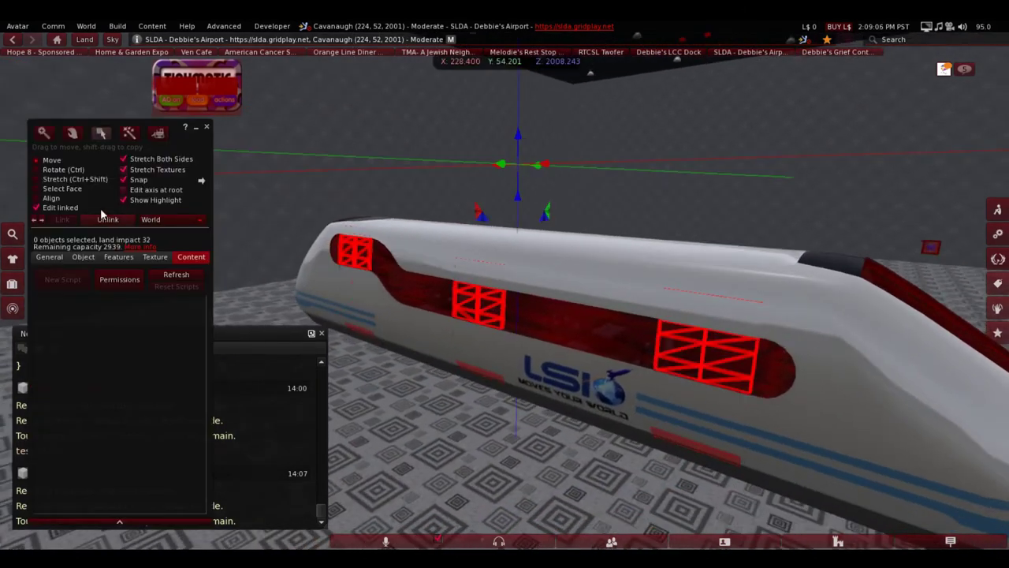
- Delete the =TBM= train door script from both door sets on the near side of the train
click(346, 298)
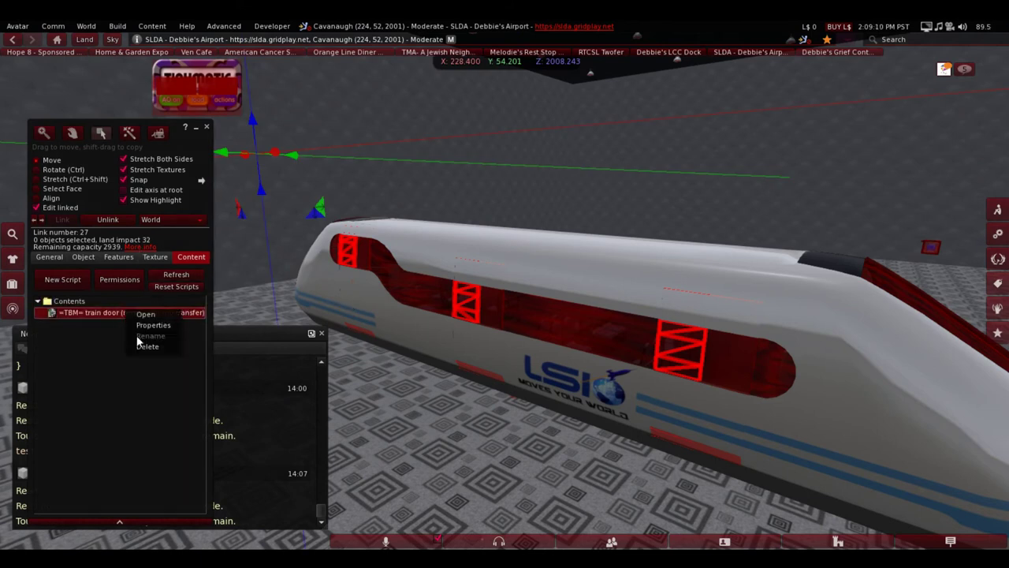
click(141, 349)
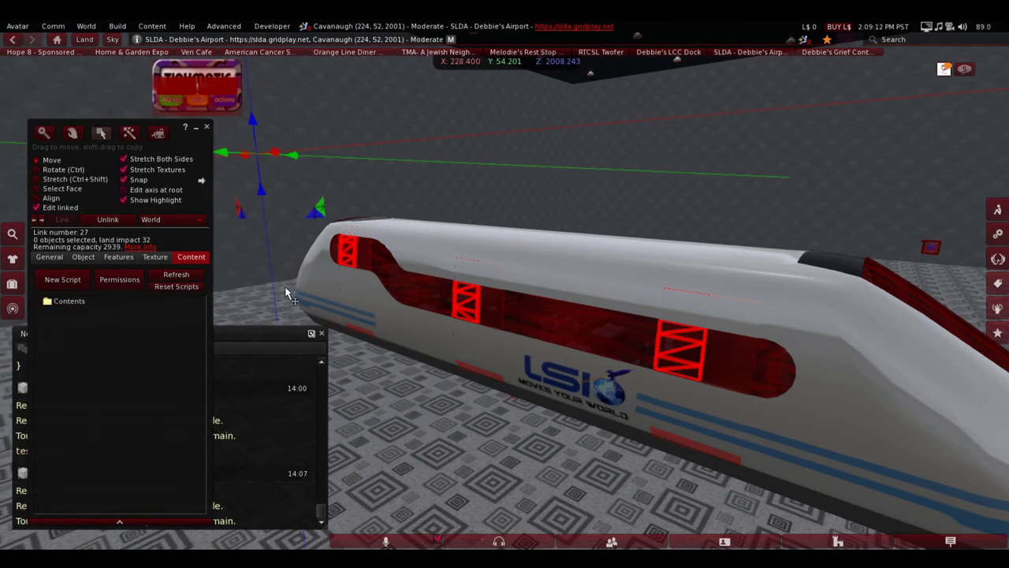
click(371, 293)
click(362, 293)
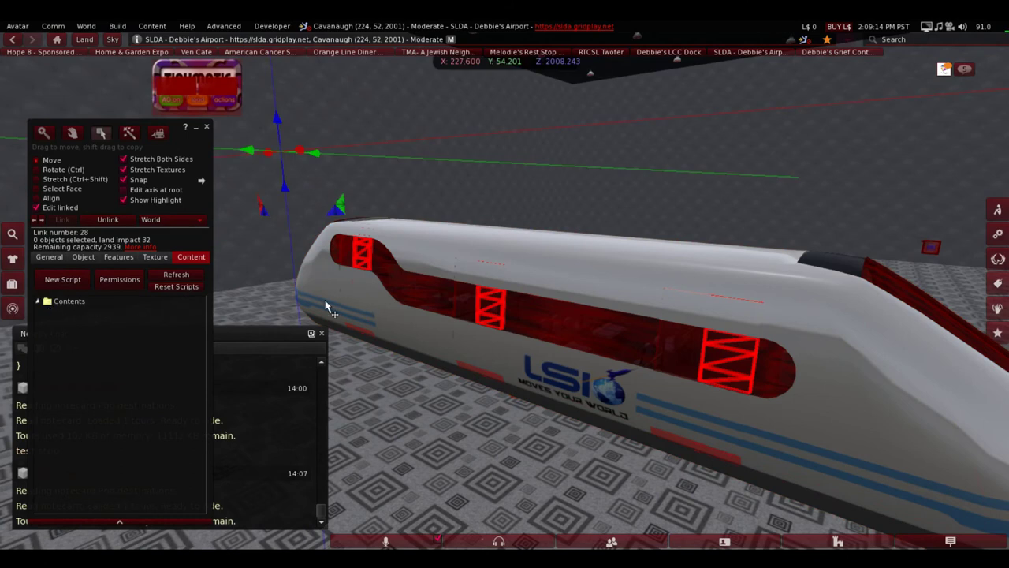
click(104, 347)
- Delete the =TBM= train door script from both door sets on the opposite side of the train
alt+drag(572, 355, 468, 406)
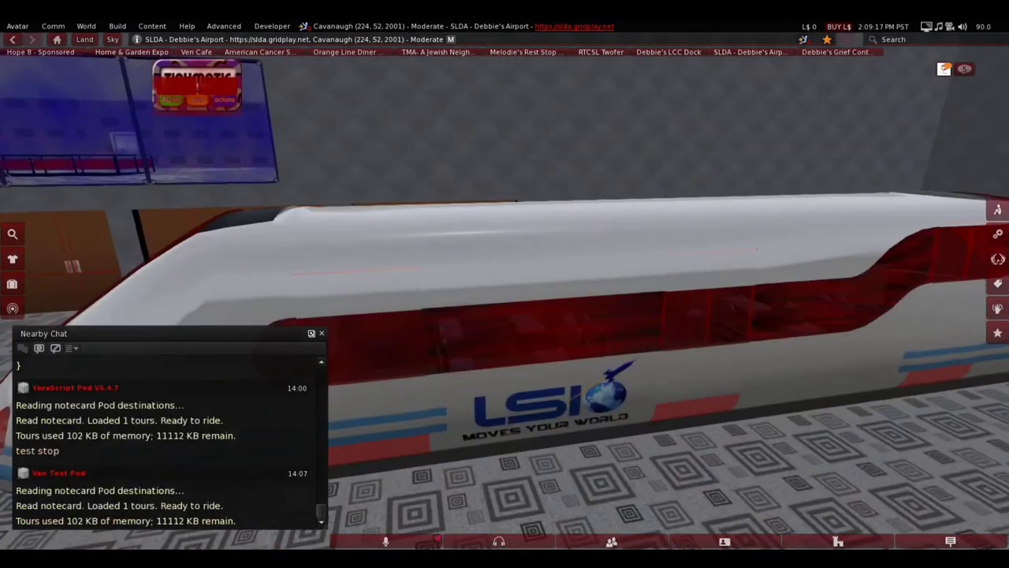
click(683, 381)
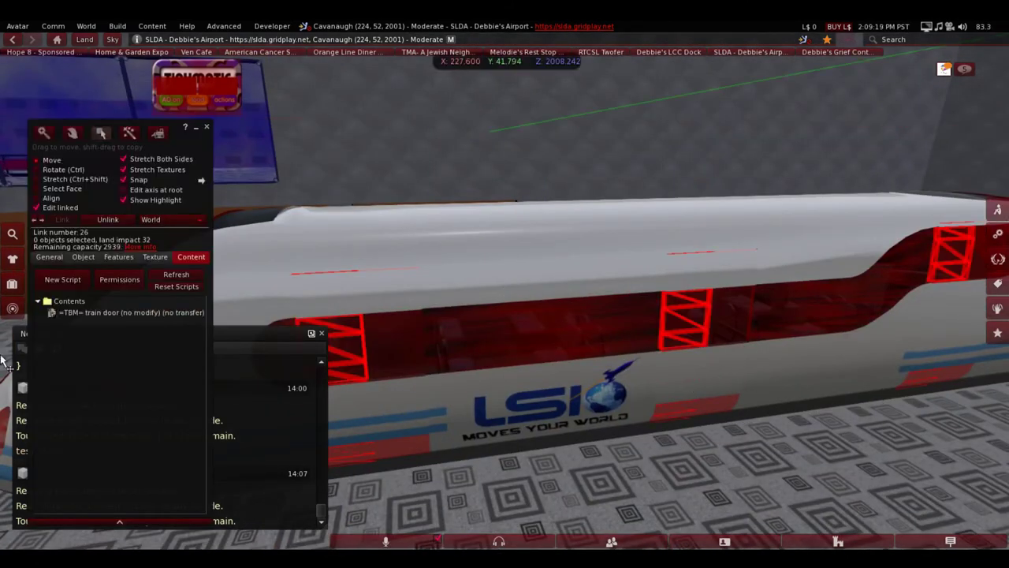
right_click(142, 312)
click(166, 347)
click(714, 373)
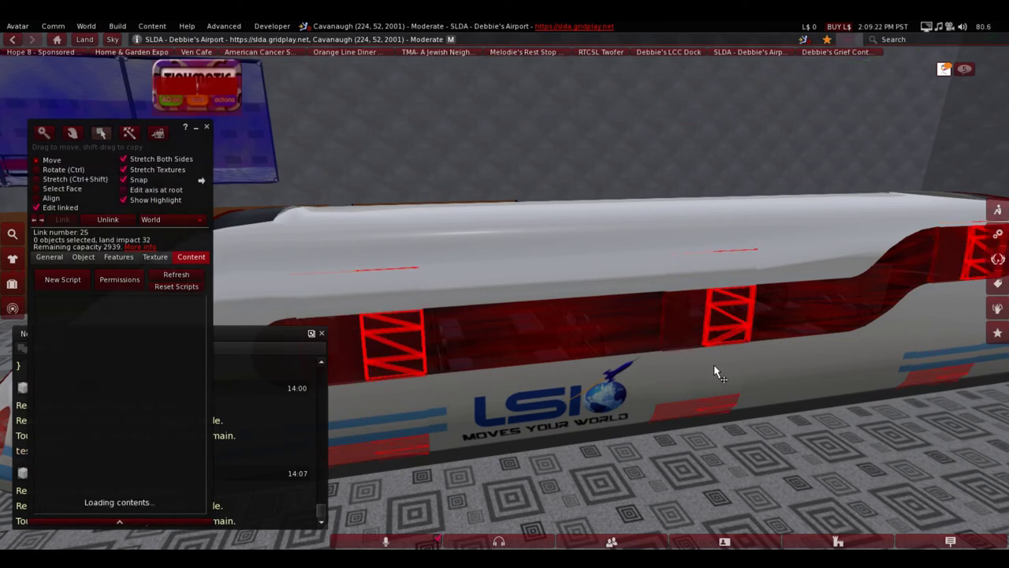
right_click(135, 311)
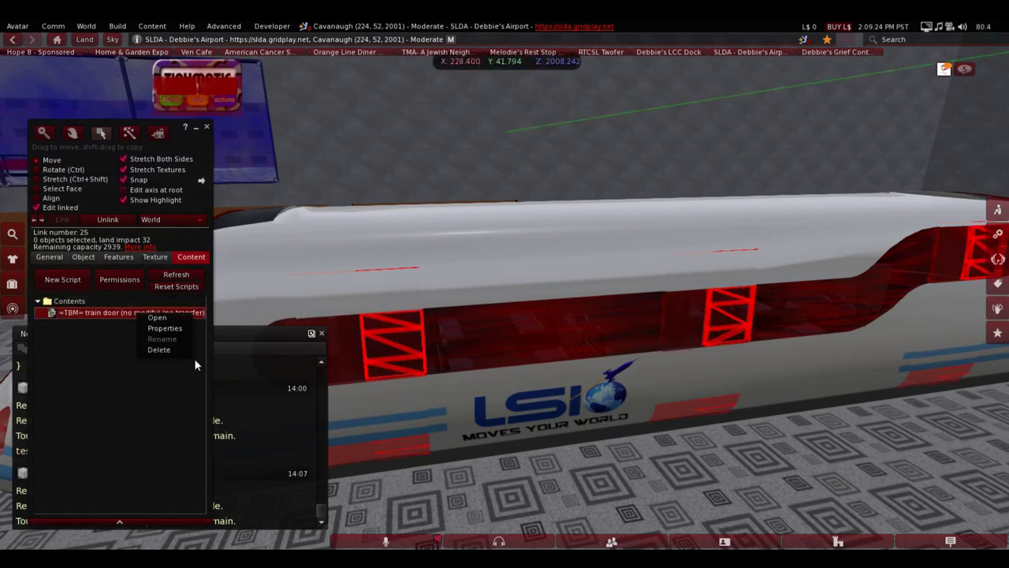
click(163, 348)
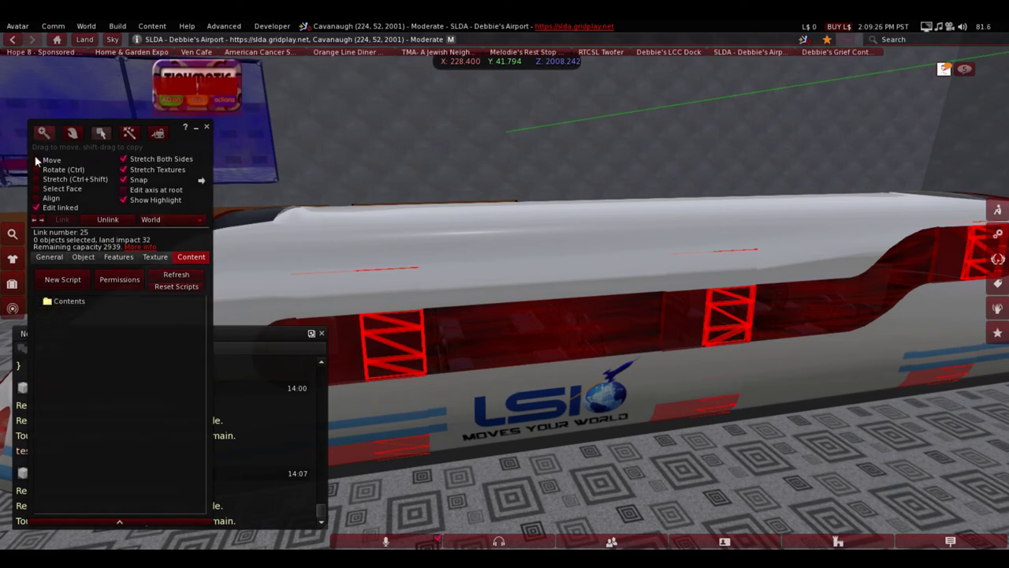
- Turn off editing of linked parts and open the whole linked train for editing from its underside
click(65, 209)
click(207, 127)
ctrl+alt+drag(465, 371, 511, 418)
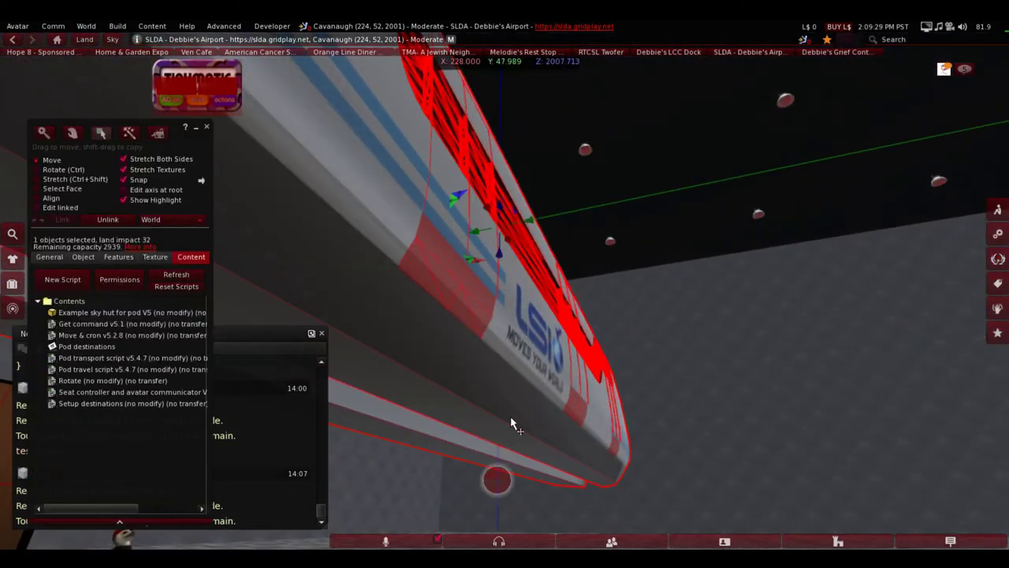
click(207, 127)
right_click(500, 237)
click(512, 260)
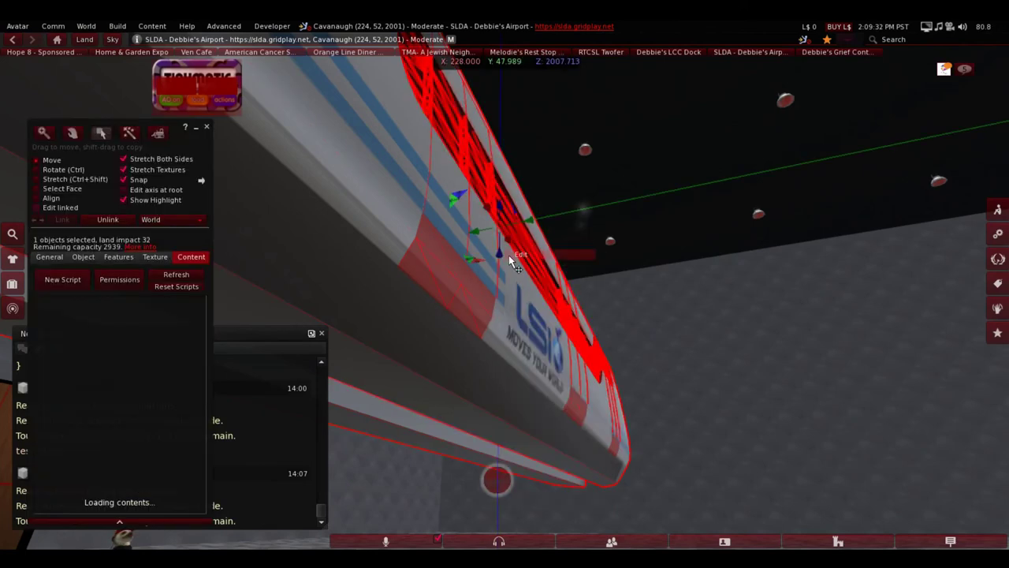
- Turn on editing of linked parts and inspect the train's hull and door sides from below, the side and above
click(37, 208)
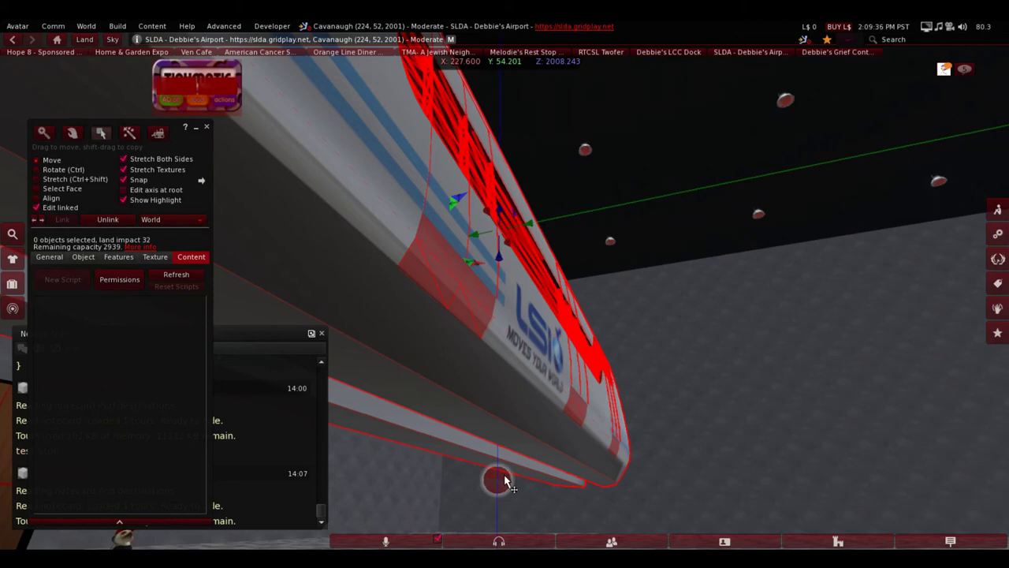
ctrl+alt+drag(574, 377, 832, 165)
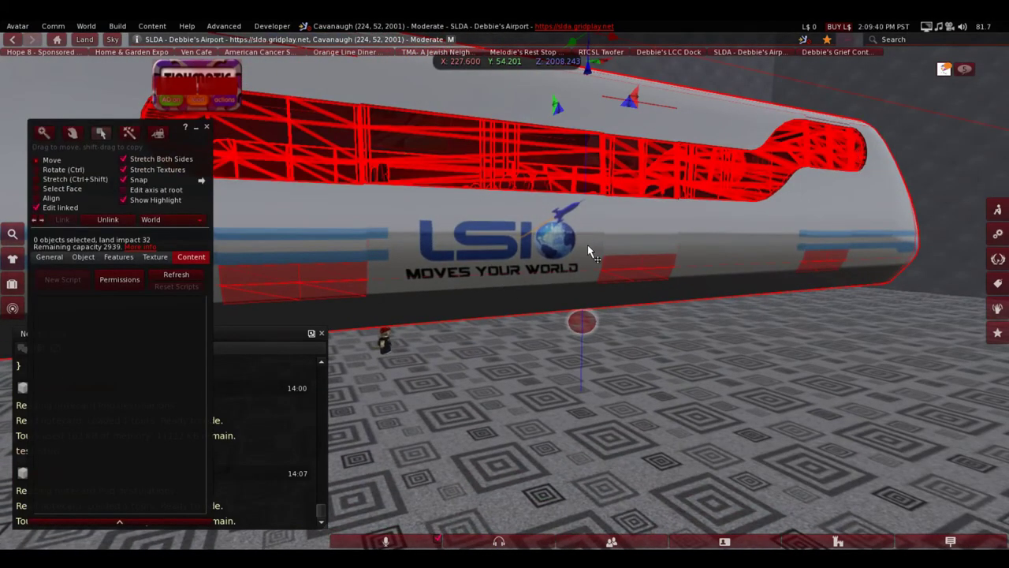
ctrl+alt+drag(588, 245, 635, 177)
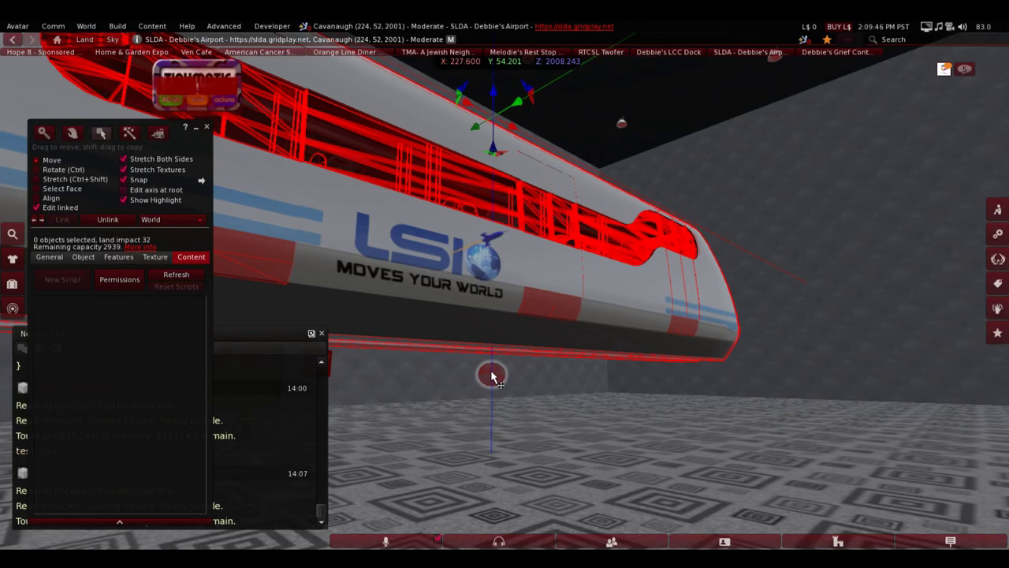
ctrl+alt+drag(571, 292, 505, 266)
alt+drag(540, 154, 498, 185)
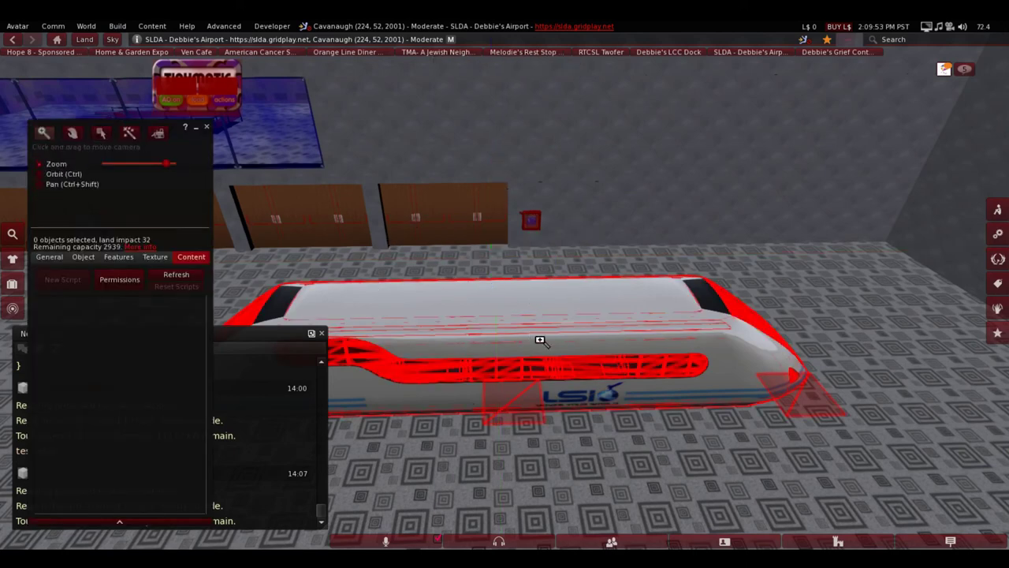
alt+drag(538, 339, 578, 304)
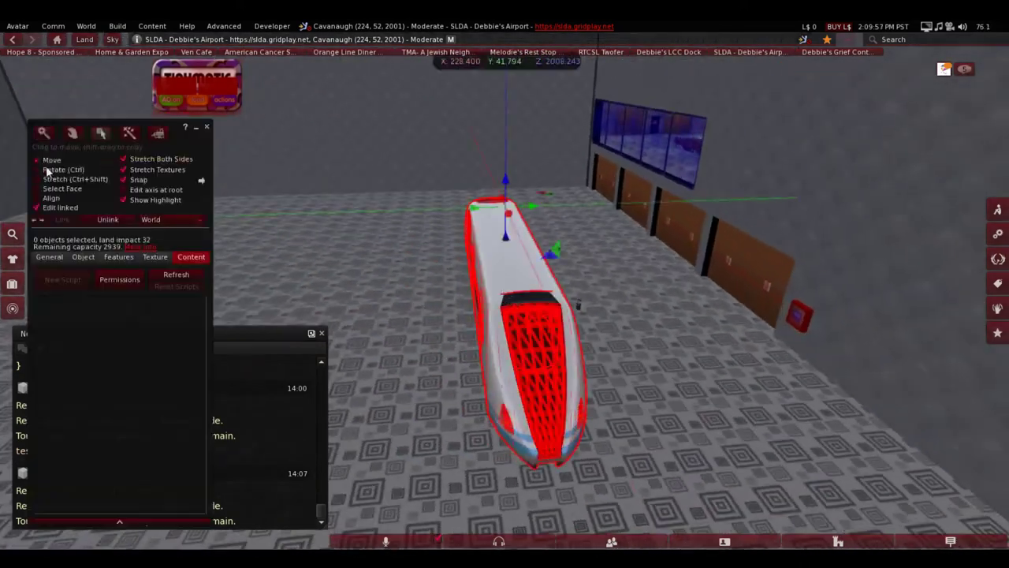
- Turn off editing of linked parts, reset all scripts in the linked train, and close the editing and progress windows
click(46, 210)
ctrl+alt+drag(466, 232, 387, 241)
click(177, 287)
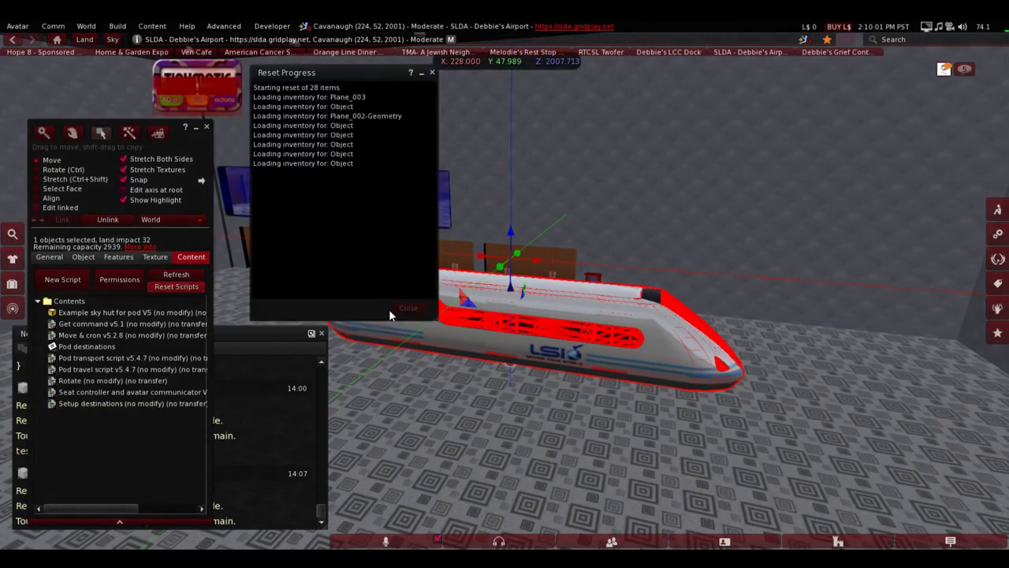
click(206, 127)
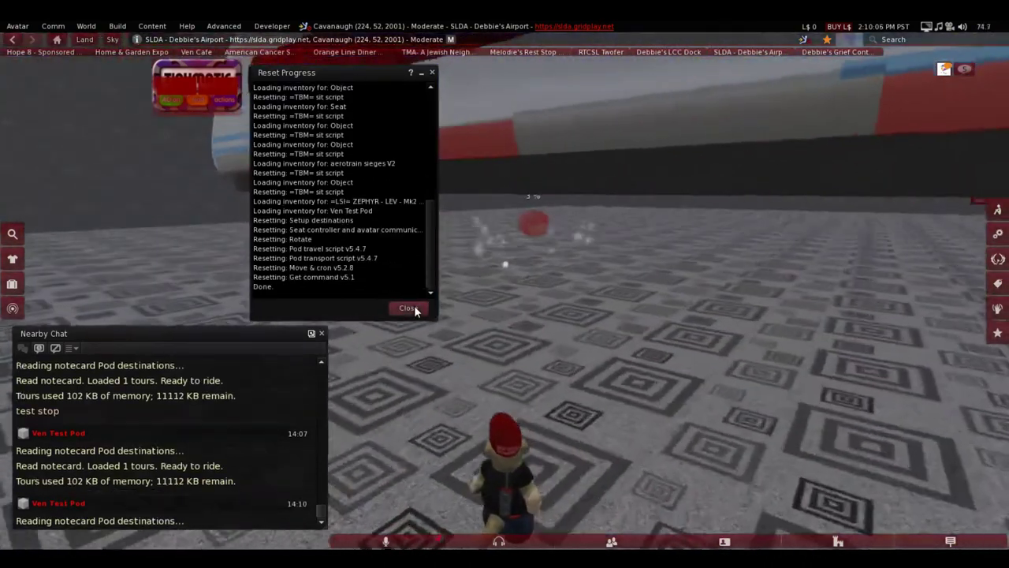
click(412, 309)
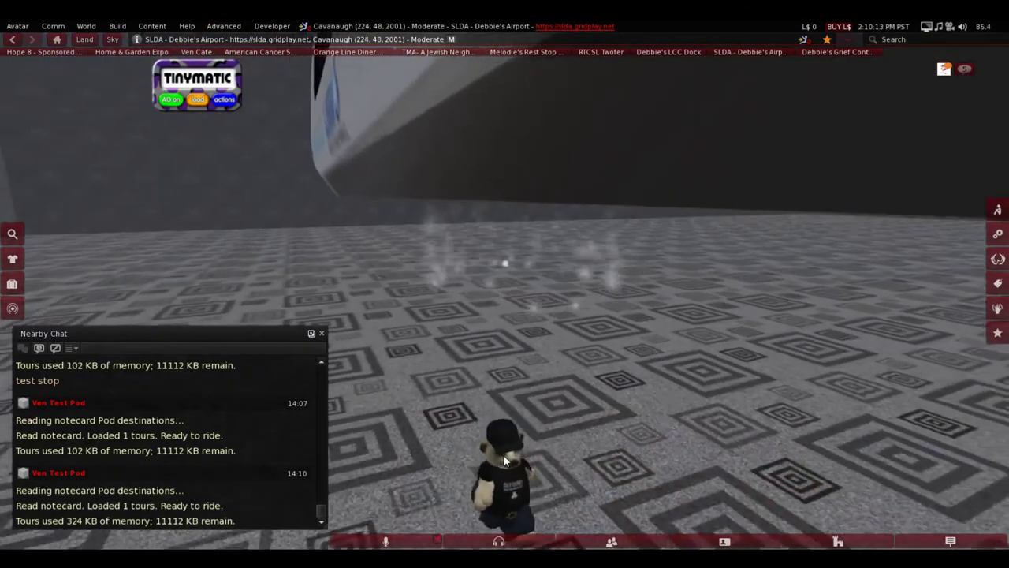
- Seat the avatar inside the train and start the PodTest tour
alt+drag(503, 454, 670, 489)
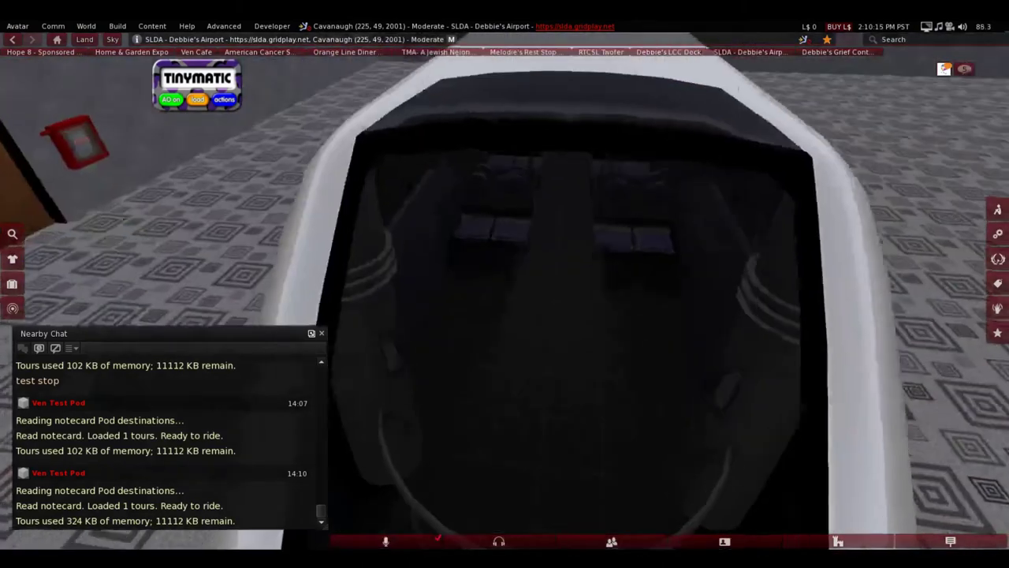
click(525, 127)
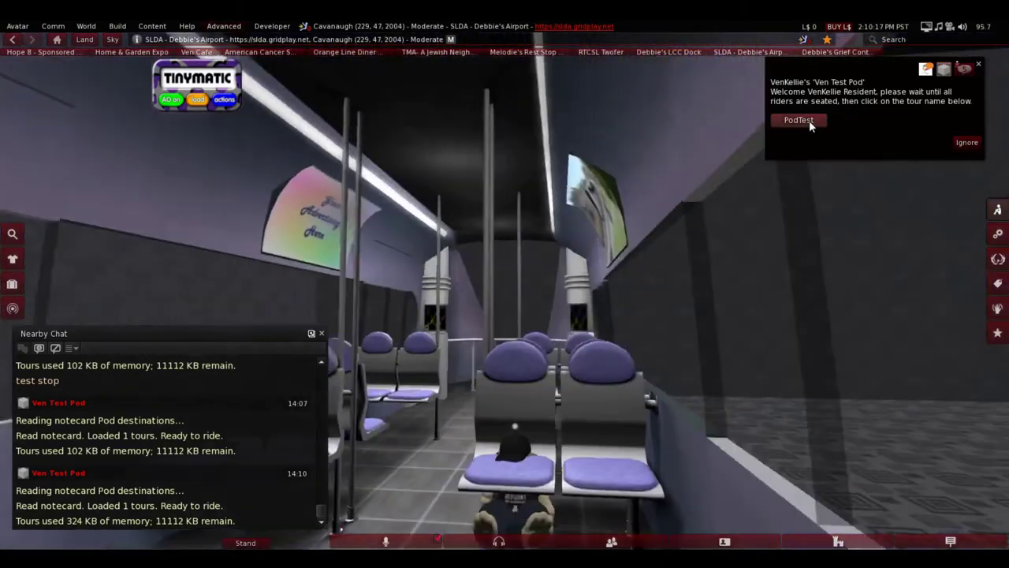
click(808, 120)
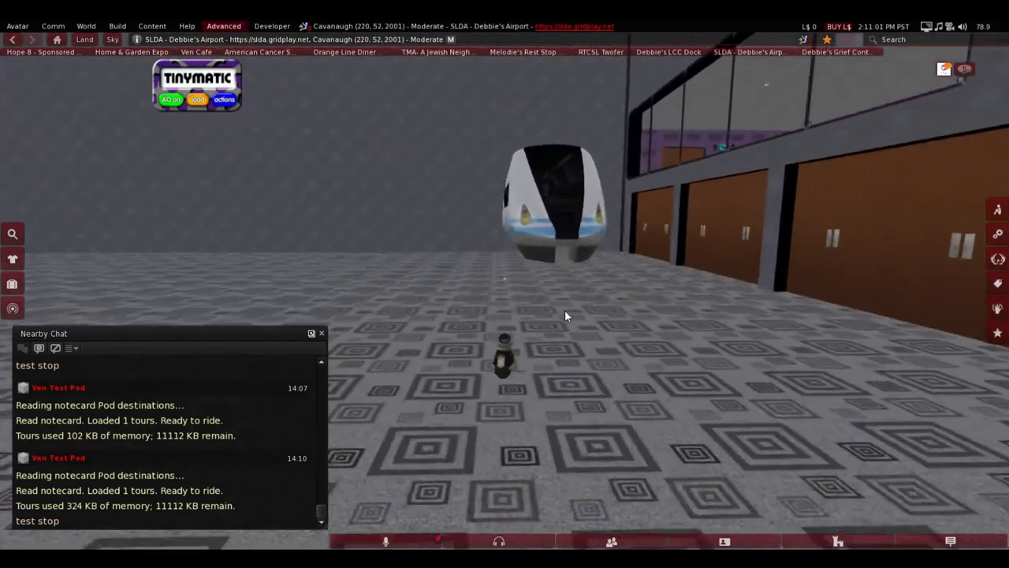
- Examine the tour settings, including Touch: off, in the HGExpo notecard from the Pod V5.4 - latest version inventory folder, and close it
key(Left)
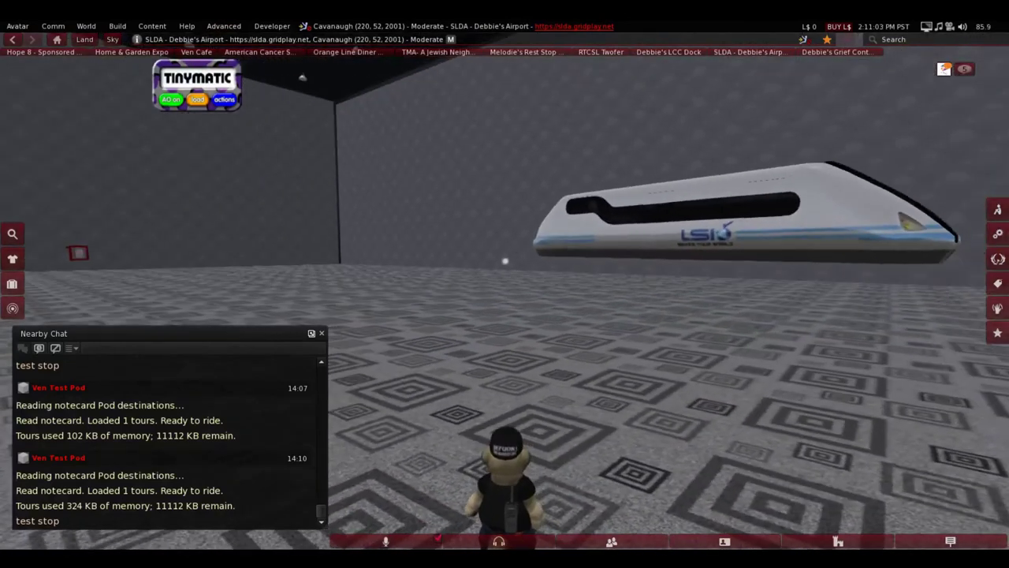
key(Left)
key(Up)
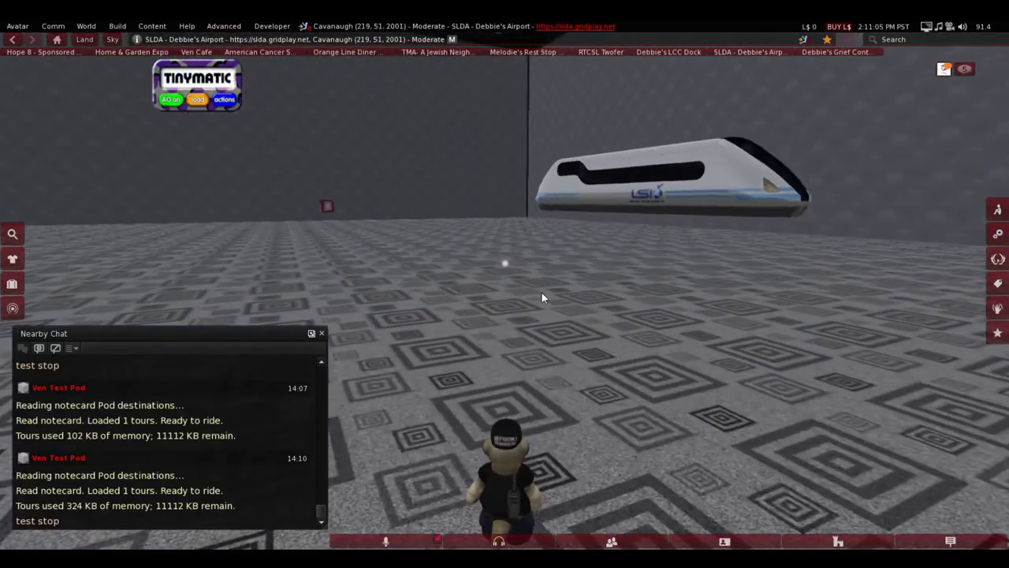
key(ctrl+i)
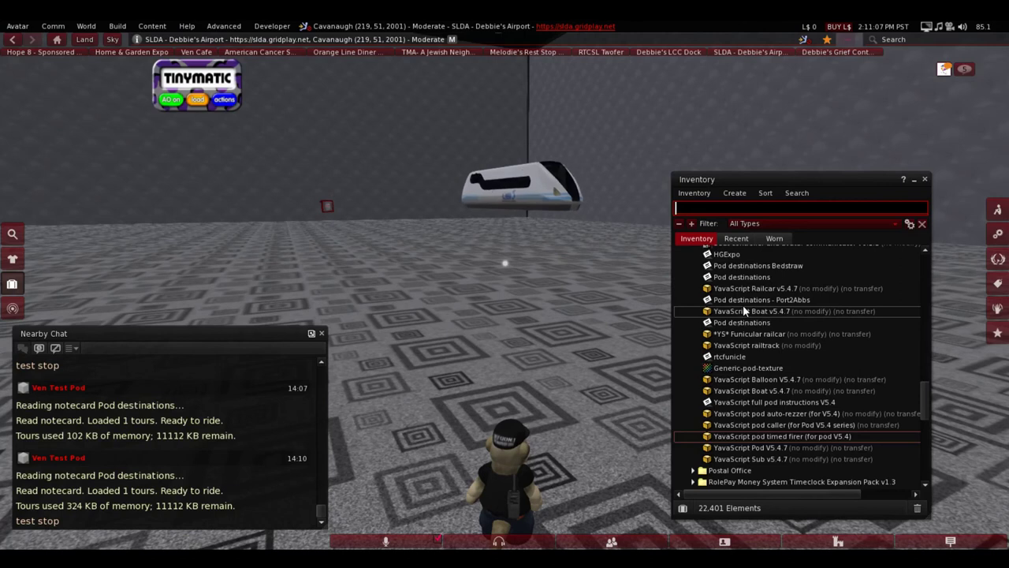
scroll(743, 305, up, 2)
double_click(743, 305)
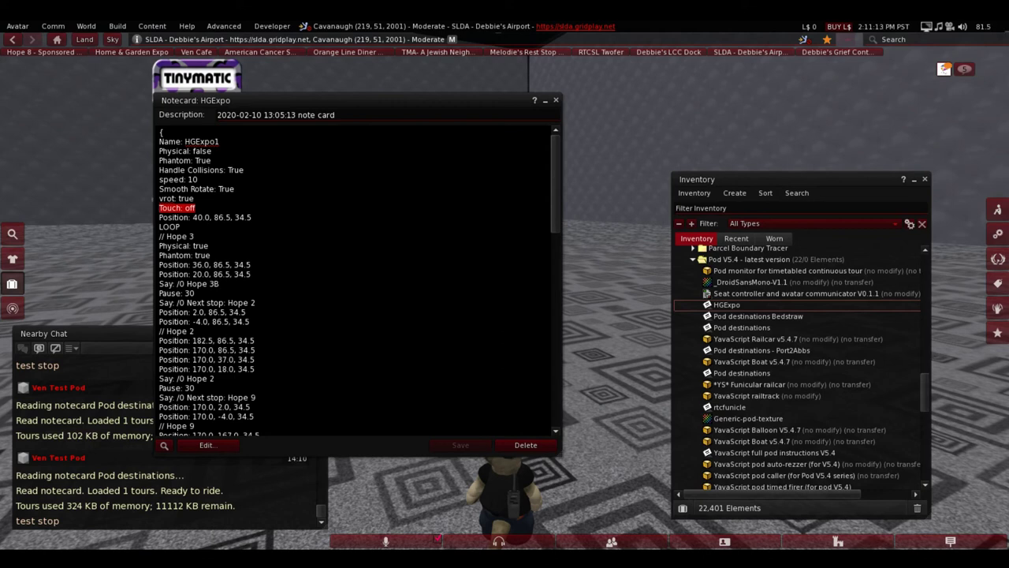
click(556, 101)
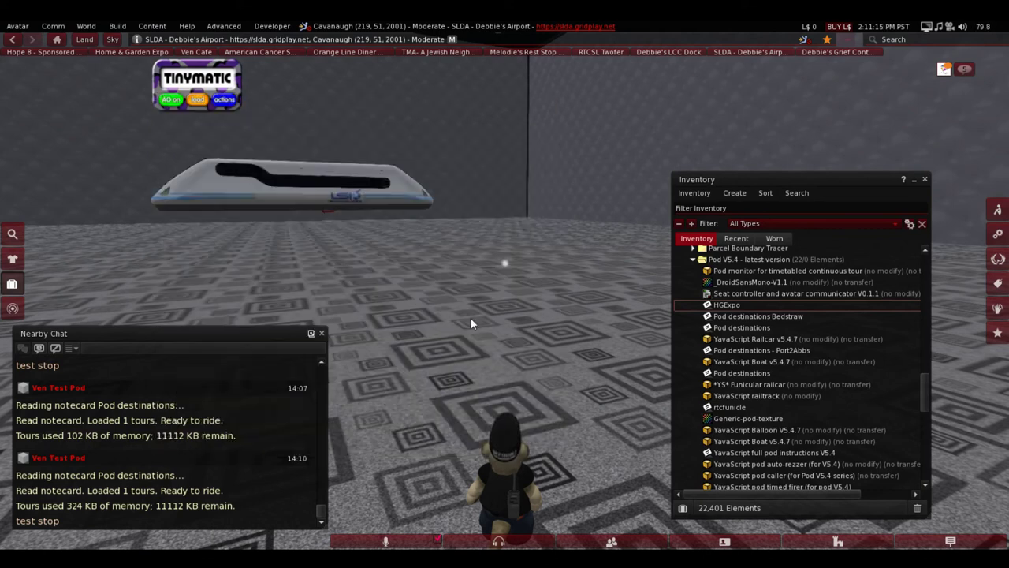
- Walk toward the running train, board it by sitting inside, and stand up again to get off
key(Down)
key(Left)
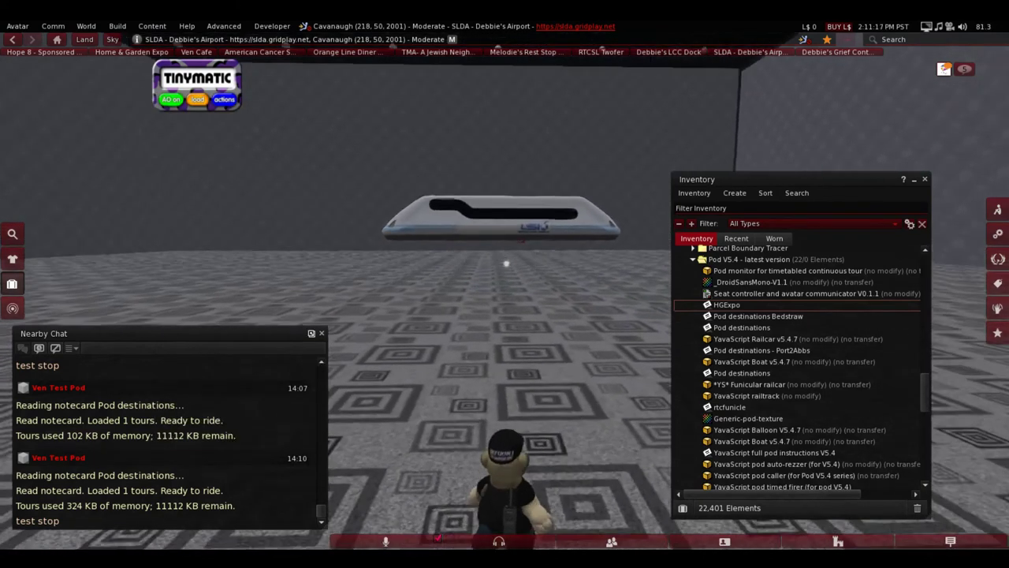
key(Up)
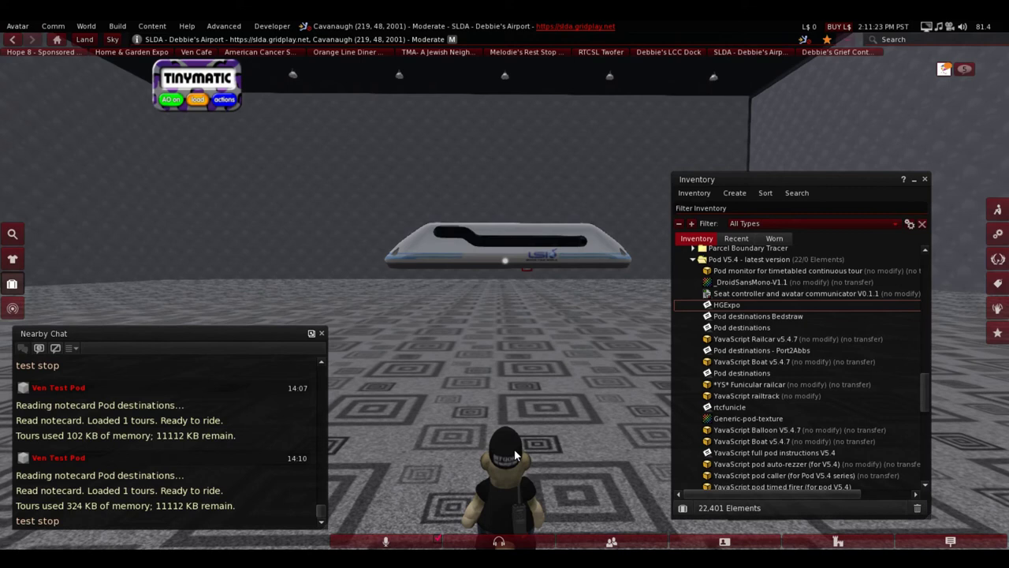
click(447, 264)
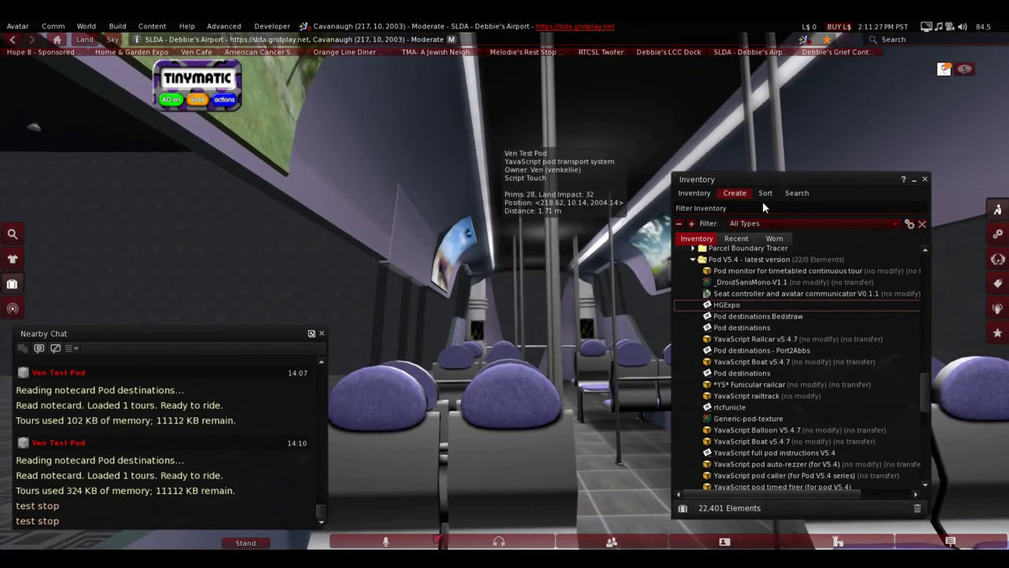
click(997, 211)
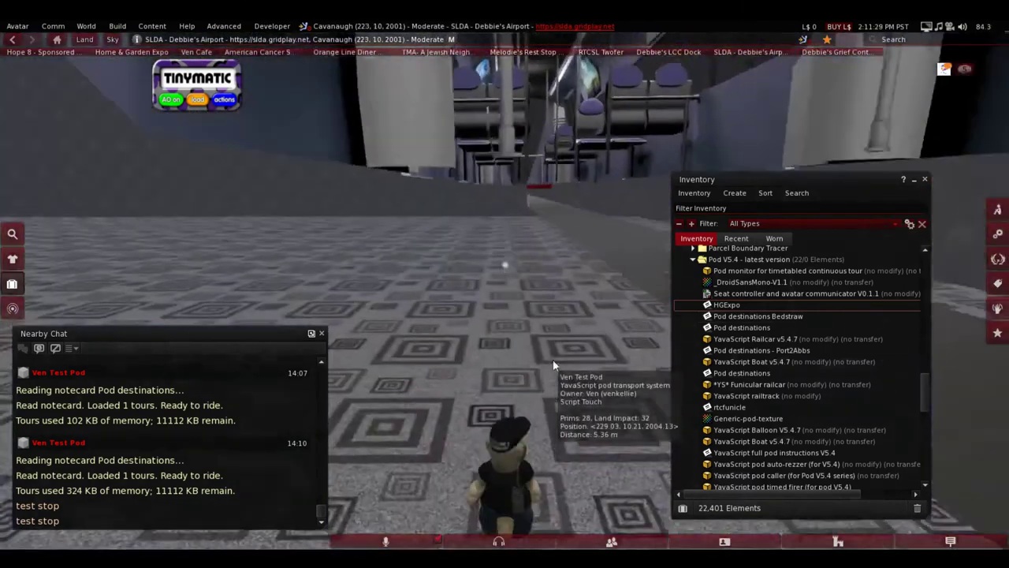
- Close the inventory, walk back across the hall after the train, and examine how it moves and turns on its tour
key(Left)
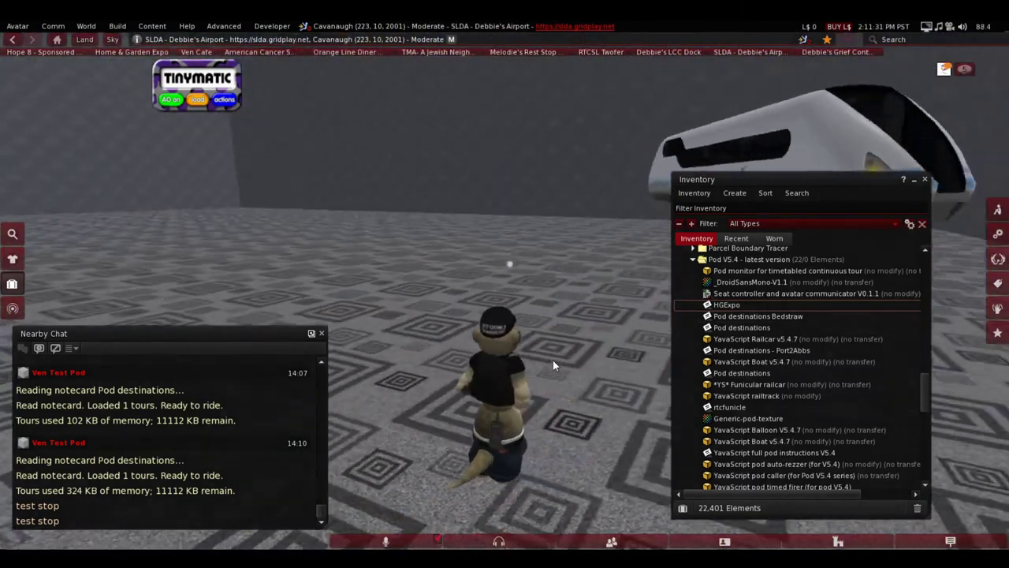
key(Up)
key(Right)
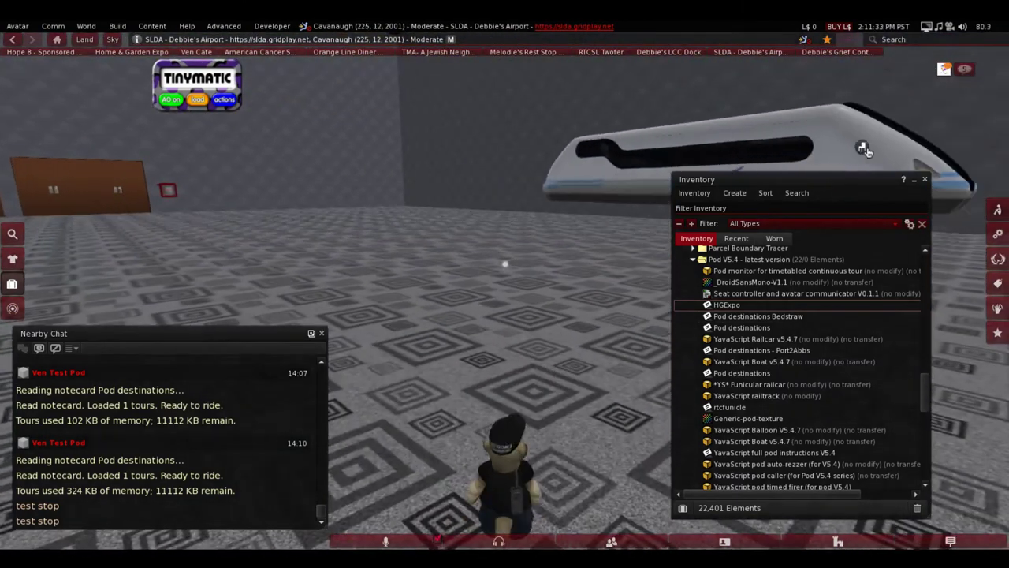
click(926, 181)
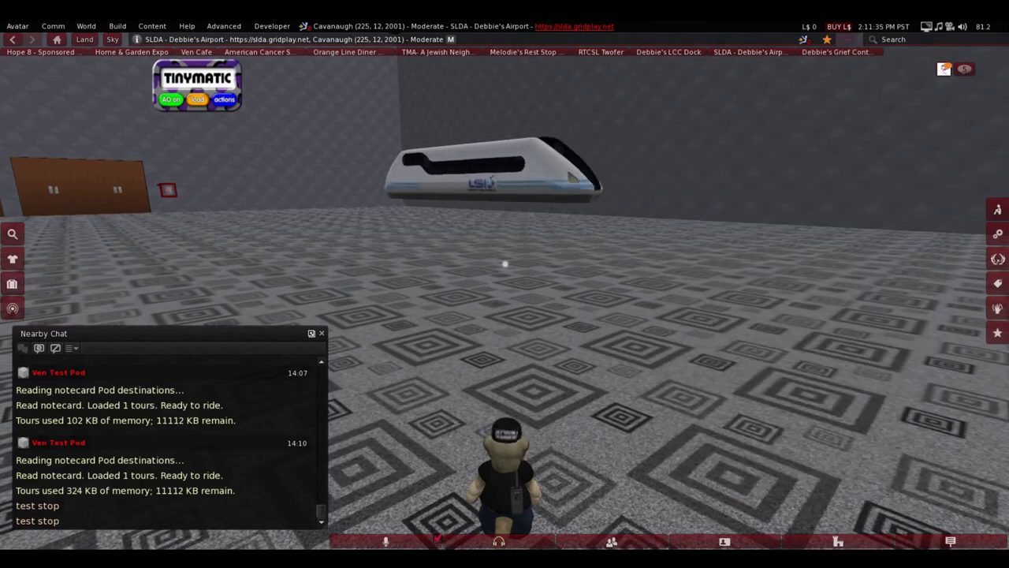
key(Left)
key(Up)
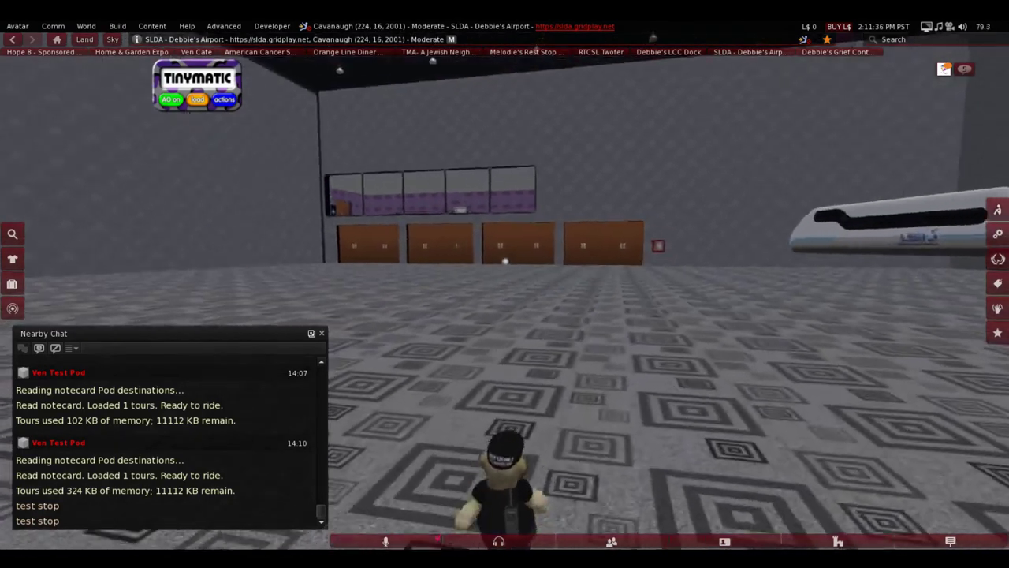
key(Up)
key(Right)
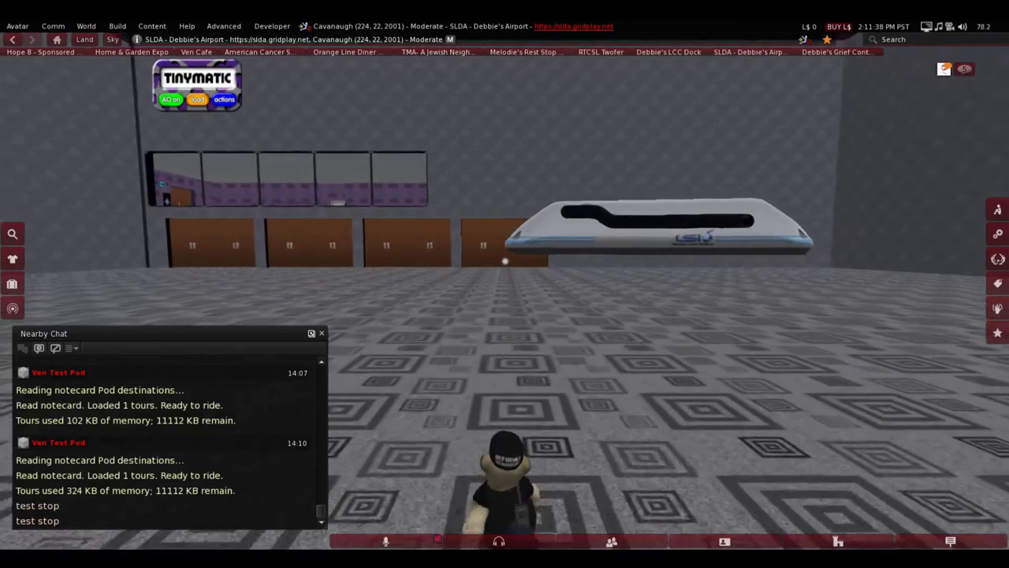
key(Up)
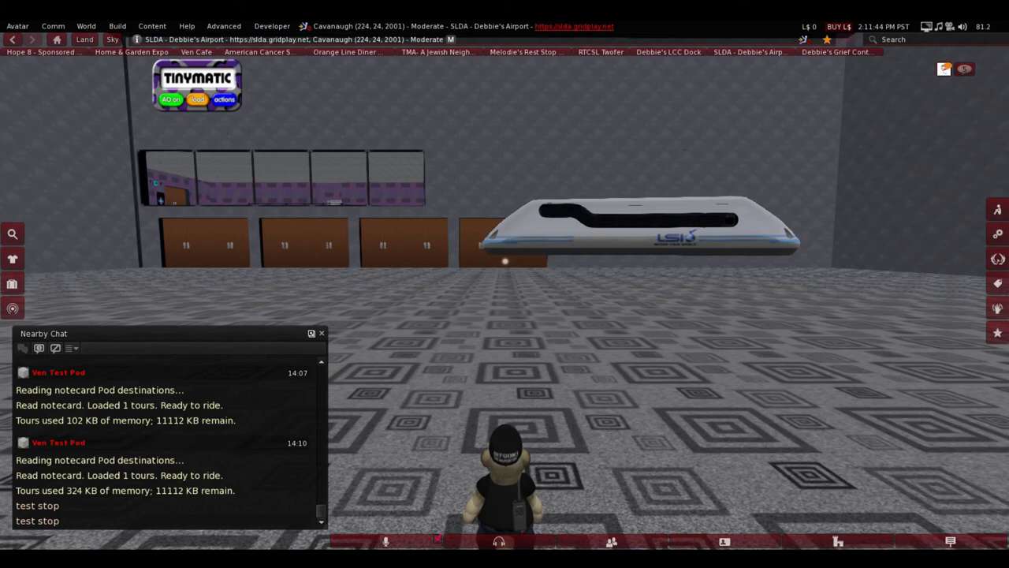
key(Up)
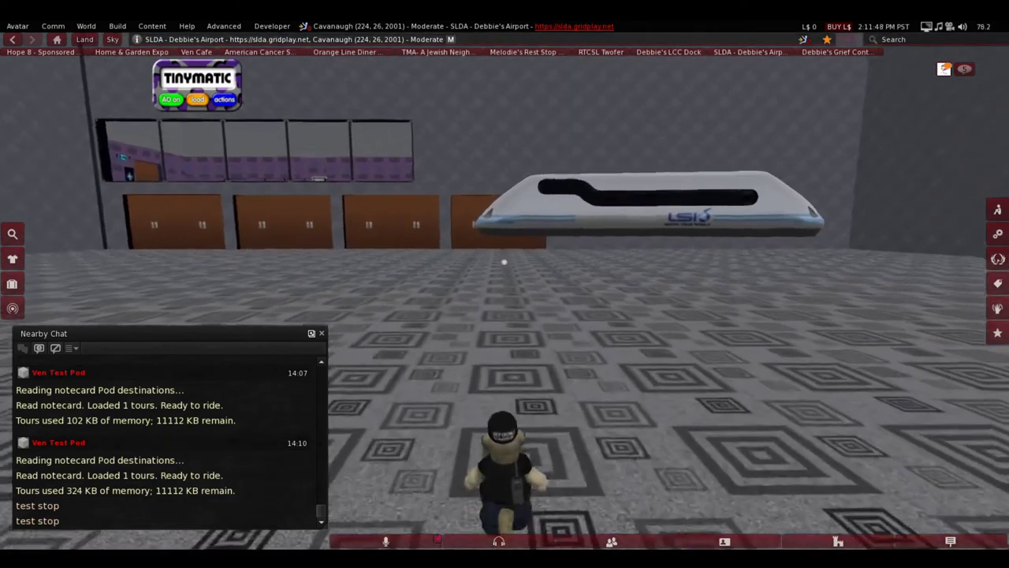
key(Up)
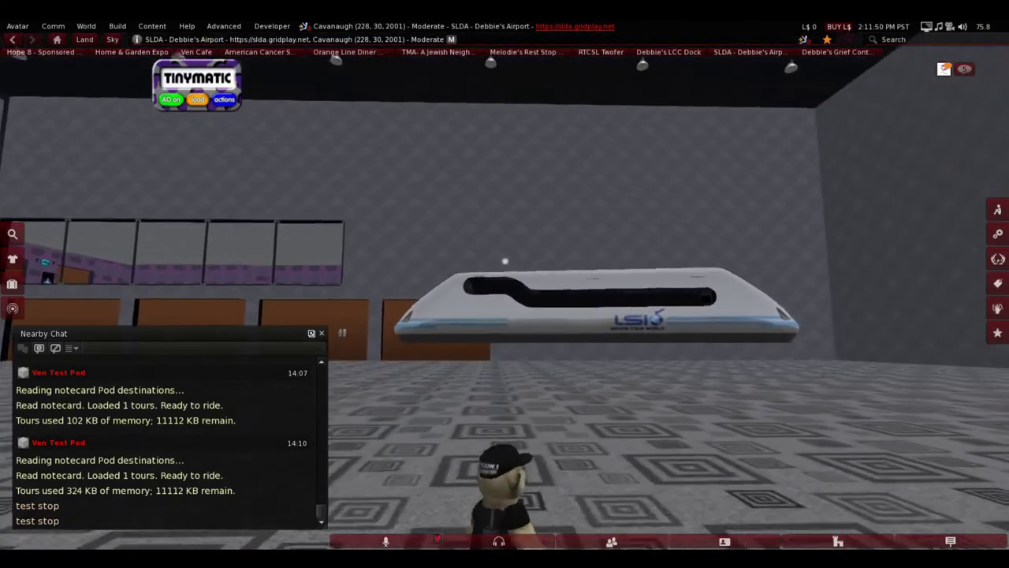
key(Up)
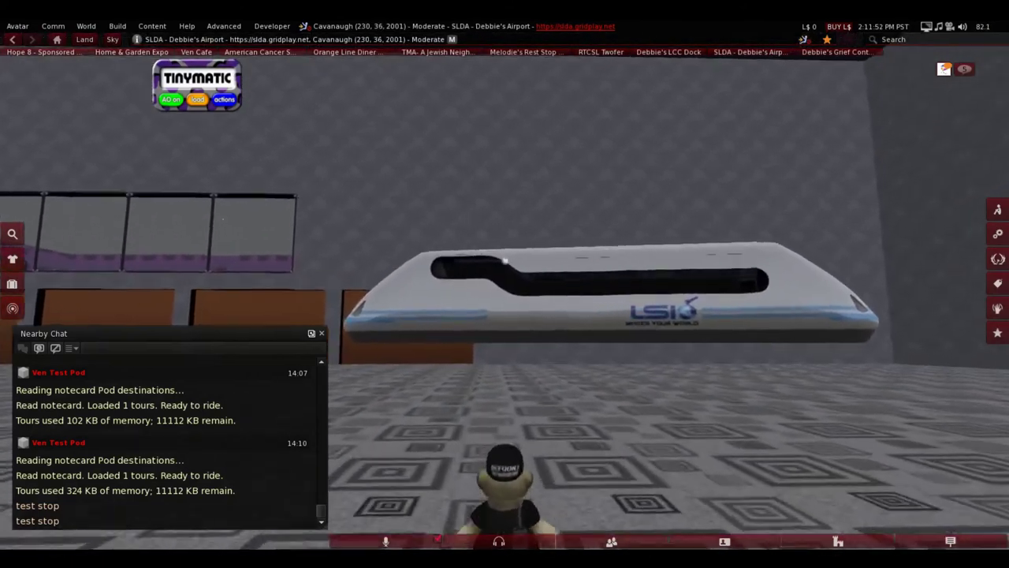
key(Up)
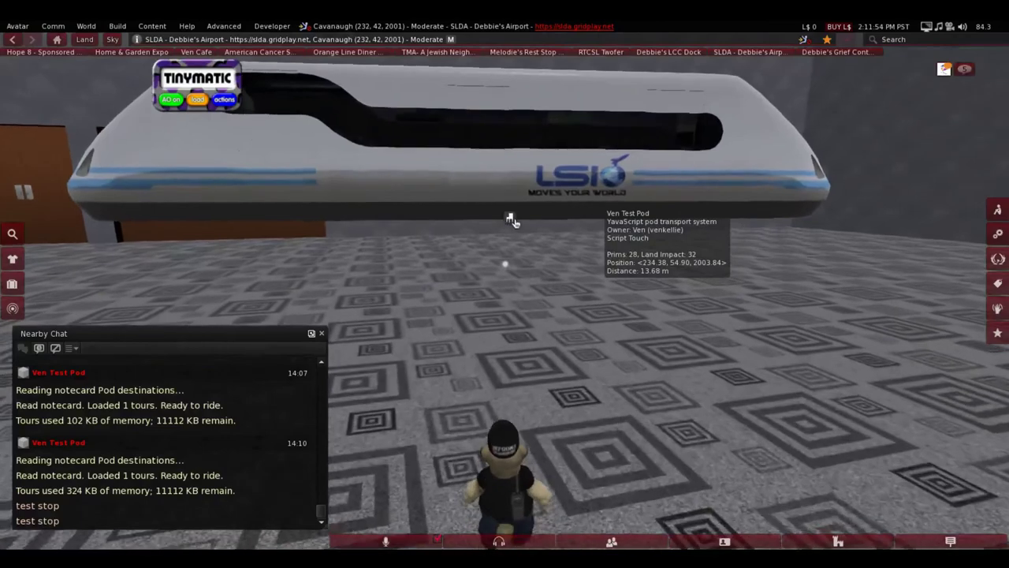
key(Up)
key(Left)
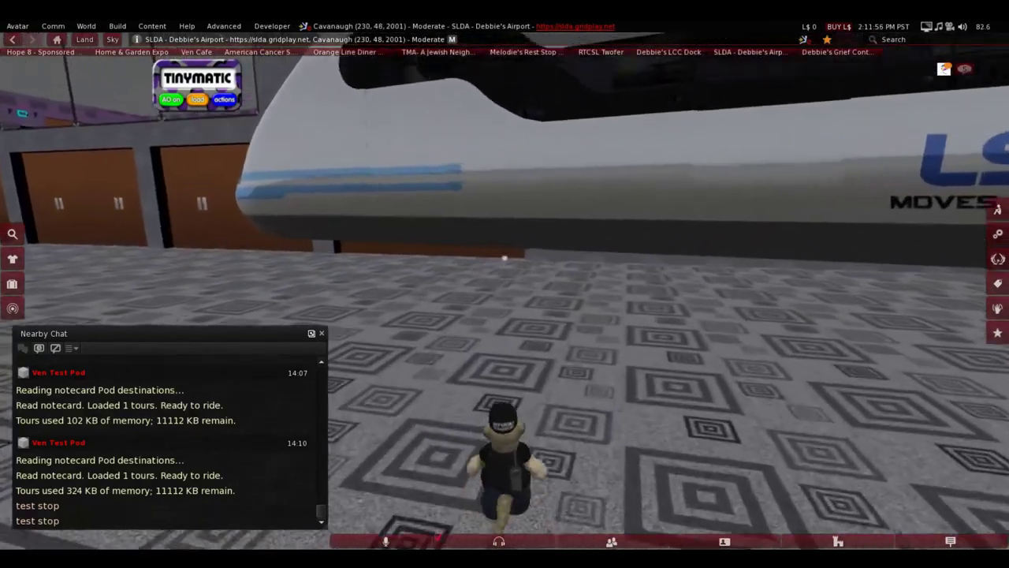
key(Down)
key(Right)
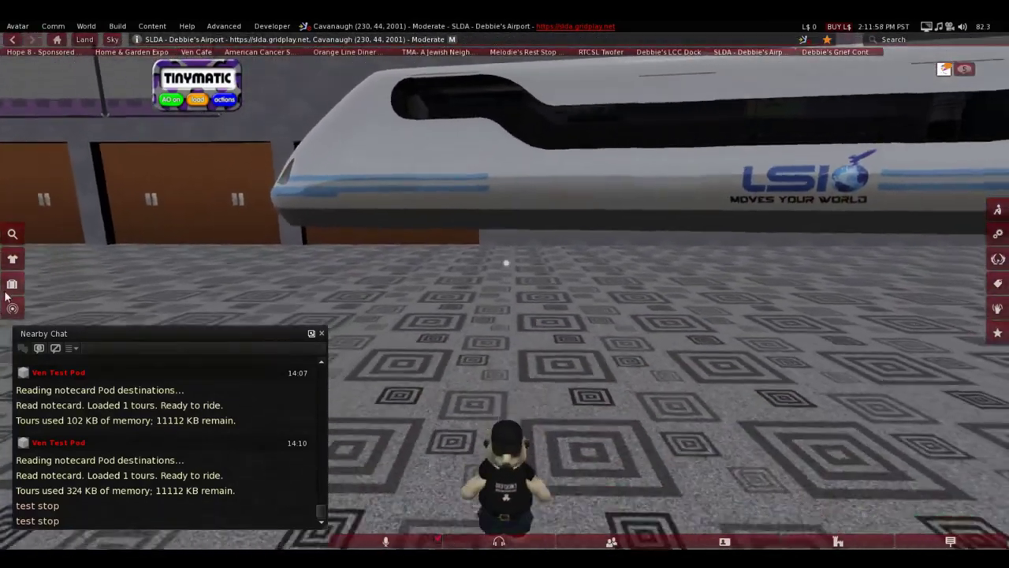
key(Left)
- Open the =TBM= MISTRAL - LEV - Mk2.2 - BOX folder inside Vehicles > SLRR in the inventory
click(10, 286)
scroll(781, 368, down, 8)
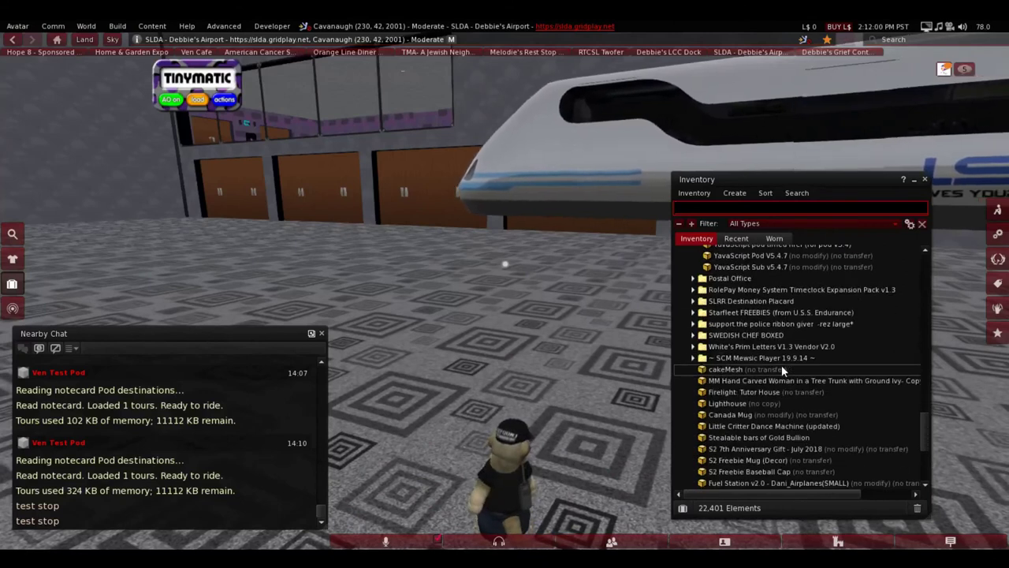
scroll(782, 366, down, 8)
double_click(745, 429)
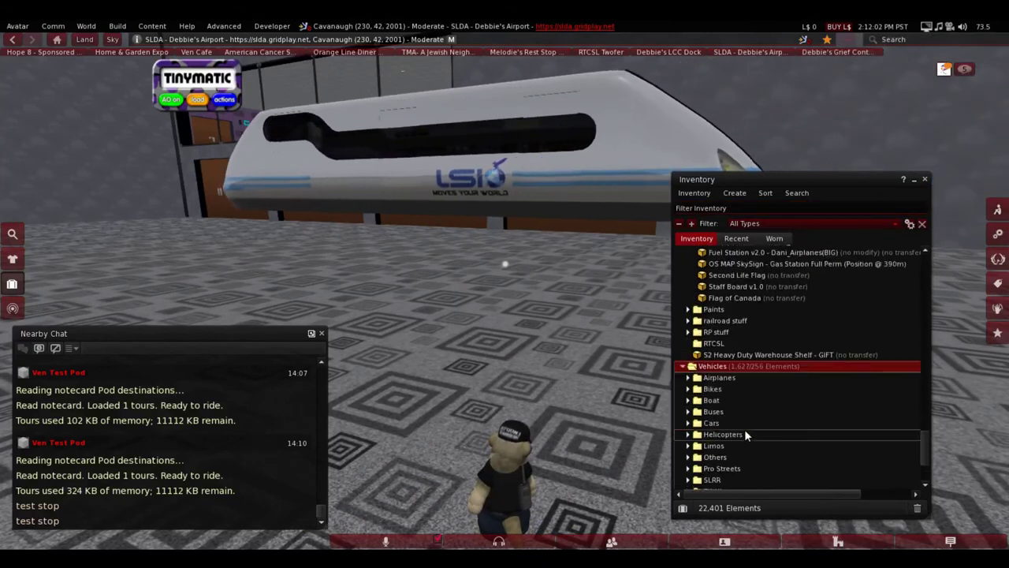
scroll(744, 429, down, 3)
double_click(734, 383)
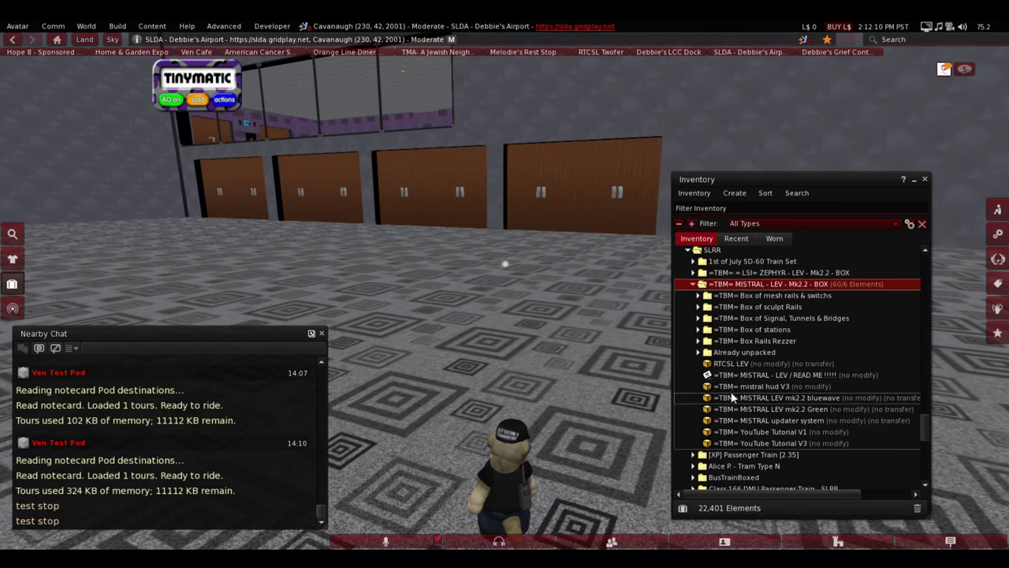
- Rez the =TBM= MISTRAL LEV mk2.2 bluewave train from the inventory onto the hall floor and show the minimap
drag(730, 398, 431, 340)
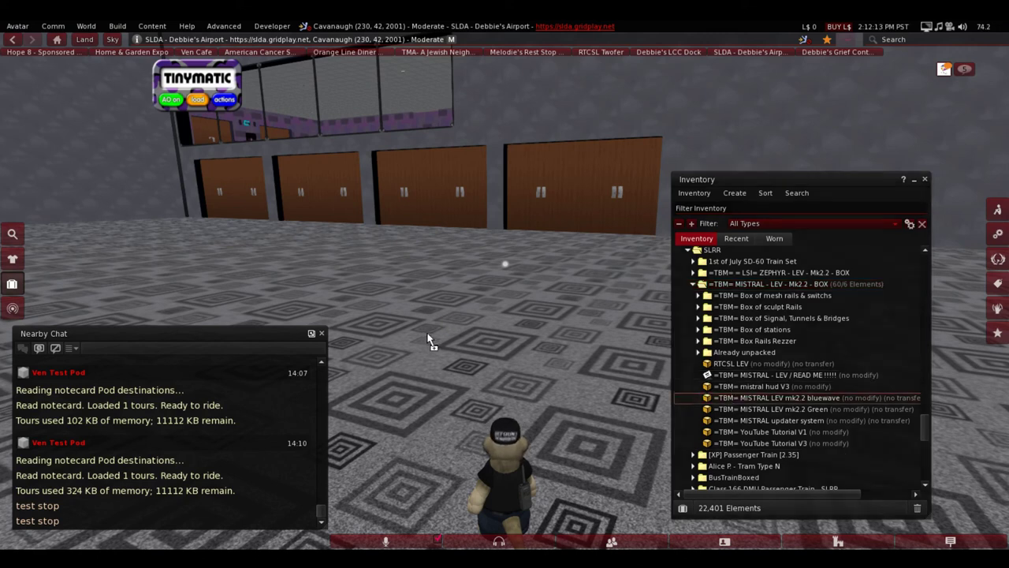
click(926, 180)
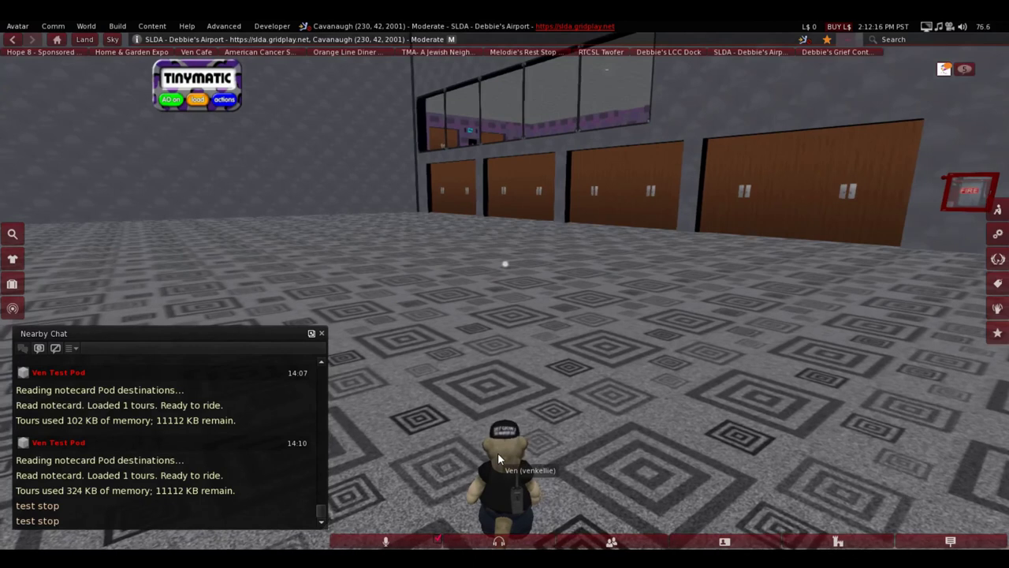
key(Left)
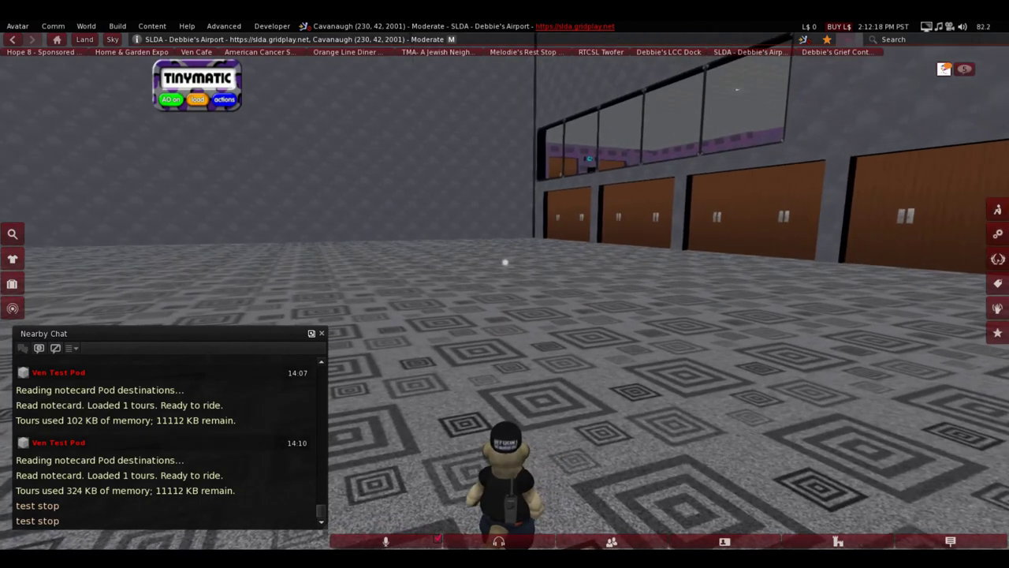
click(12, 308)
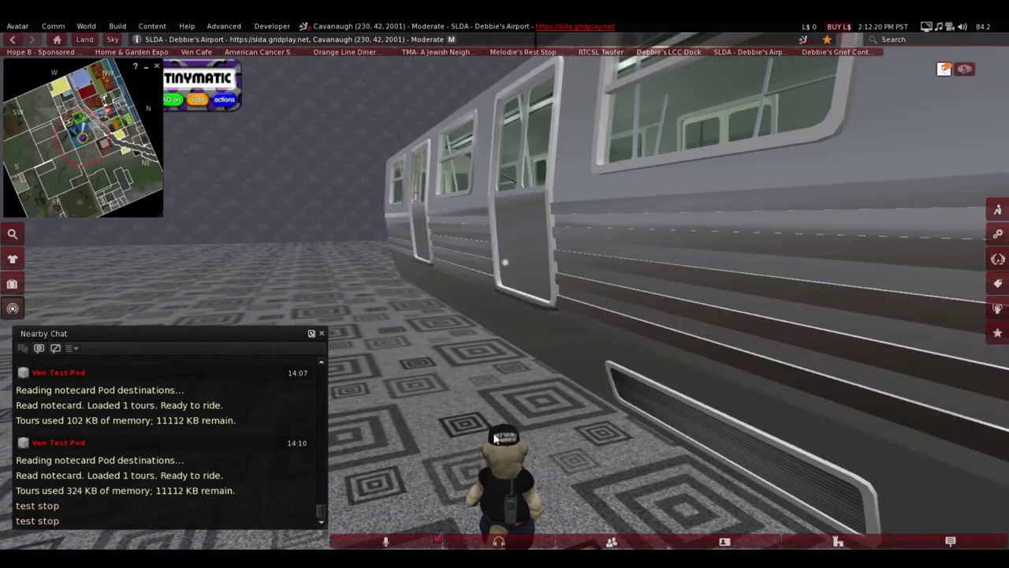
key(Right)
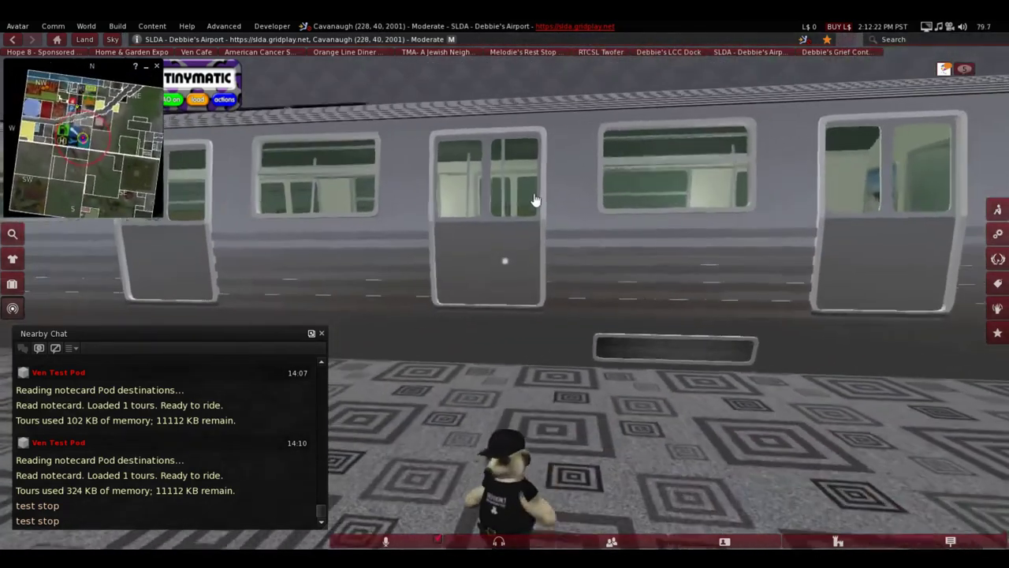
- Open the Mistral train for editing and examine the scripts and objects in its contents
right_click(556, 178)
click(571, 188)
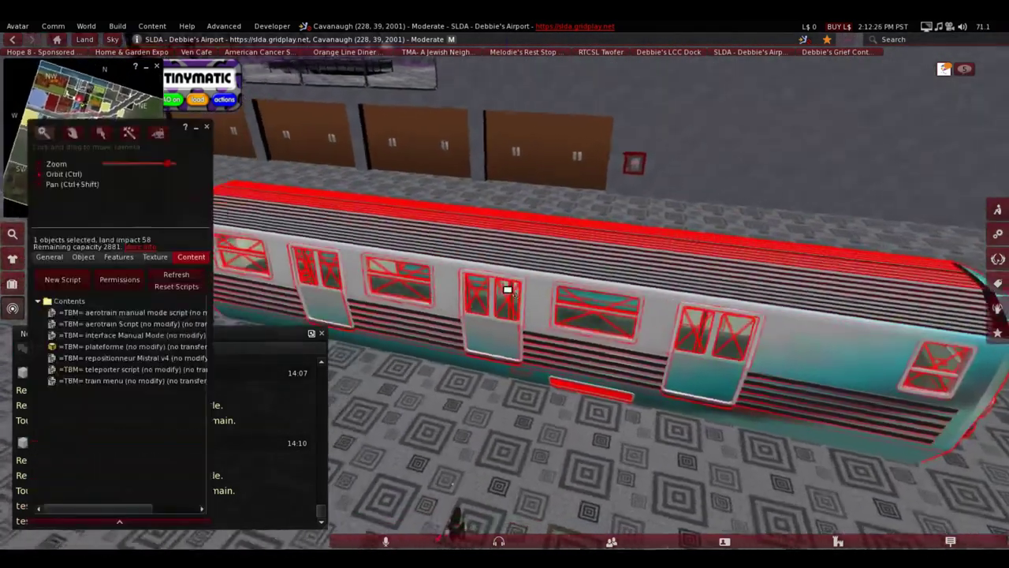
ctrl+alt+drag(508, 290, 504, 293)
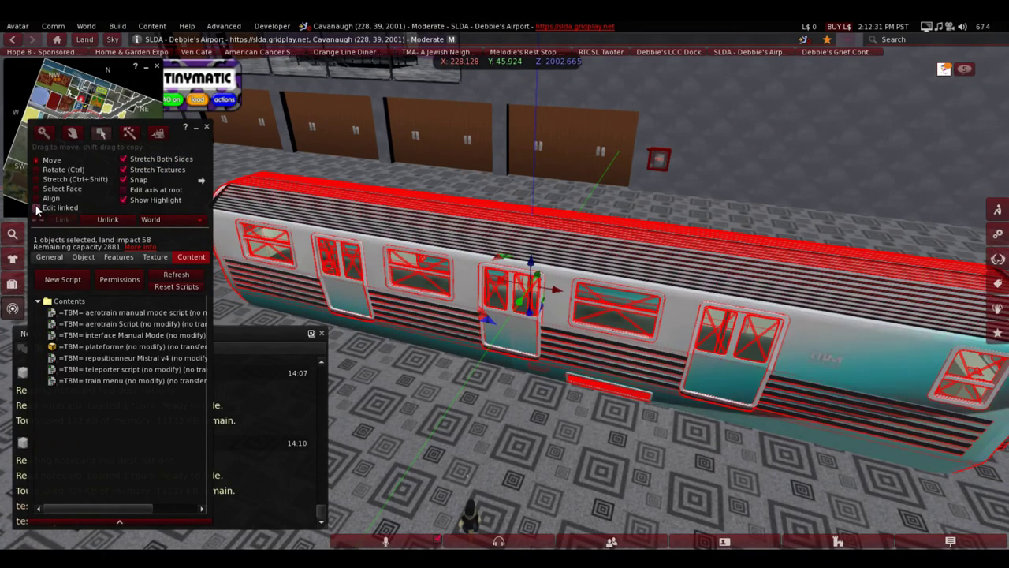
- Edit the Mistral's linked parts and delete the =TBM= train door script from both halves of the sliding doors
click(524, 337)
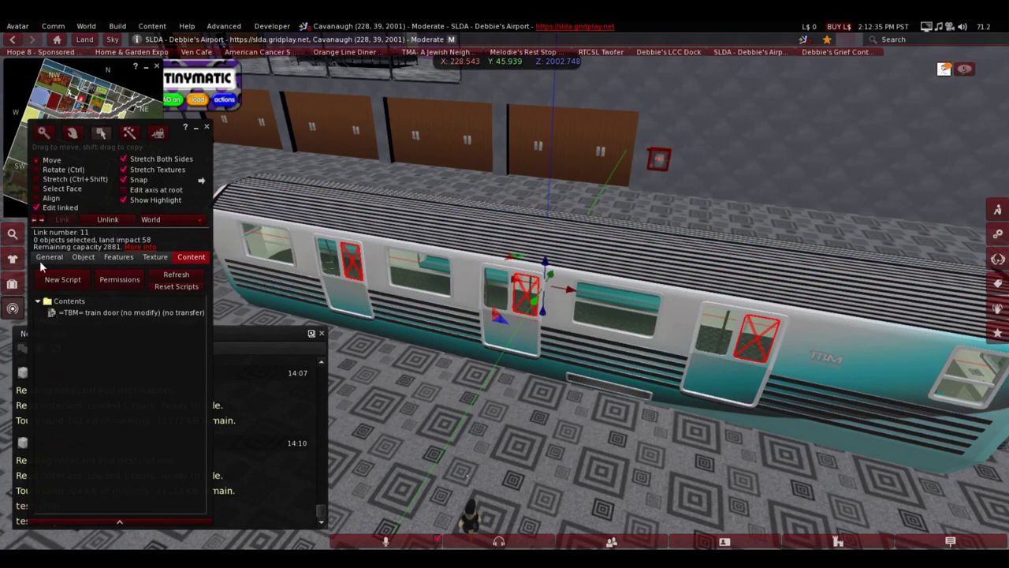
right_click(86, 311)
click(99, 350)
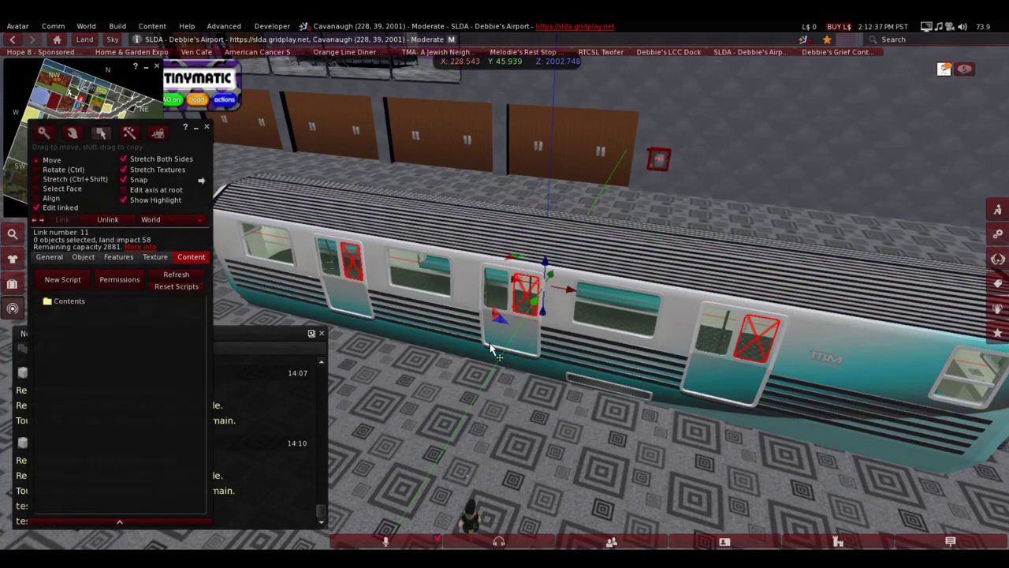
right_click(97, 313)
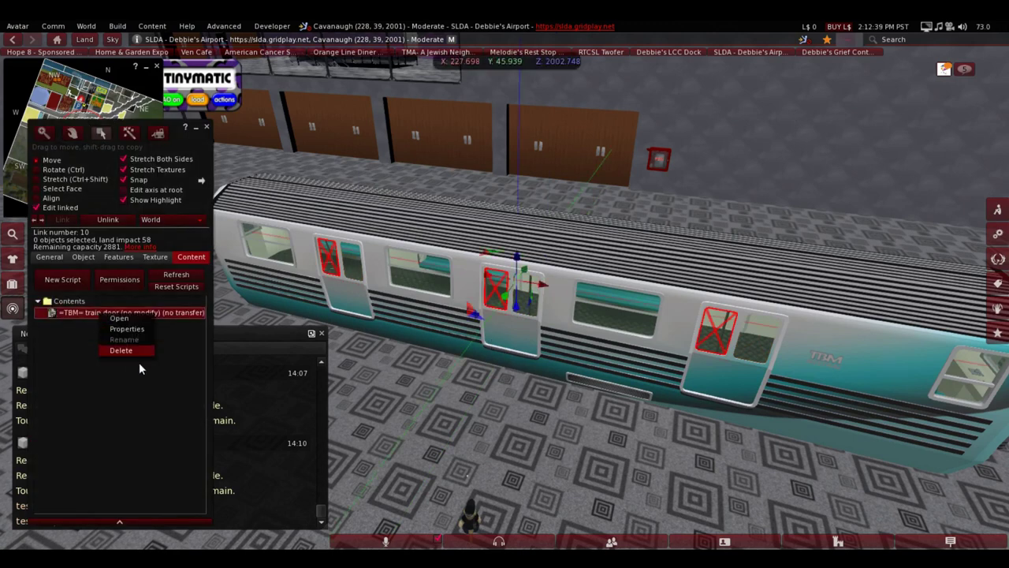
- Examine the contents of the linked door on the Mistral's other side and of a seat inside the train
ctrl+alt+drag(598, 332, 252, 284)
click(435, 416)
click(435, 421)
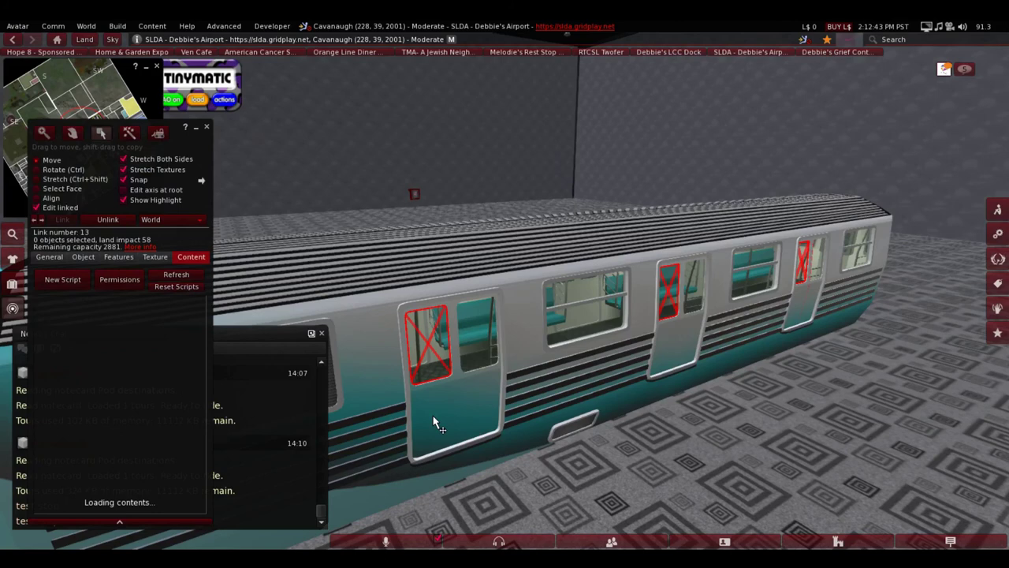
alt+drag(435, 420, 506, 291)
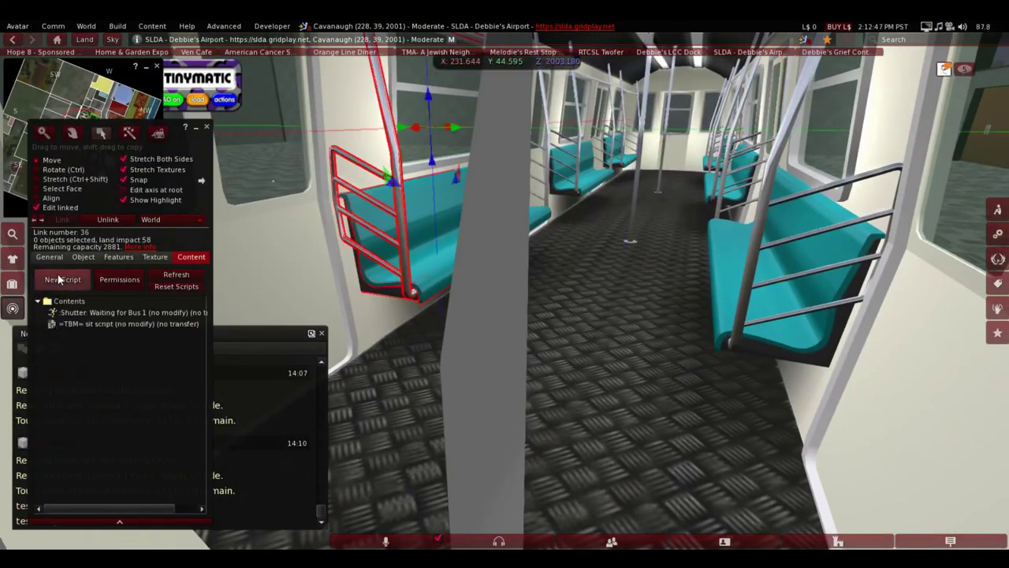
- Close the object editor and delete the Mistral train from the hall
click(206, 129)
right_click(679, 274)
click(683, 242)
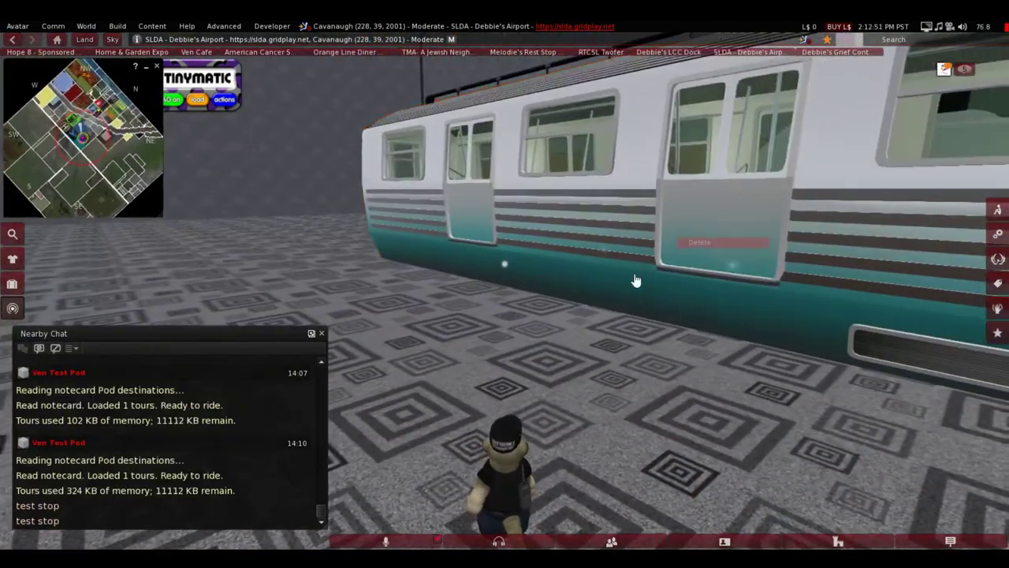
- Turn toward the running LSI Zephyr, board it by sitting inside, and stand up again to get off
key(Right)
key(Left)
key(Down)
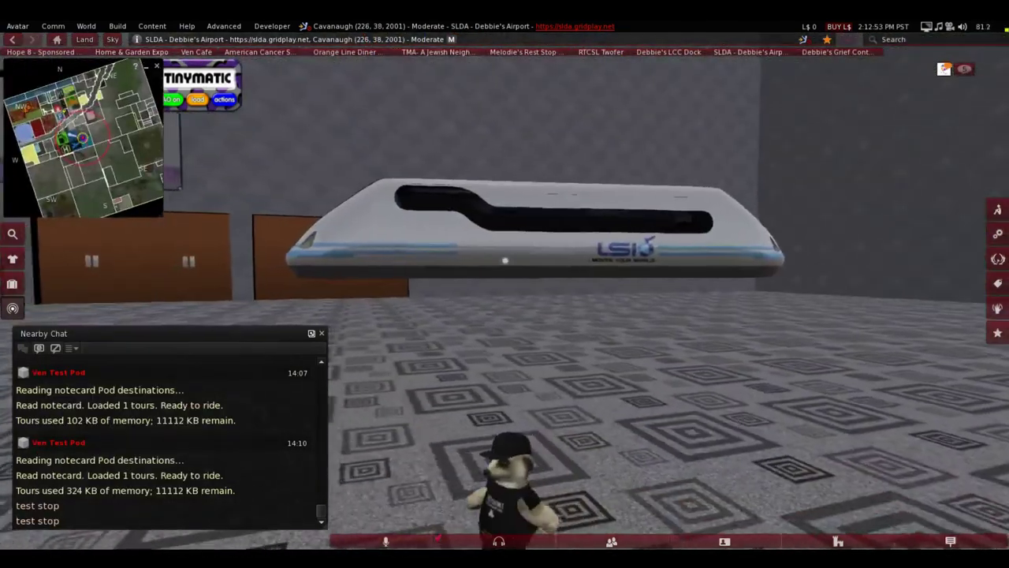
click(504, 260)
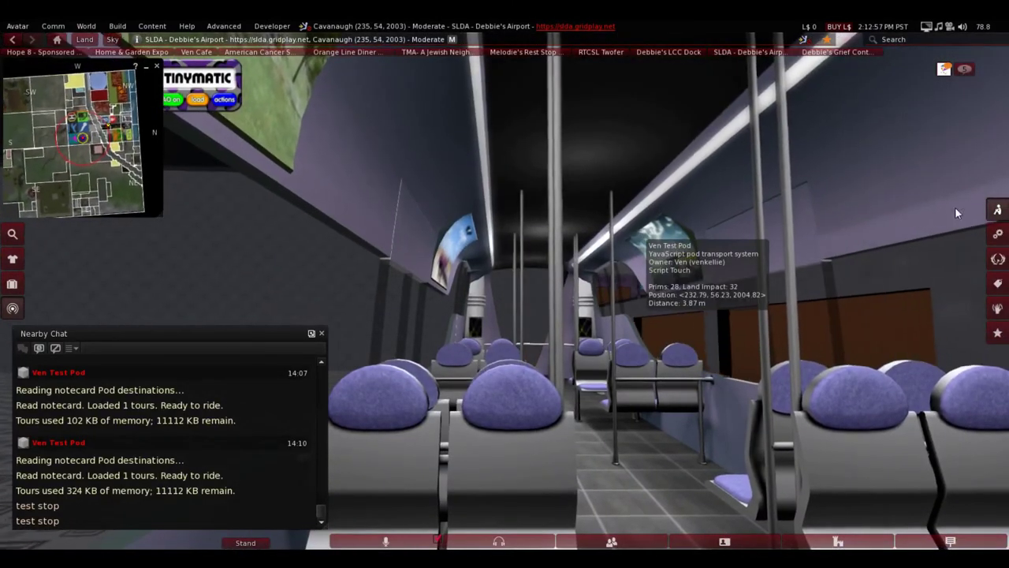
click(1002, 218)
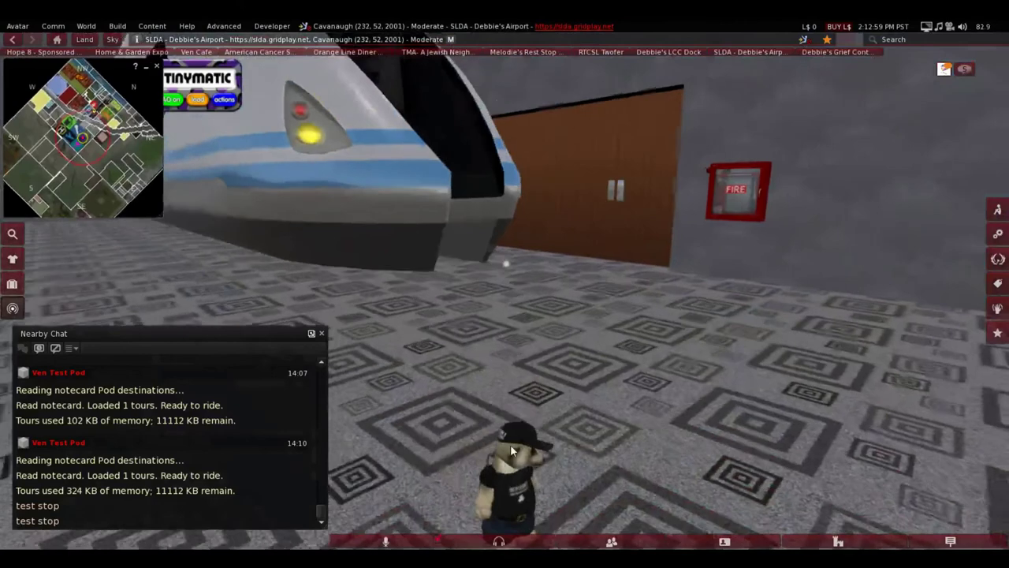
- Walk around the hall alongside the LSI Zephyr and examine how it travels and turns along its tour
key(Left)
key(Up)
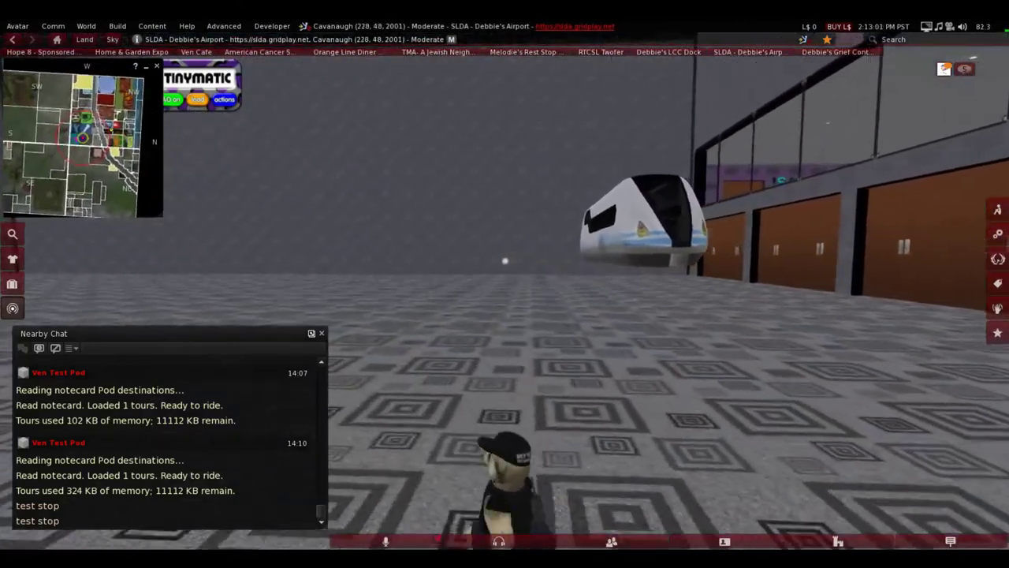
key(Up)
key(Left)
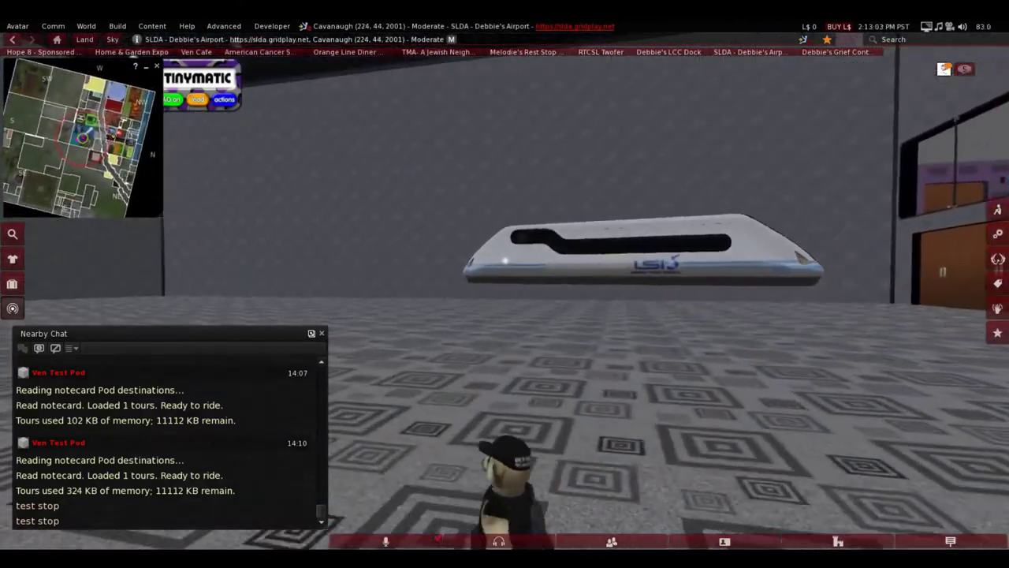
key(Up)
key(Left)
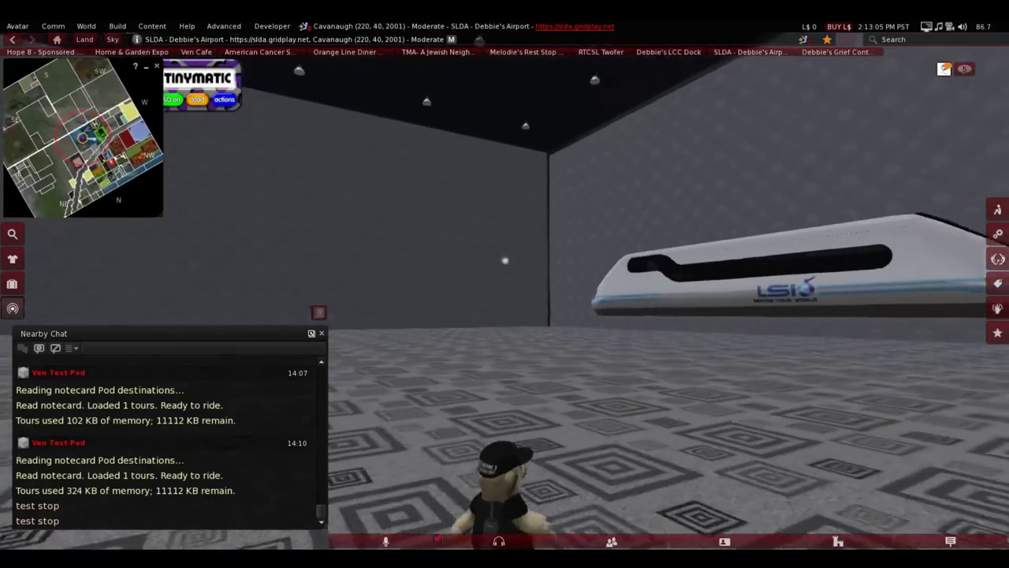
key(Up)
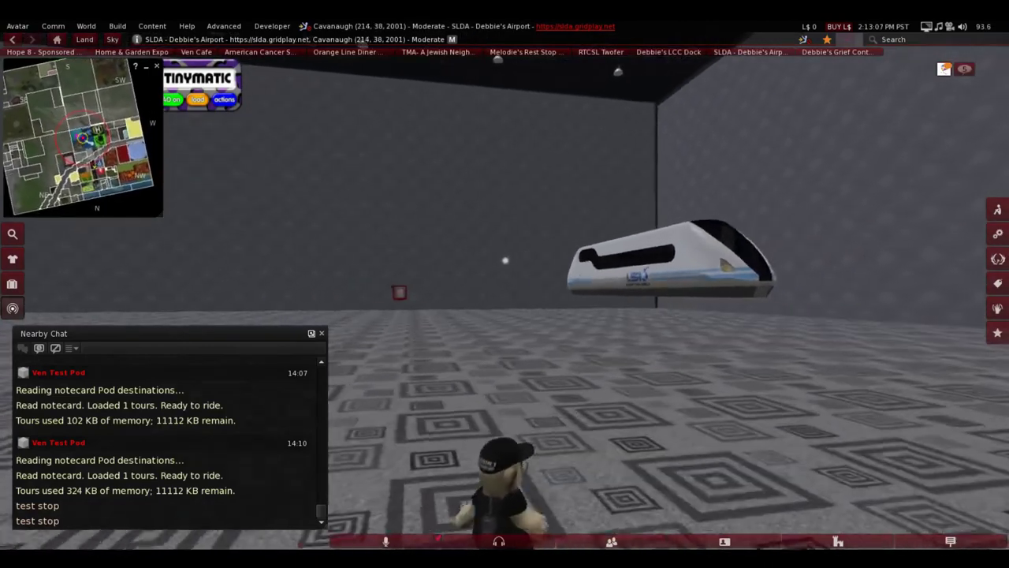
key(Up)
key(Left)
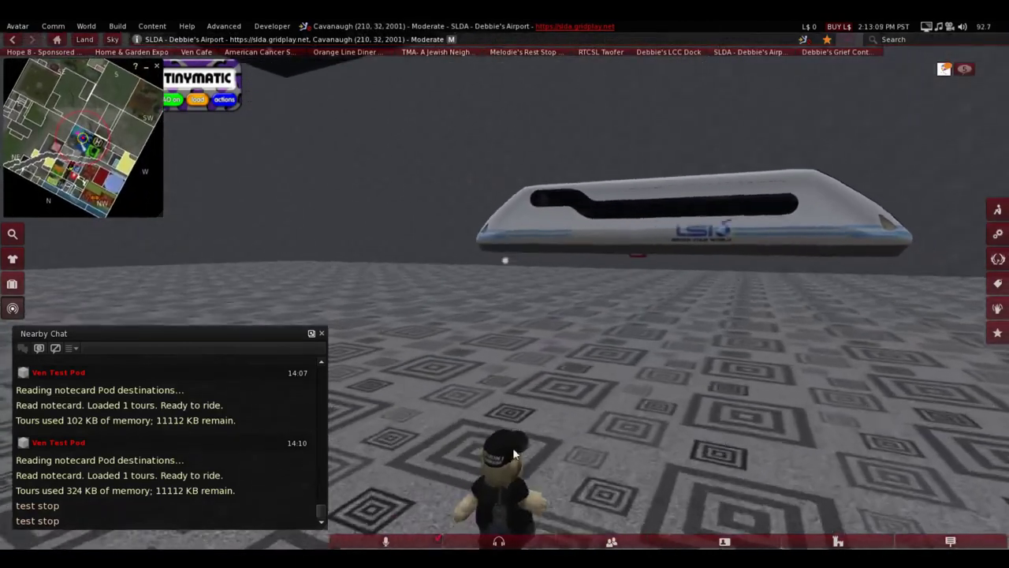
key(Up)
drag(516, 443, 505, 418)
key(Up)
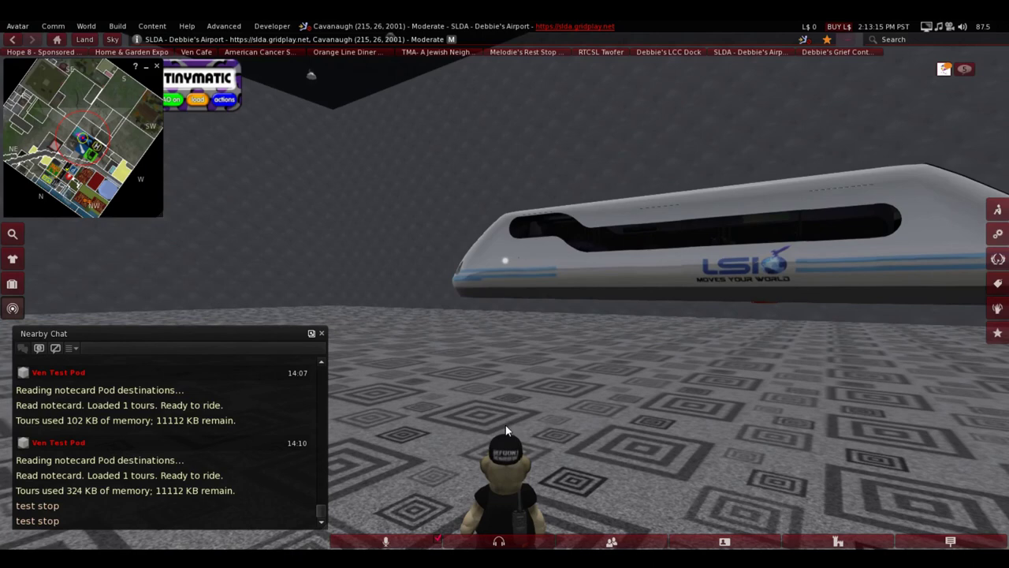
key(Up)
key(Right)
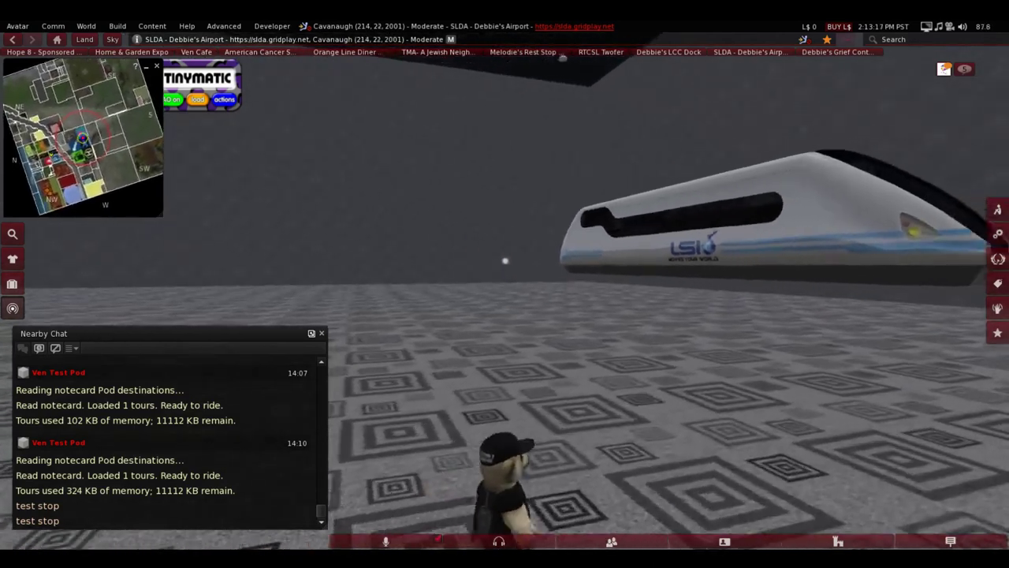
key(Up)
key(Right)
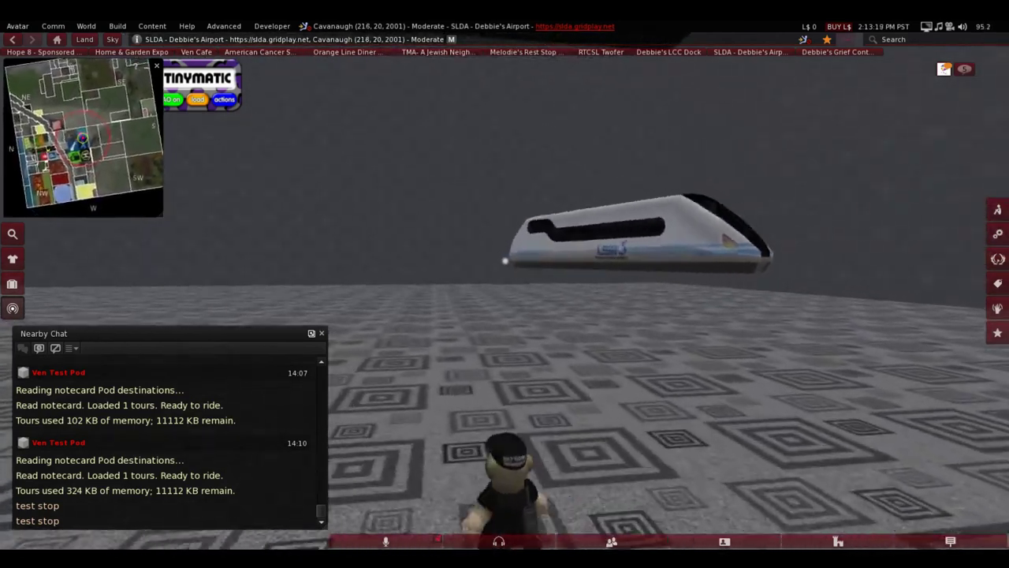
key(Up)
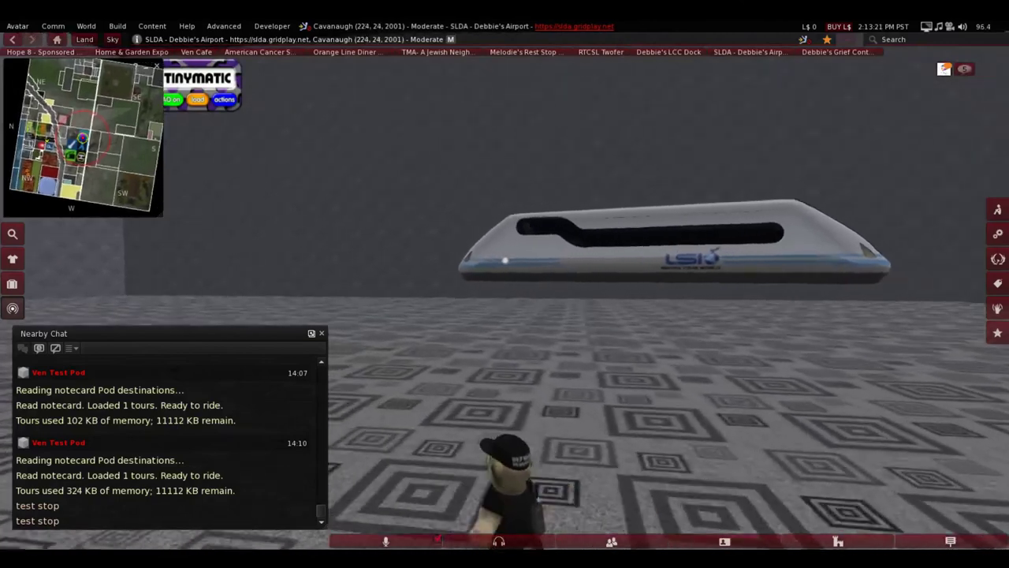
key(Up)
key(Left)
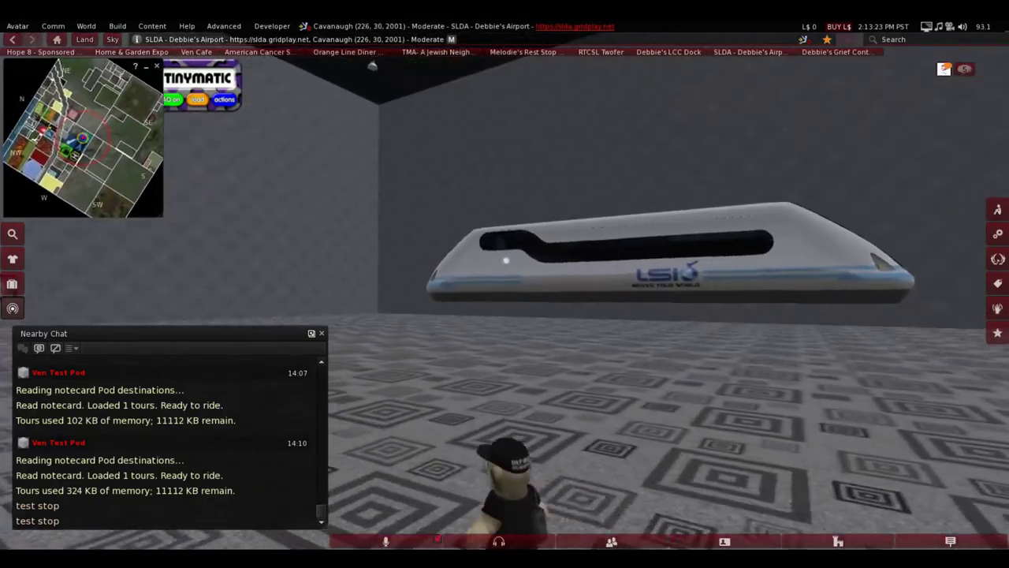
key(Up)
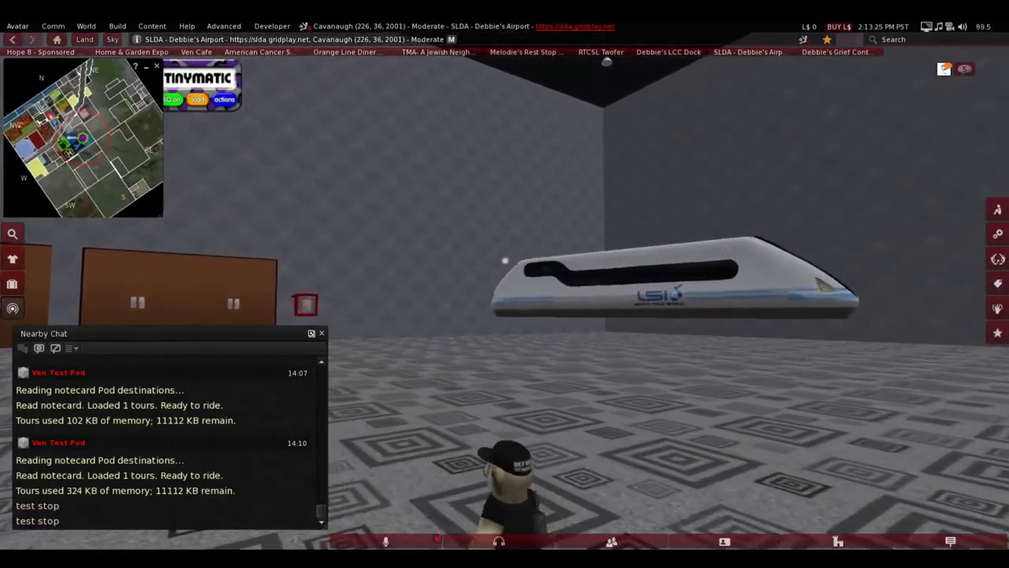
key(Left)
key(Up)
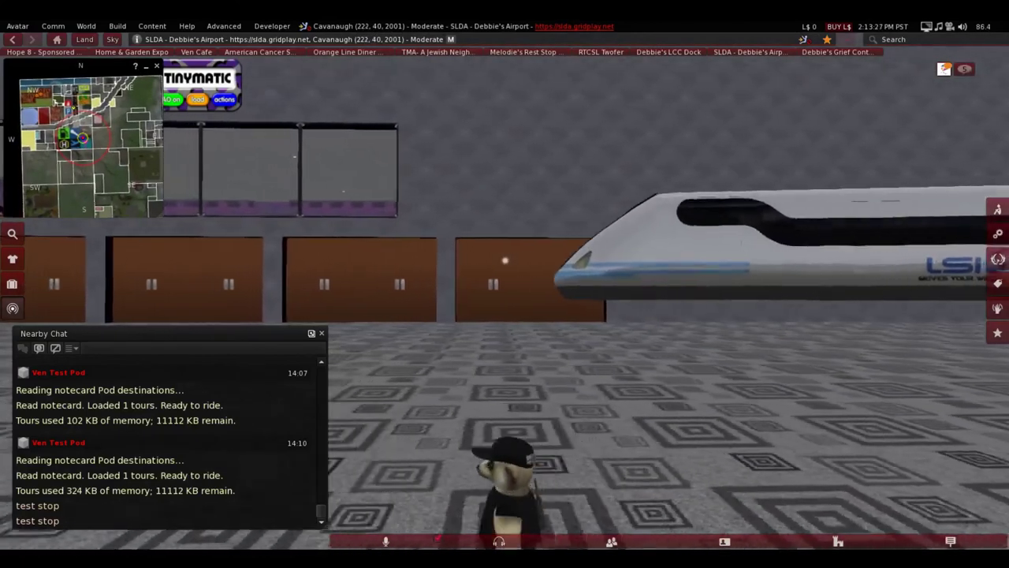
key(Right)
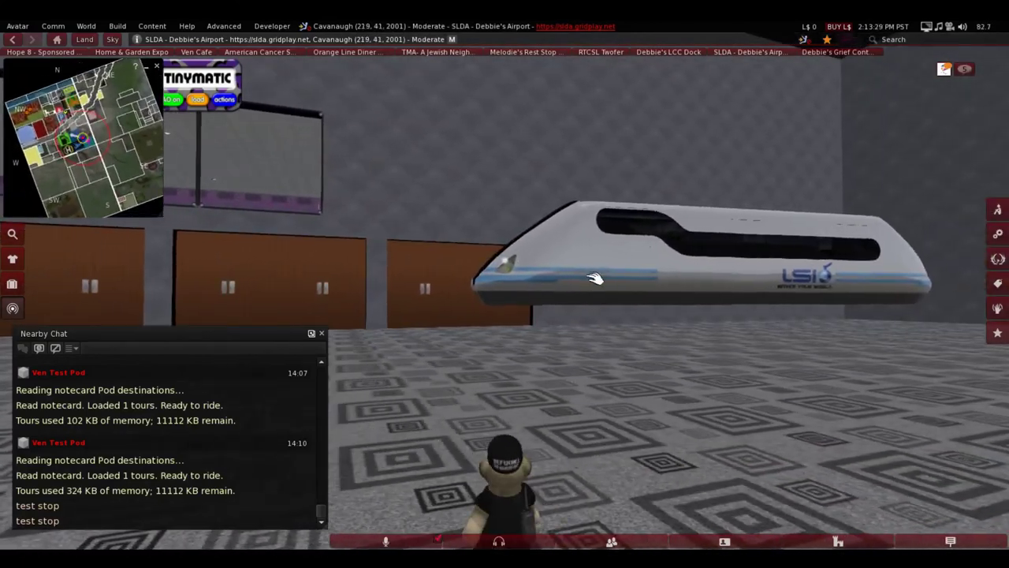
key(Left)
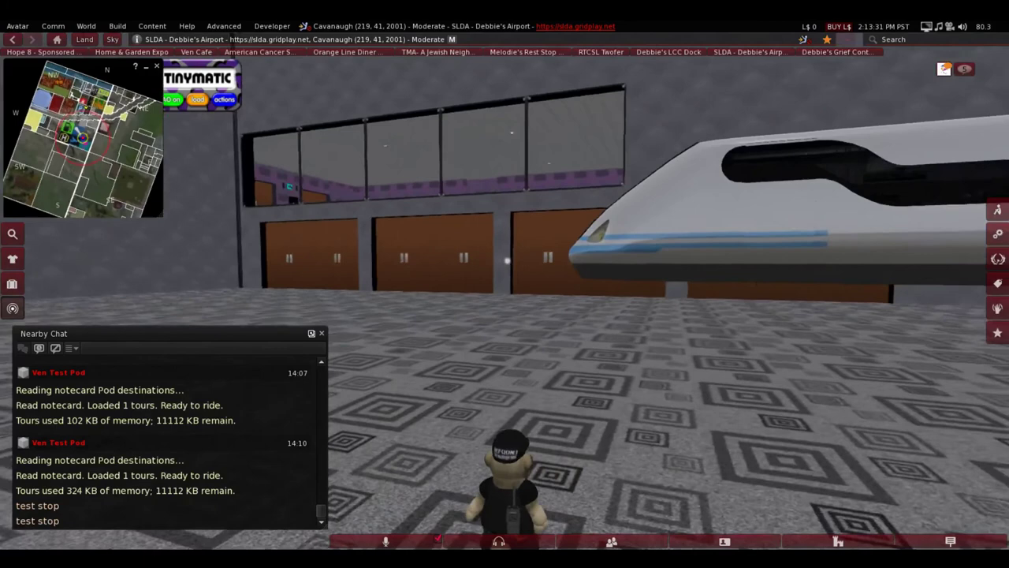
key(Right)
key(Up)
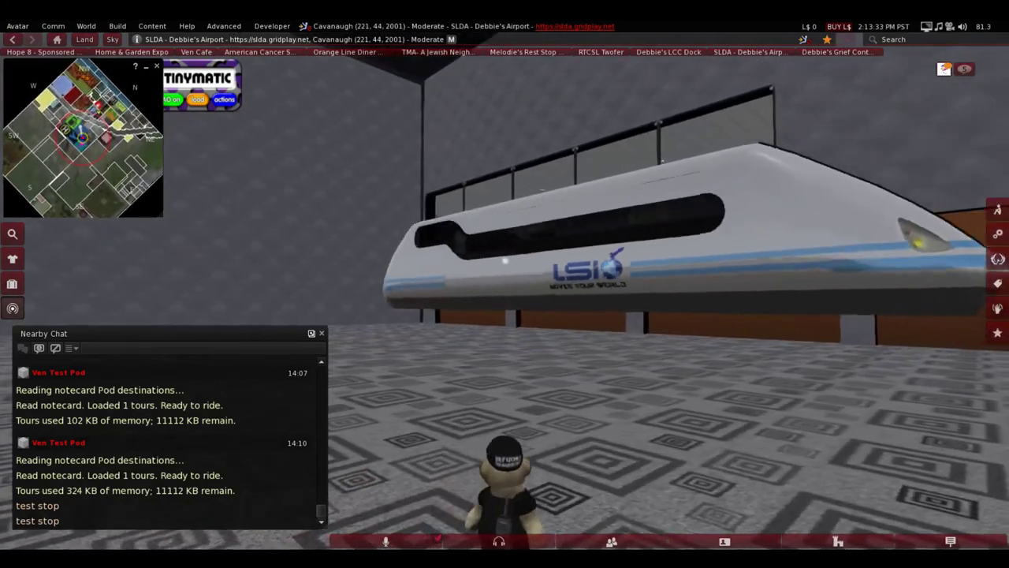
key(Left)
key(Right)
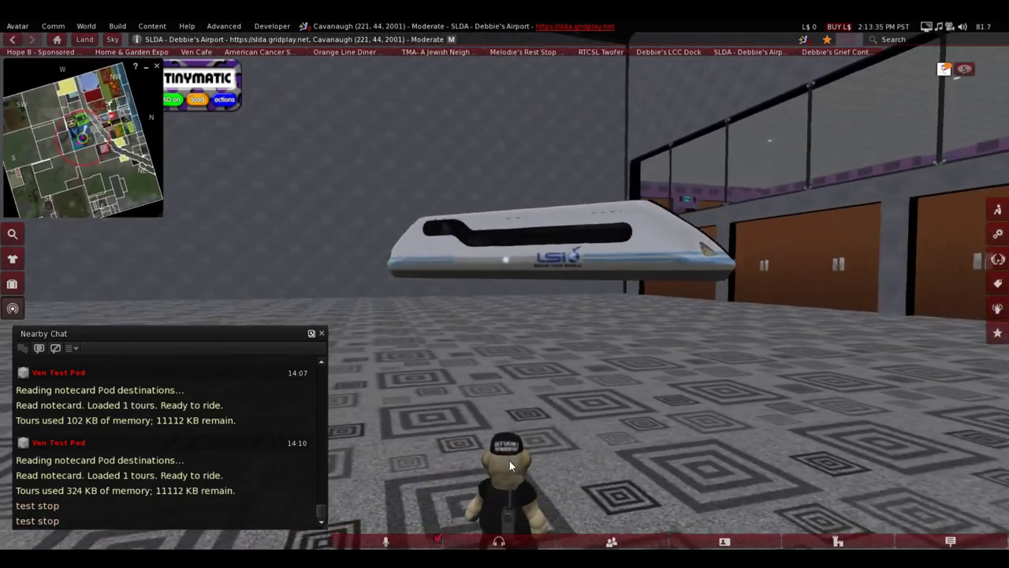
key(Left)
- Bring the camera around to the avatar's front and play the bye action from the Tinymatic HUD
alt+drag(510, 460, 742, 331)
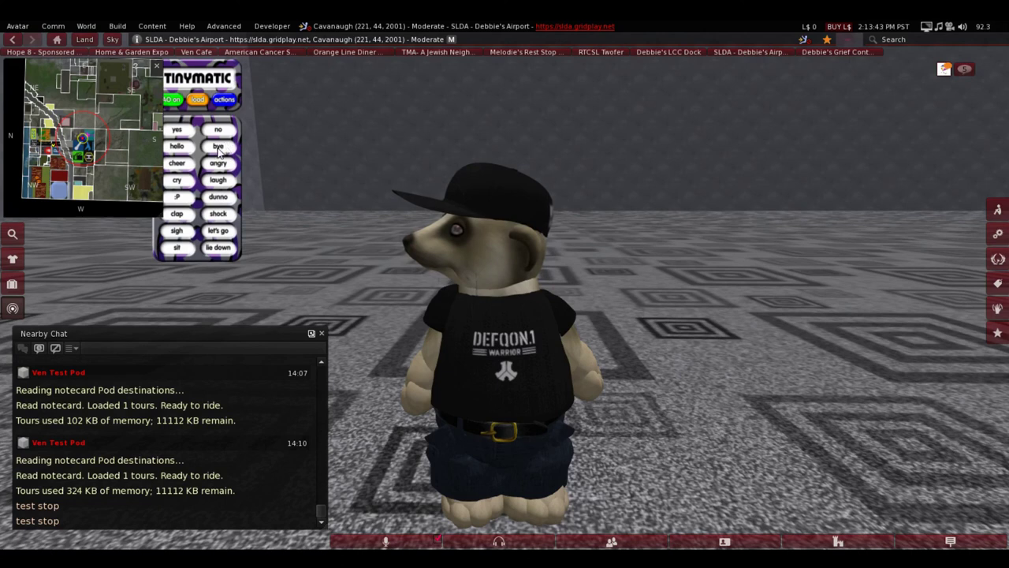
right_click(220, 150)
click(217, 147)
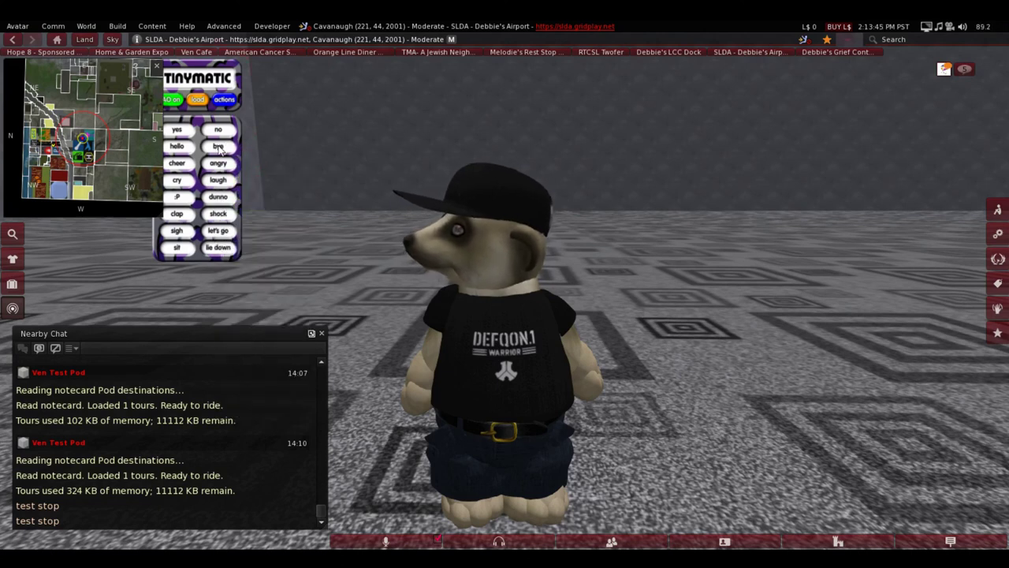